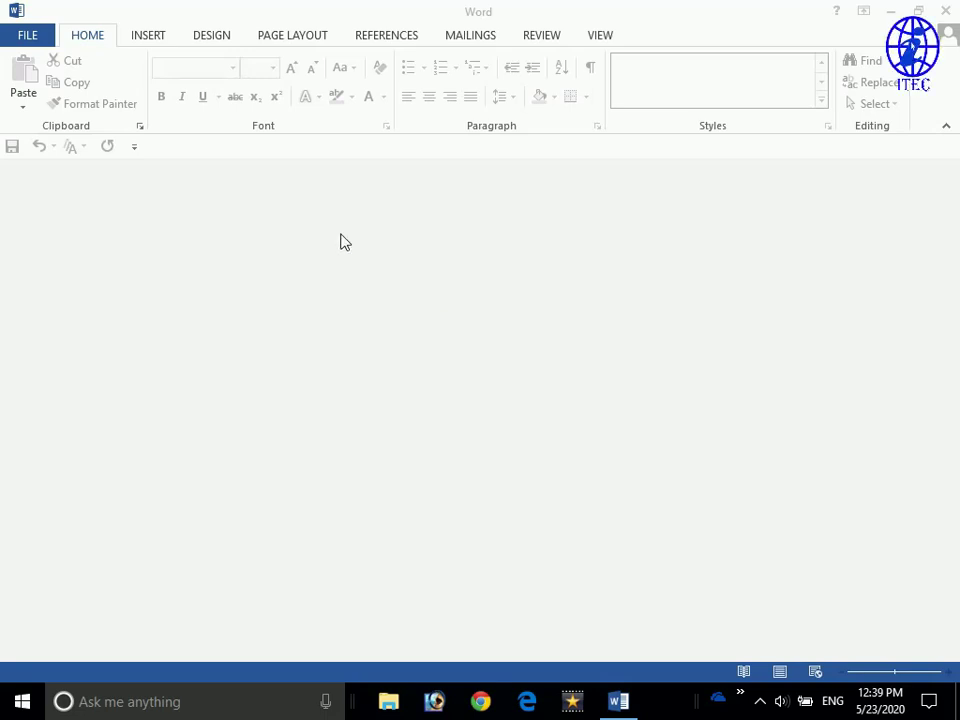
- Toggle between the HOME and INSERT ribbons, then show the FILE Open page's Recent Documents list
click(152, 44)
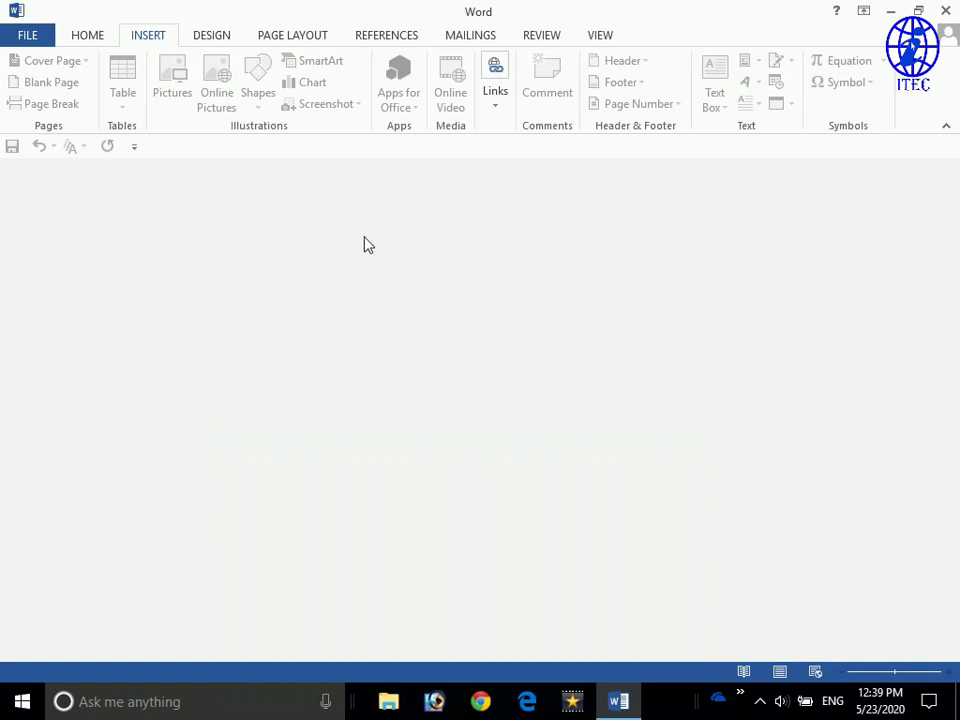
click(90, 36)
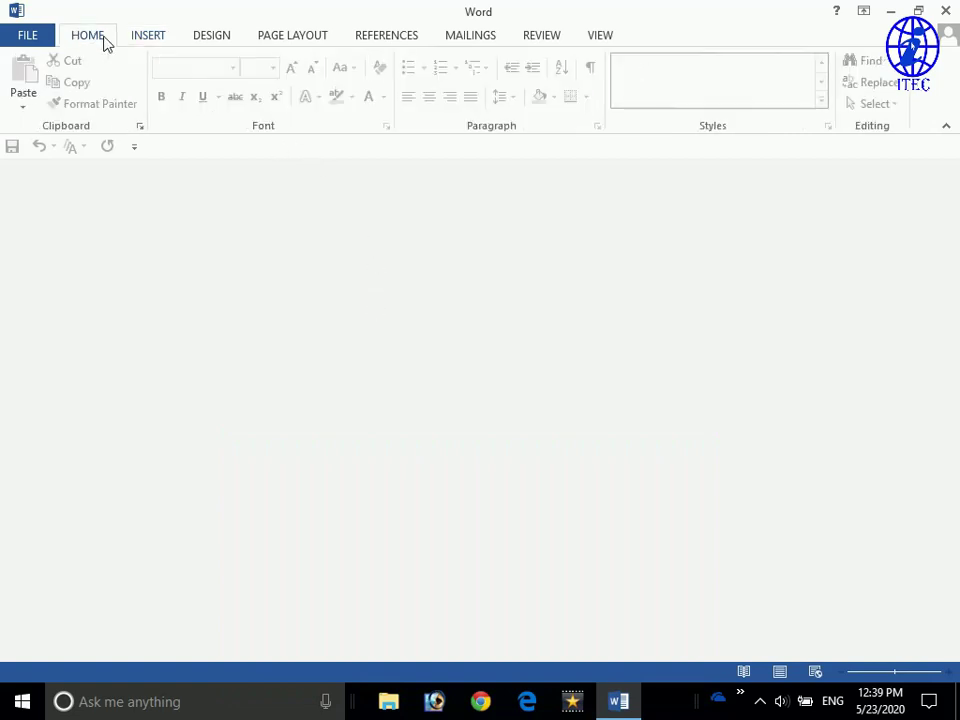
click(157, 45)
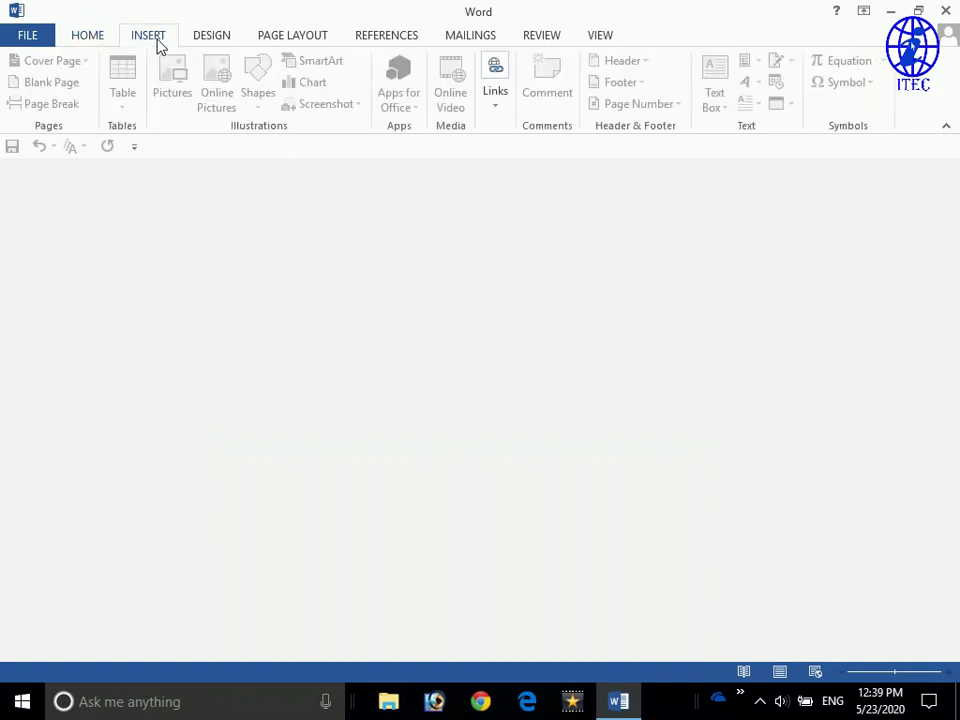
click(104, 41)
click(157, 42)
click(84, 40)
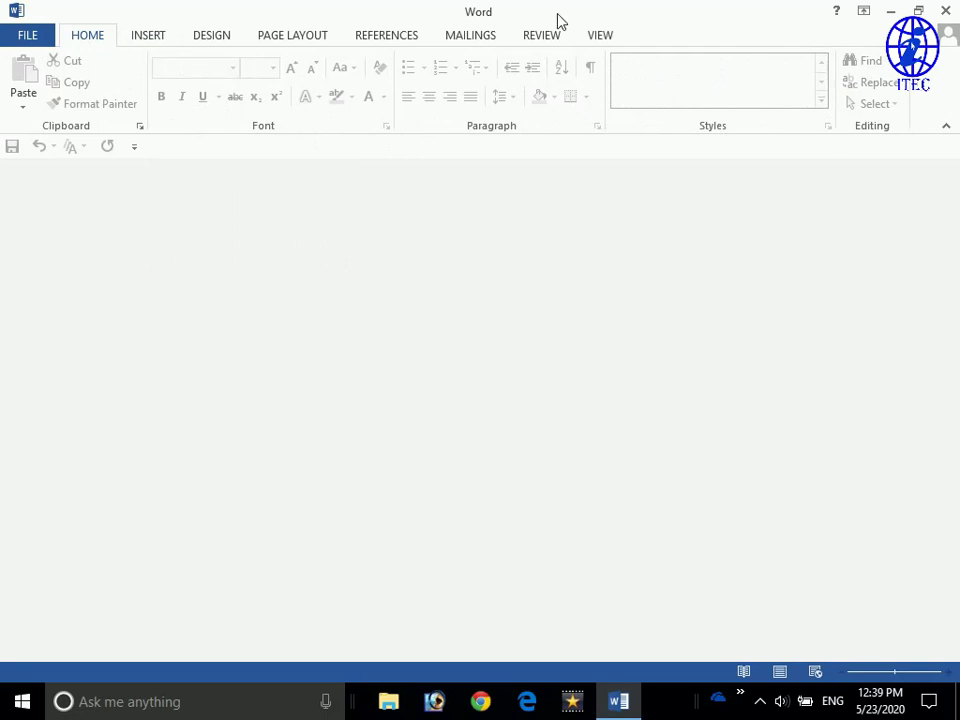
click(150, 38)
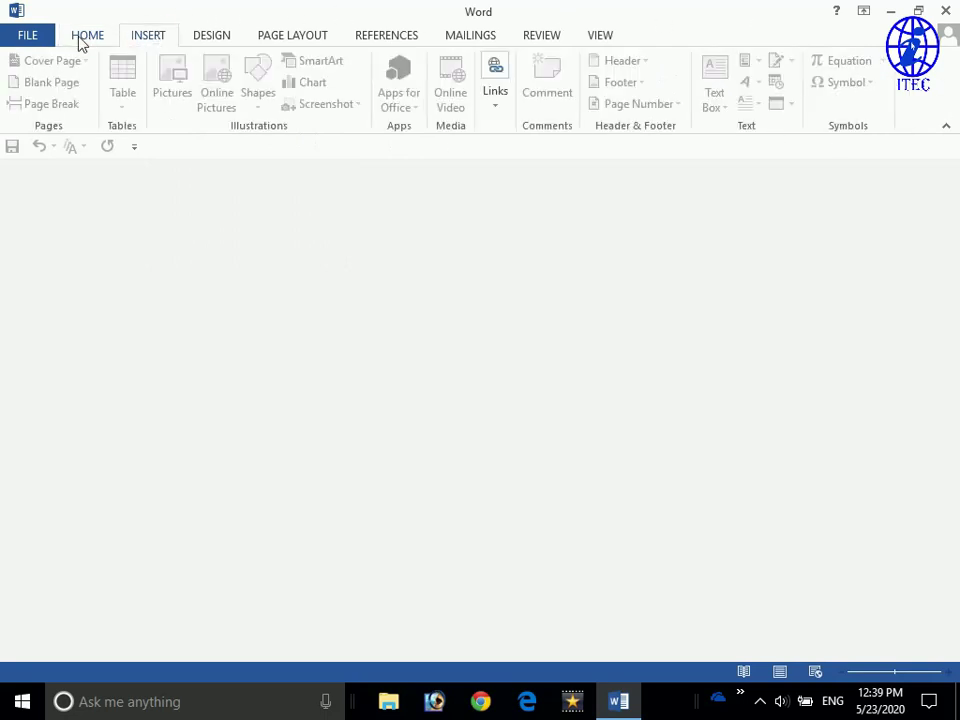
click(30, 36)
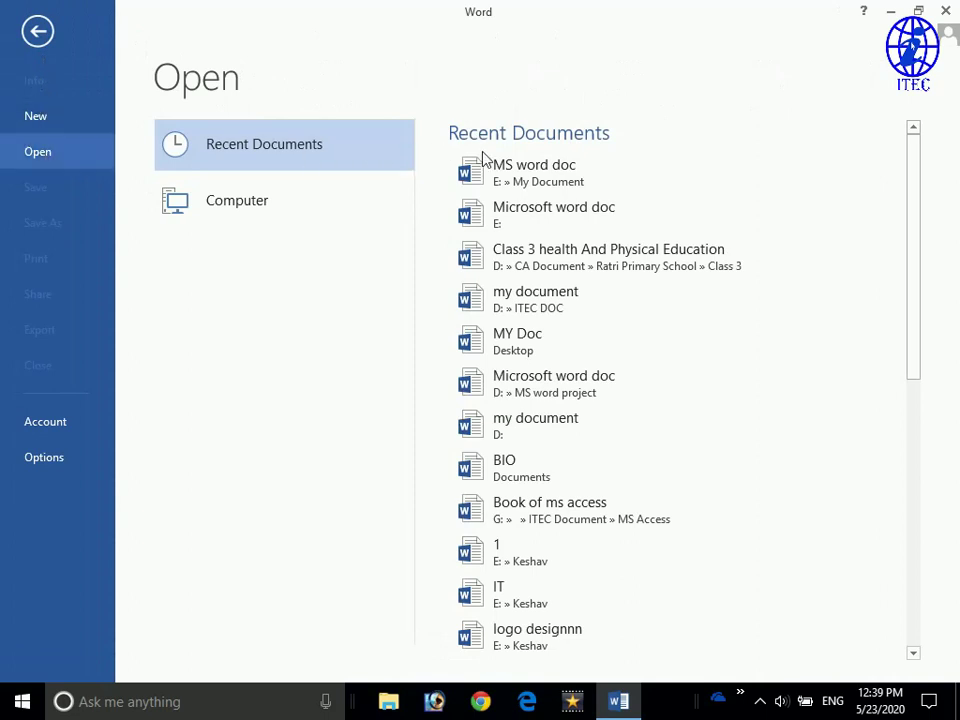
- Open 'MS word doc' from the Recent Documents list
click(568, 168)
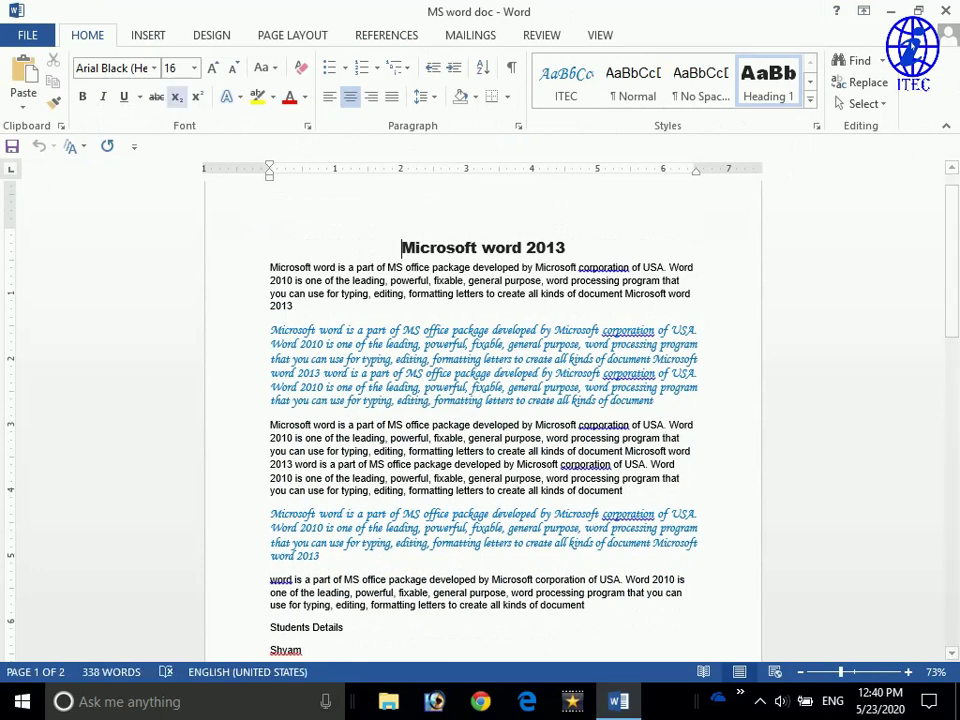
- Show the Insert ribbon, zoom the page to 90%, and scroll to the student list and back
click(150, 36)
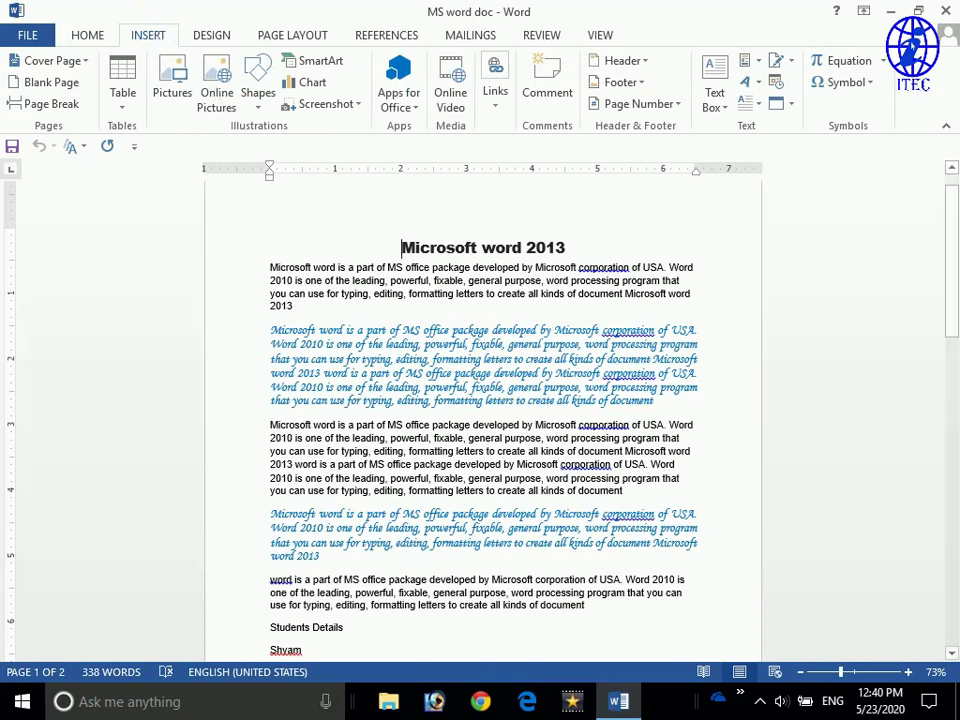
click(908, 672)
click(908, 672)
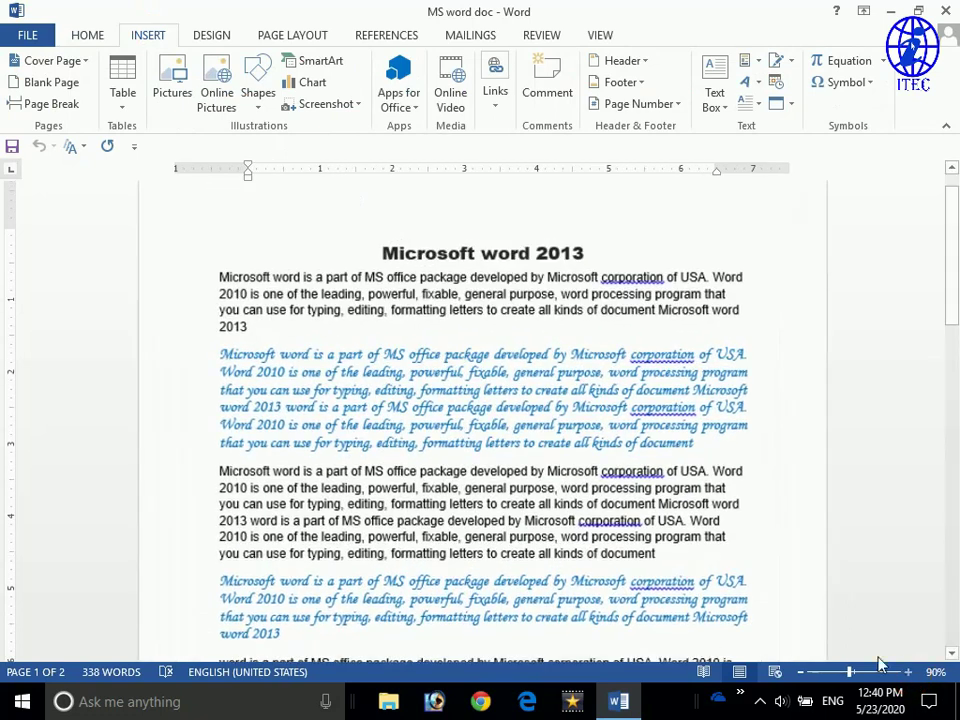
scroll(480, 400, down, 1)
scroll(480, 400, down, 2)
scroll(480, 400, down, 1)
scroll(480, 400, down, 1)
scroll(480, 400, down, 3)
scroll(480, 400, down, 2)
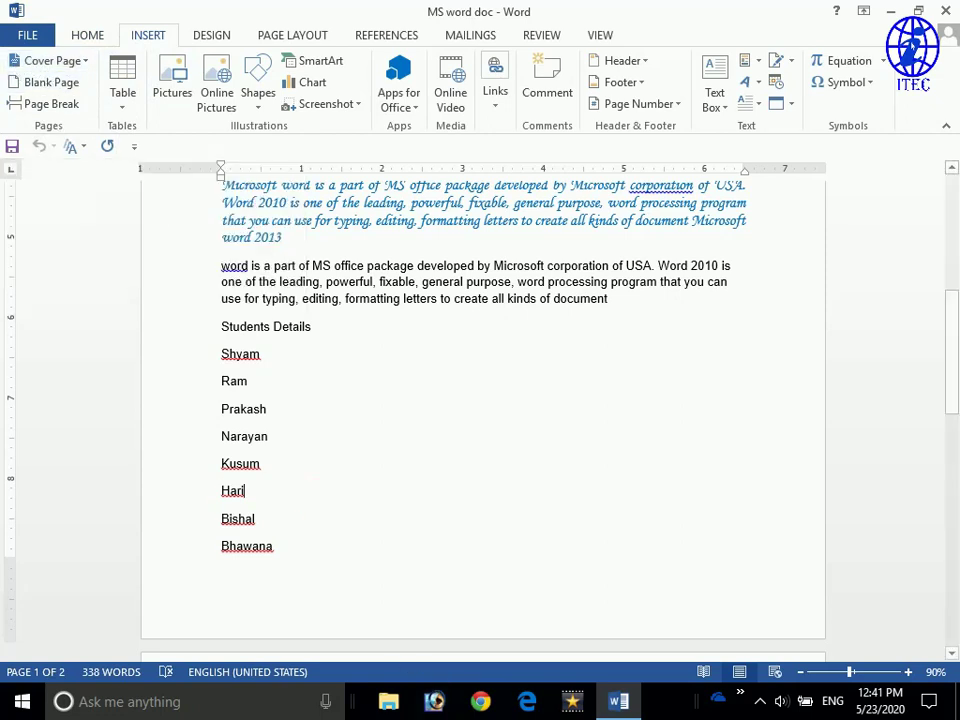
scroll(309, 519, up, 5)
scroll(309, 519, up, 3)
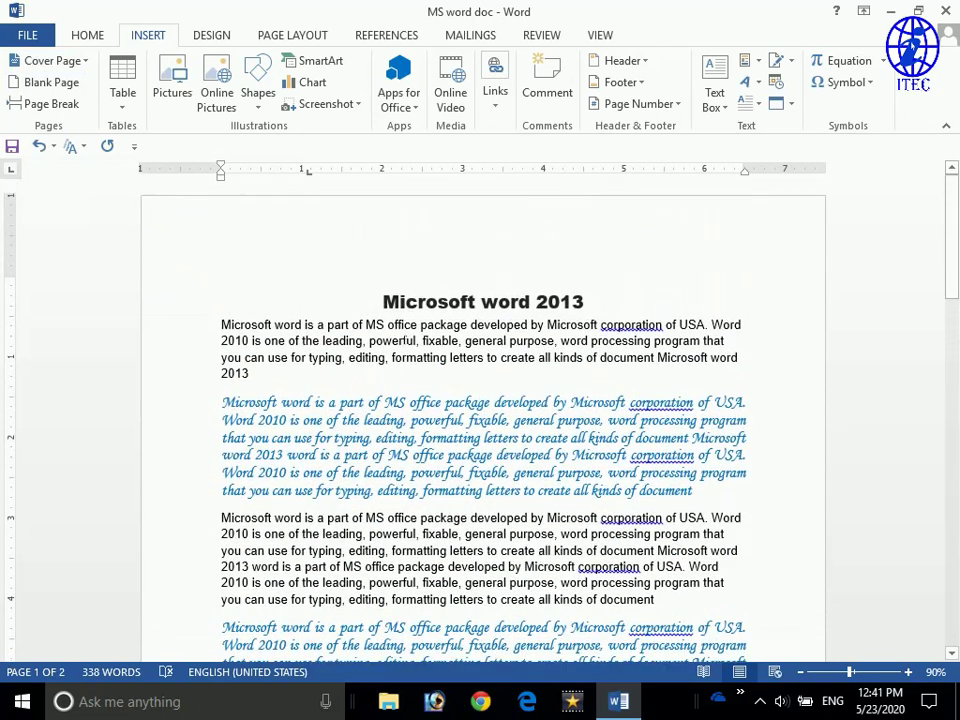
- Undo the last change and select and copy the entire document text
key(ctrl+z)
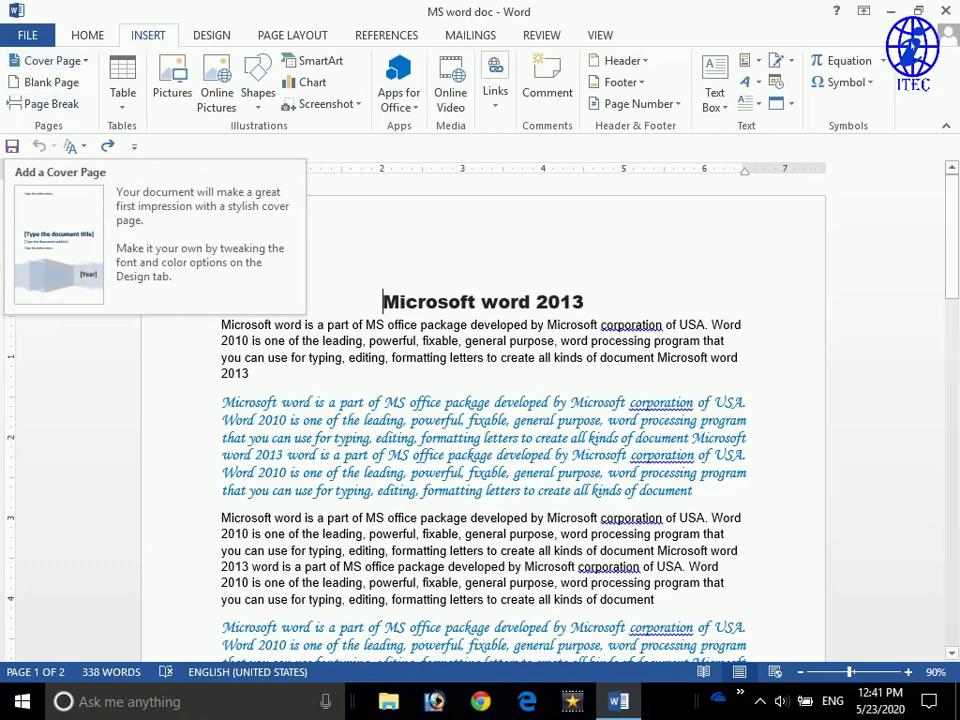
key(ctrl+a)
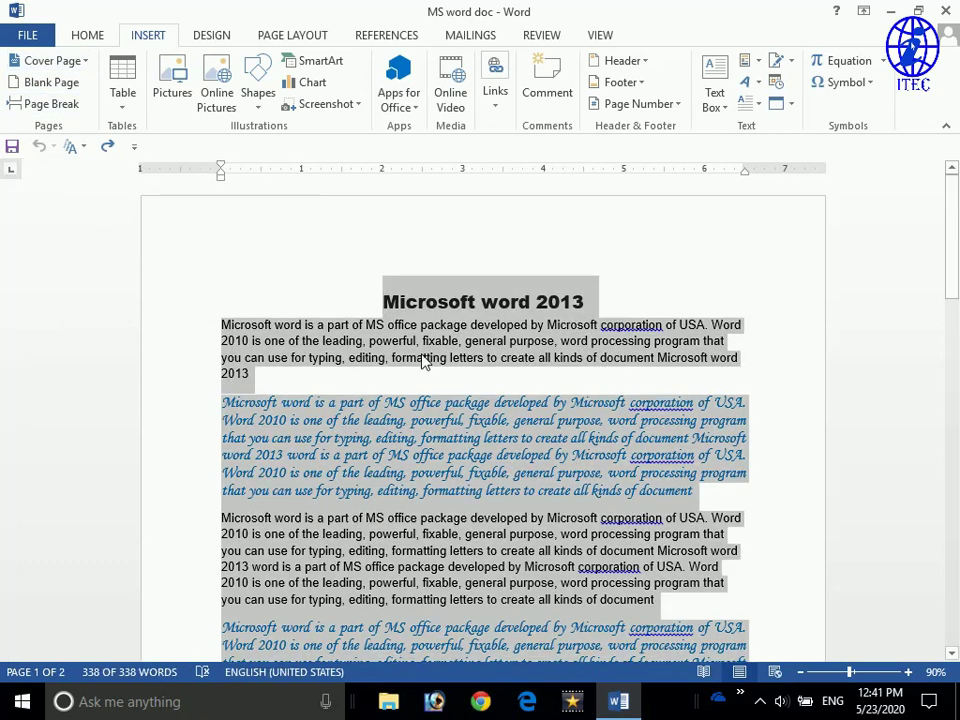
scroll(420, 380, down, 8)
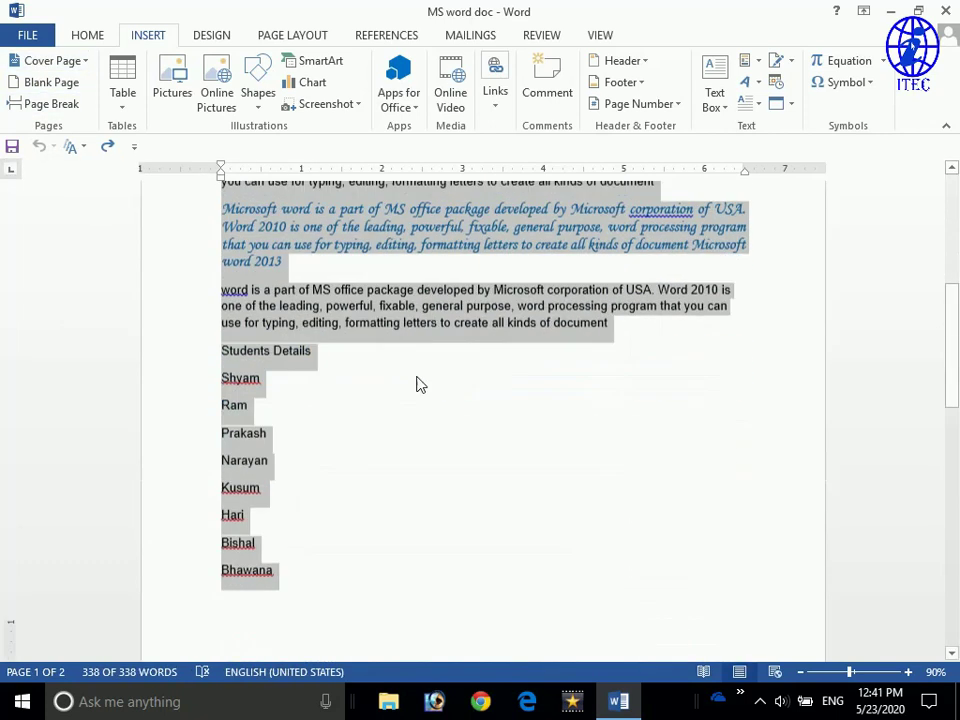
scroll(390, 400, down, 5)
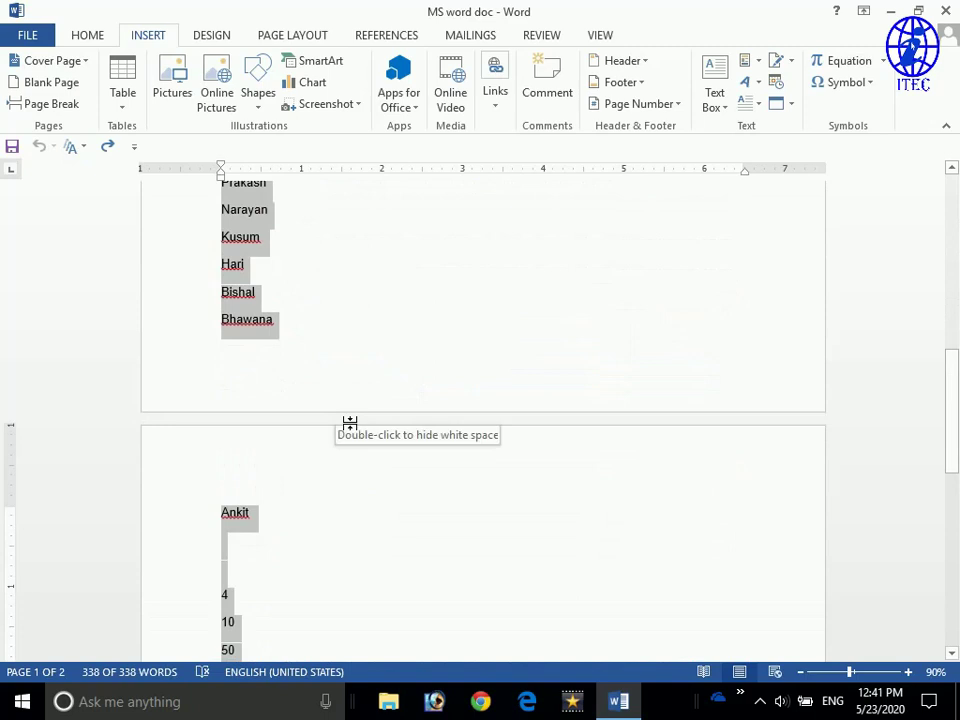
scroll(349, 422, up, 3)
scroll(330, 415, up, 3)
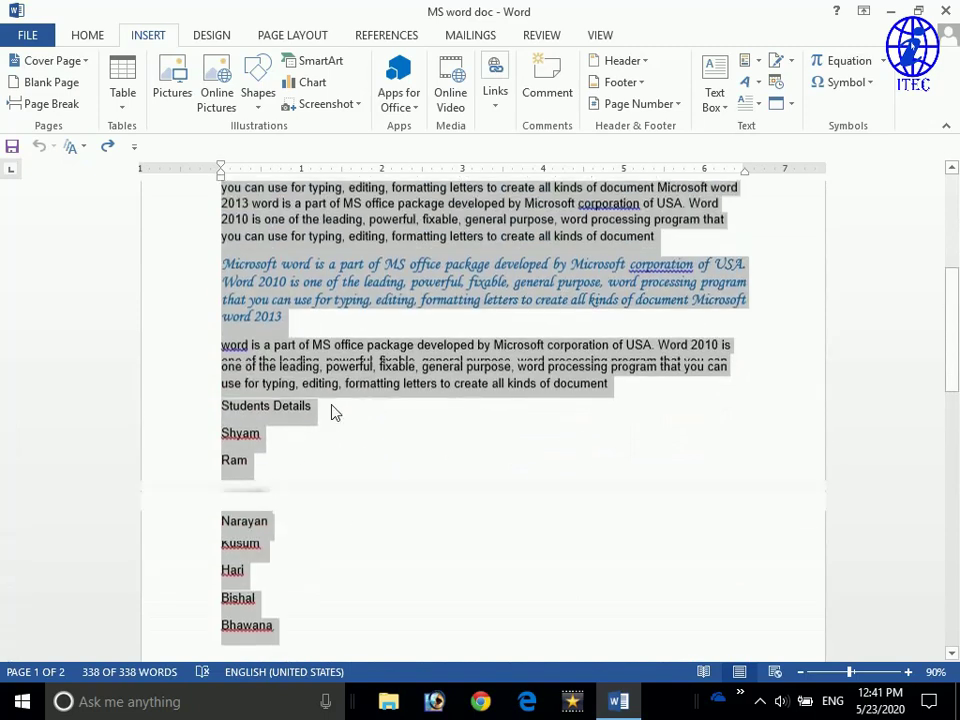
scroll(310, 465, down, 3)
scroll(296, 373, down, 3)
- Paste the copied text twice before 'Ankit' on page 2, growing the document to 11 pages
click(296, 373)
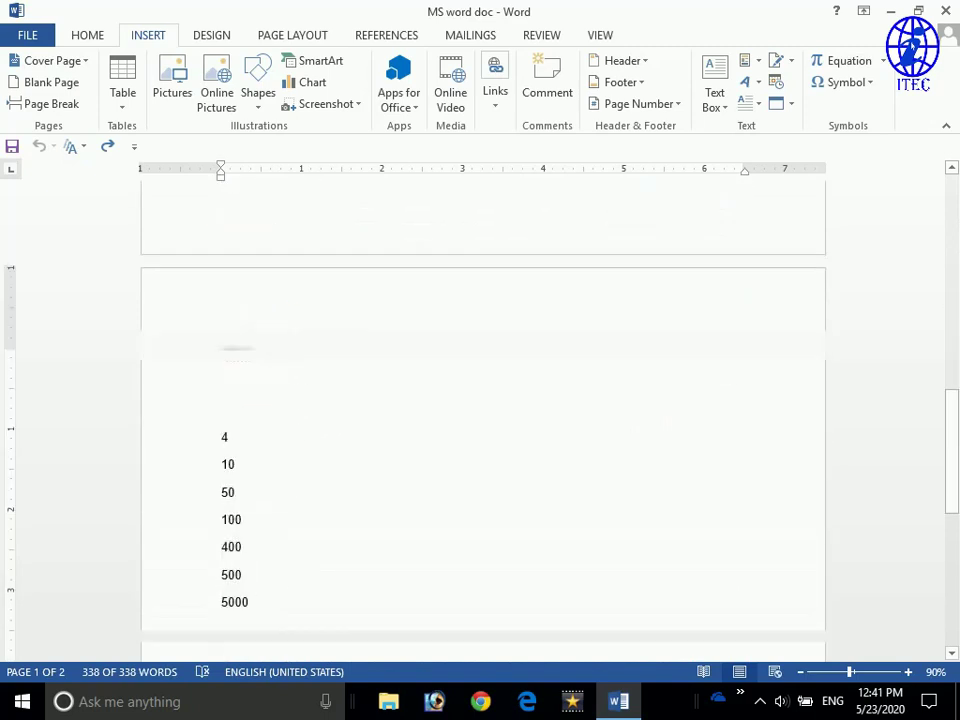
click(221, 354)
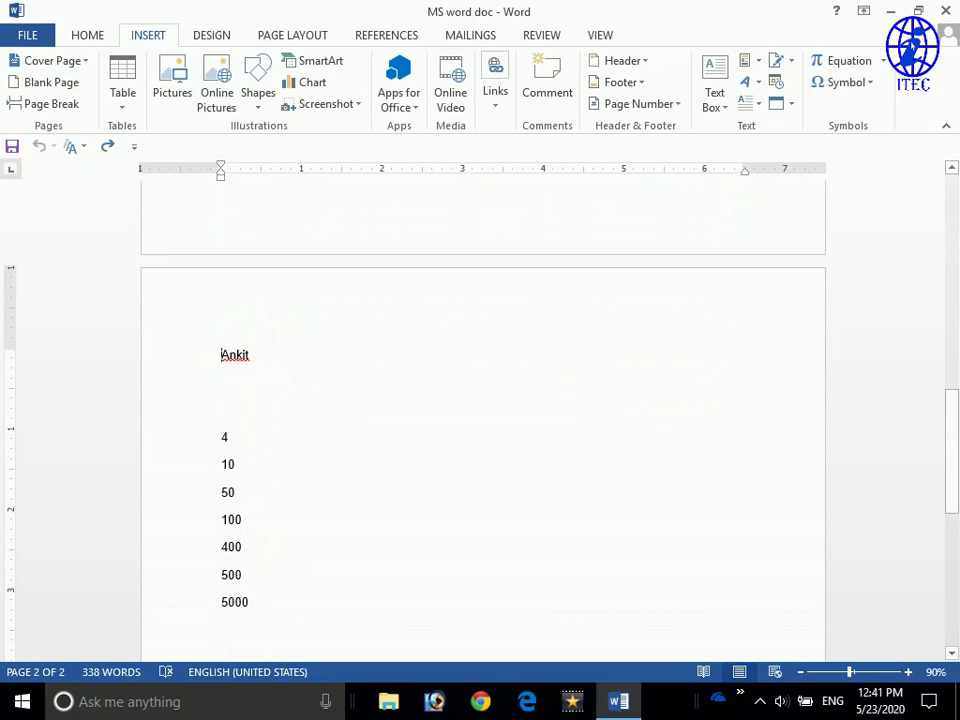
key(ctrl+v)
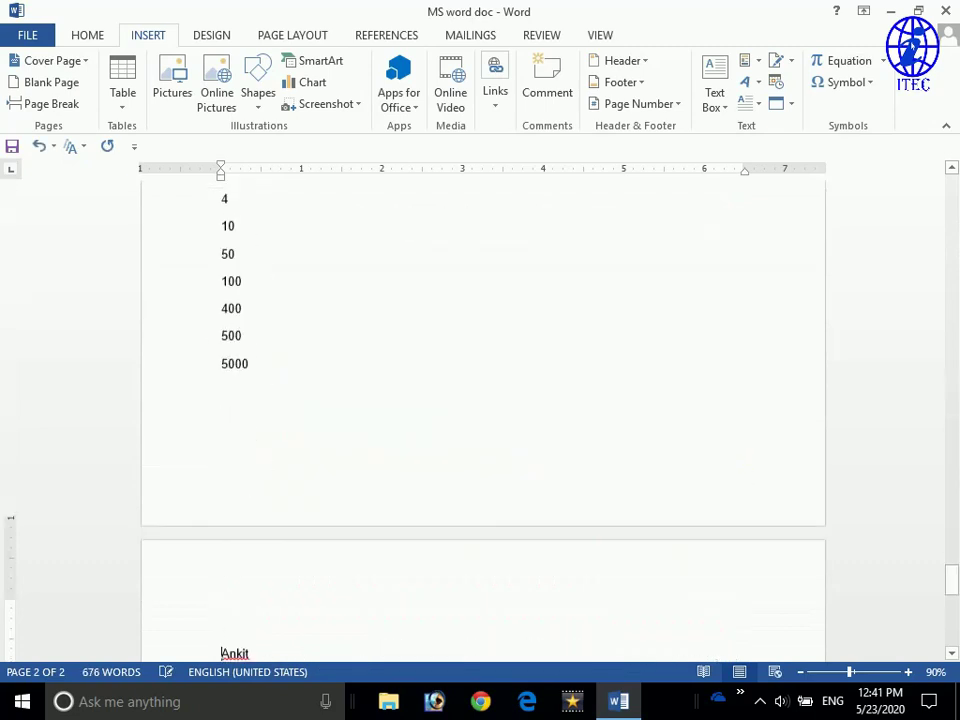
key(ctrl+v)
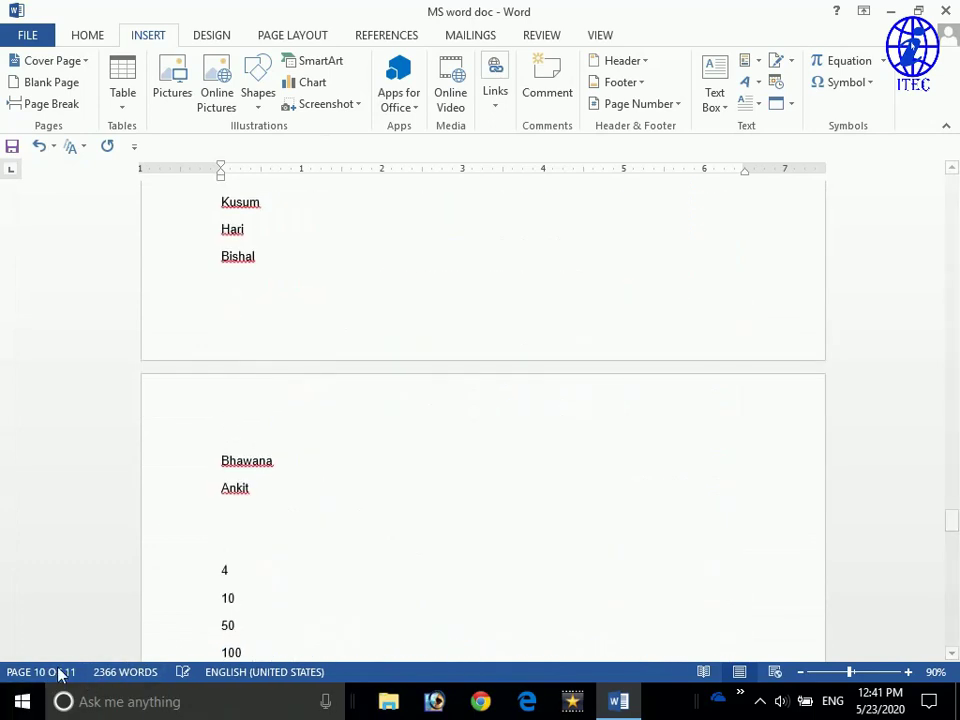
scroll(483, 415, up, 3)
scroll(483, 415, up, 5)
scroll(483, 415, up, 8)
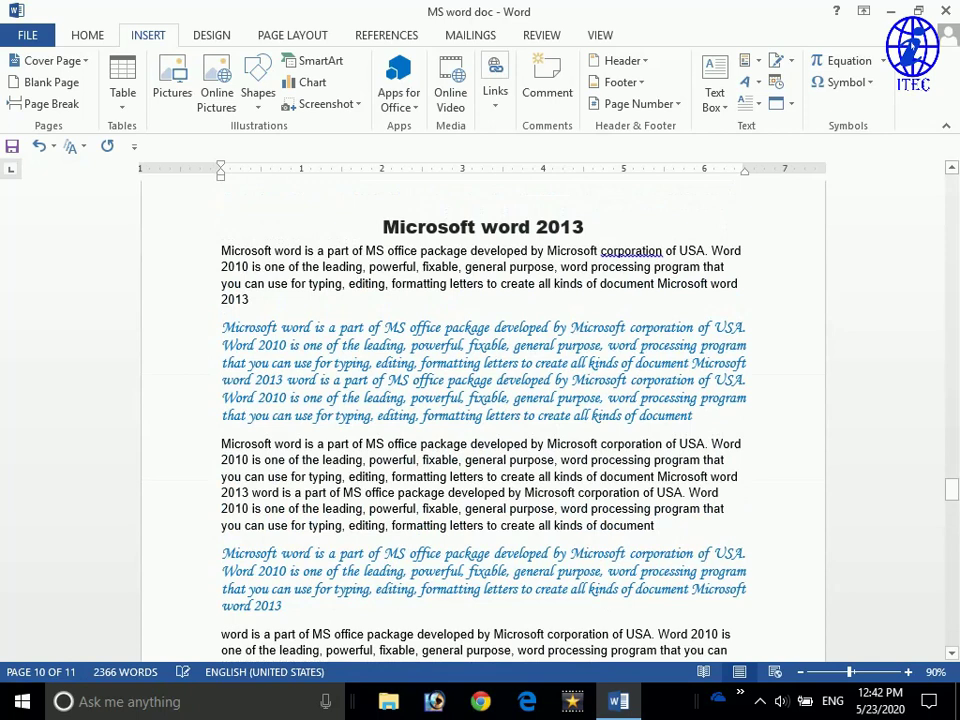
drag(952, 497, 948, 178)
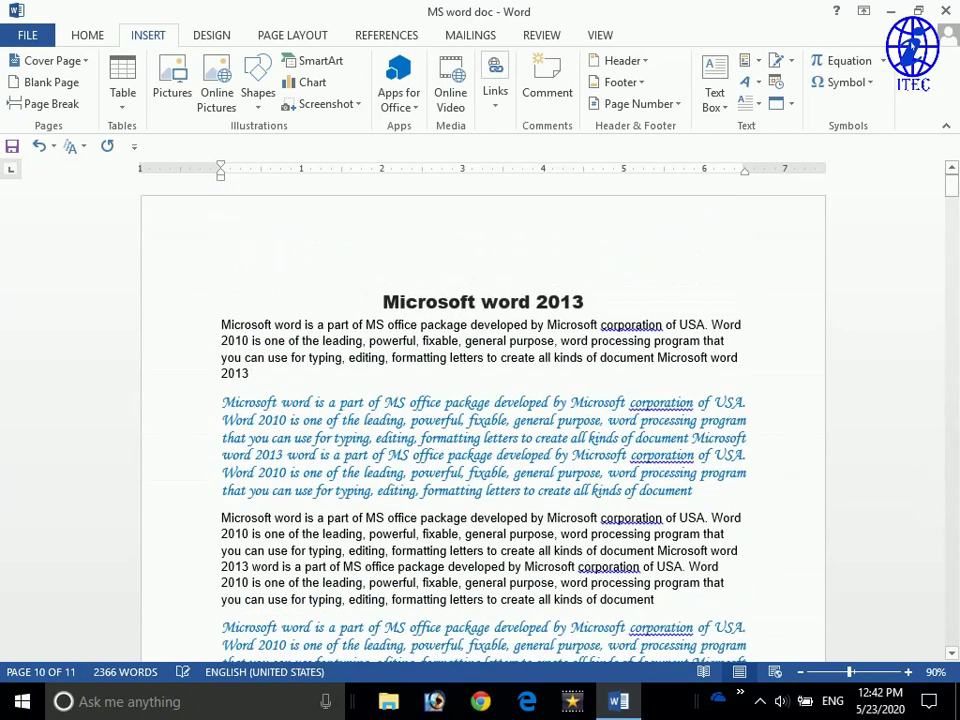
click(127, 295)
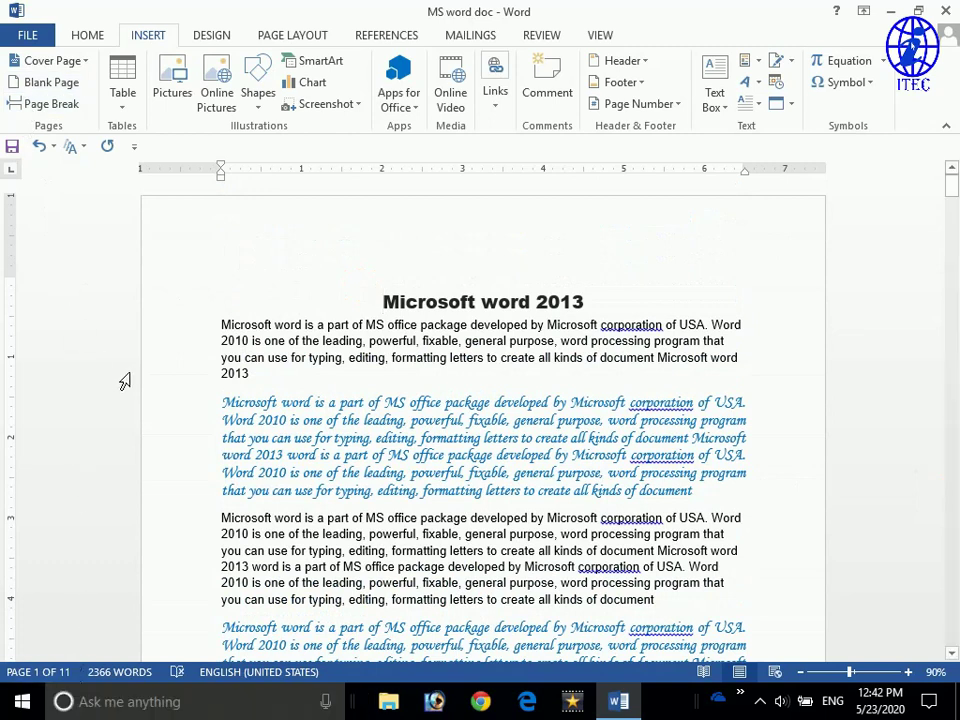
- Browse the built-in Cover Page designs such as Austin, Banded, Facet, Grid and Integral
click(75, 58)
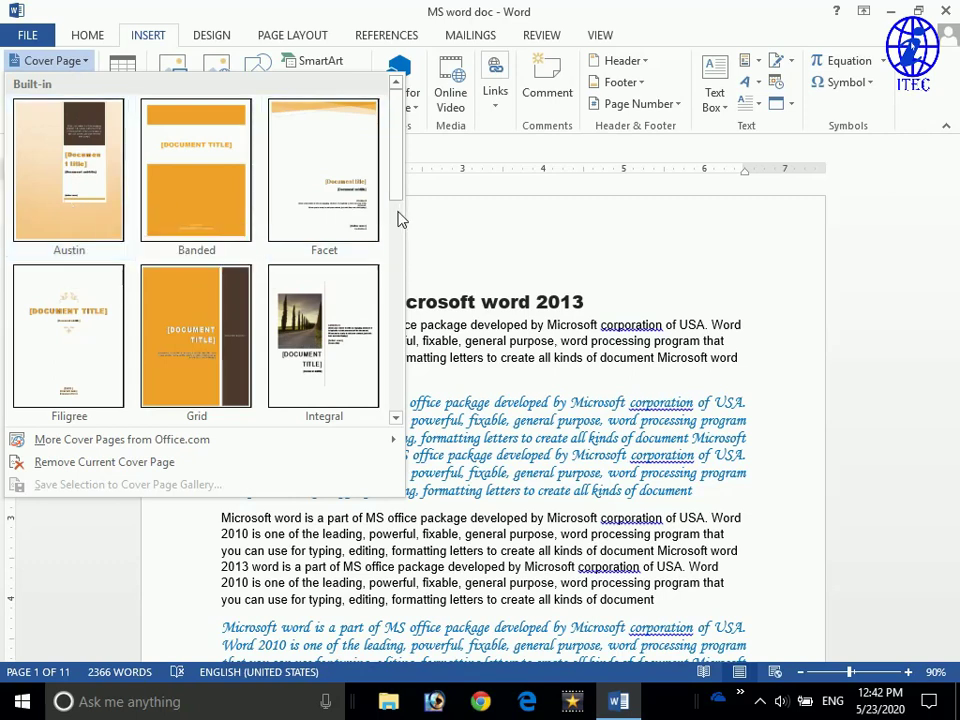
scroll(166, 236, down, 3)
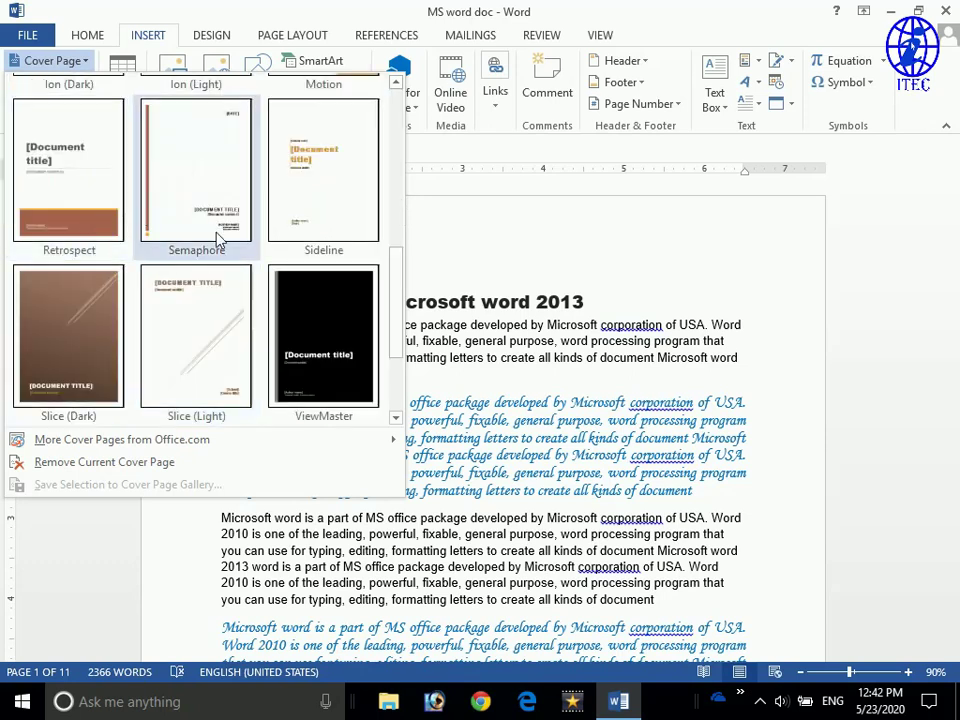
scroll(318, 390, down, 1)
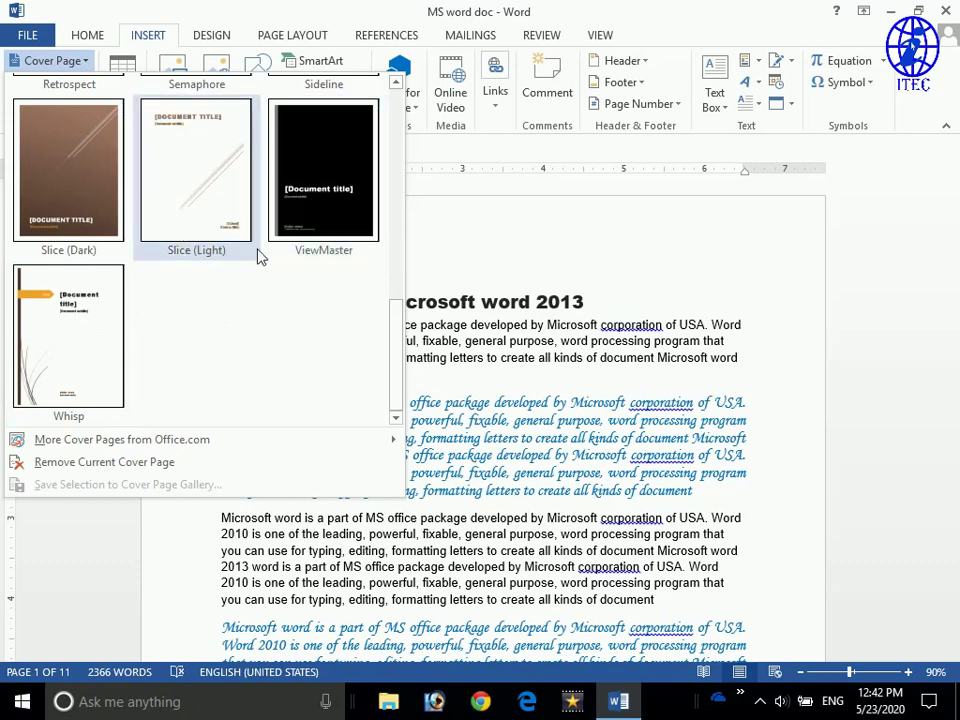
scroll(210, 350, up, 5)
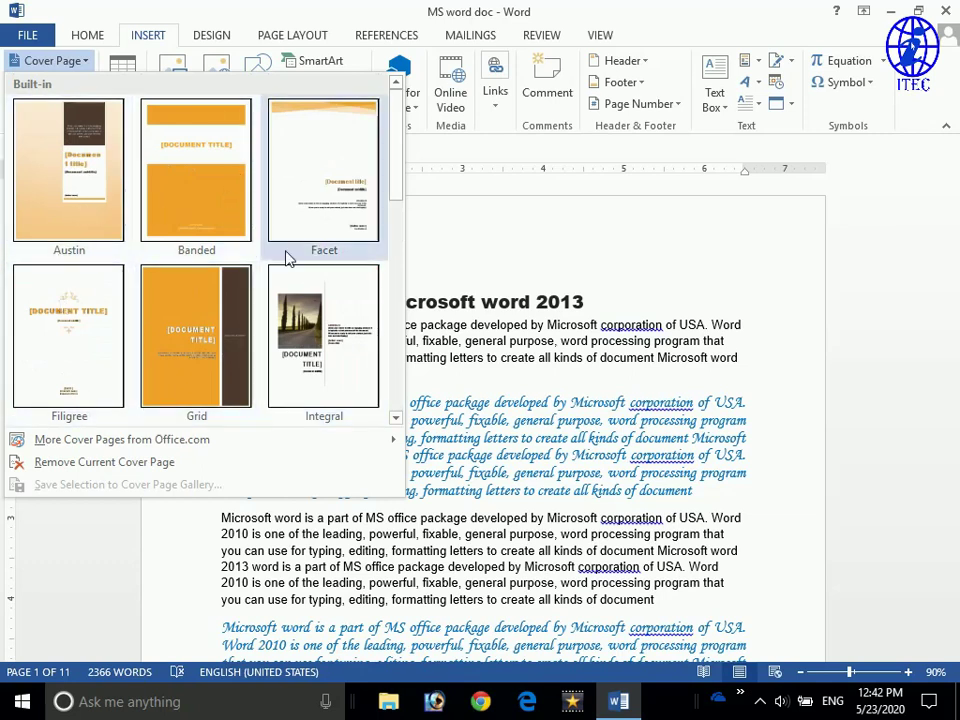
scroll(270, 280, down, 3)
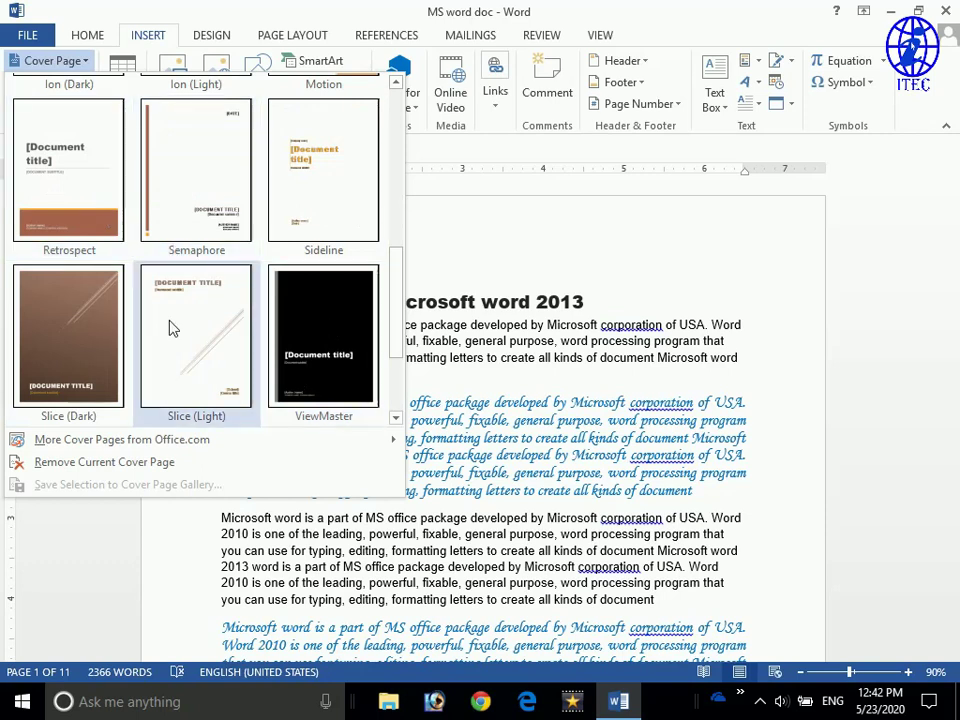
scroll(160, 328, down, 1)
scroll(160, 328, up, 5)
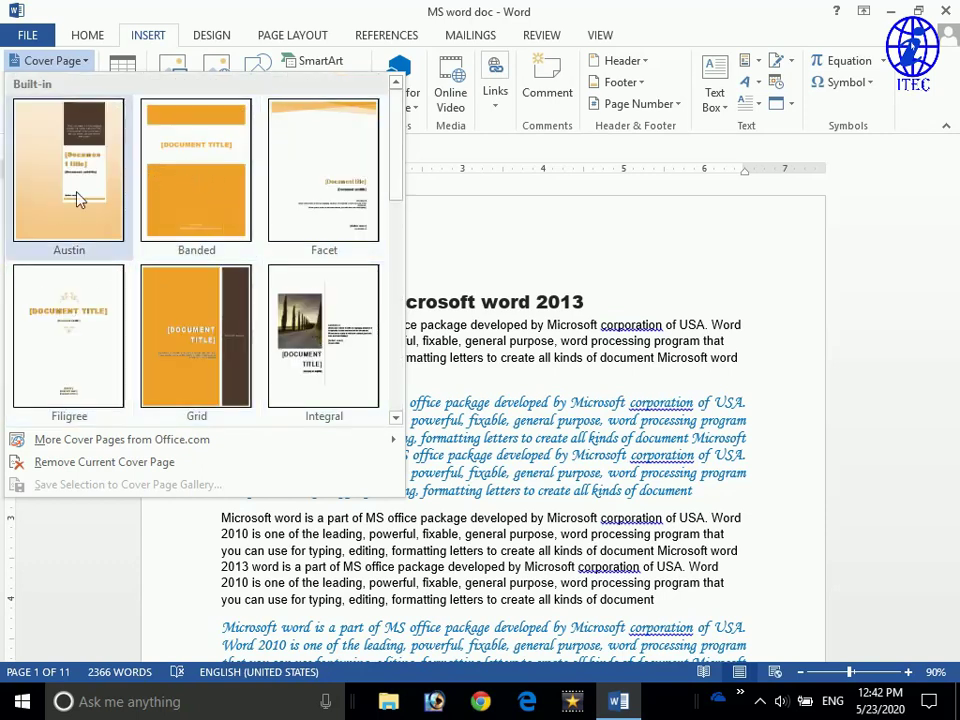
- Insert the Banded cover page and title it COMPUTER BASIC BOOK
click(221, 177)
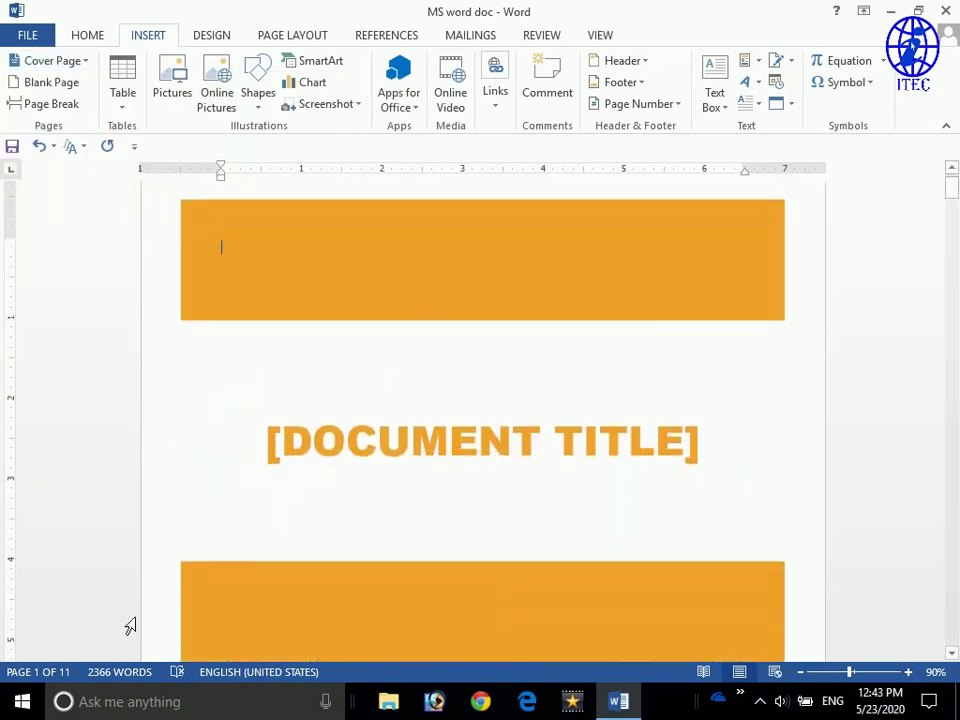
scroll(465, 411, down, 3)
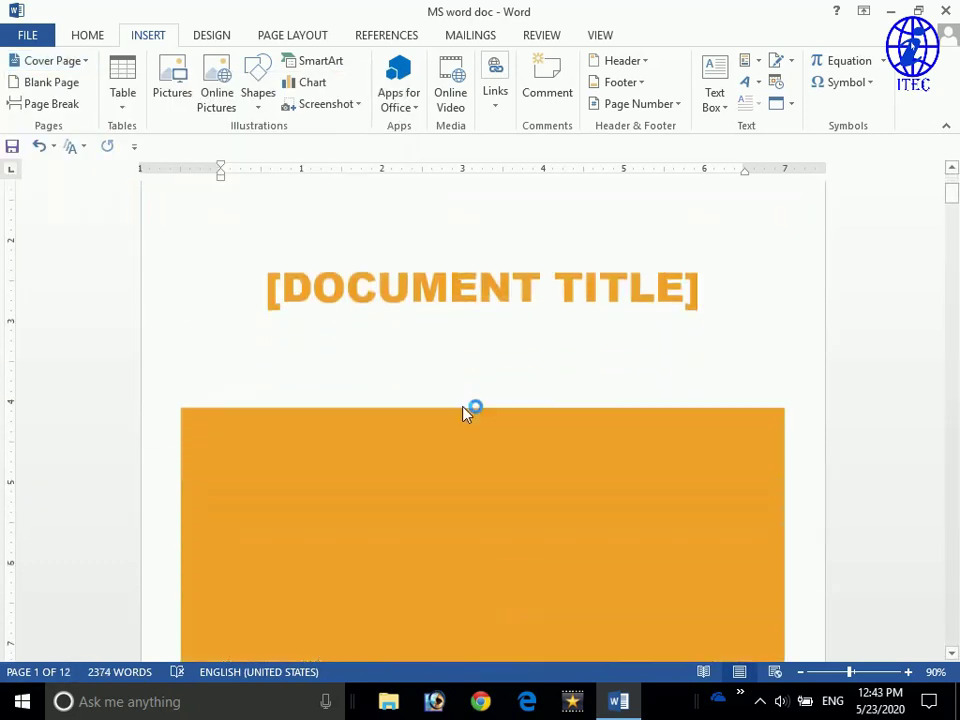
scroll(468, 410, down, 5)
scroll(470, 409, down, 3)
scroll(471, 408, up, 2)
scroll(471, 410, up, 10)
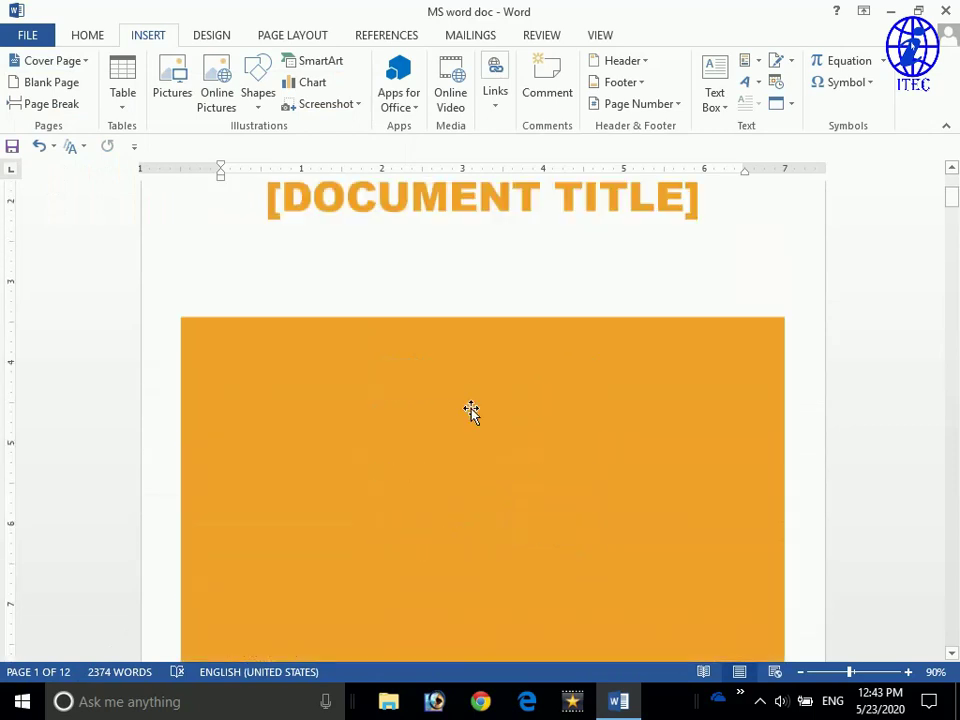
click(446, 446)
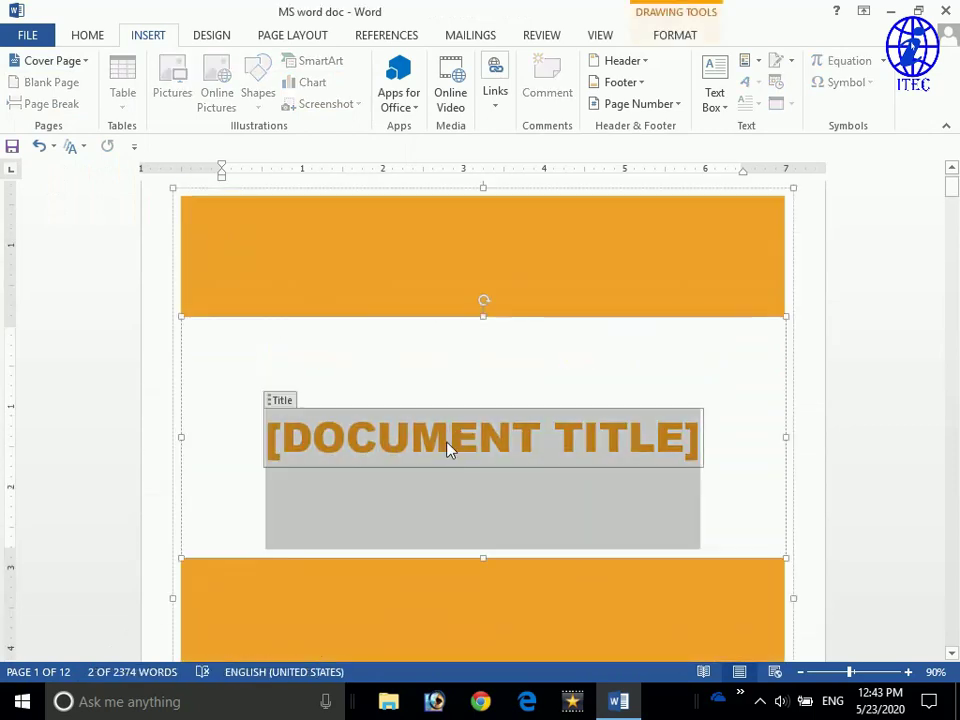
text(COMPU)
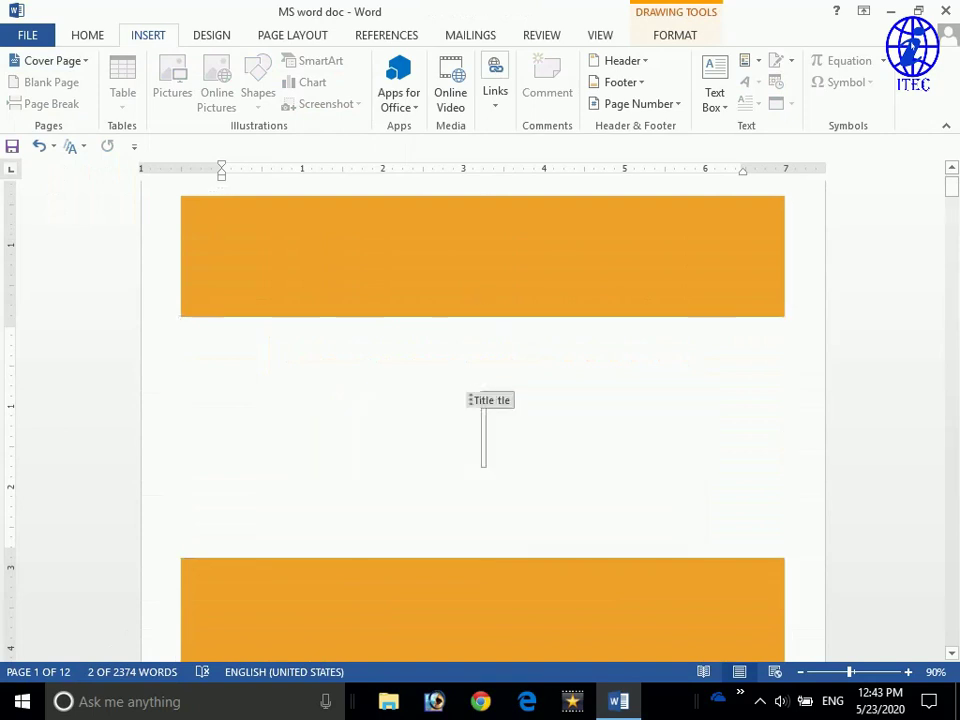
text(TER)
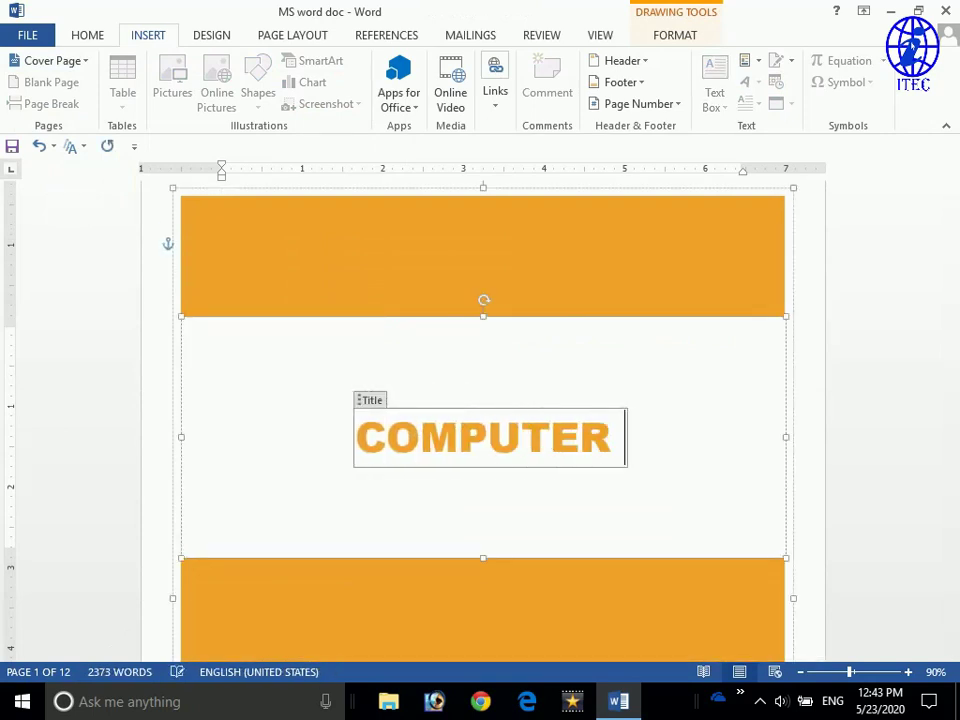
text( BASIC)
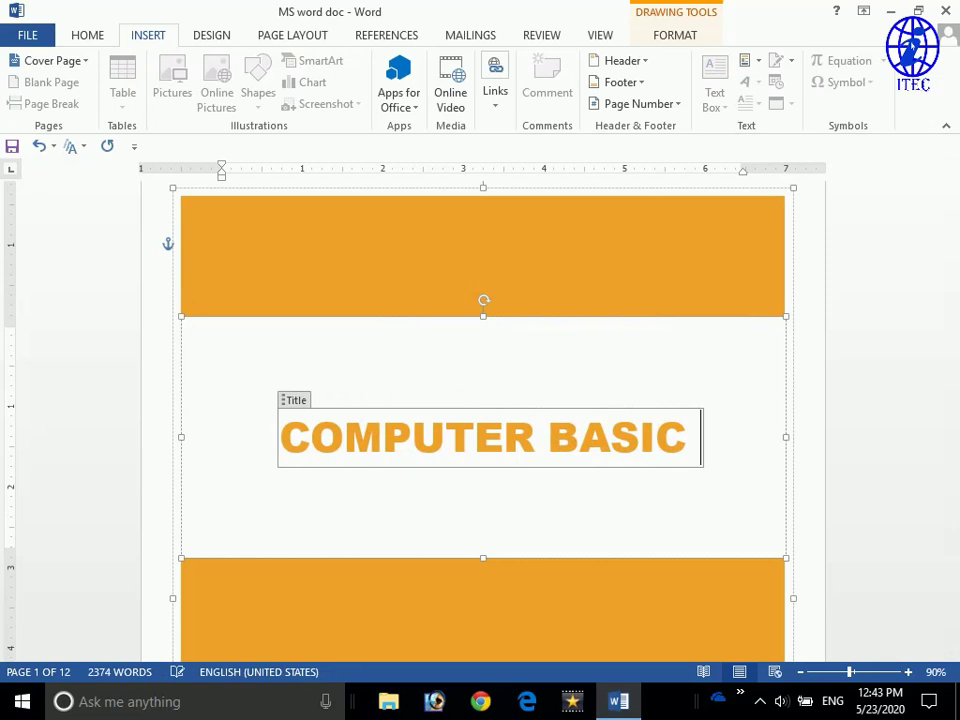
text( BO)
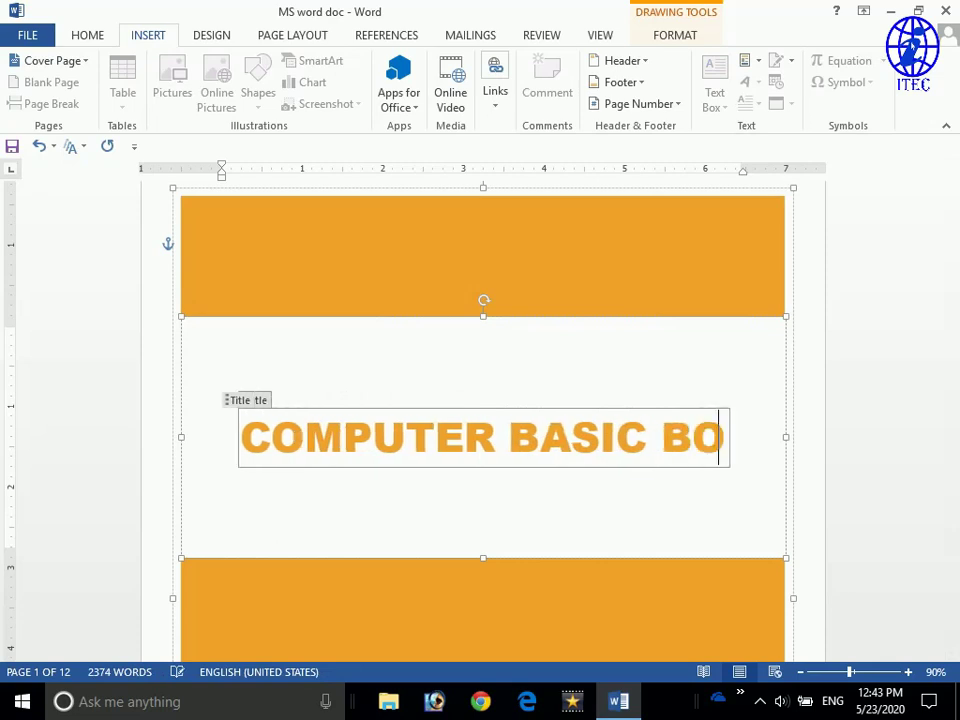
text(OK)
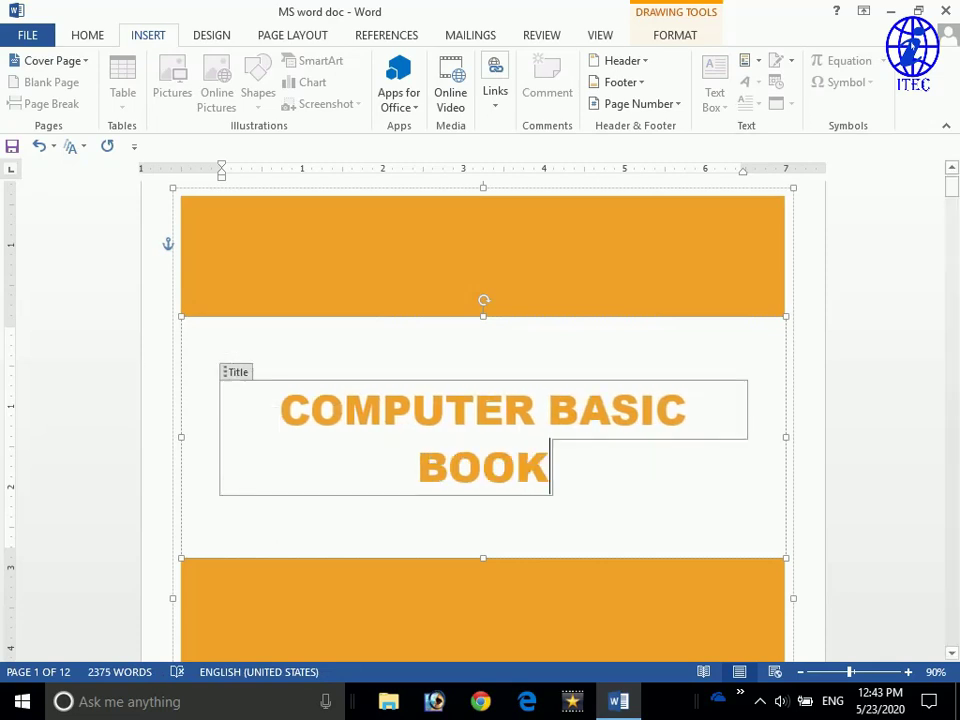
- Select the cover's lower and top orange bands in turn
scroll(583, 530, down, 3)
click(572, 499)
scroll(542, 493, down, 3)
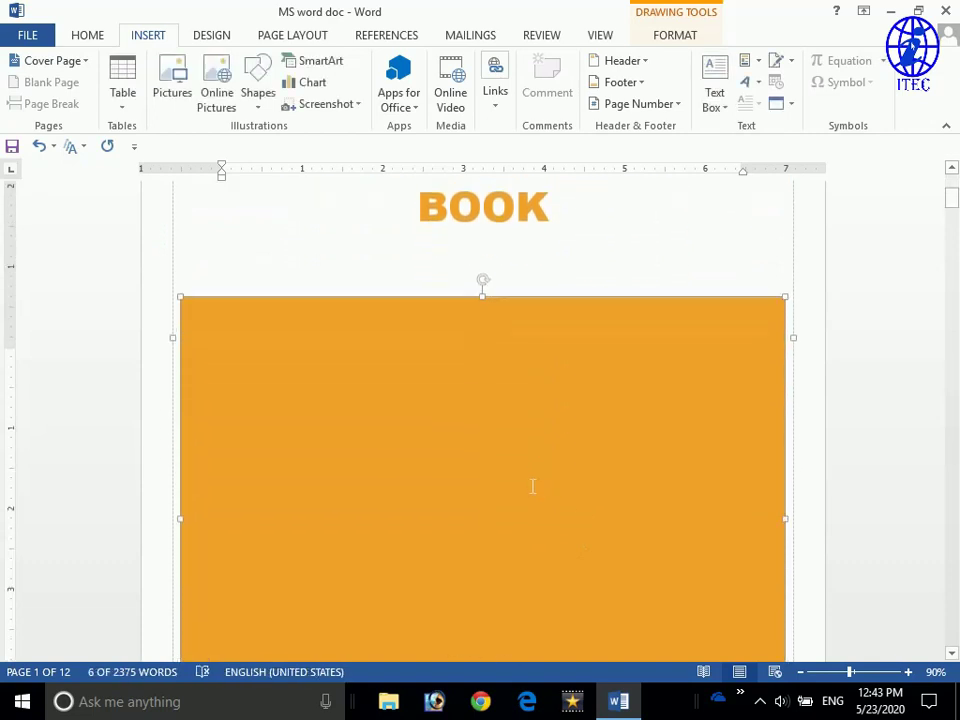
scroll(532, 486, down, 5)
scroll(532, 486, up, 2)
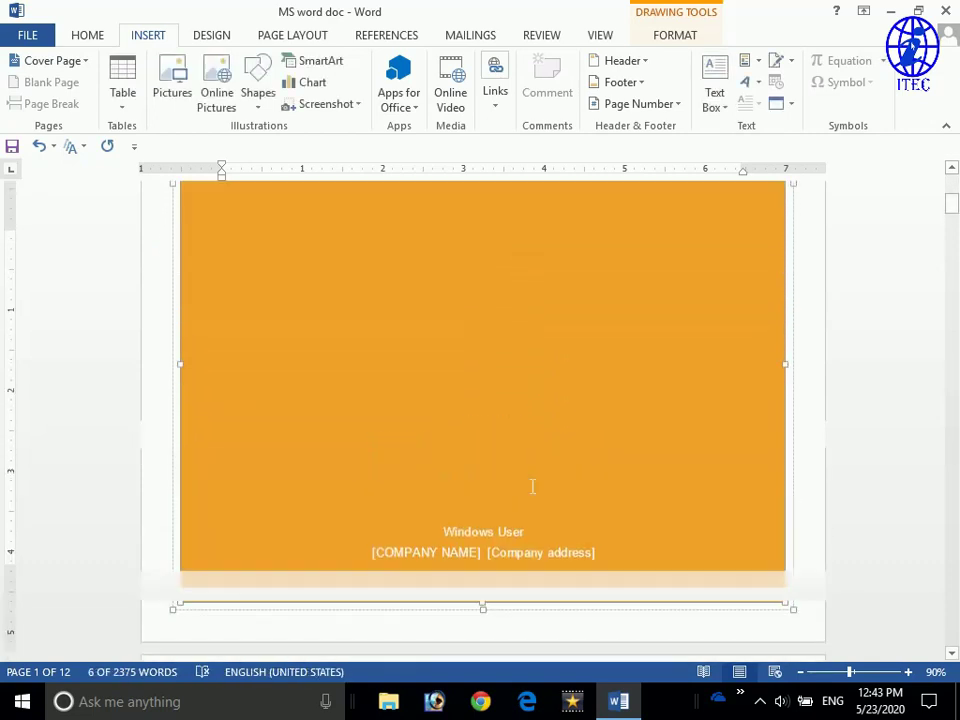
scroll(532, 486, up, 2)
scroll(531, 531, down, 3)
scroll(531, 535, up, 4)
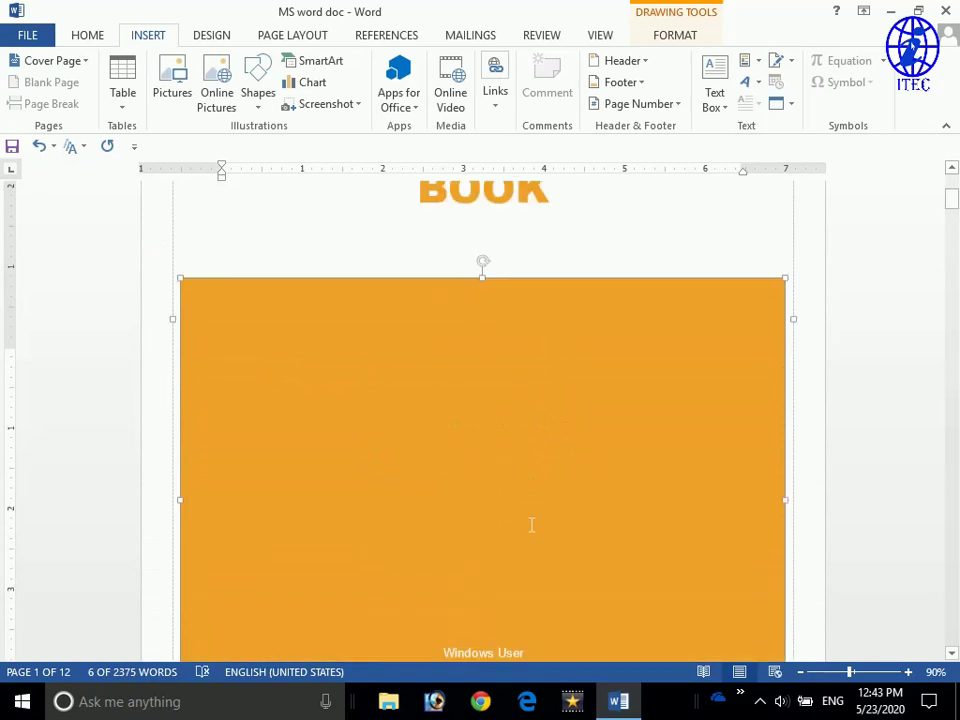
scroll(531, 525, up, 6)
click(483, 341)
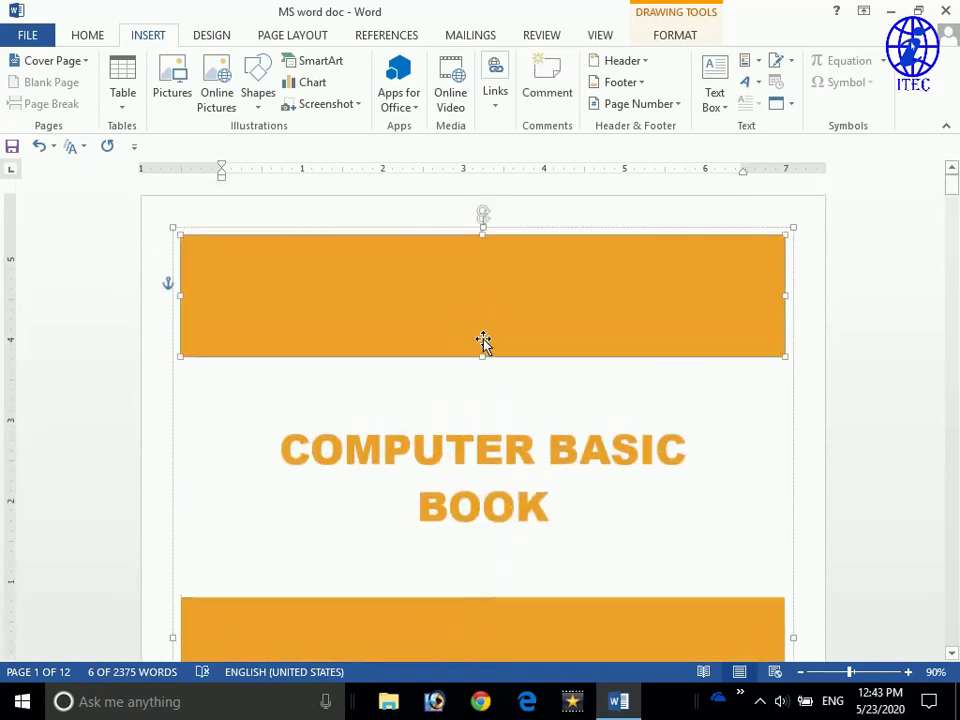
scroll(510, 480, down, 4)
click(510, 480)
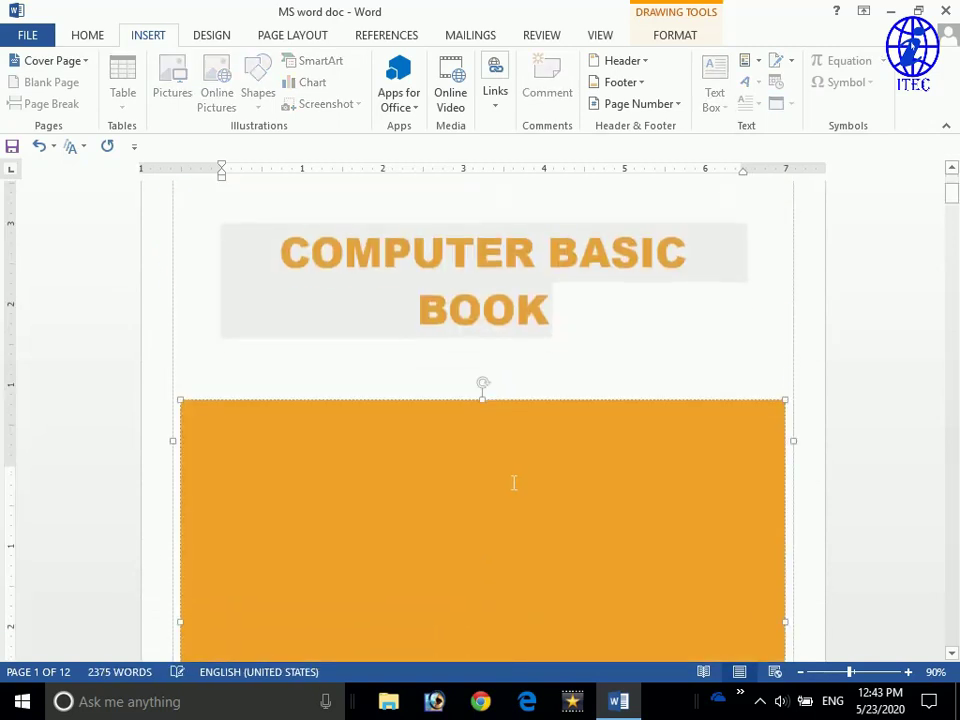
scroll(513, 483, down, 1)
scroll(560, 456, down, 7)
scroll(490, 380, down, 2)
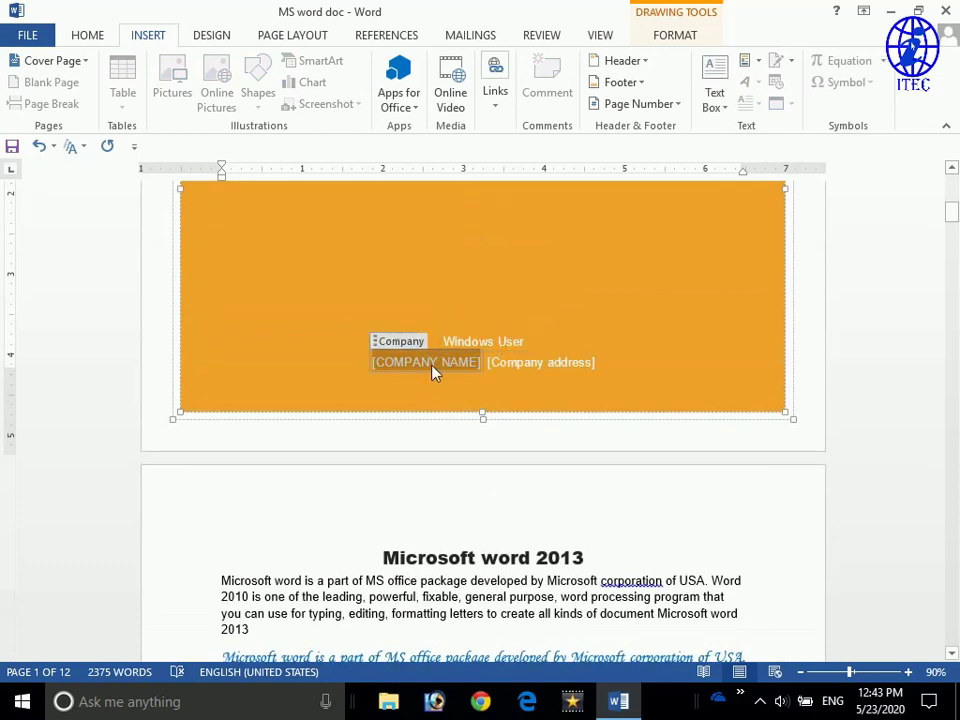
click(455, 345)
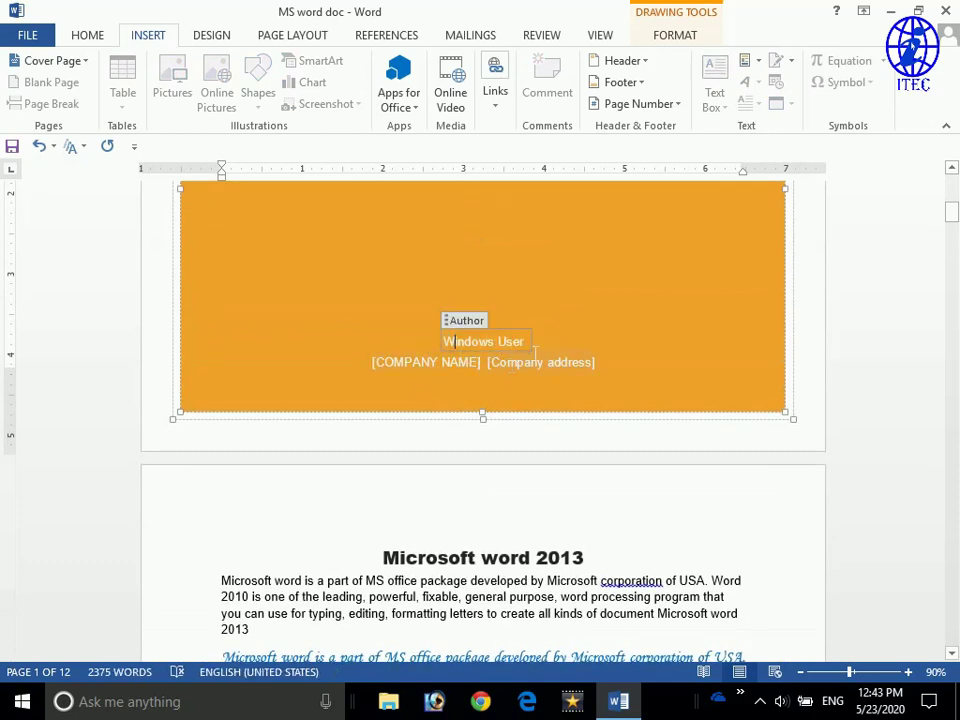
drag(521, 343, 443, 343)
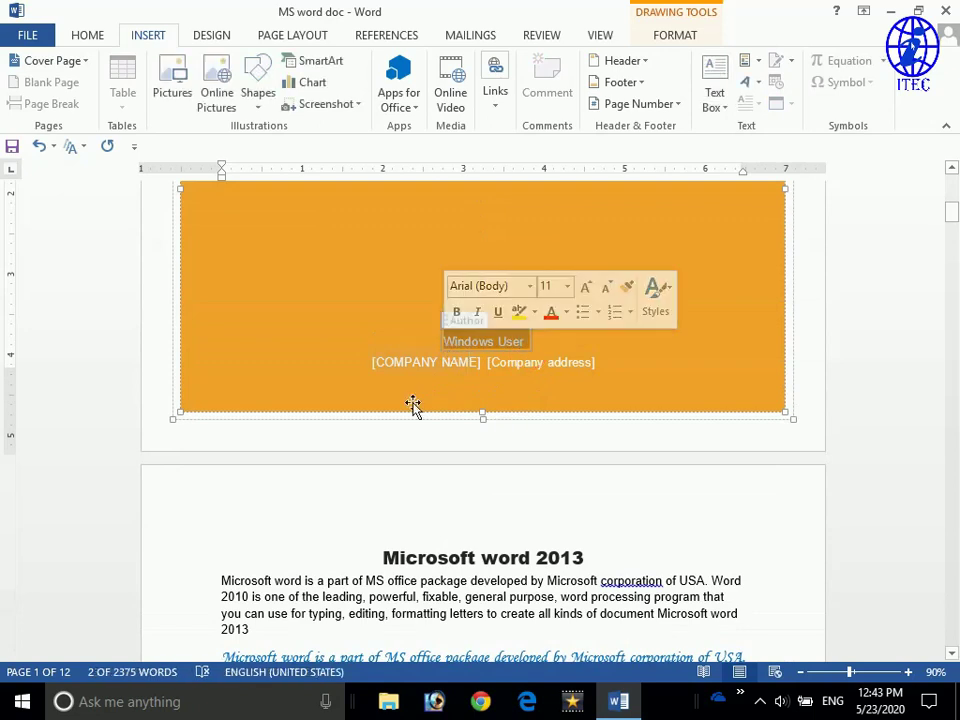
click(463, 361)
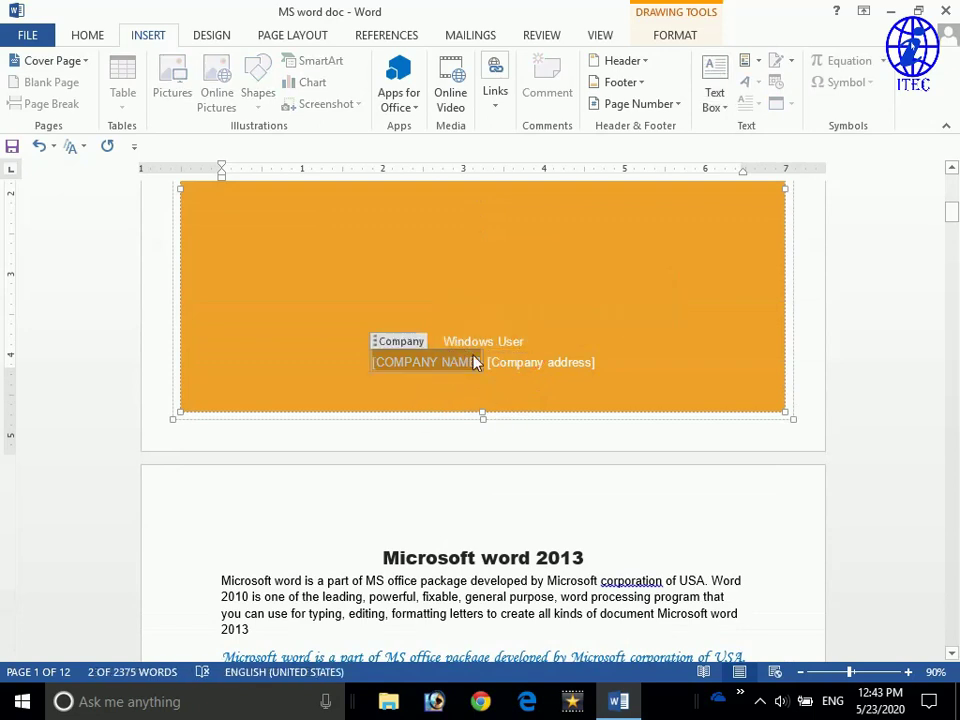
click(498, 344)
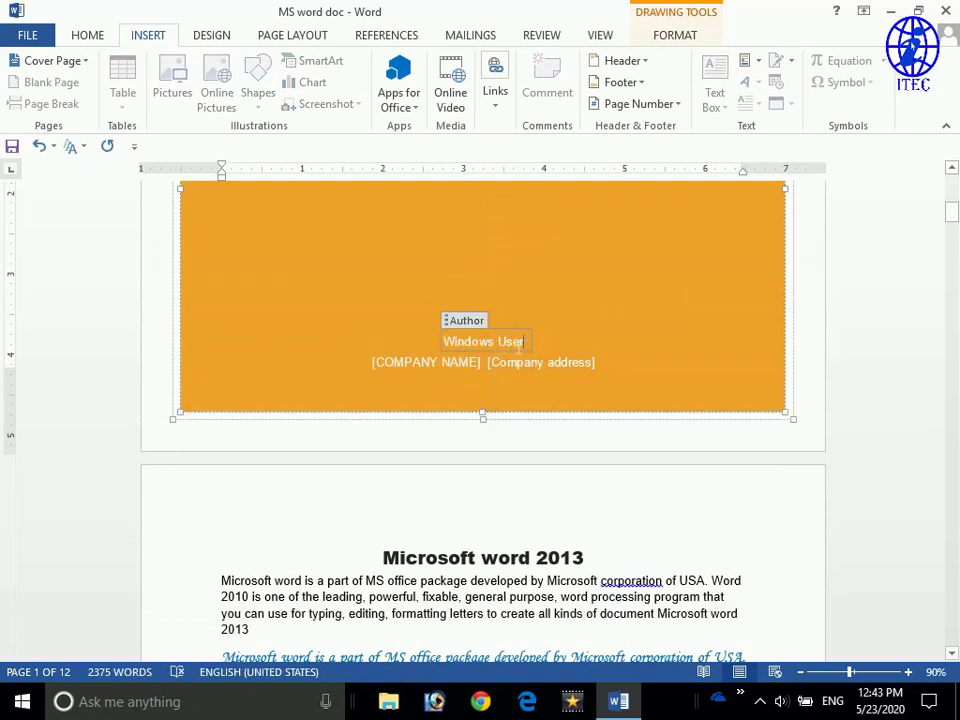
drag(520, 344, 445, 343)
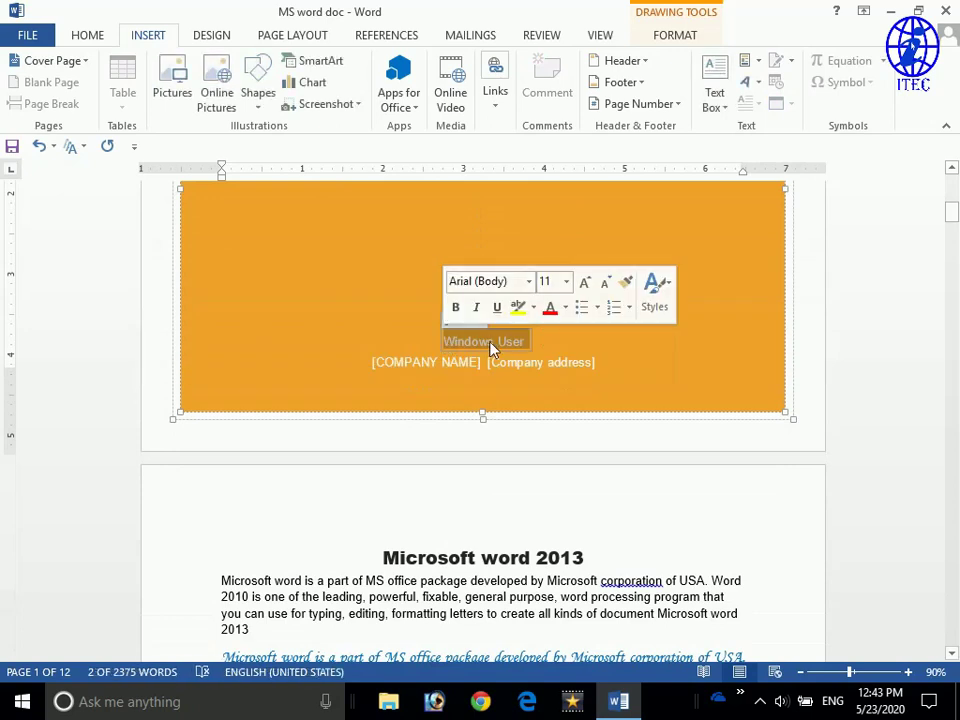
click(482, 341)
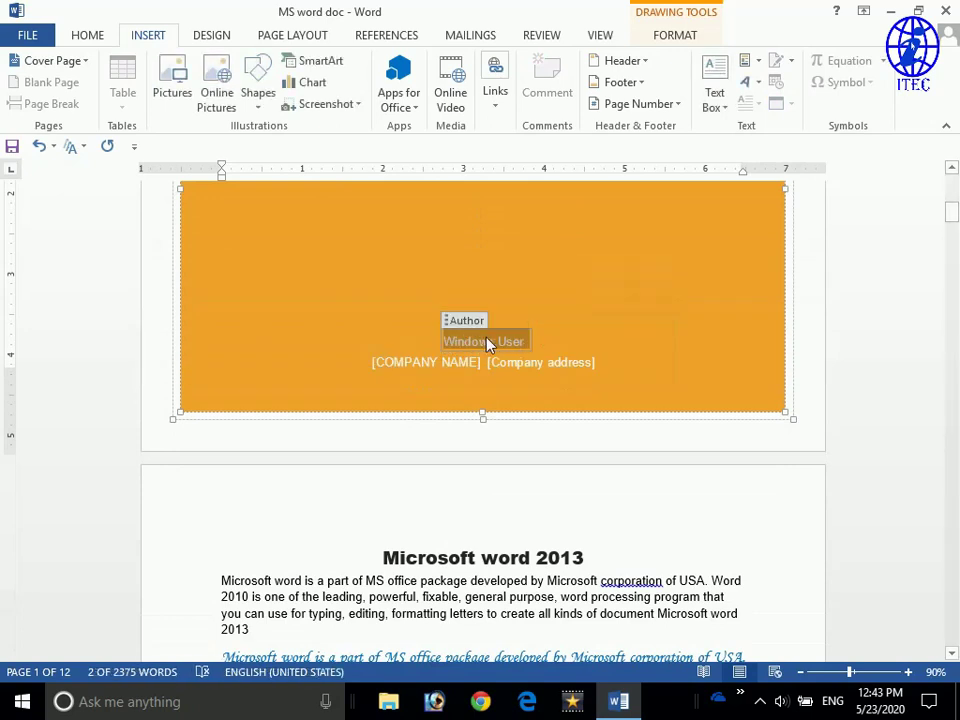
click(536, 359)
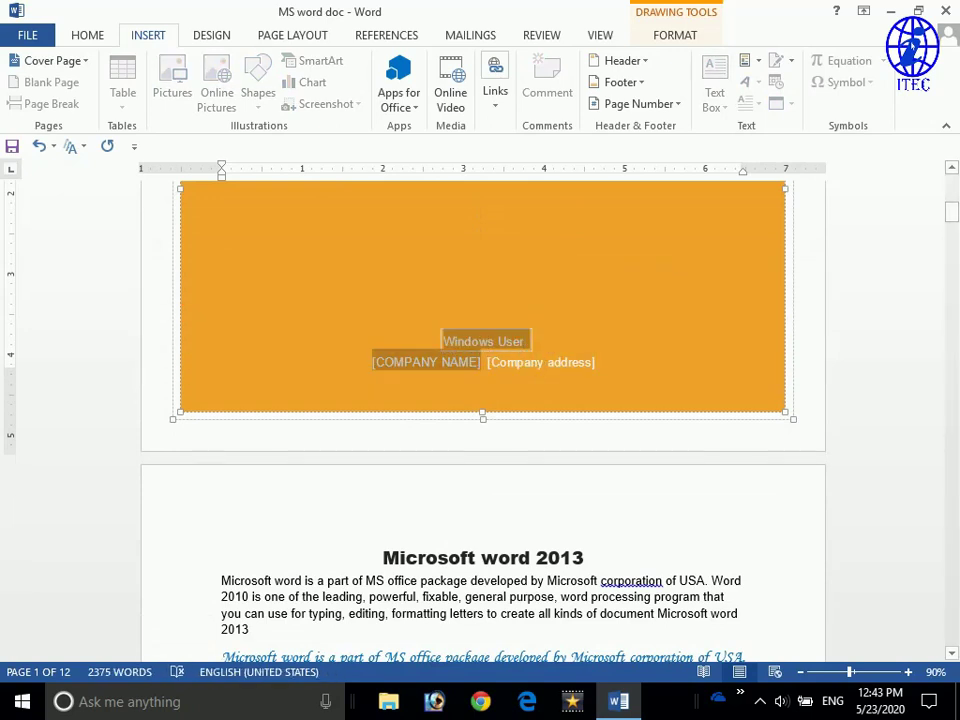
click(454, 343)
click(454, 345)
drag(454, 345, 519, 345)
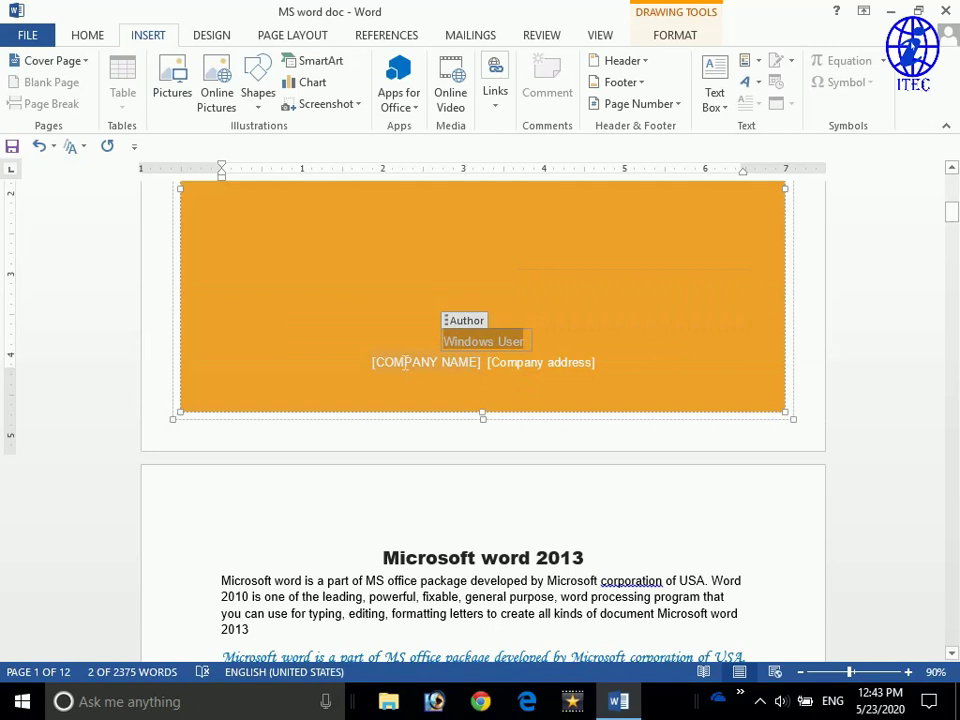
text(Bhuwan )
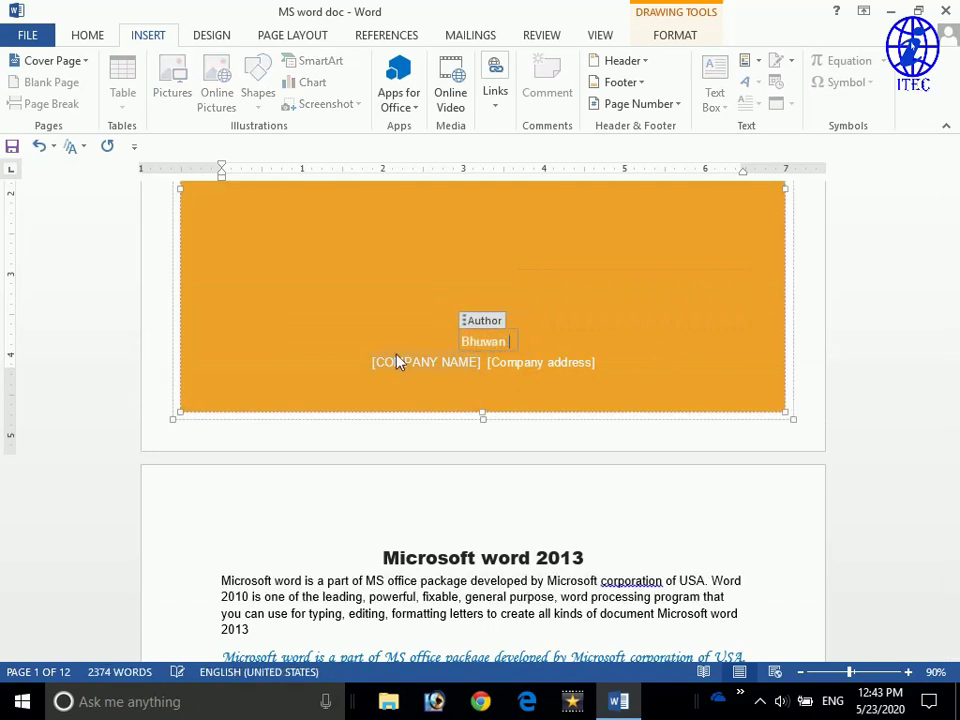
text(RAi)
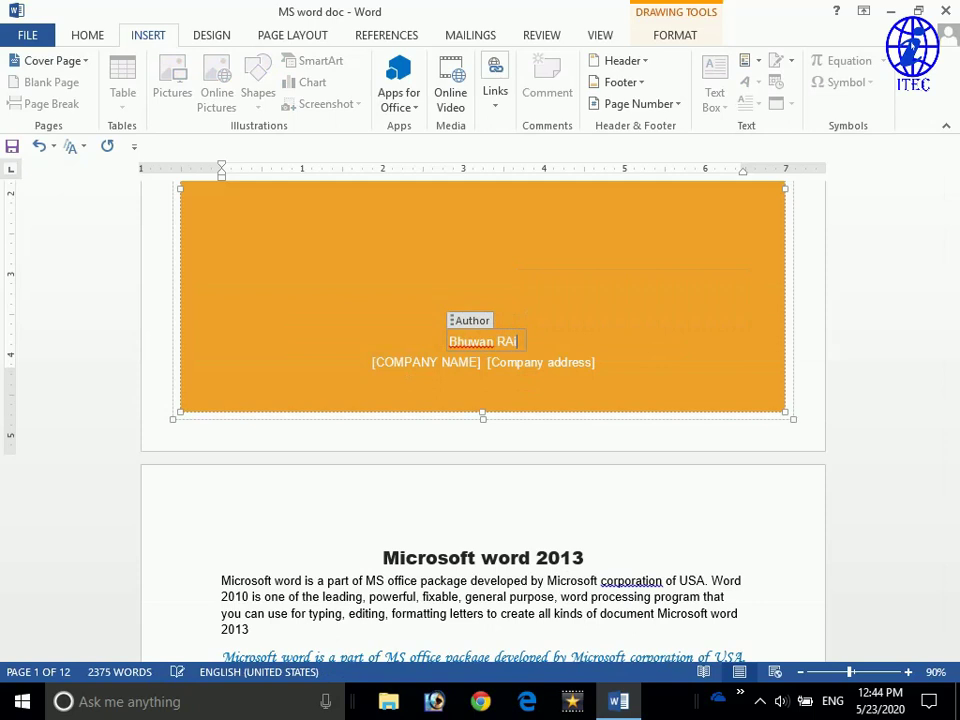
- Correct the capitalisation of the author's name on the cover
key(BackSpace)
text(I)
key(BackSpace)
key(BackSpace)
key(BackSpace)
text(Rai)
- Check the company address and company name placeholders, then select the author's surname
click(539, 369)
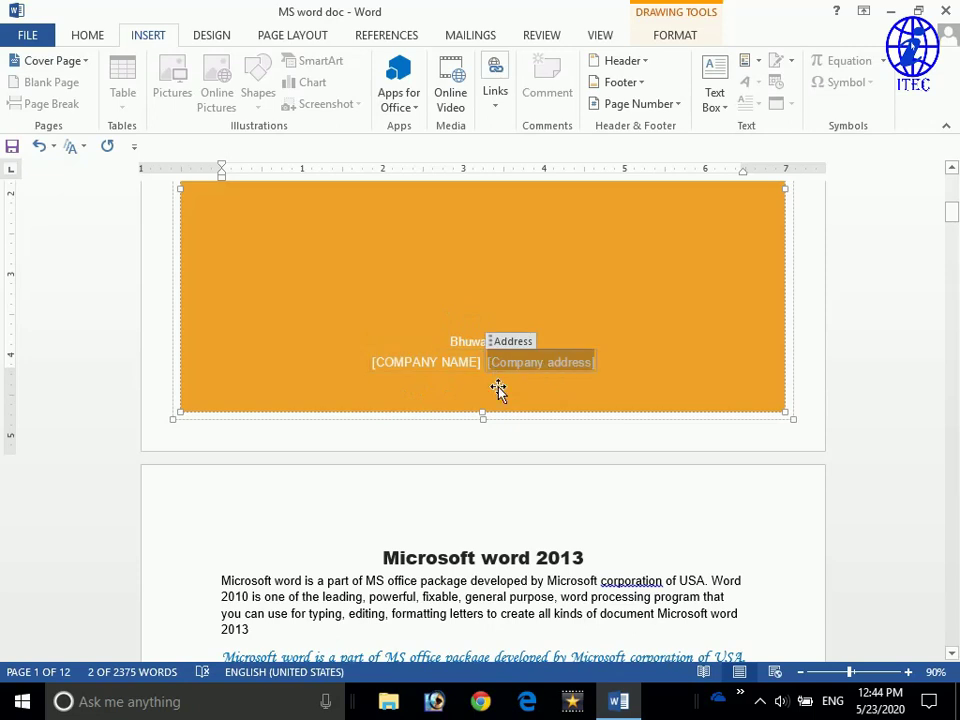
scroll(521, 418, down, 1)
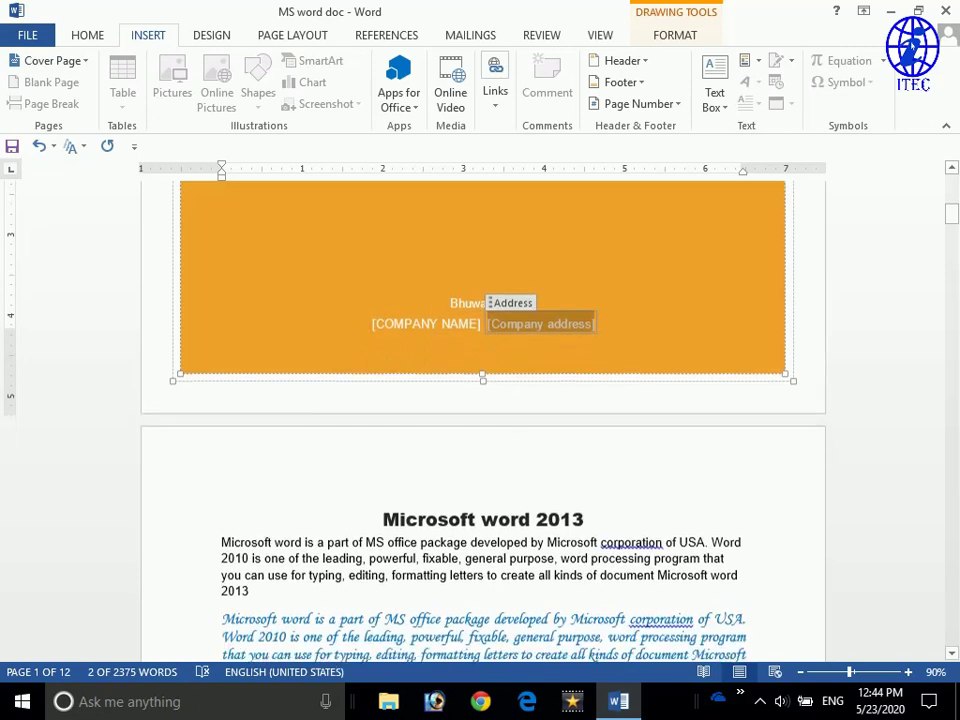
scroll(521, 418, up, 3)
scroll(521, 418, down, 1)
scroll(521, 418, up, 1)
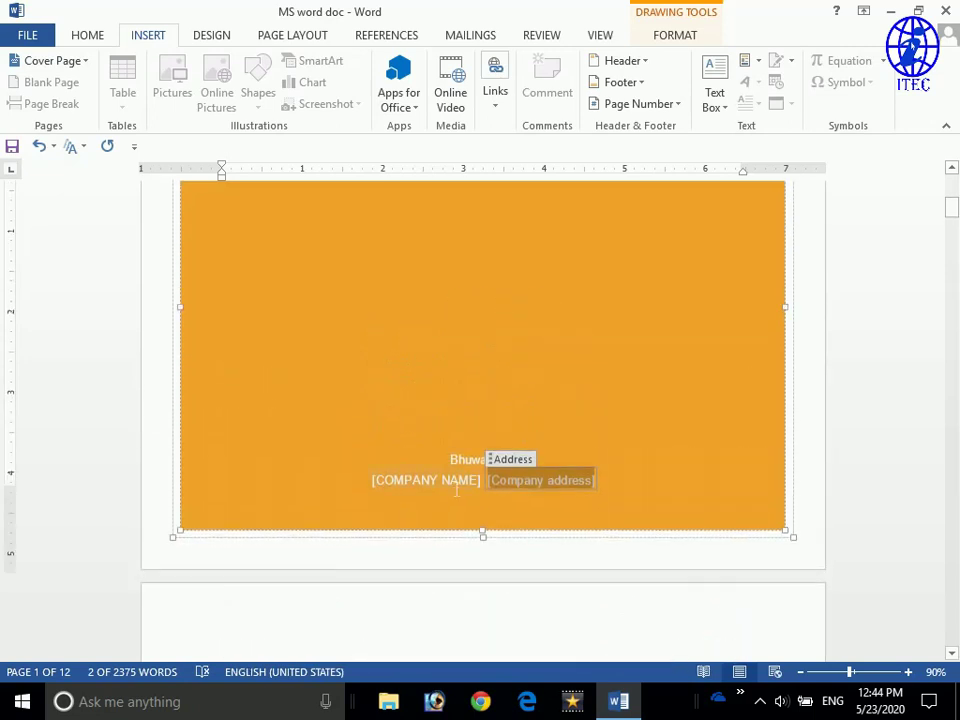
click(550, 489)
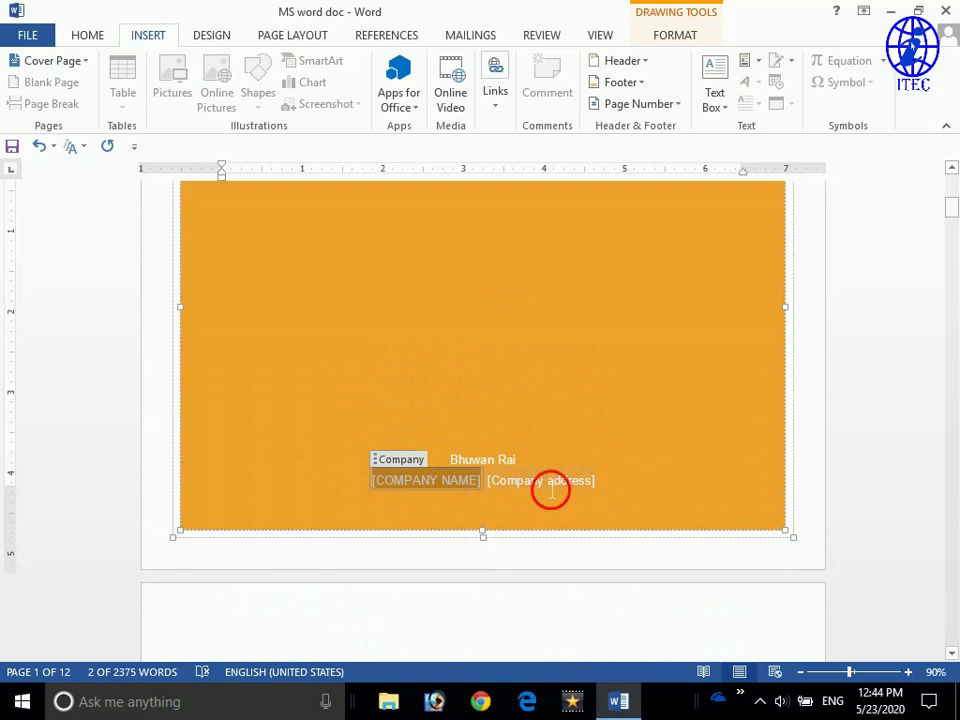
click(511, 459)
click(495, 460)
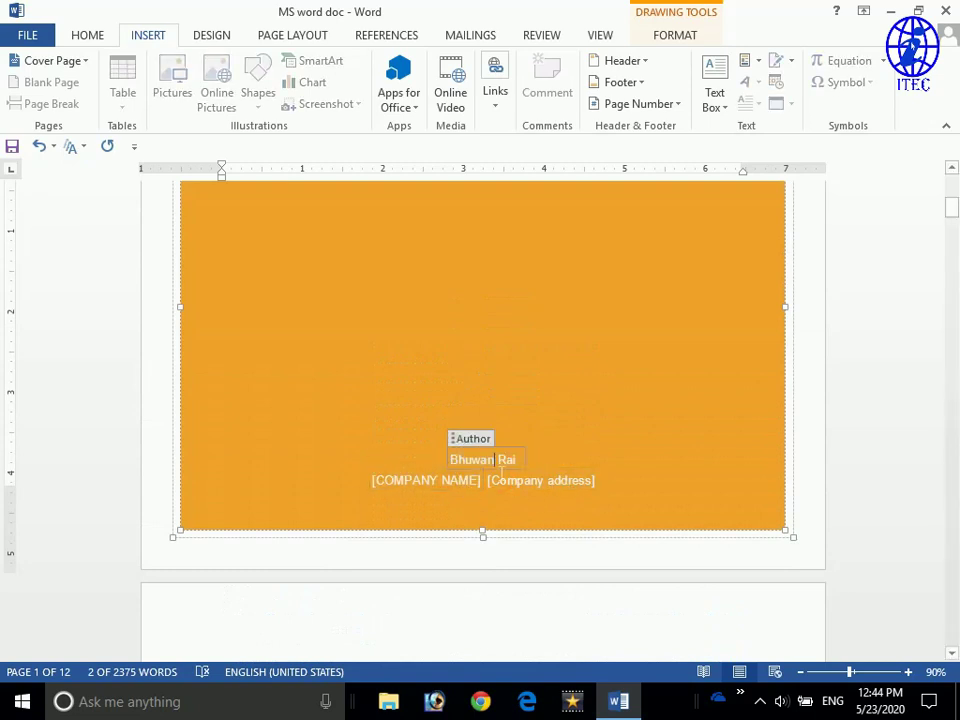
double_click(510, 460)
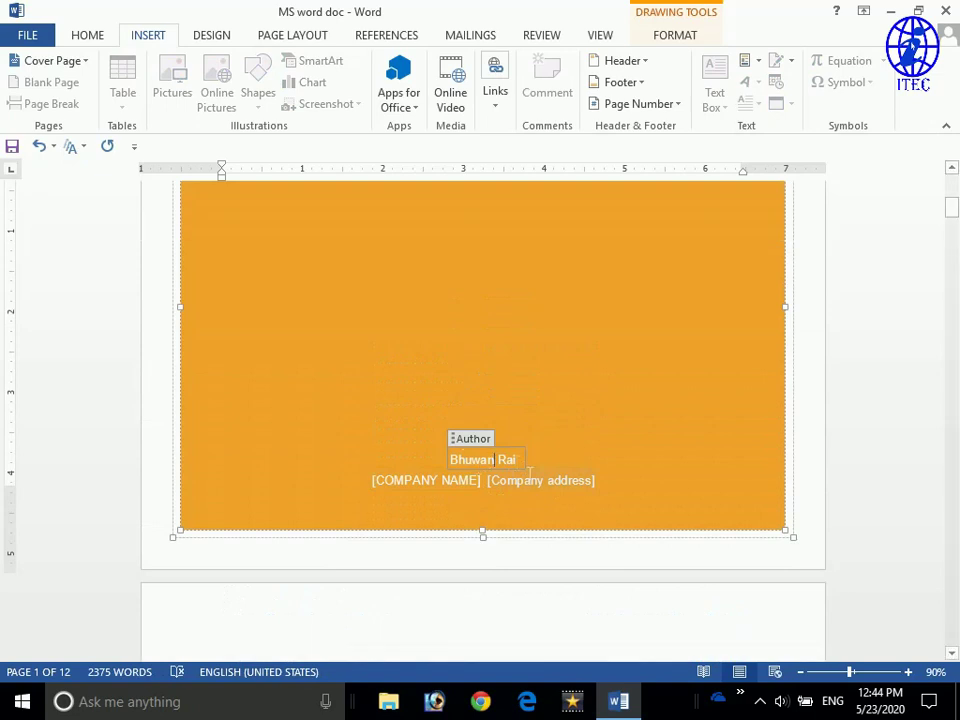
- Enter IT EXPERT COMPUTER as the cover's company name, fixing the misspelled ending
click(459, 488)
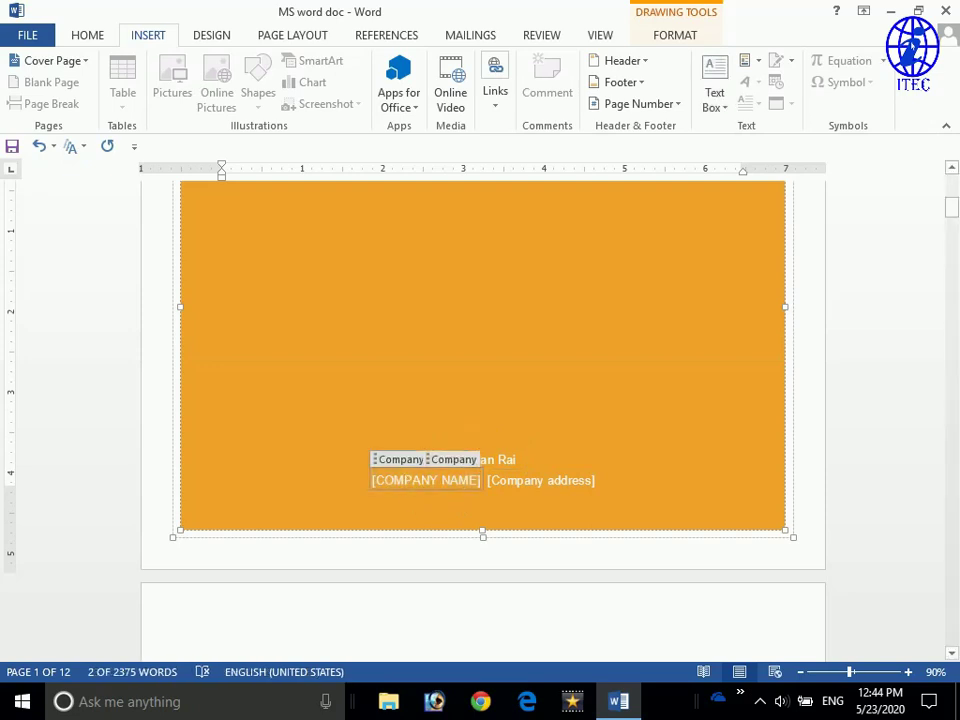
text(IT EXPERT COMPUTETR)
key(BackSpace)
key(BackSpace)
key(BackSpace)
key(BackSpace)
text(TER)
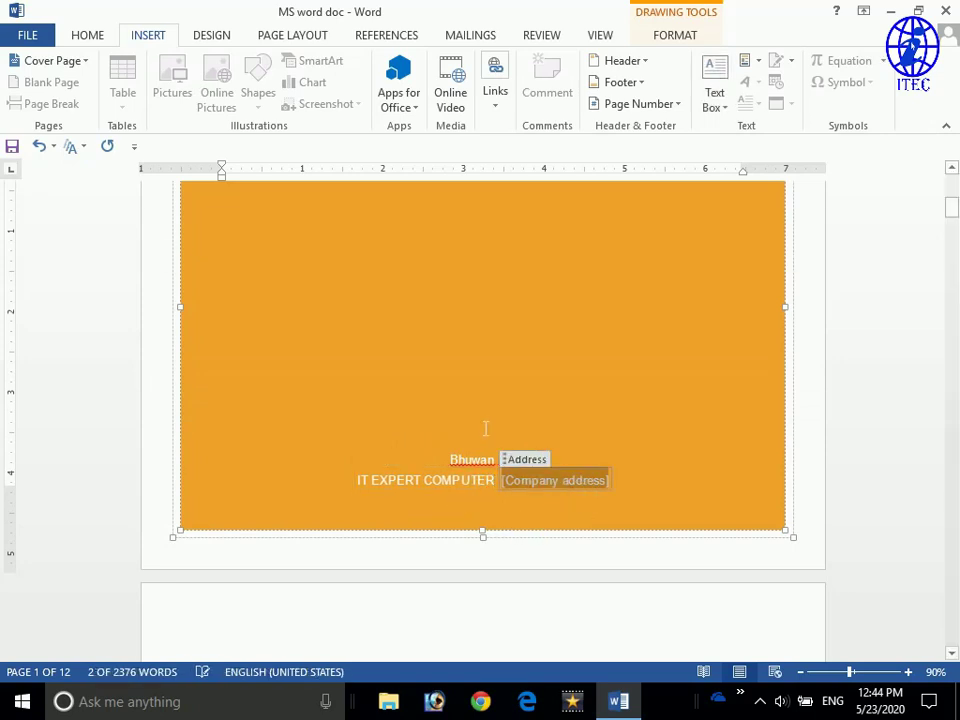
click(481, 459)
scroll(563, 500, up, 10)
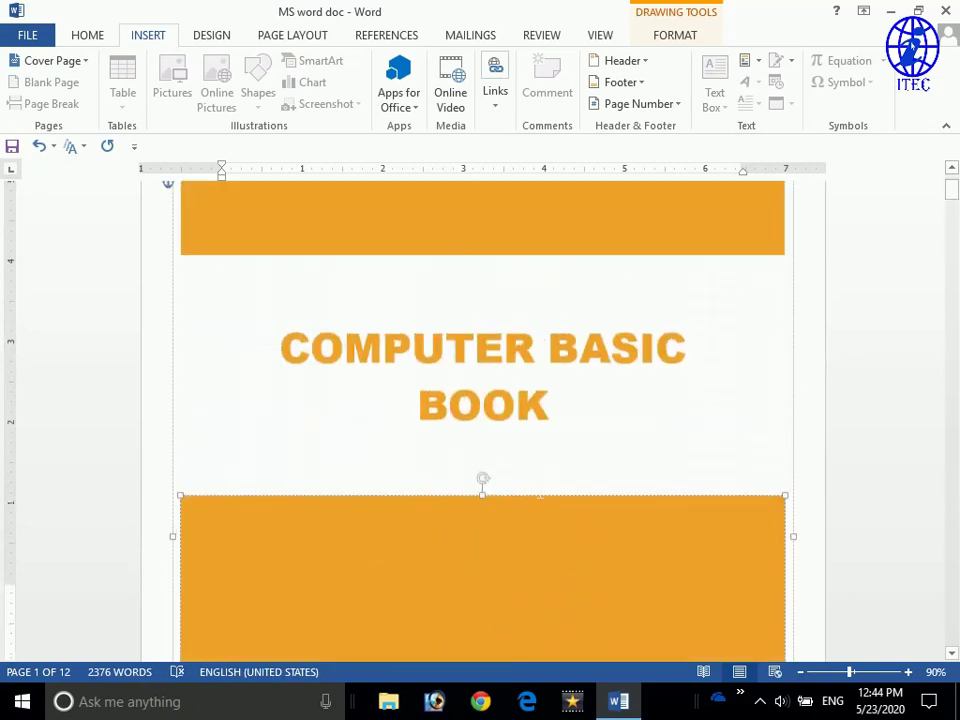
scroll(540, 491, down, 3)
scroll(540, 491, down, 2)
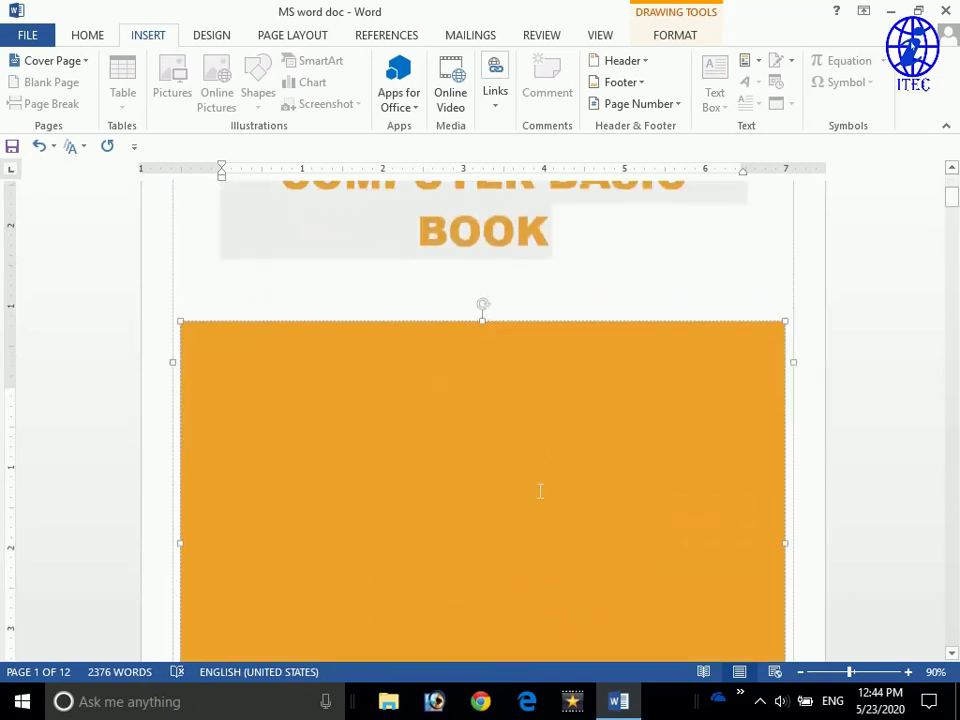
scroll(540, 491, down, 2)
scroll(540, 491, down, 3)
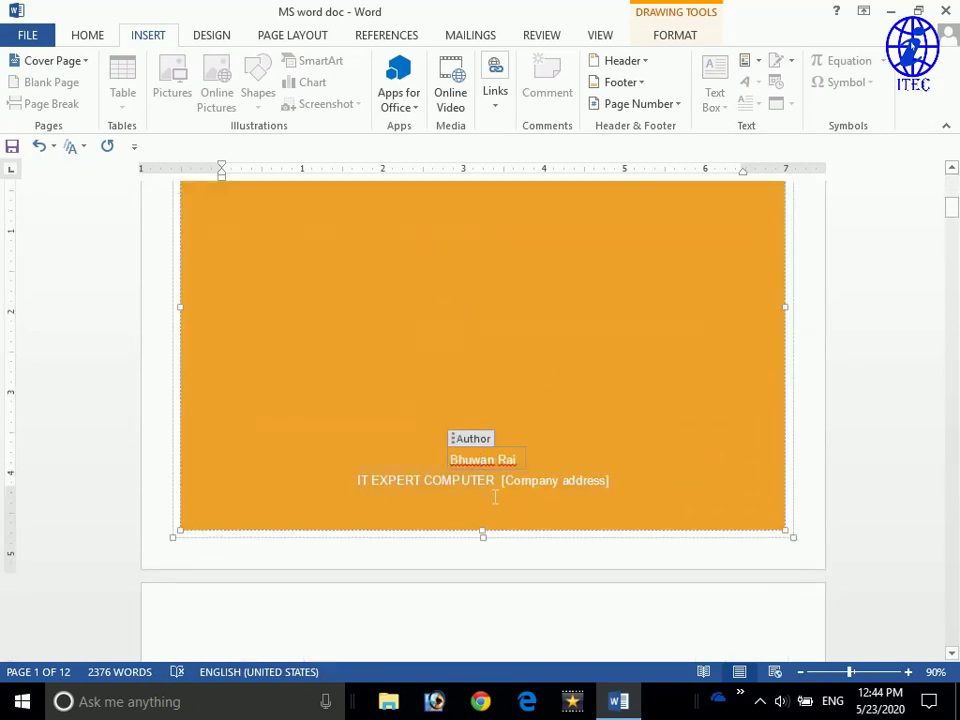
scroll(551, 491, up, 1)
scroll(551, 491, down, 1)
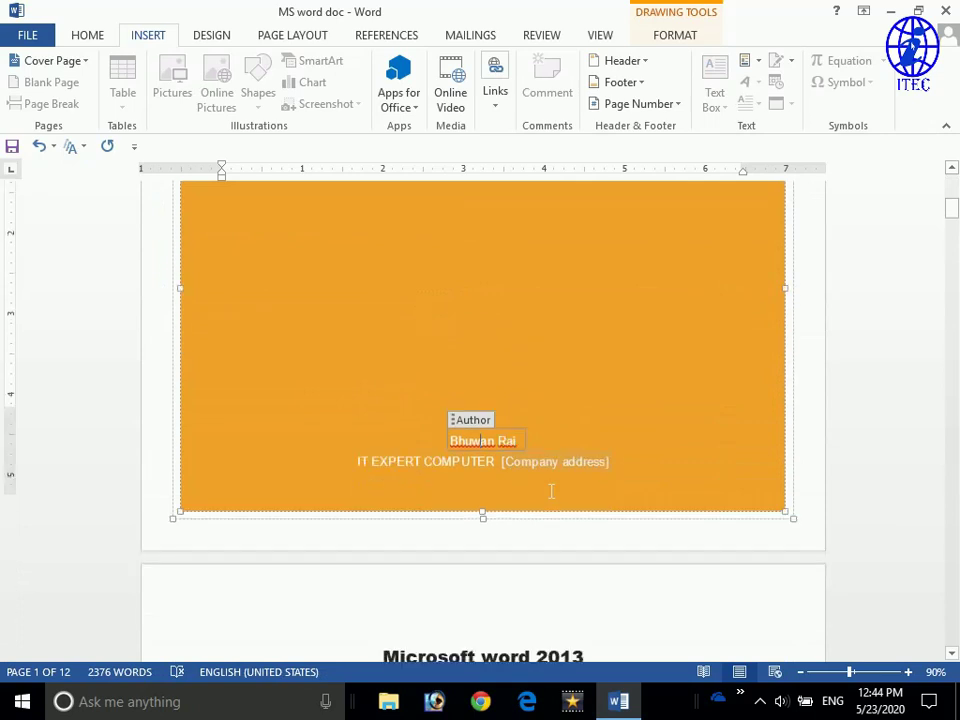
scroll(551, 491, down, 2)
scroll(551, 491, down, 3)
scroll(551, 495, down, 1)
scroll(551, 495, up, 3)
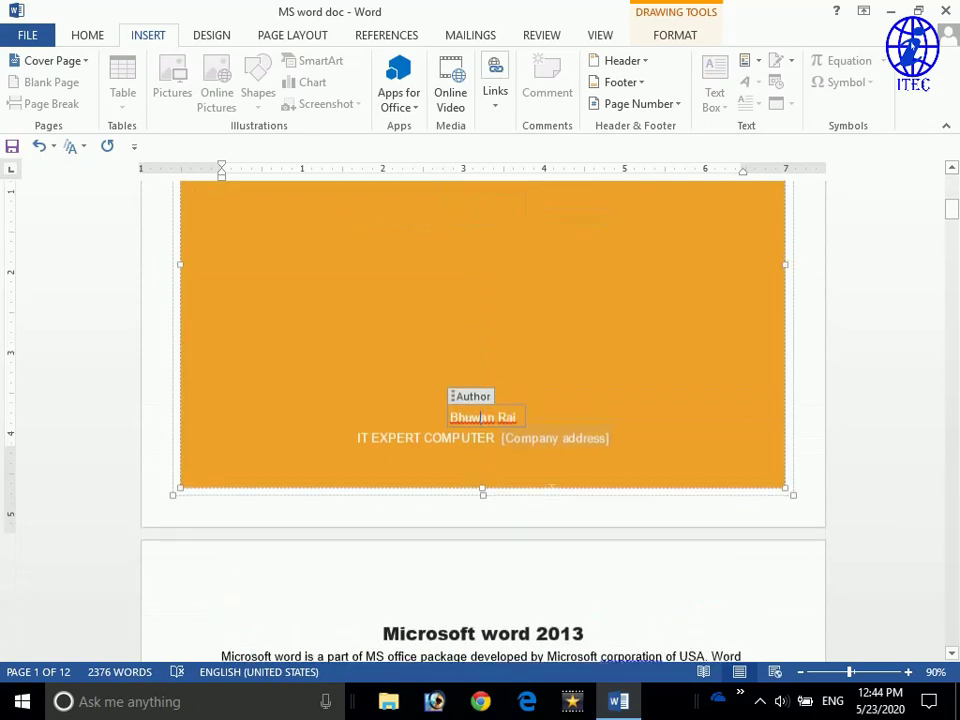
scroll(551, 495, up, 3)
scroll(551, 495, up, 1)
scroll(551, 495, up, 1)
click(535, 449)
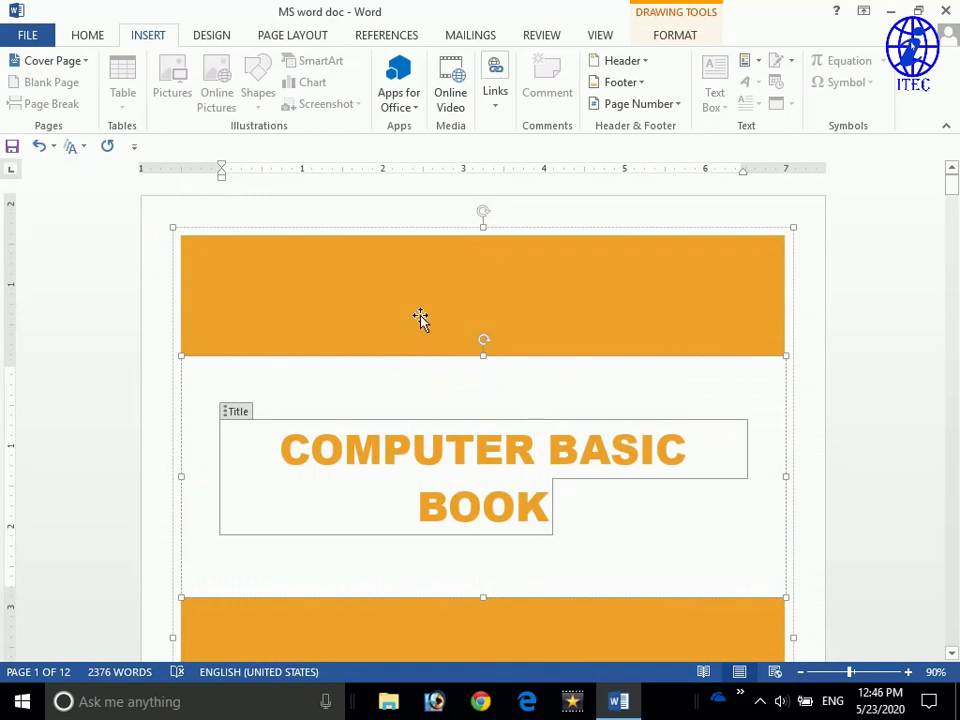
click(448, 333)
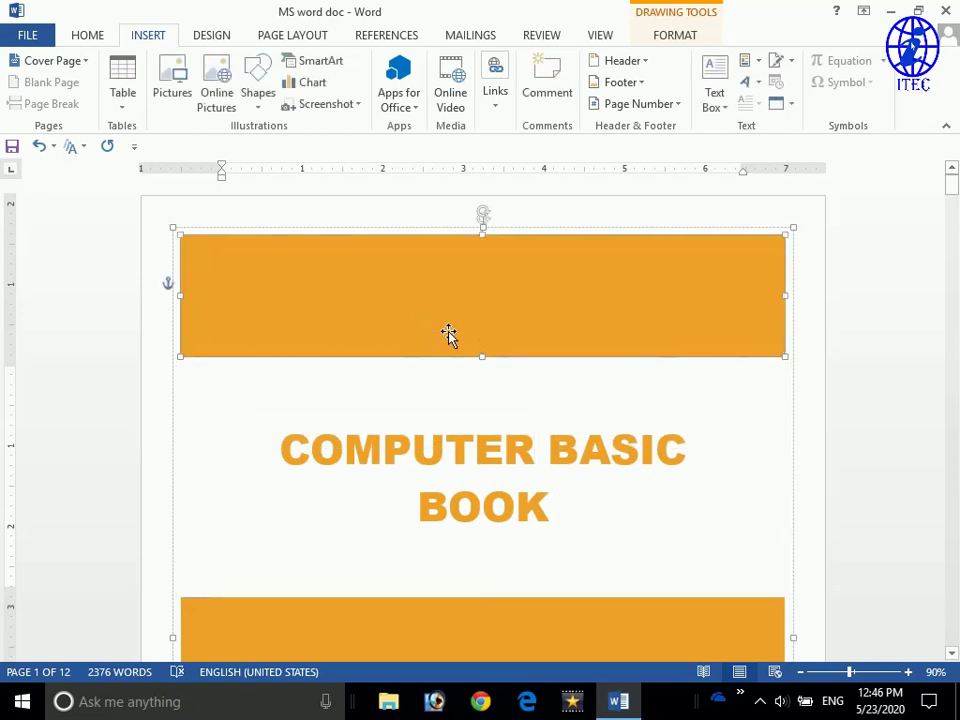
scroll(461, 514, down, 3)
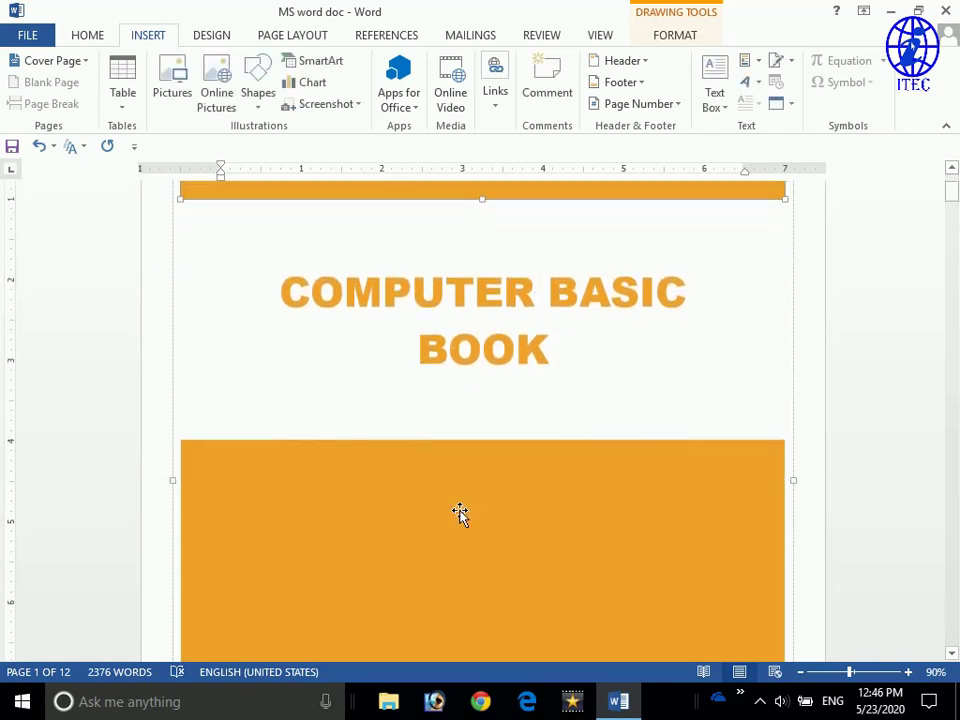
click(478, 494)
scroll(484, 473, down, 5)
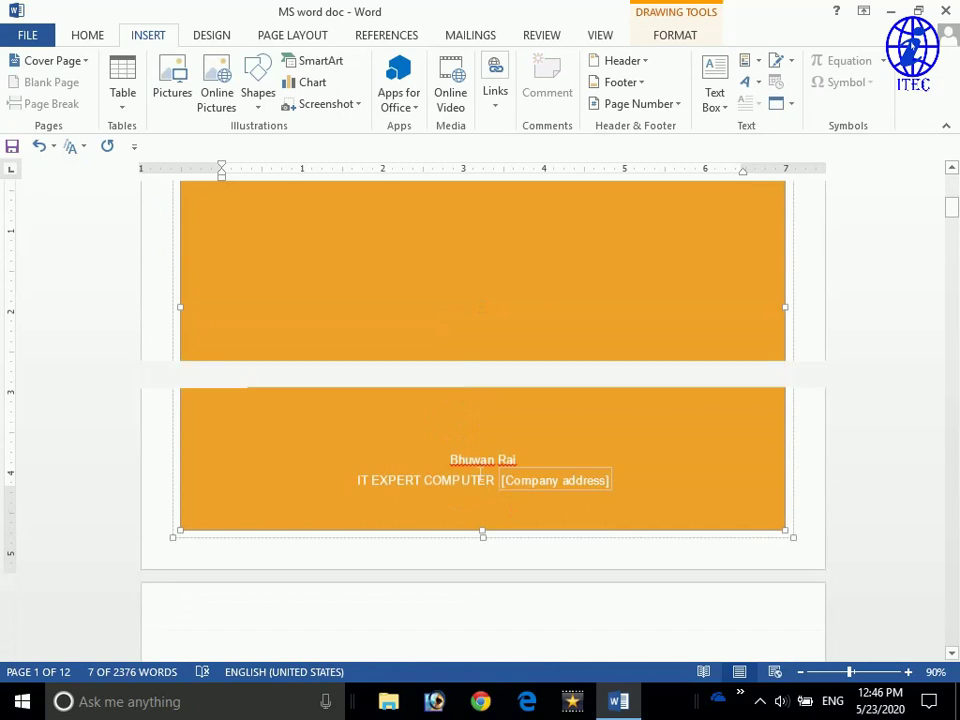
scroll(398, 400, up, 2)
scroll(398, 400, up, 3)
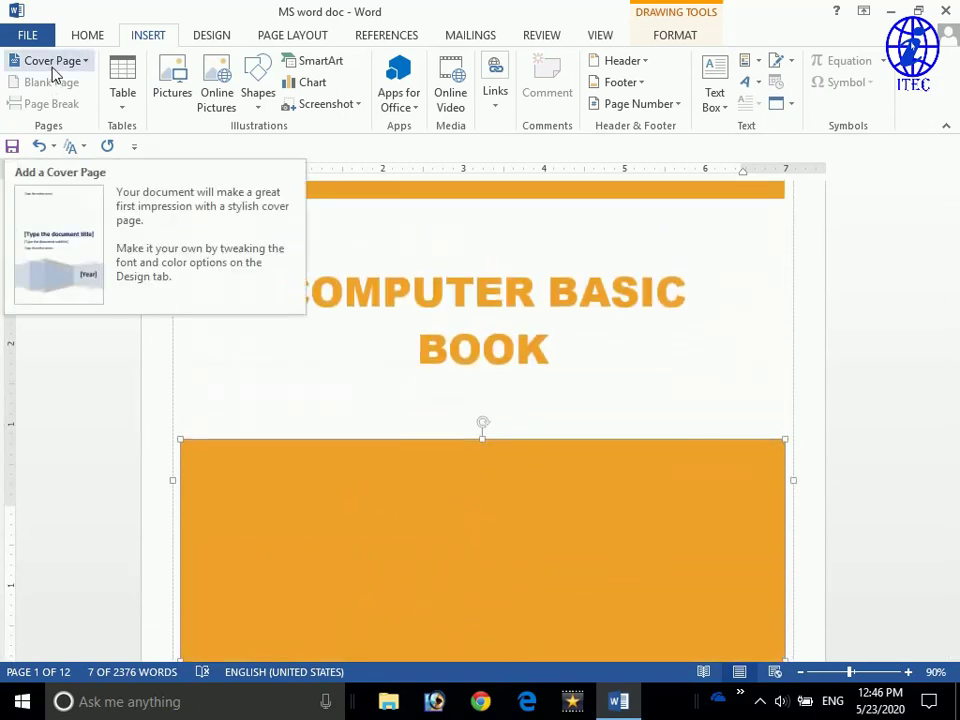
- Replace the cover with the Filigree design from the Cover Page gallery
click(53, 64)
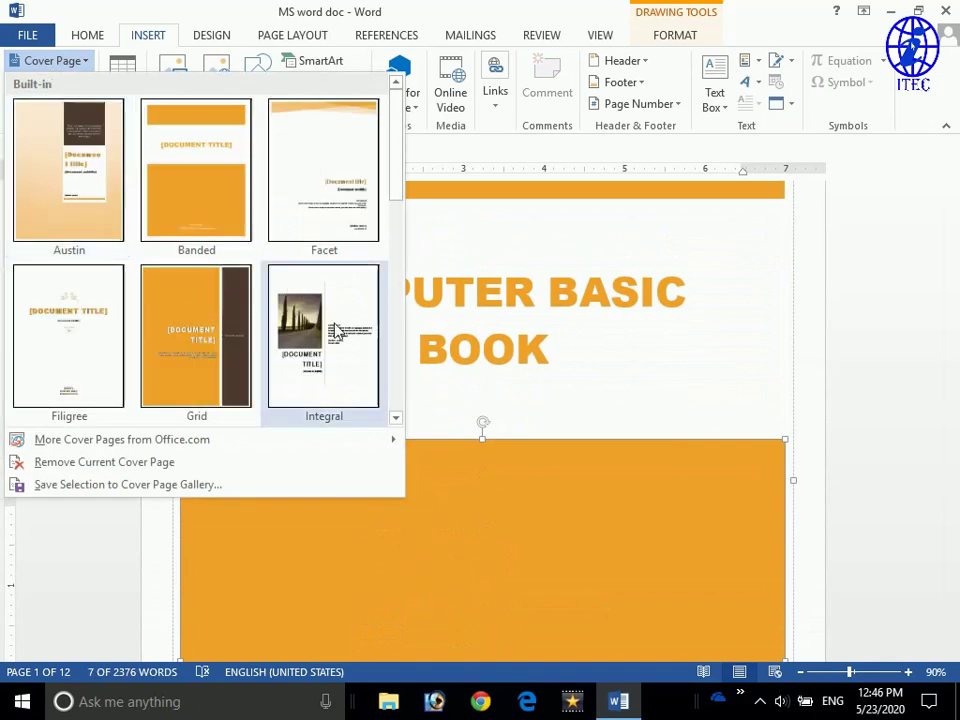
scroll(340, 338, down, 3)
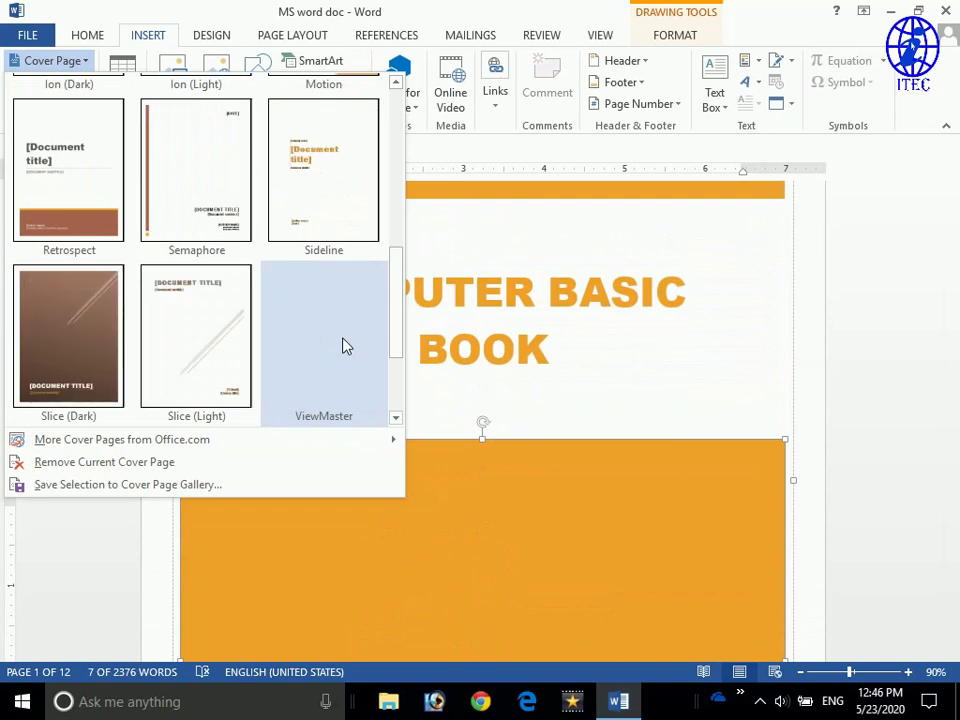
scroll(287, 334, down, 1)
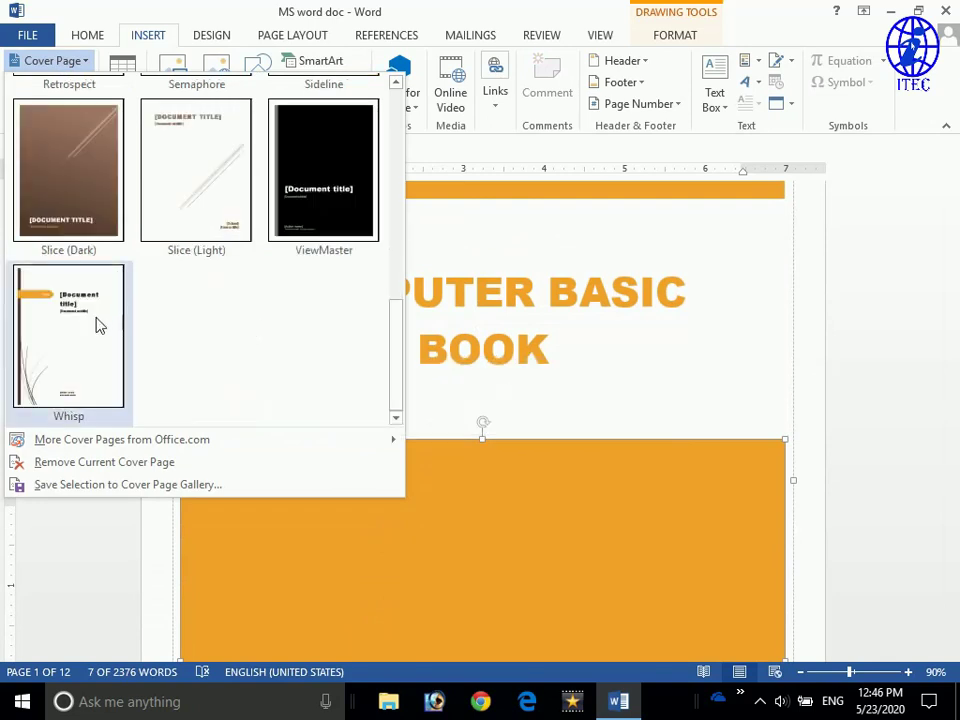
scroll(95, 322, up, 5)
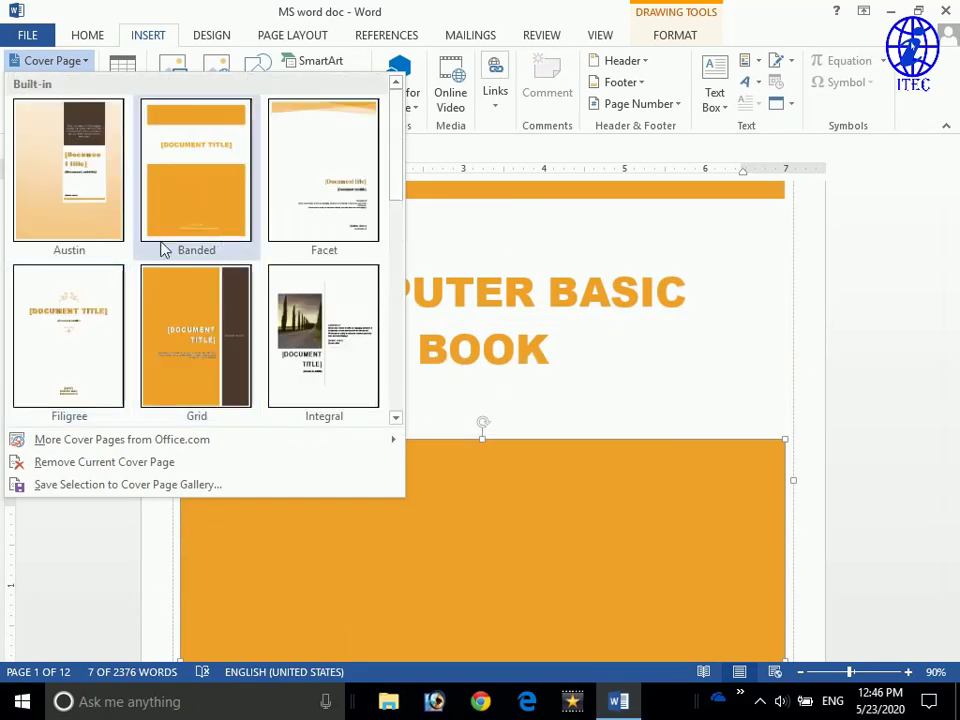
click(78, 311)
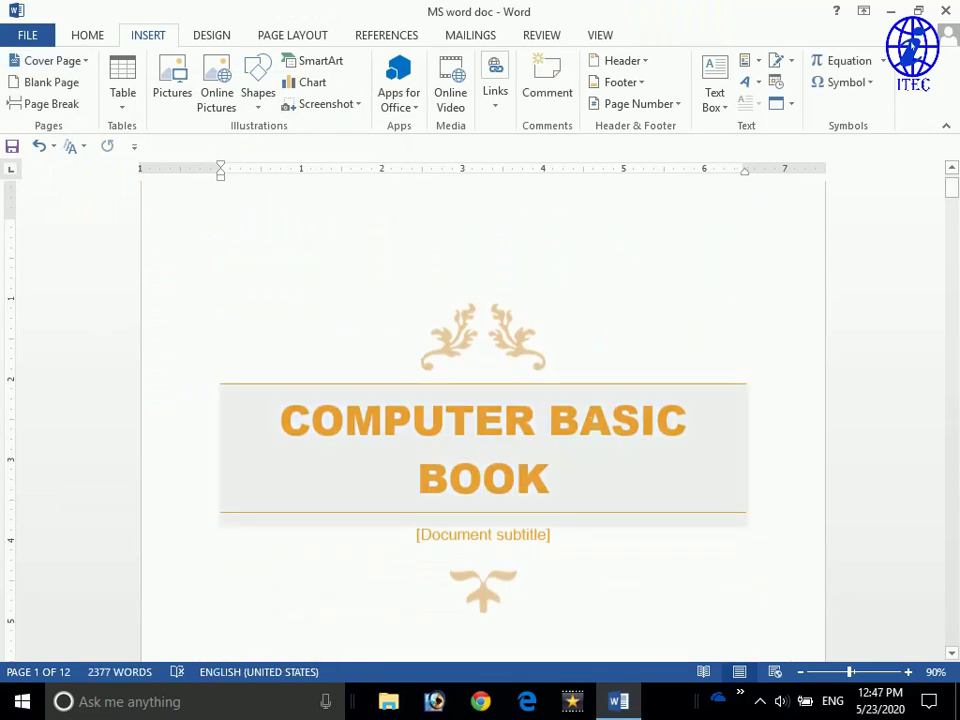
- Select the date placeholder on the new Filigree cover
scroll(571, 457, up, 1)
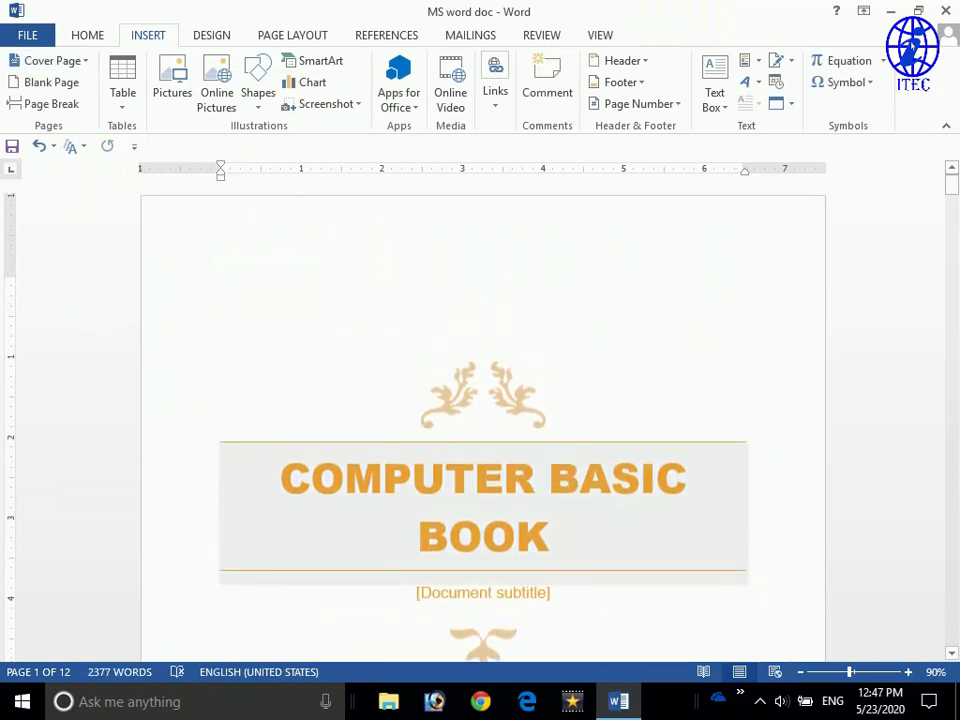
scroll(571, 457, down, 2)
scroll(571, 457, down, 2)
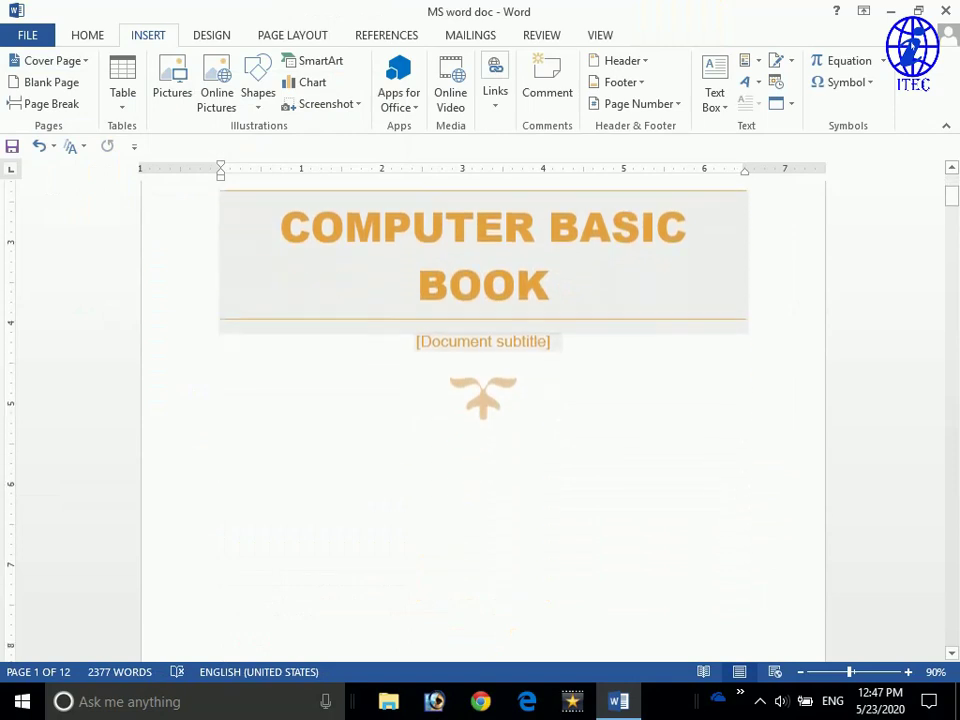
scroll(571, 457, down, 1)
scroll(571, 457, down, 2)
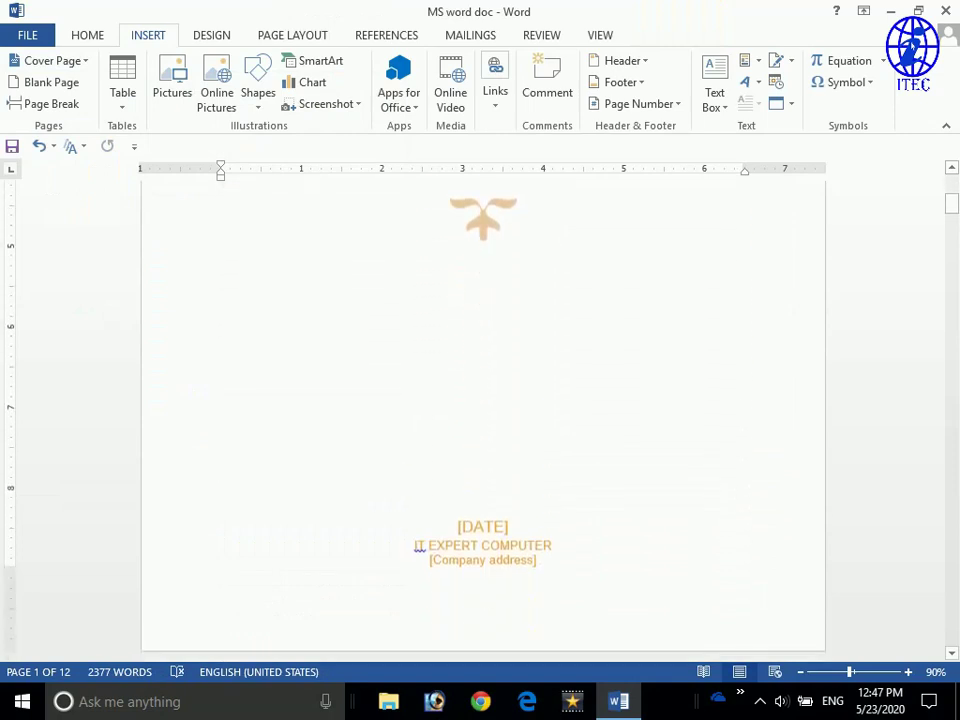
click(484, 532)
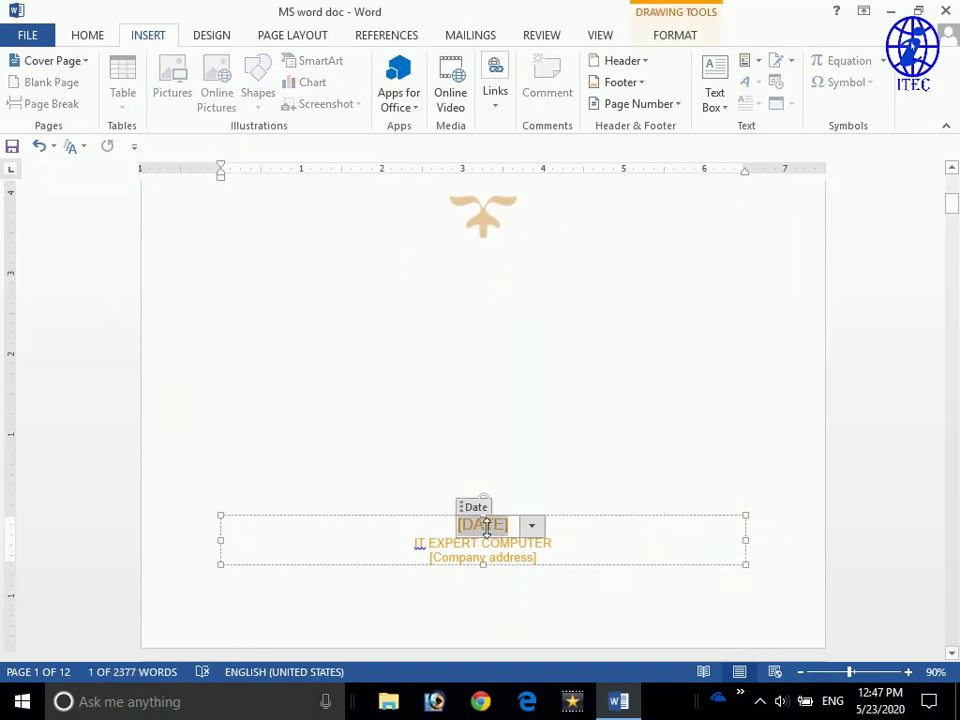
- Set the cover date to January 1, 2020, correcting the mistyped year 2077
text(2077)
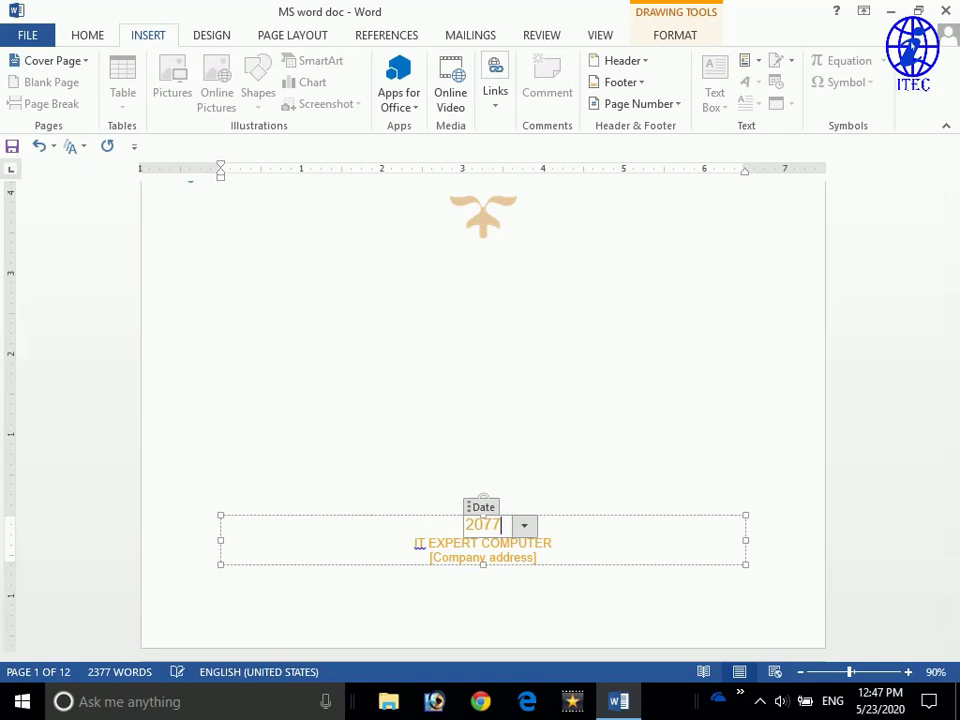
click(382, 244)
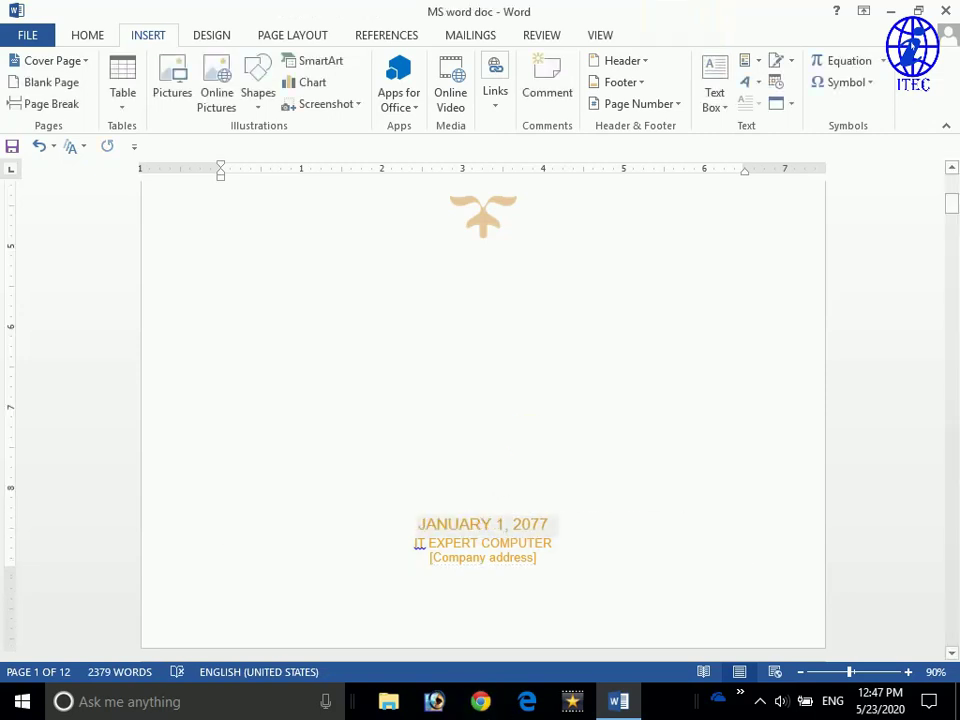
drag(516, 524, 548, 530)
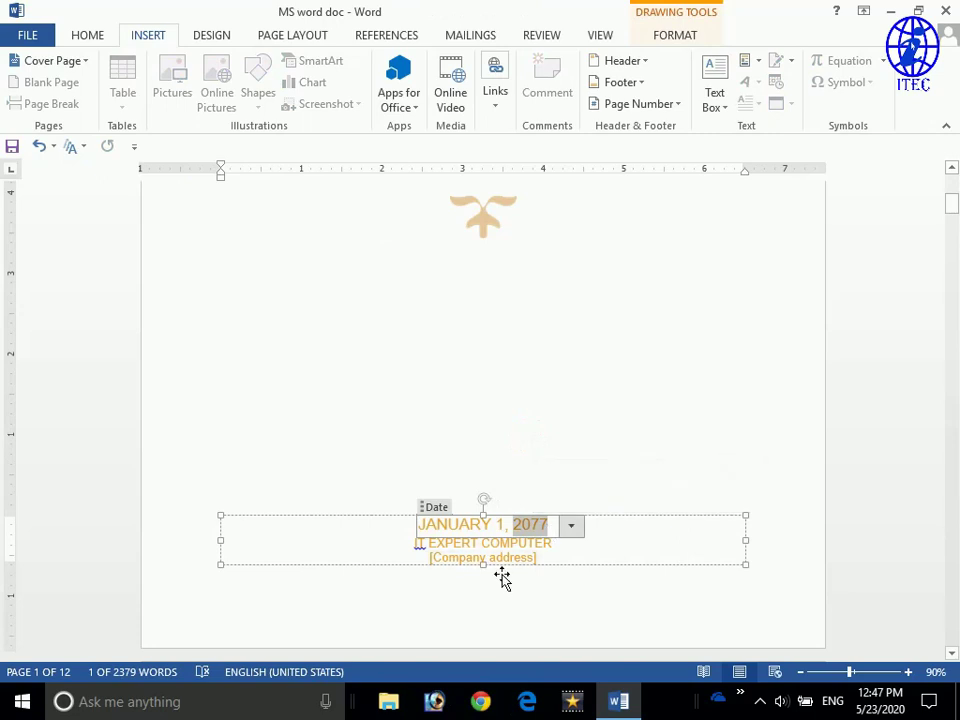
text(2020)
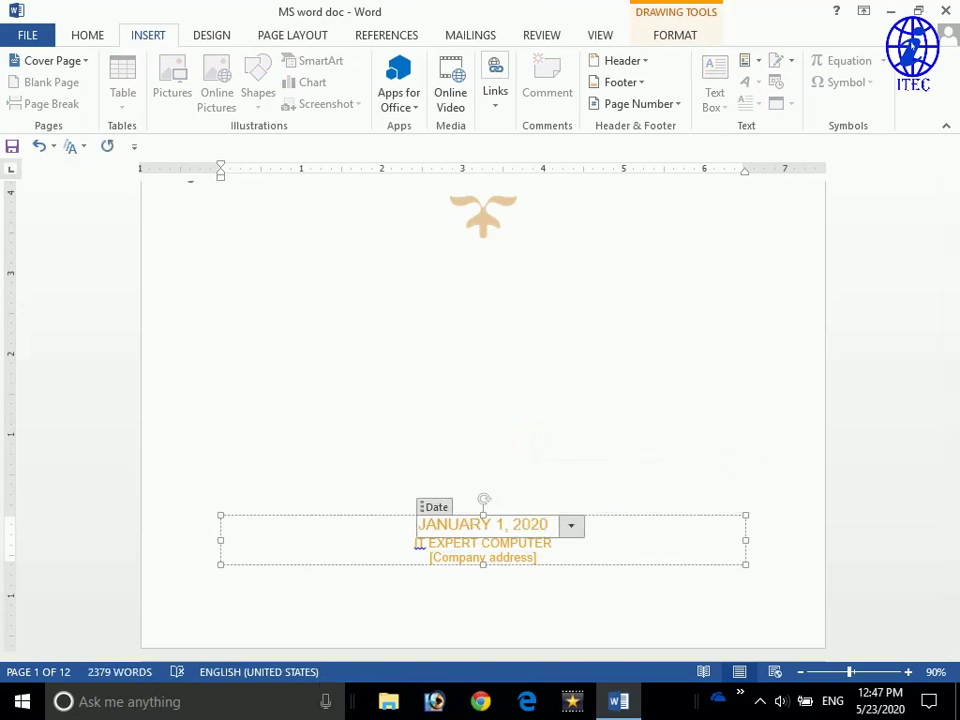
click(382, 244)
- Preview the 12-page document on the Print page with Ctrl+P
scroll(483, 400, up, 2)
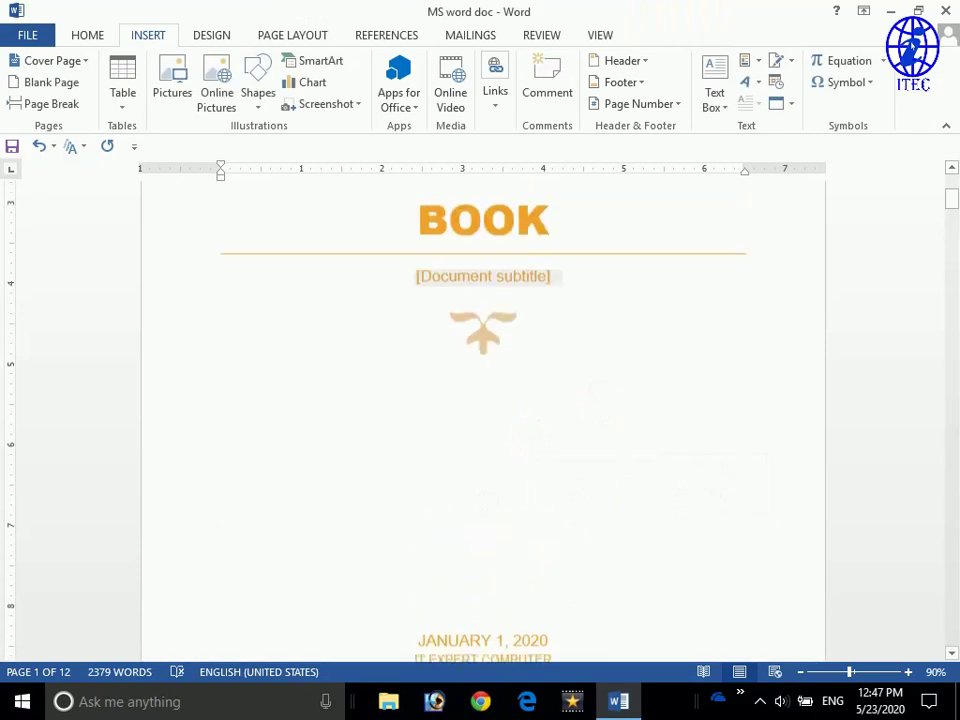
scroll(483, 400, up, 4)
scroll(483, 400, down, 4)
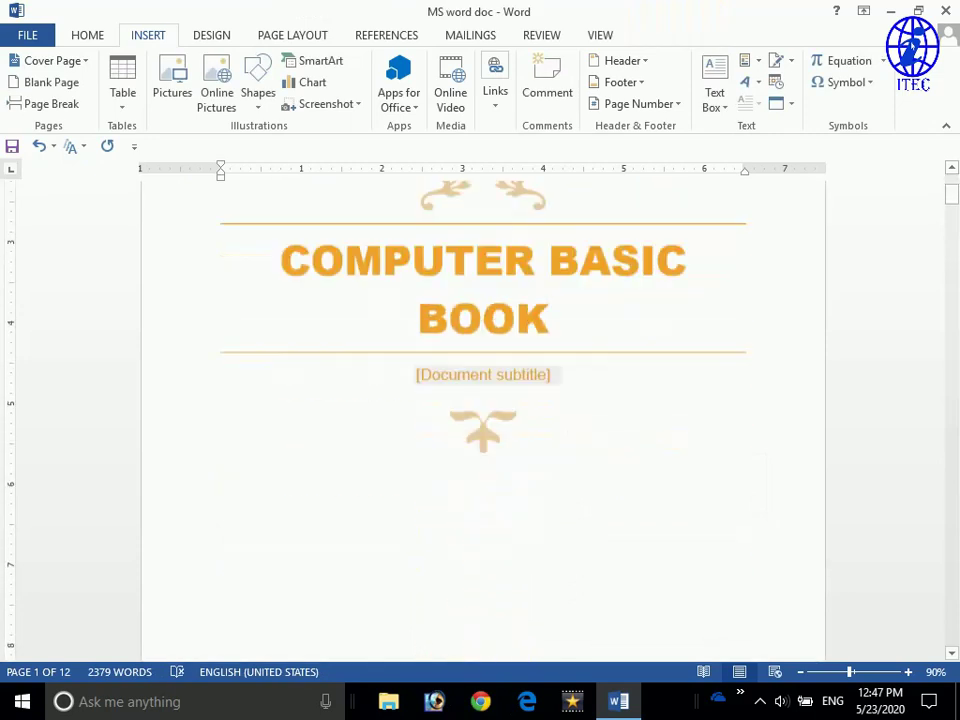
scroll(483, 400, down, 1)
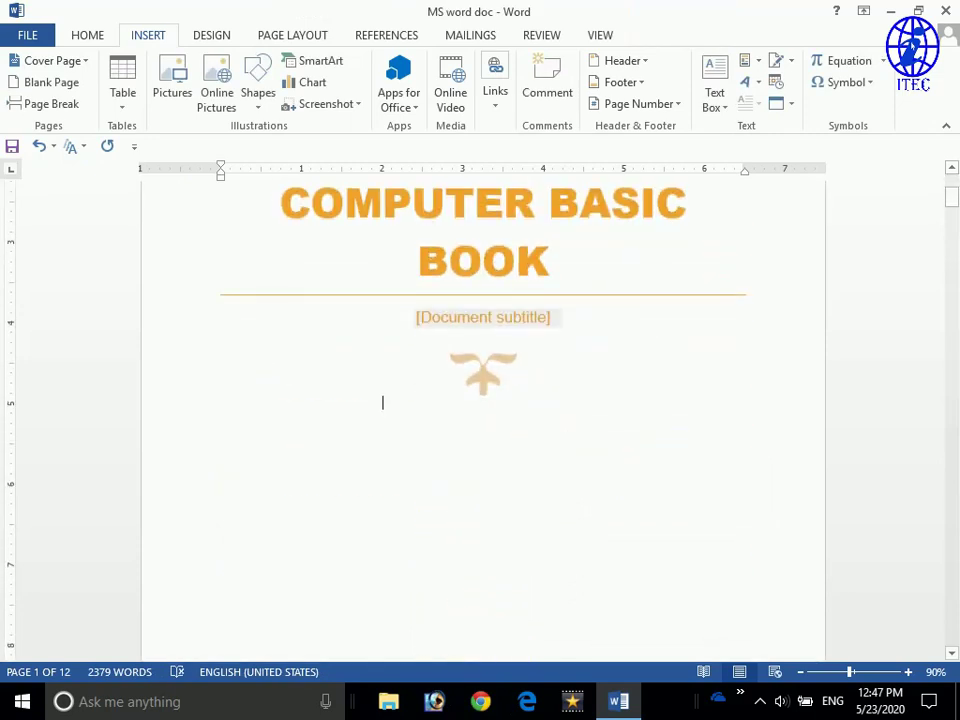
key(ctrl+p)
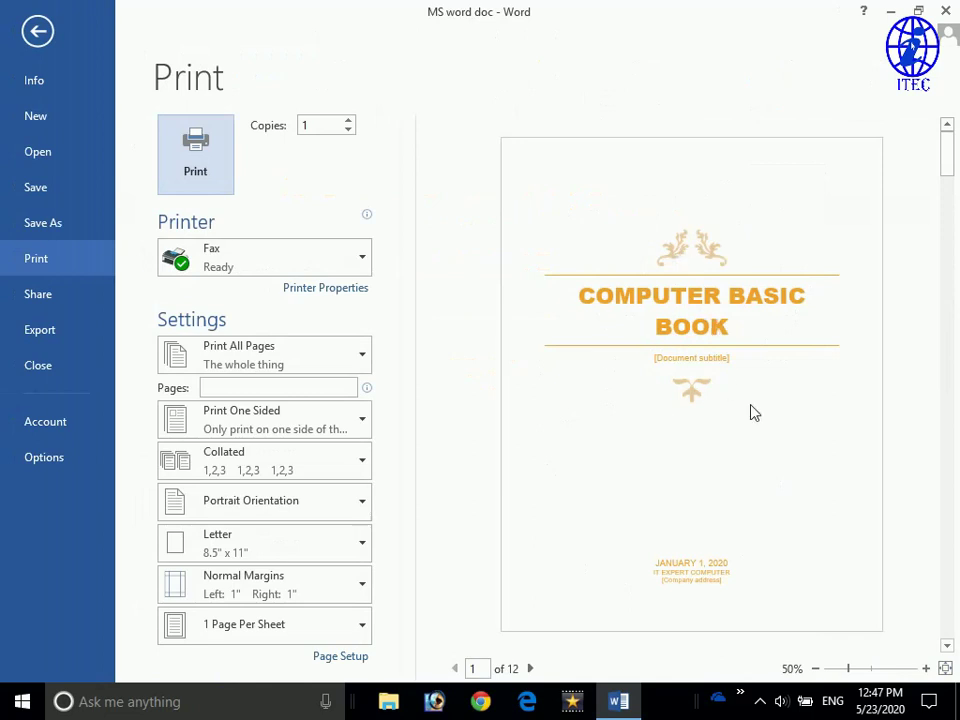
- Choose A4 (8.27" x 11.69") as the paper size in print settings and go back to editing
click(298, 544)
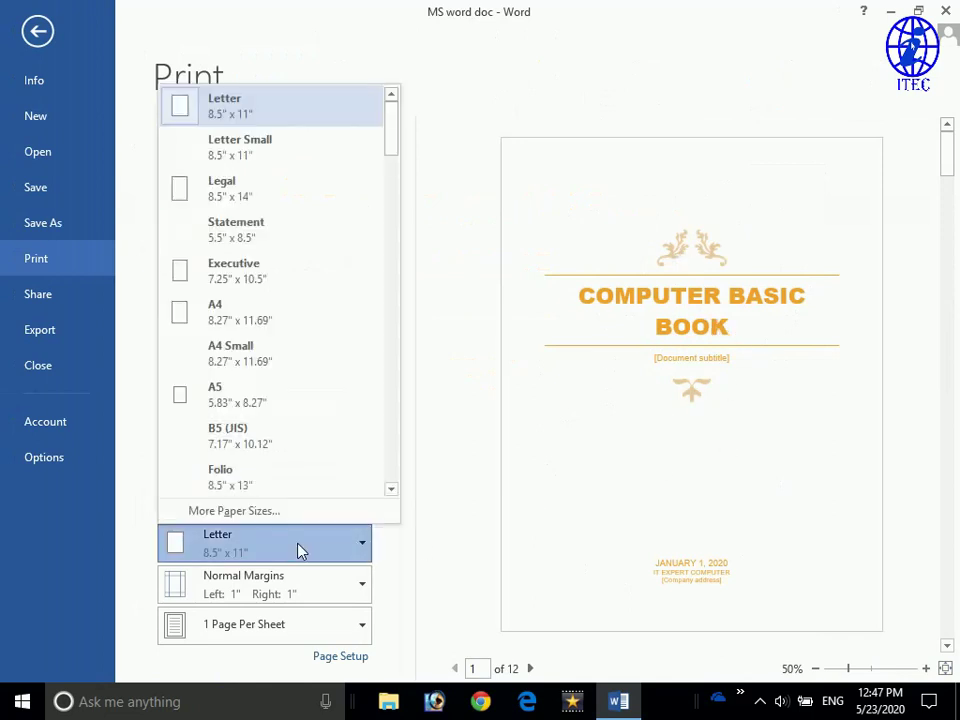
click(289, 326)
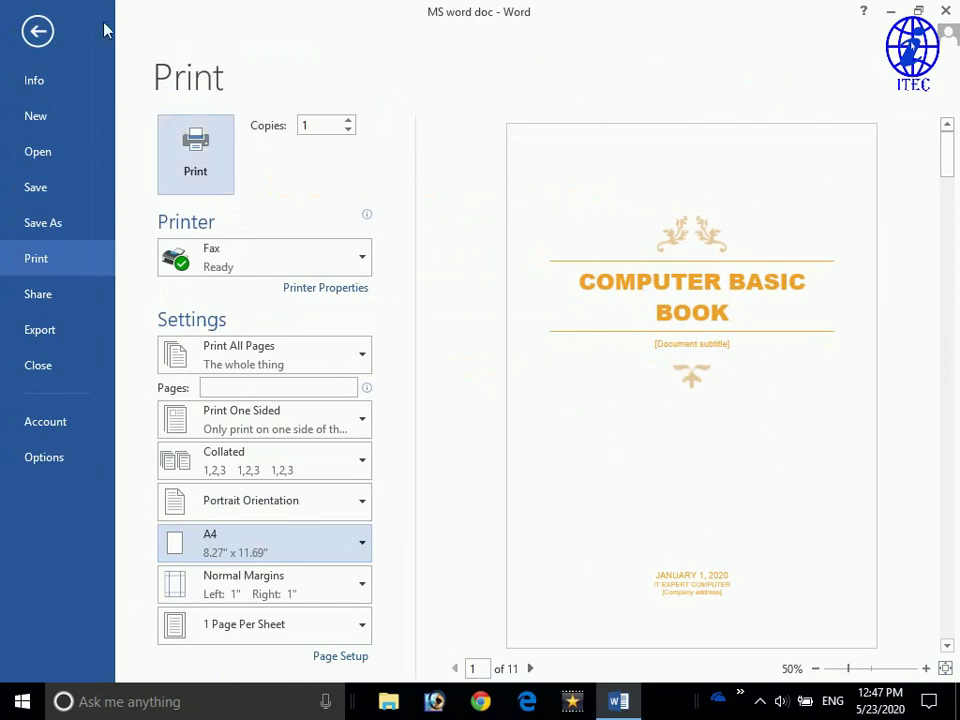
click(28, 34)
scroll(351, 249, up, 3)
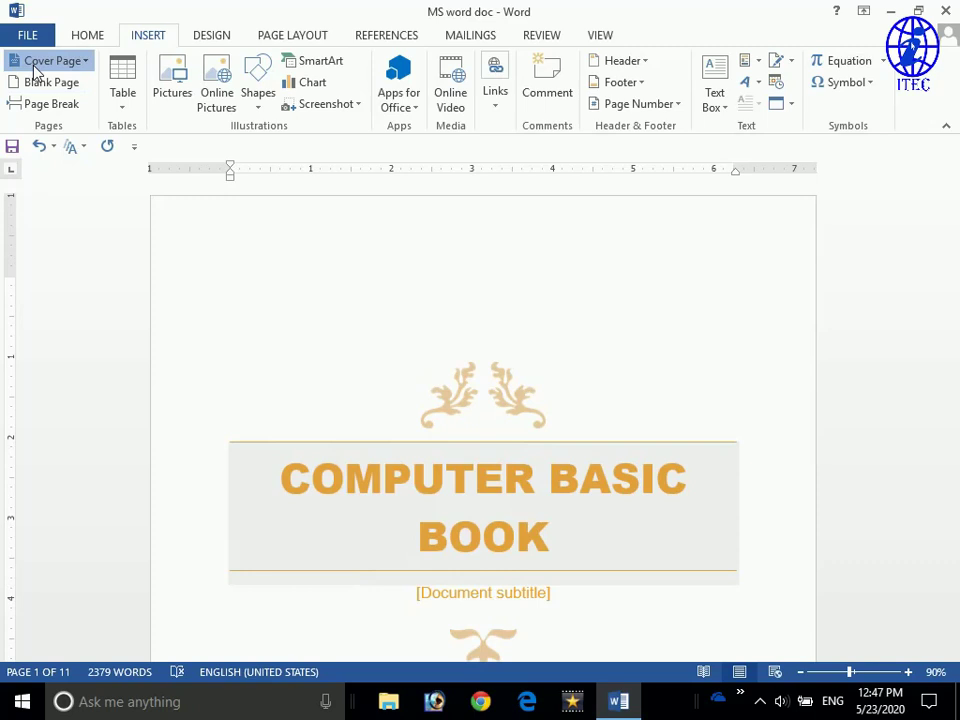
click(30, 58)
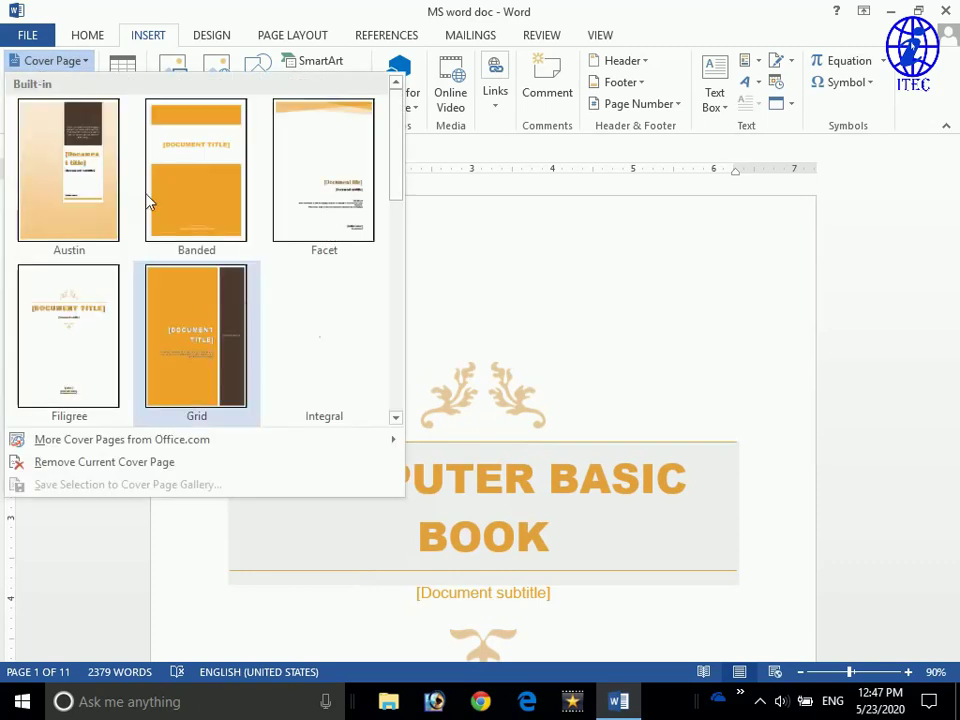
drag(397, 191, 394, 279)
click(340, 224)
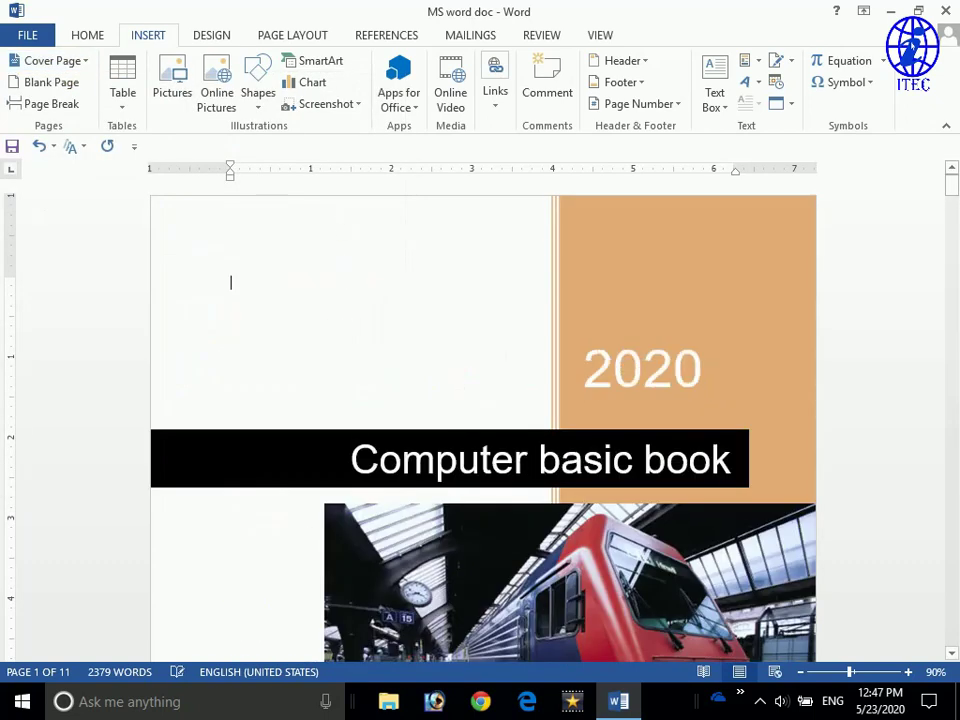
scroll(535, 385, down, 3)
scroll(585, 385, down, 6)
scroll(585, 385, up, 3)
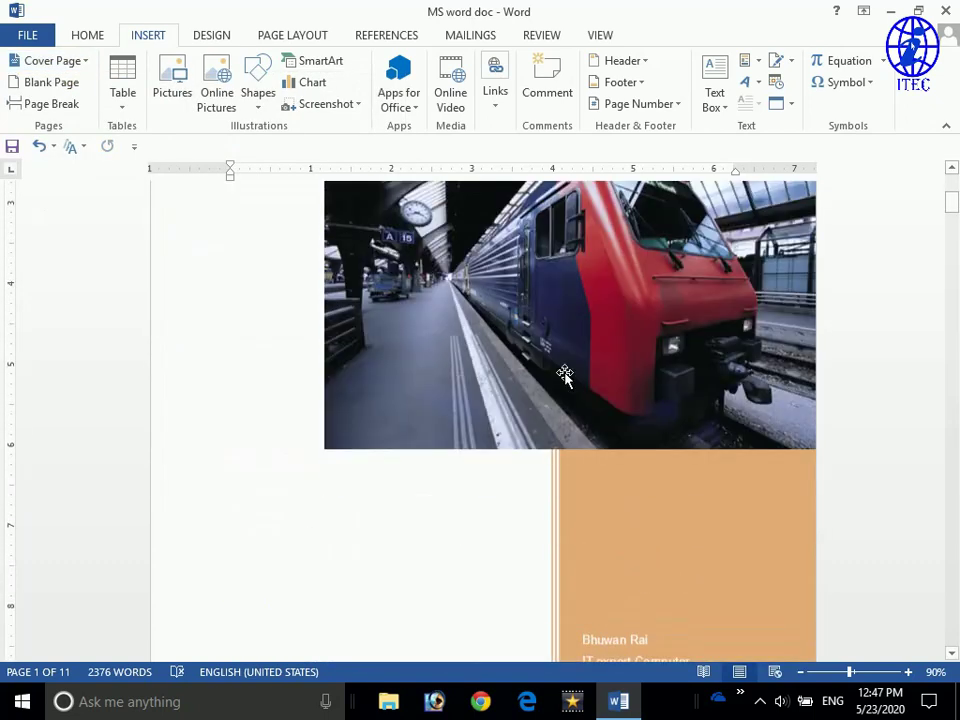
key(ctrl+p)
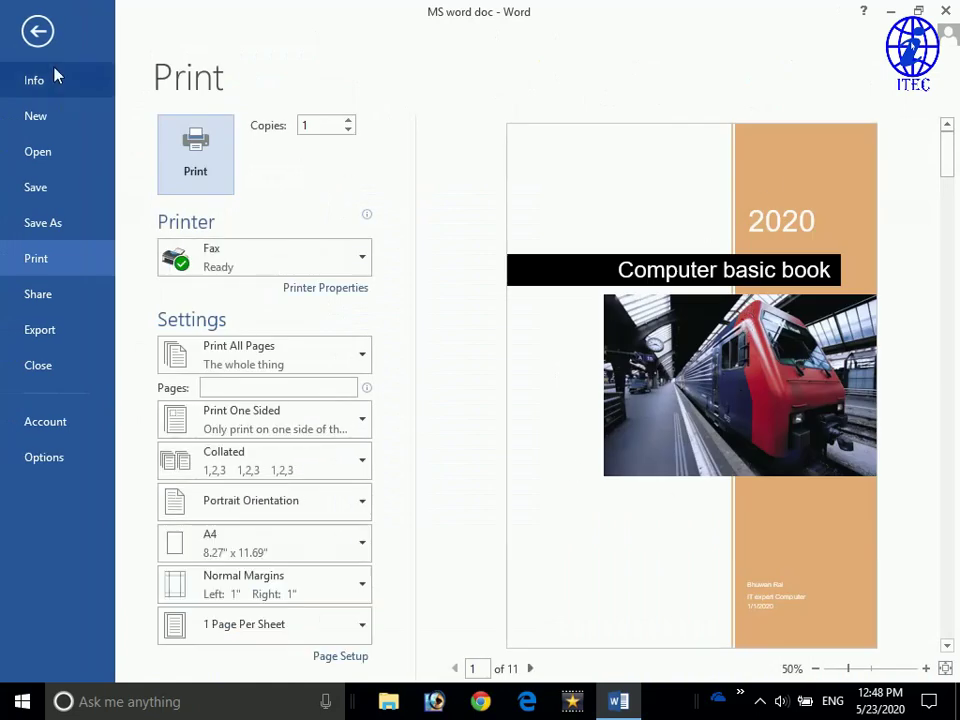
click(38, 31)
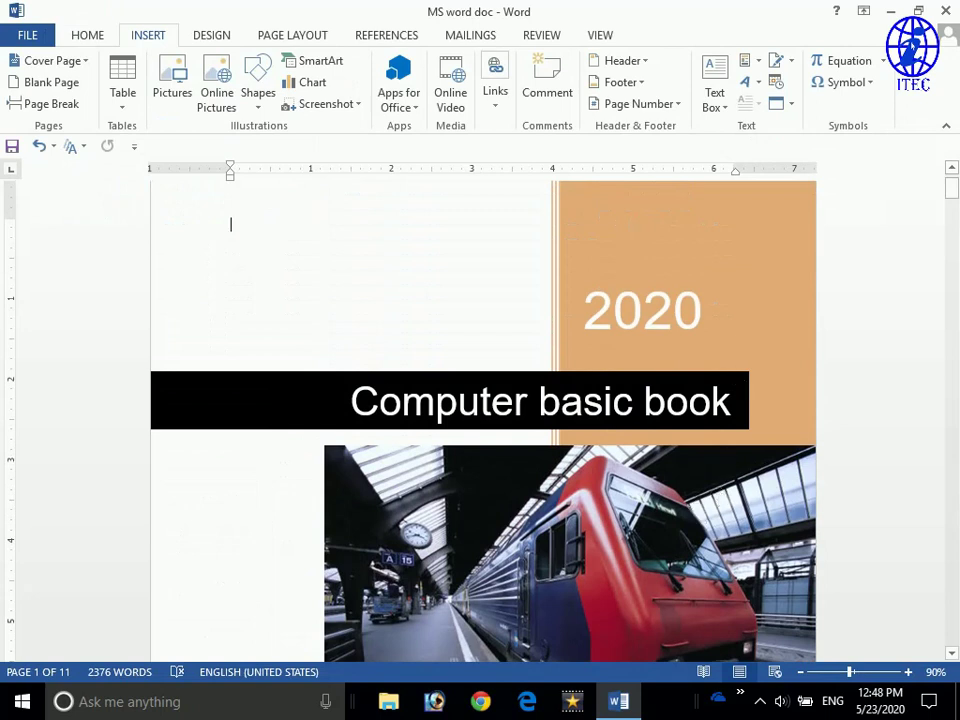
scroll(585, 478, down, 1)
scroll(585, 478, down, 4)
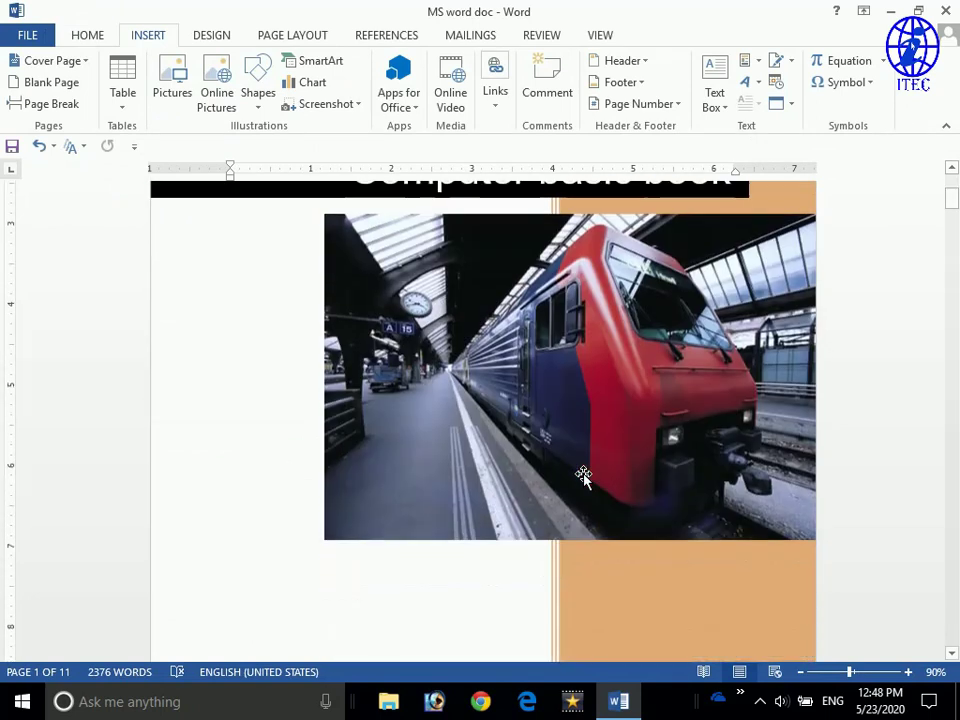
scroll(585, 478, down, 4)
scroll(582, 476, down, 3)
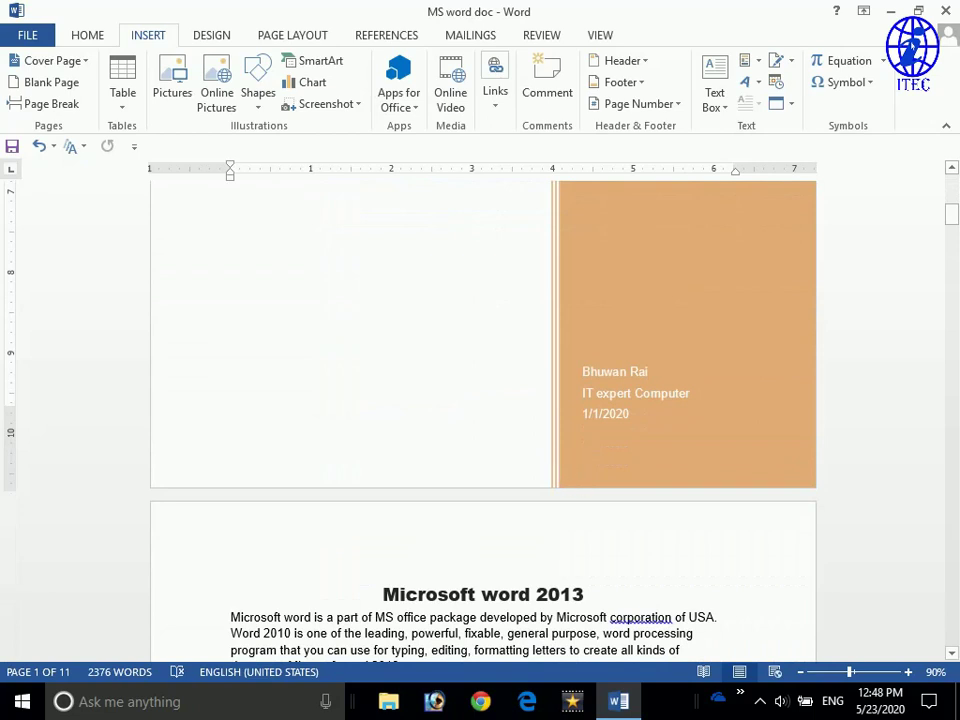
- Remove the current cover page using the Cover Page gallery
click(81, 63)
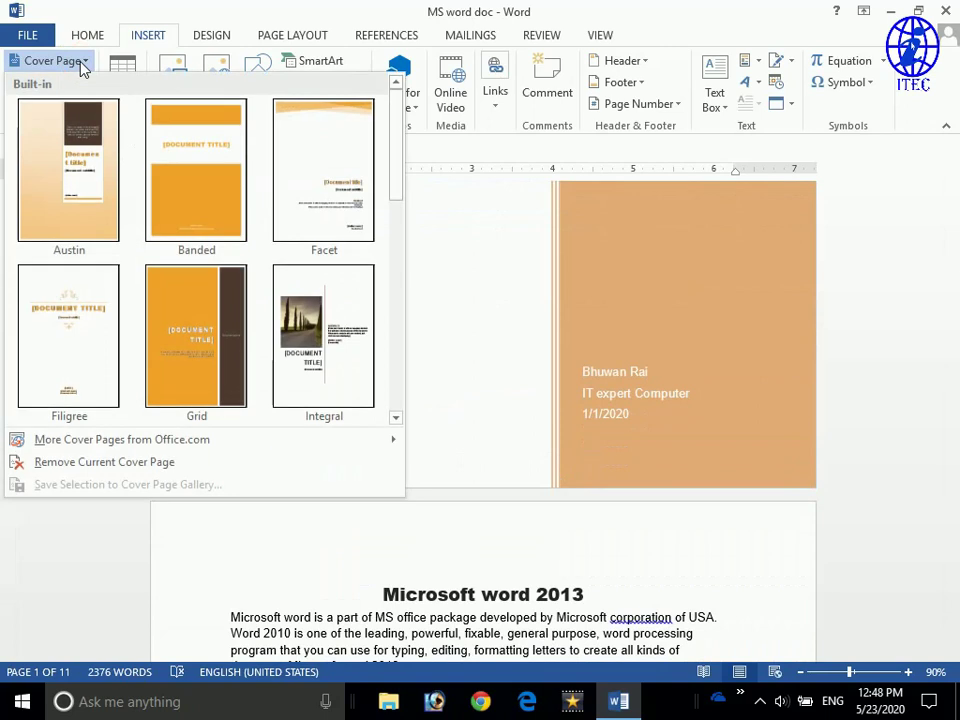
click(85, 467)
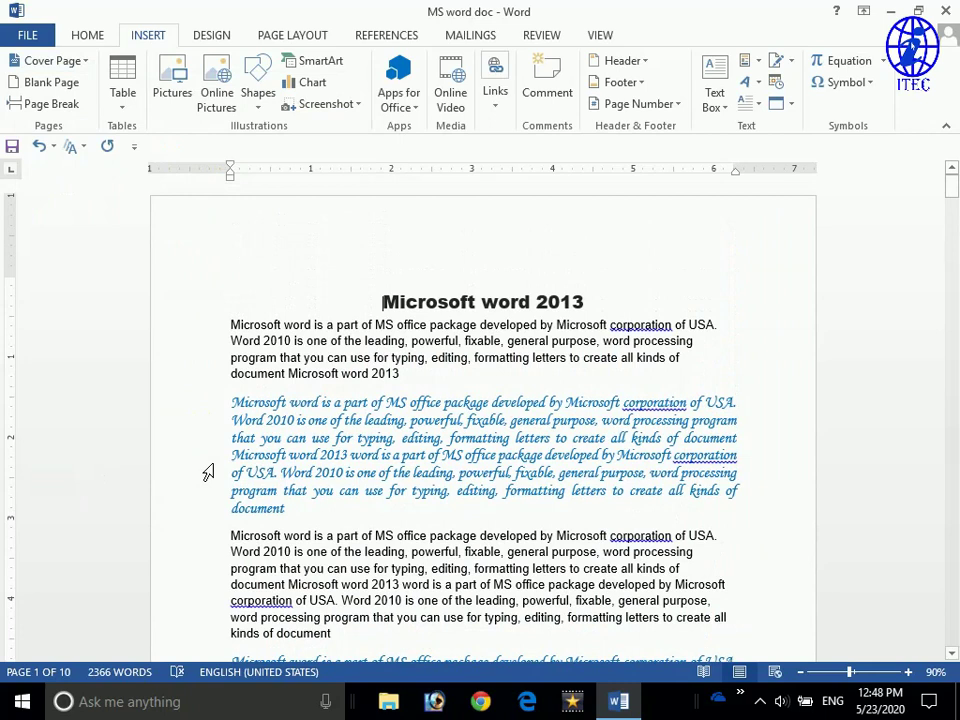
- Put the caret after the italic blue paragraph on page 3 and insert a blank page there
scroll(208, 472, down, 1)
scroll(208, 472, down, 4)
scroll(208, 472, down, 4)
scroll(208, 472, down, 2)
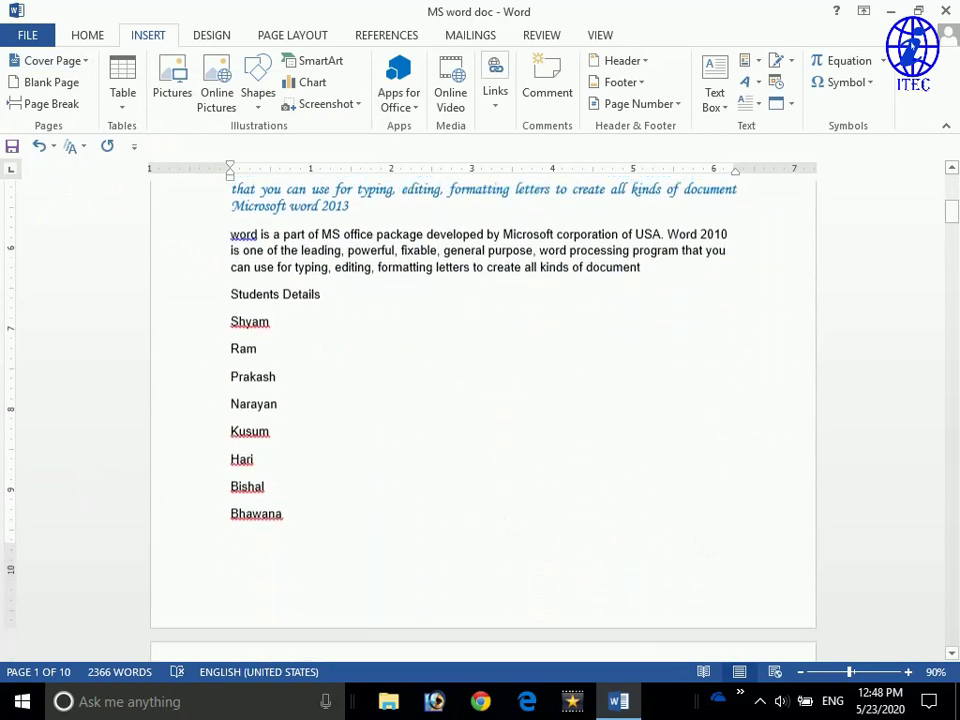
scroll(208, 472, down, 3)
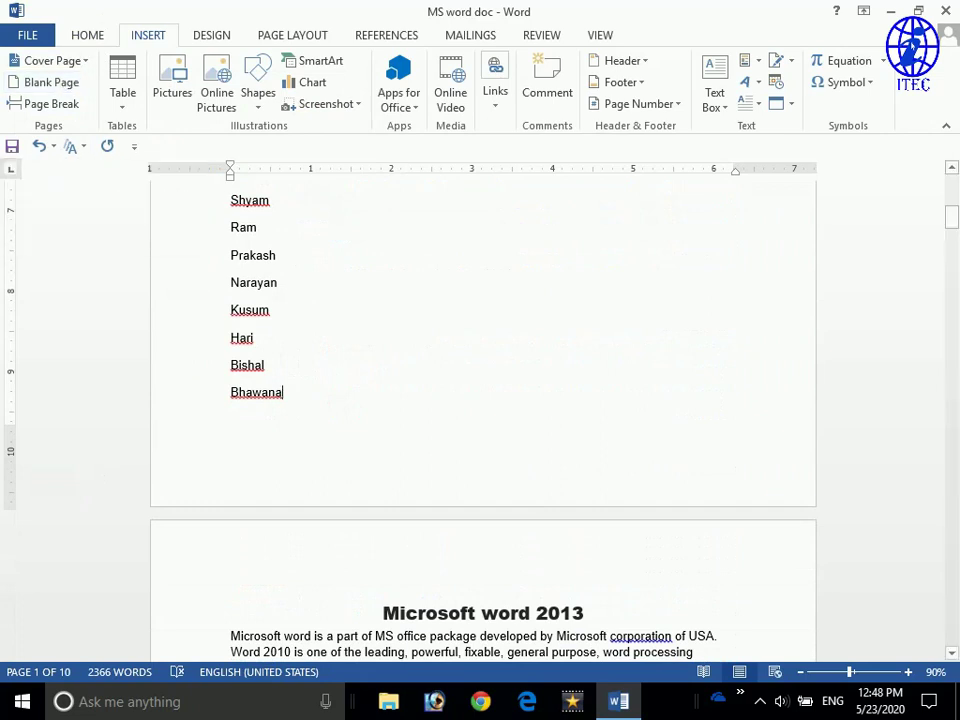
scroll(483, 410, down, 3)
scroll(483, 410, down, 1)
scroll(483, 410, down, 3)
scroll(483, 410, down, 5)
scroll(483, 410, down, 3)
scroll(483, 410, down, 5)
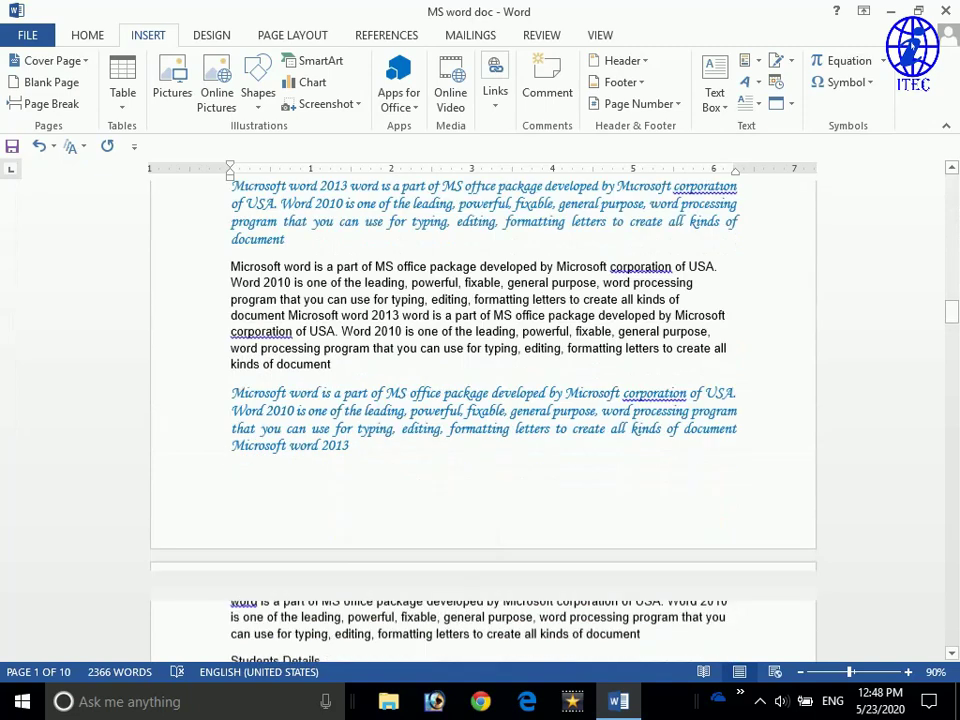
scroll(483, 410, up, 2)
scroll(483, 410, up, 3)
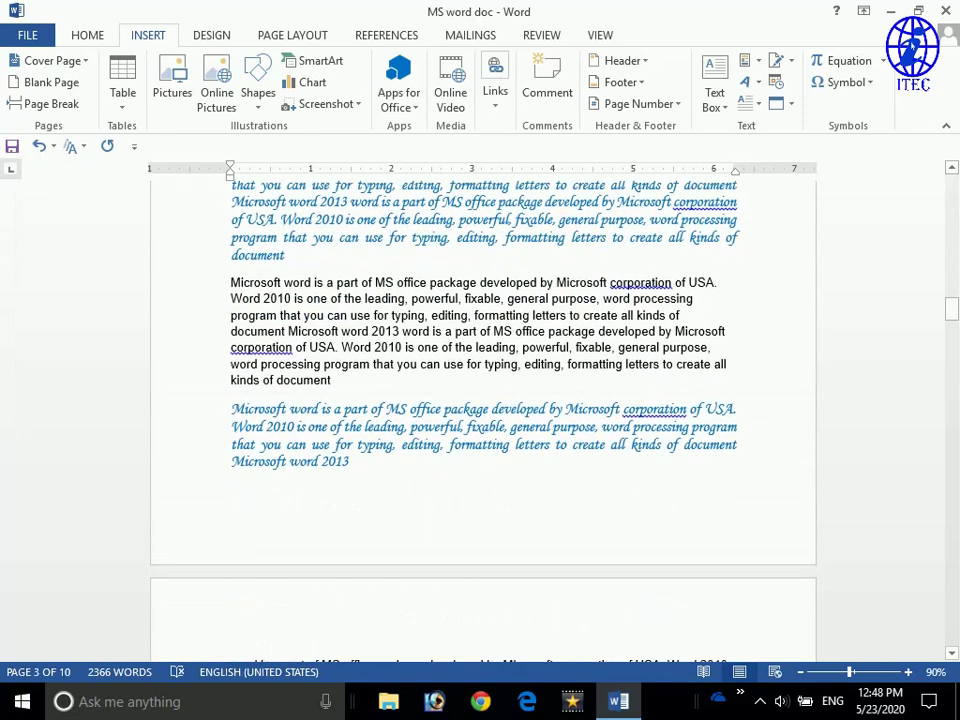
click(349, 461)
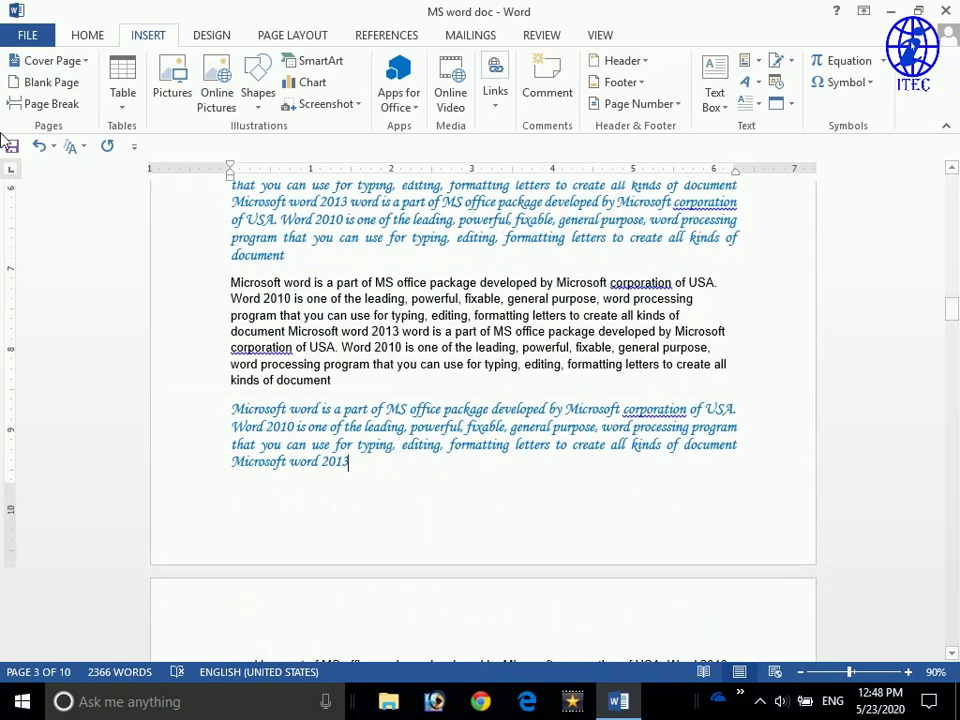
click(41, 86)
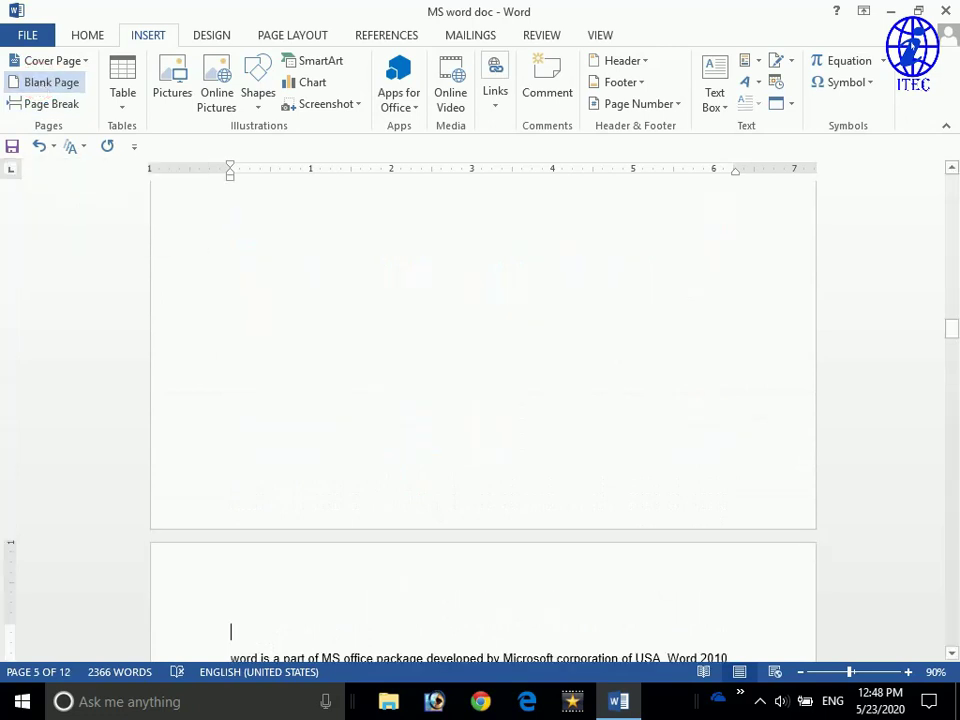
- Zoom out to about 60% and move down to the number list ending at 5000
scroll(483, 400, up, 5)
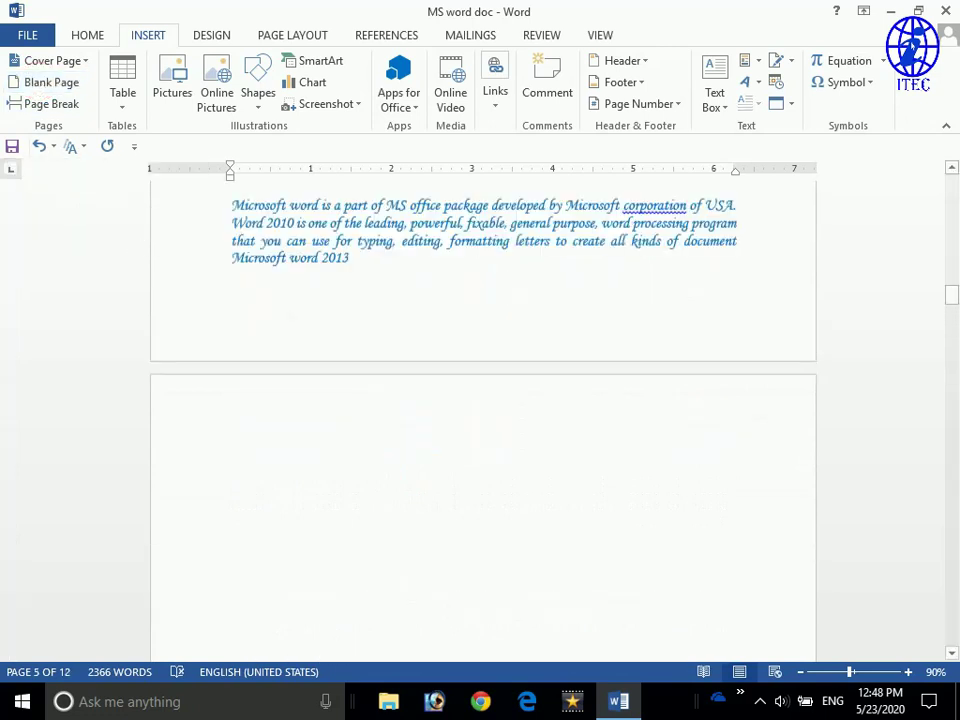
scroll(483, 420, down, 2)
scroll(483, 420, down, 8)
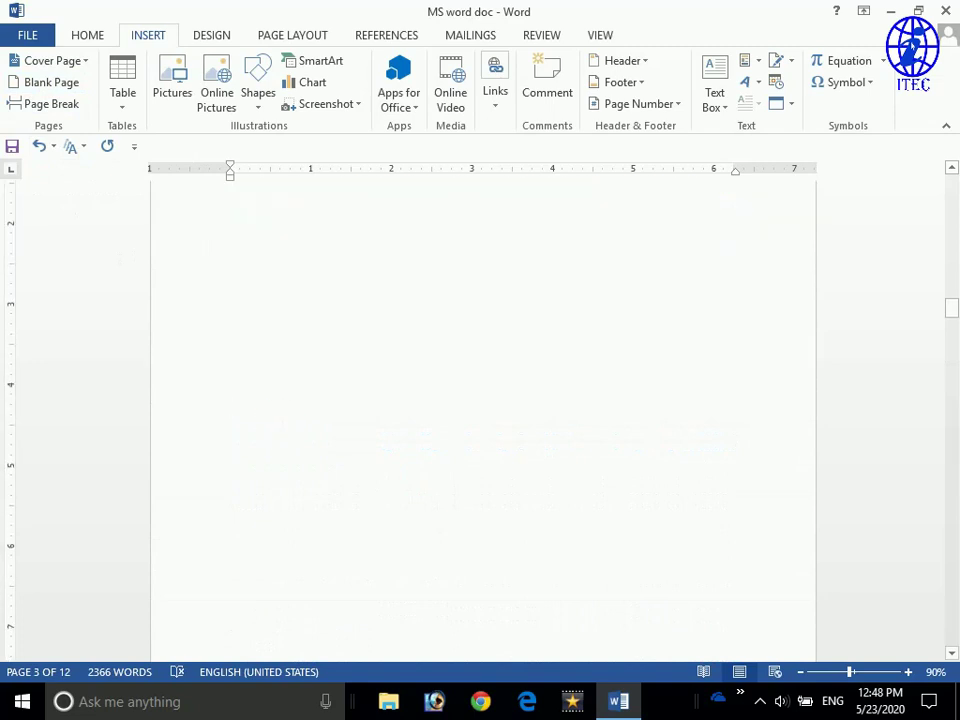
scroll(483, 400, down, 7)
scroll(483, 400, up, 1)
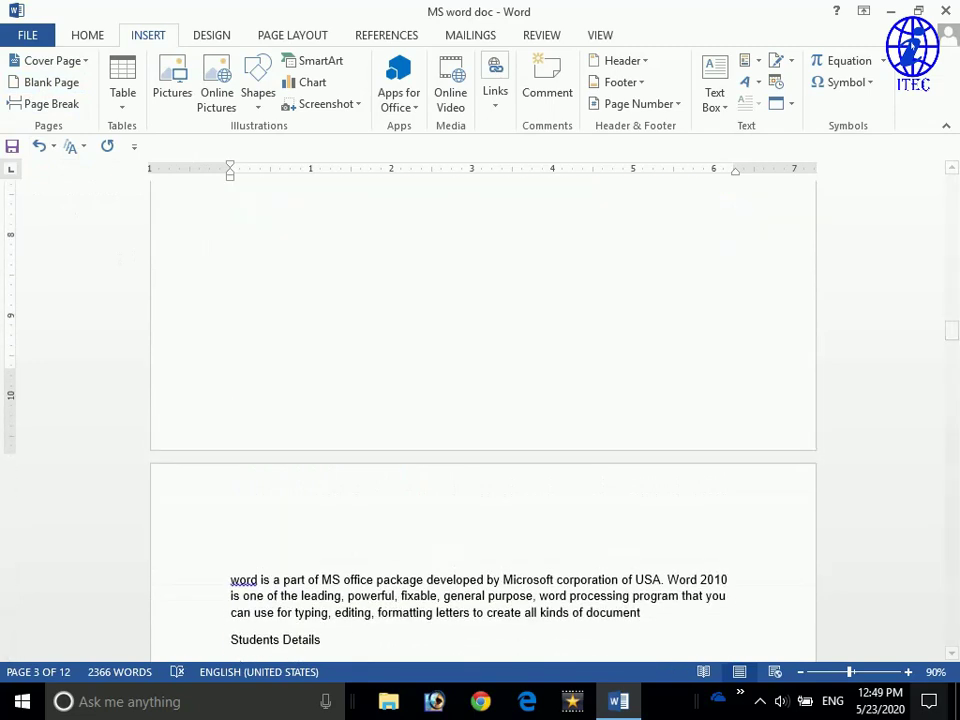
click(800, 672)
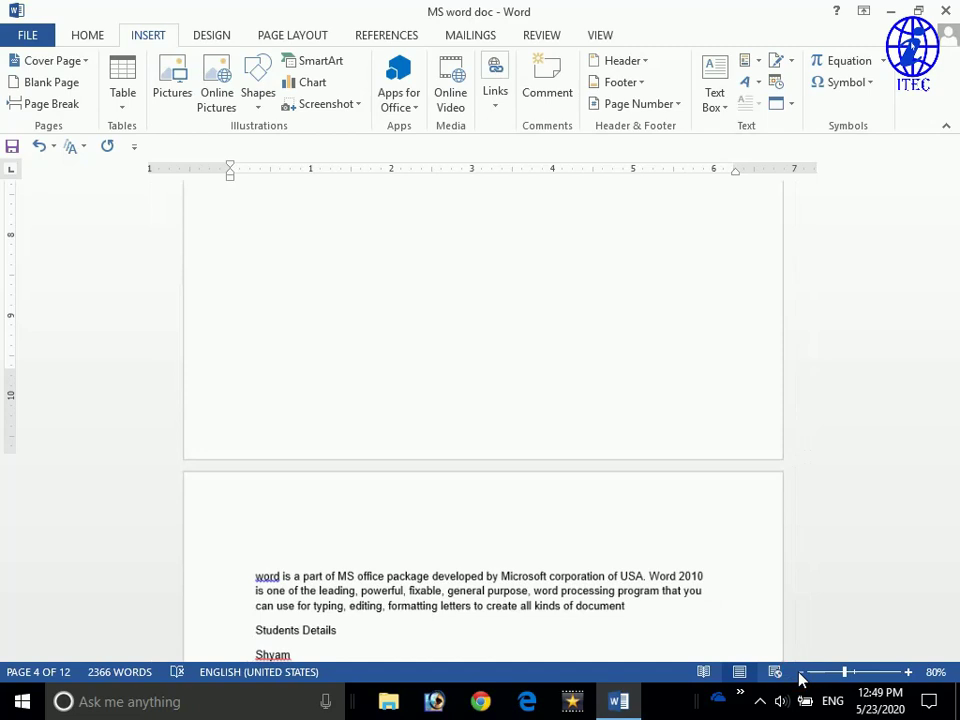
click(800, 672)
click(800, 672)
scroll(483, 400, up, 3)
scroll(483, 400, up, 1)
scroll(483, 400, down, 4)
mouse_move(952, 326)
mouse_down()
mouse_move(955, 628)
mouse_move(952, 572)
mouse_move(952, 606)
mouse_up()
- Delete the empty last page back to the number list
click(313, 445)
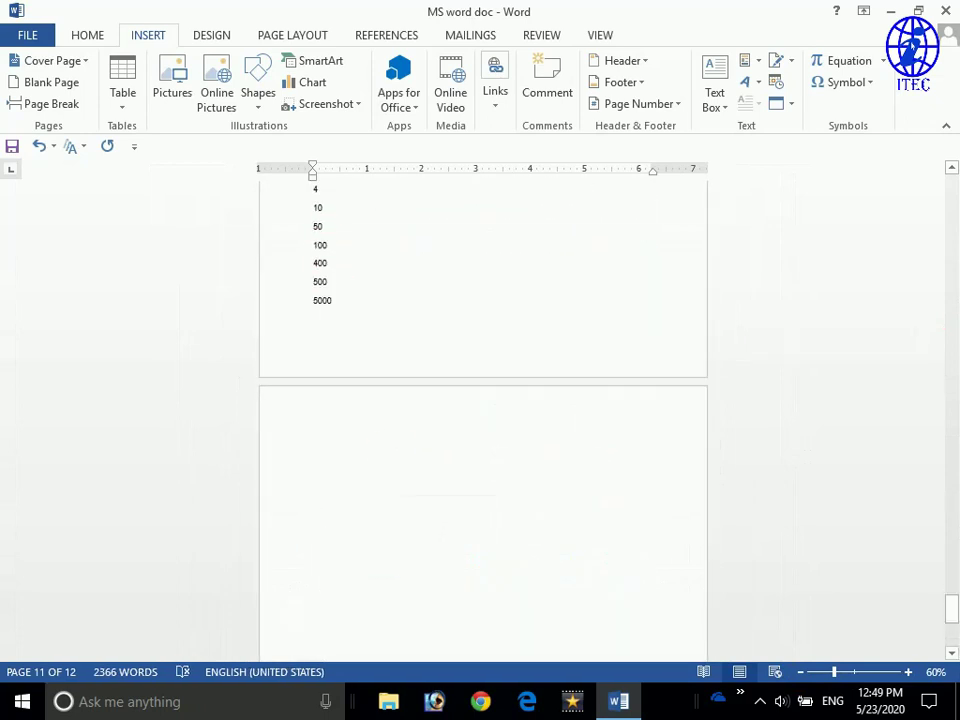
key(BackSpace)
key(BackSpace)
key(BackSpace)
scroll(483, 400, up, 3)
scroll(483, 400, down, 2)
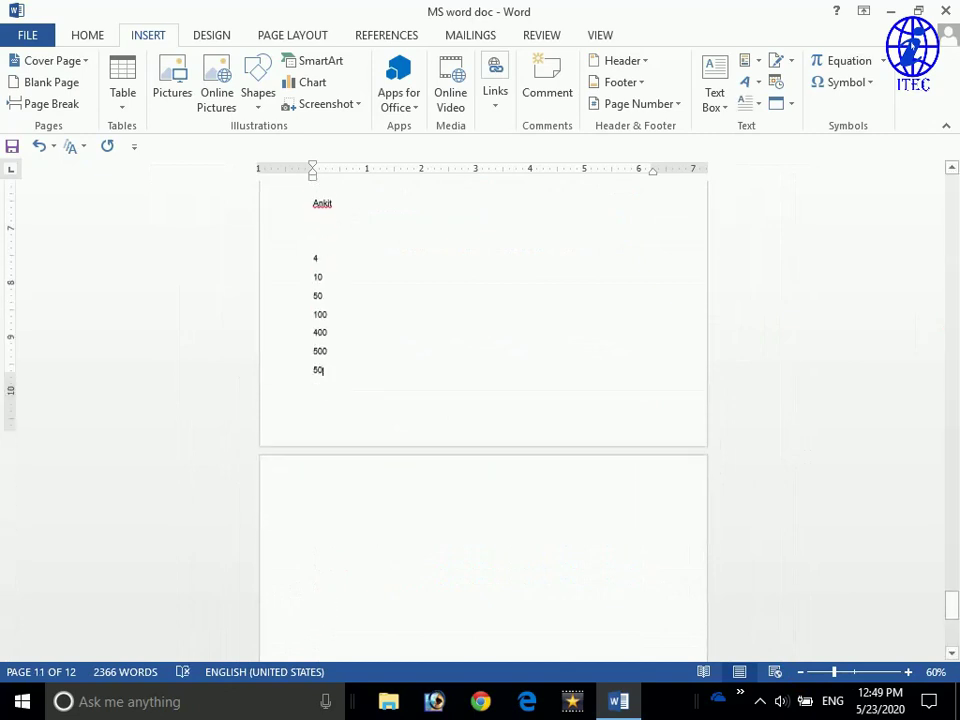
scroll(483, 400, up, 4)
scroll(483, 400, up, 3)
scroll(483, 400, up, 3)
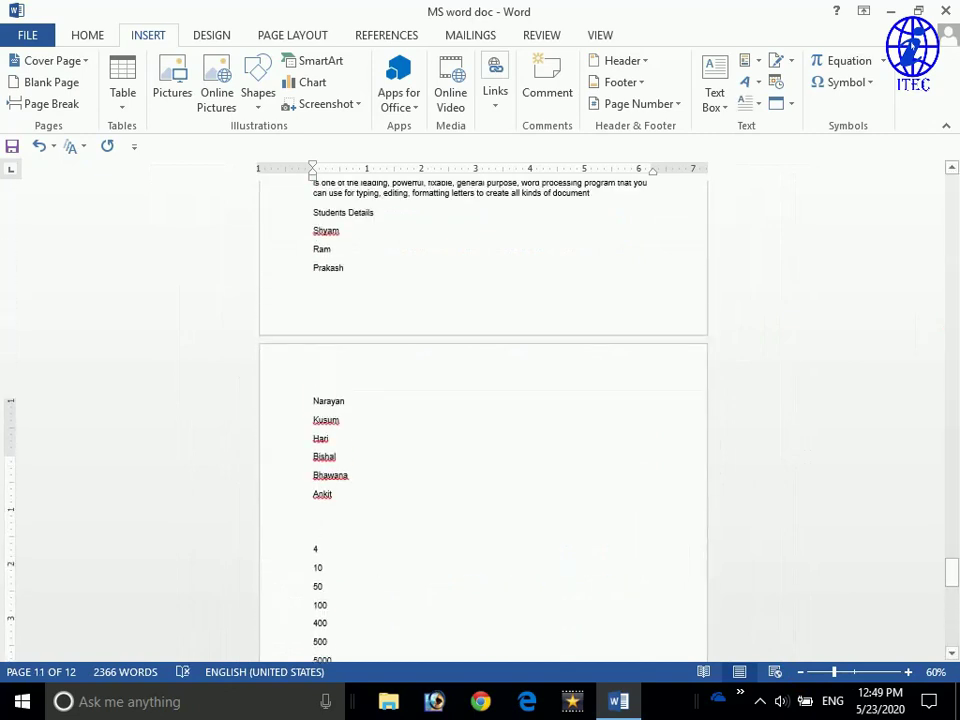
scroll(483, 400, up, 2)
scroll(483, 400, up, 2)
- Remove the page break before Narayan and paste the copied paragraphs there
key(ctrl+shift+Up)
key(ctrl+shift+Up)
key(ctrl+shift+Up)
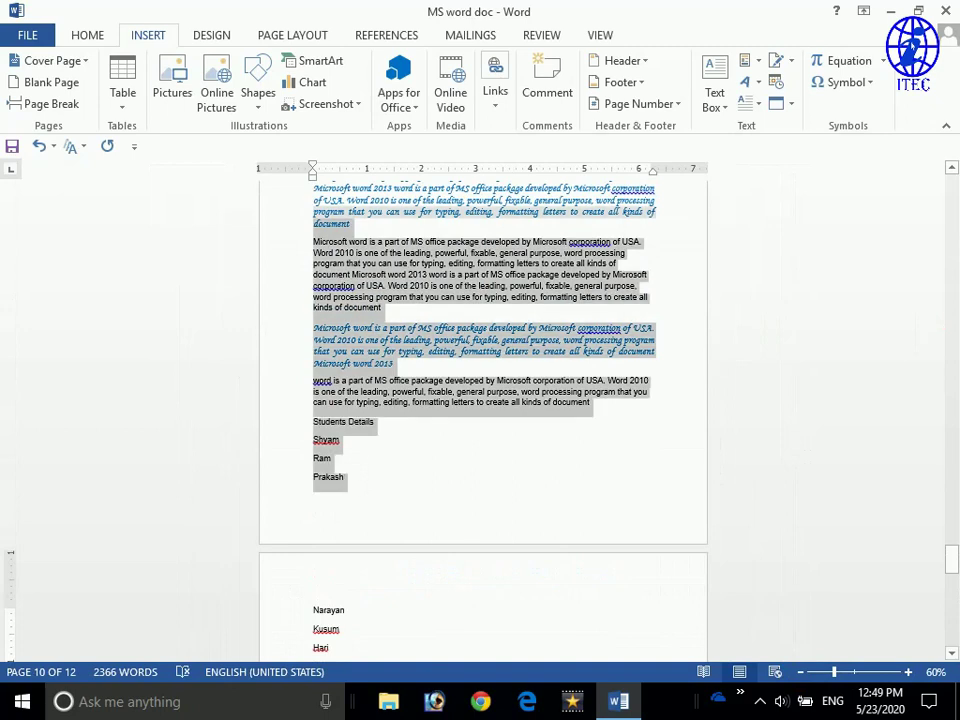
key(ctrl+shift+Up)
key(ctrl+shift+Up)
key(ctrl+shift+Up)
key(ctrl+shift+Up)
key(ctrl+shift+Up)
key(shift+Down)
key(shift+Down)
key(shift+Down)
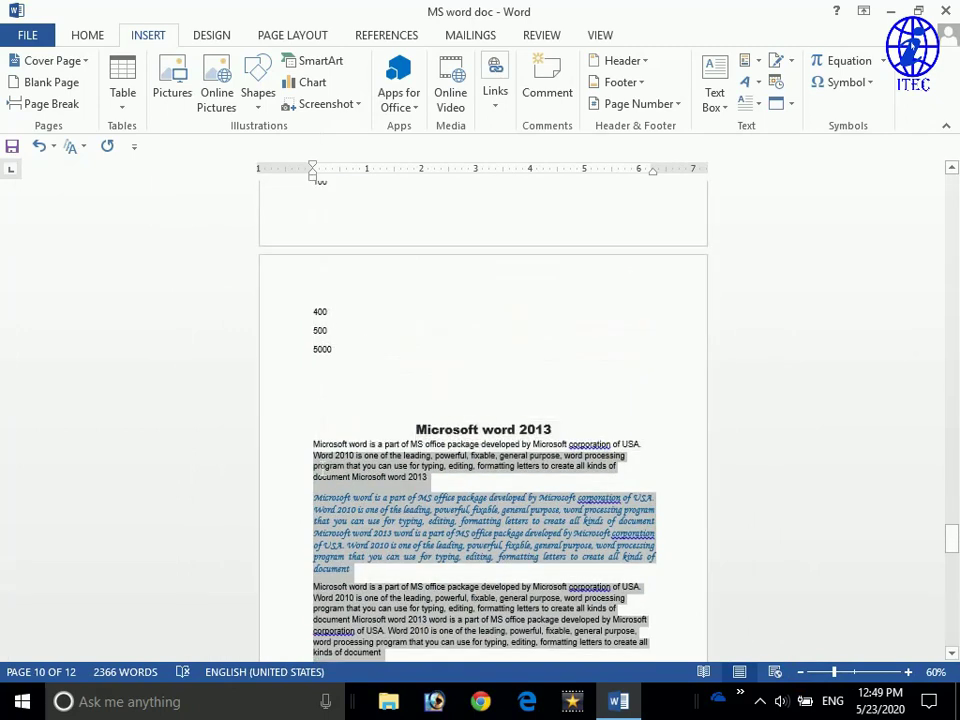
shift+click(314, 431)
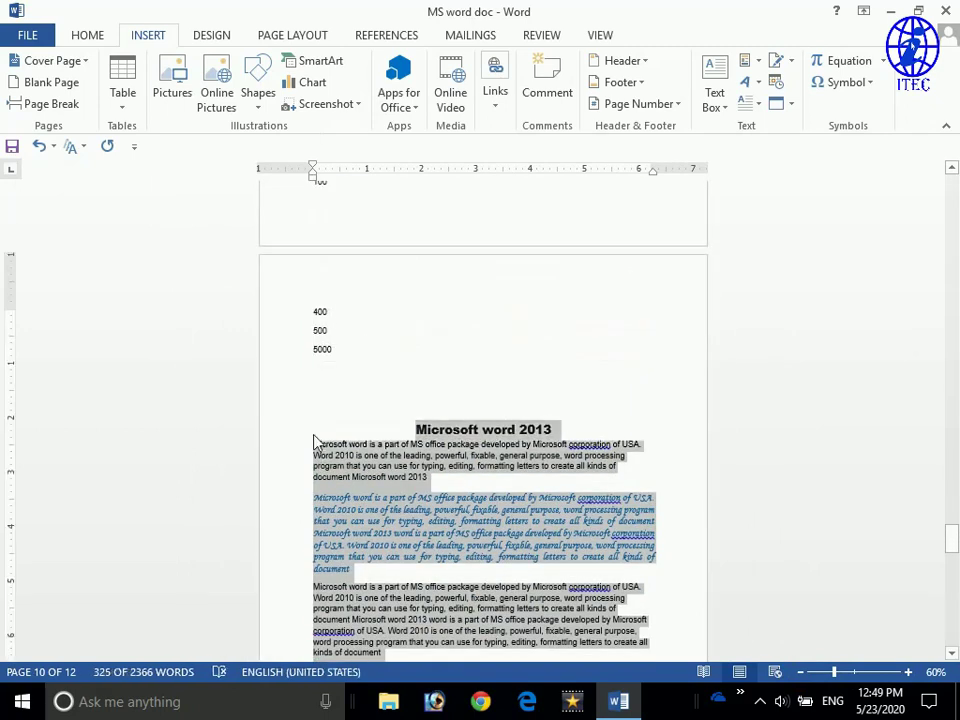
scroll(314, 441, down, 8)
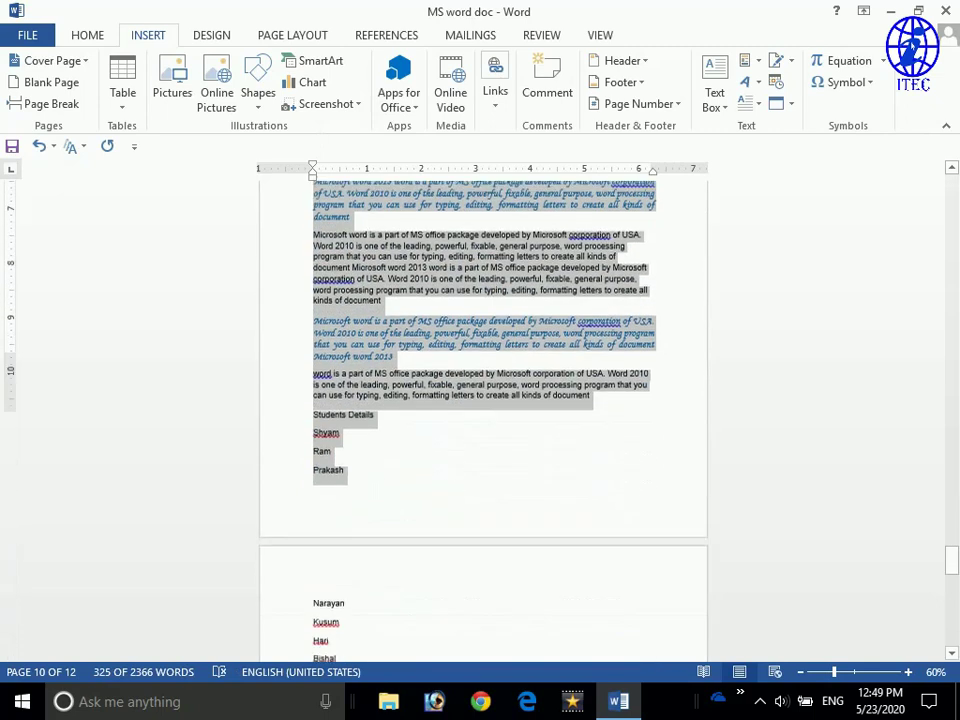
click(334, 427)
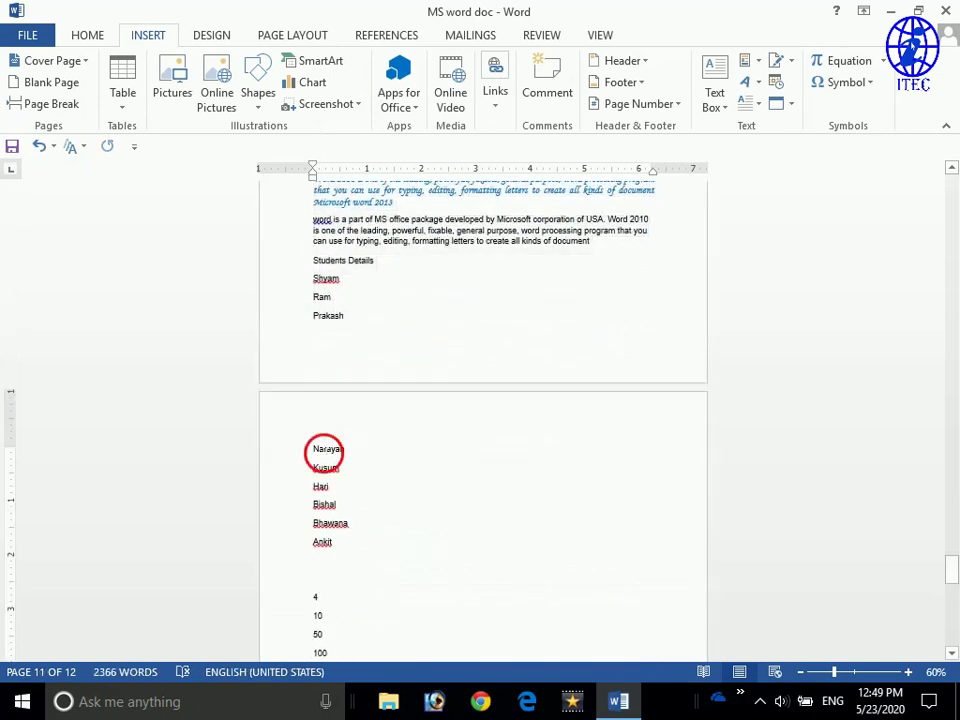
key(BackSpace)
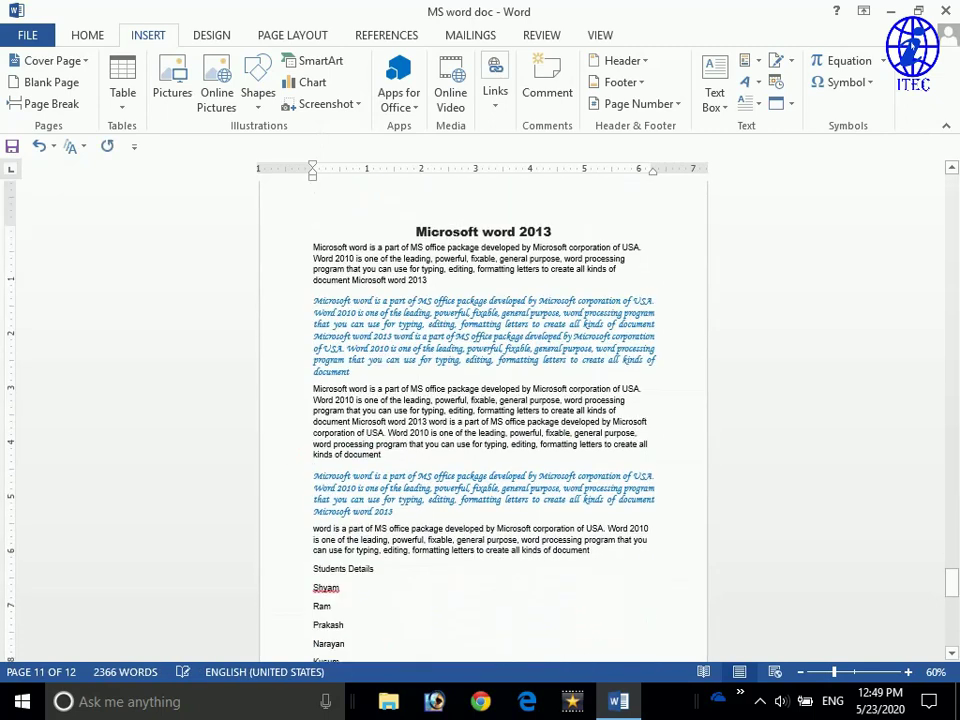
key(ctrl+v)
- Delete the remaining number lists and the Students Details name lines
scroll(483, 420, down, 5)
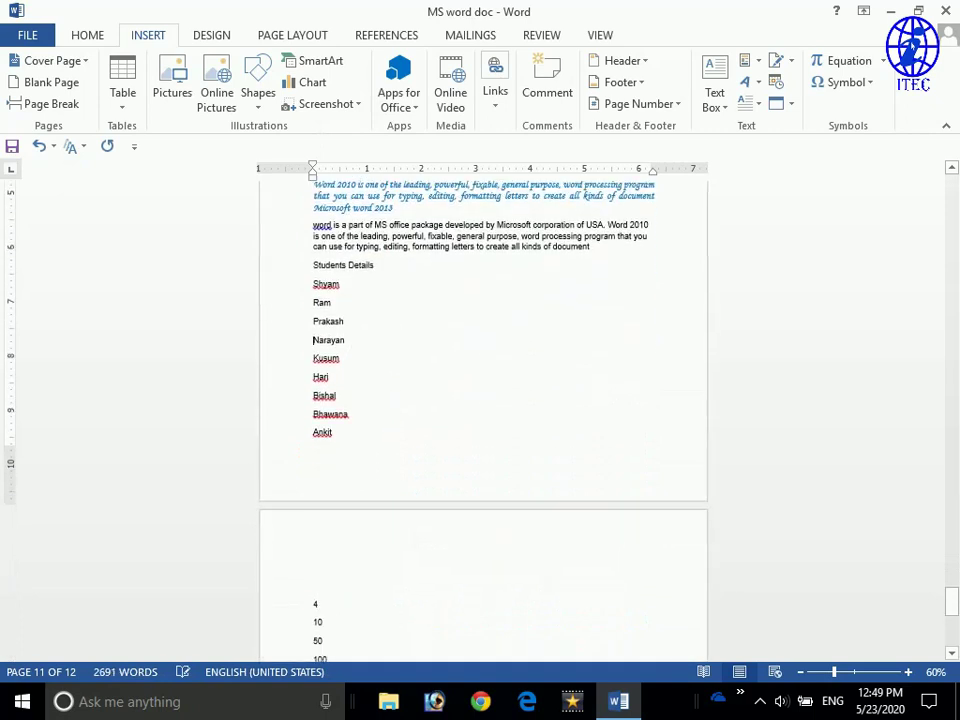
scroll(483, 420, down, 2)
scroll(483, 420, down, 2)
scroll(483, 420, down, 3)
drag(330, 497, 313, 427)
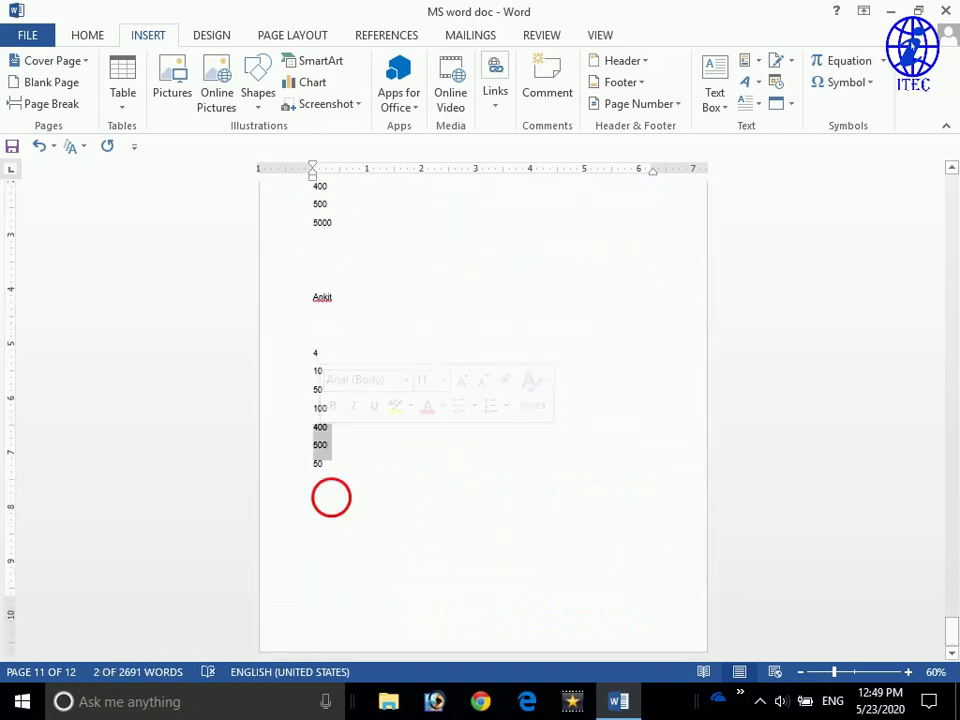
drag(313, 484, 311, 306)
key(Delete)
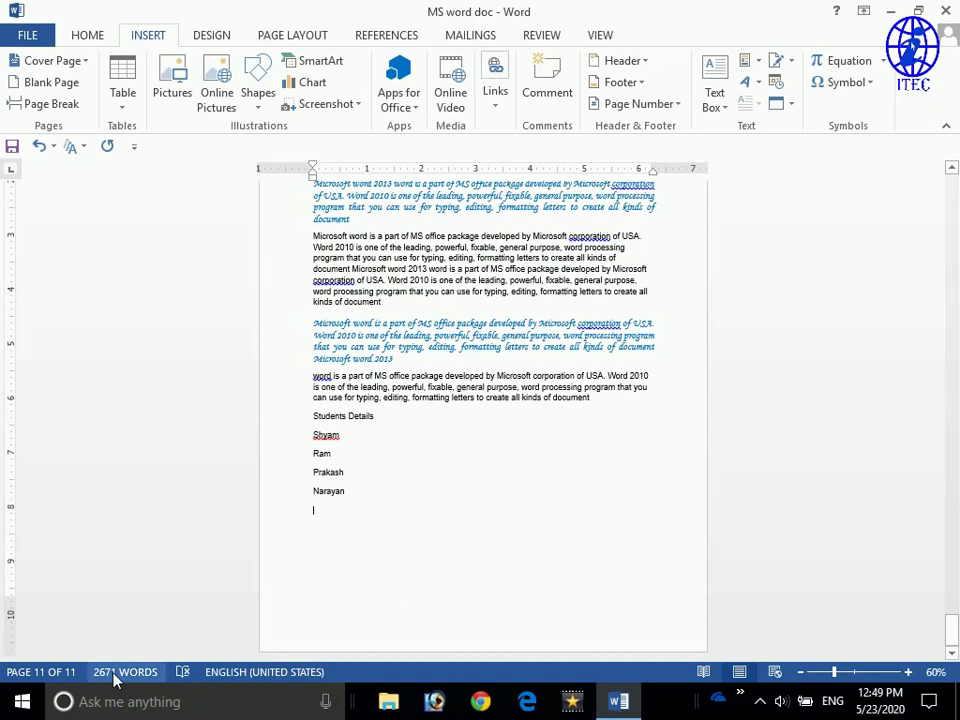
drag(320, 512, 313, 415)
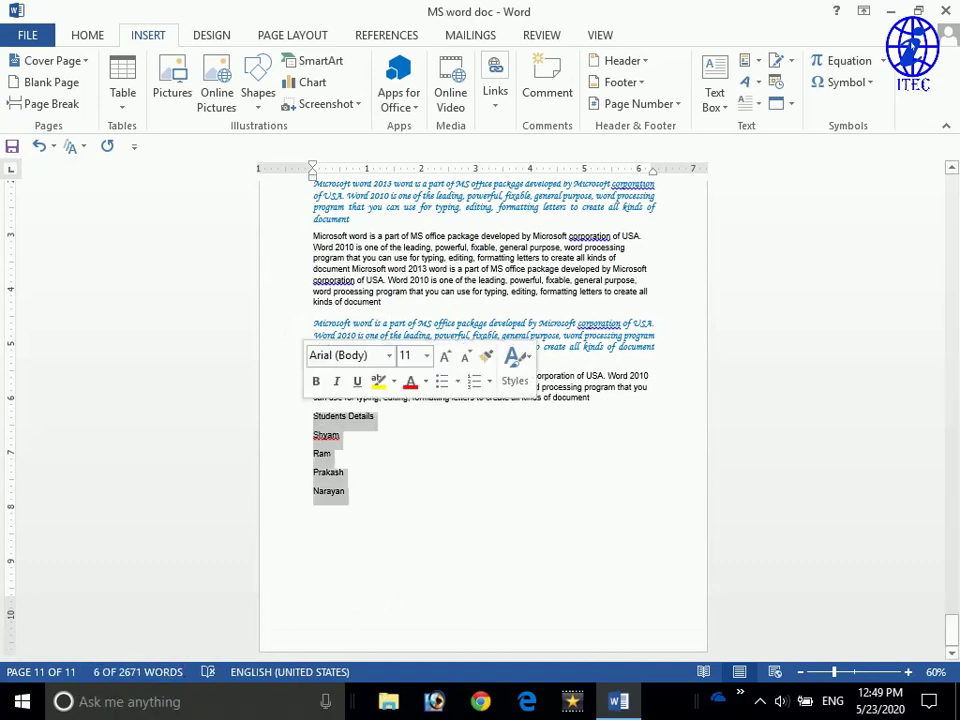
key(Delete)
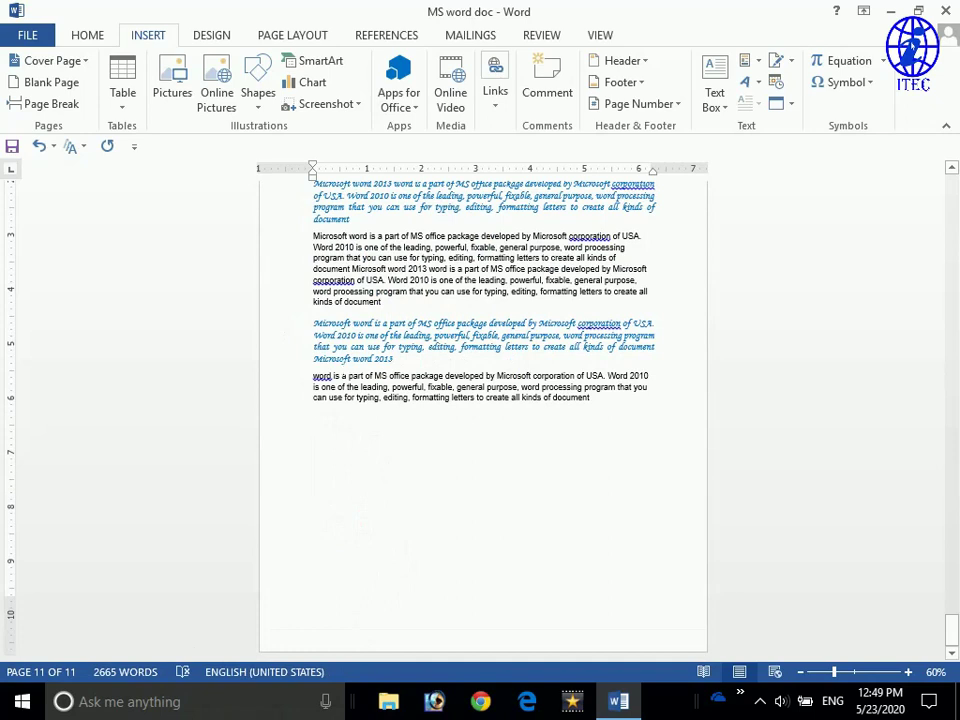
click(908, 672)
click(908, 672)
click(908, 672)
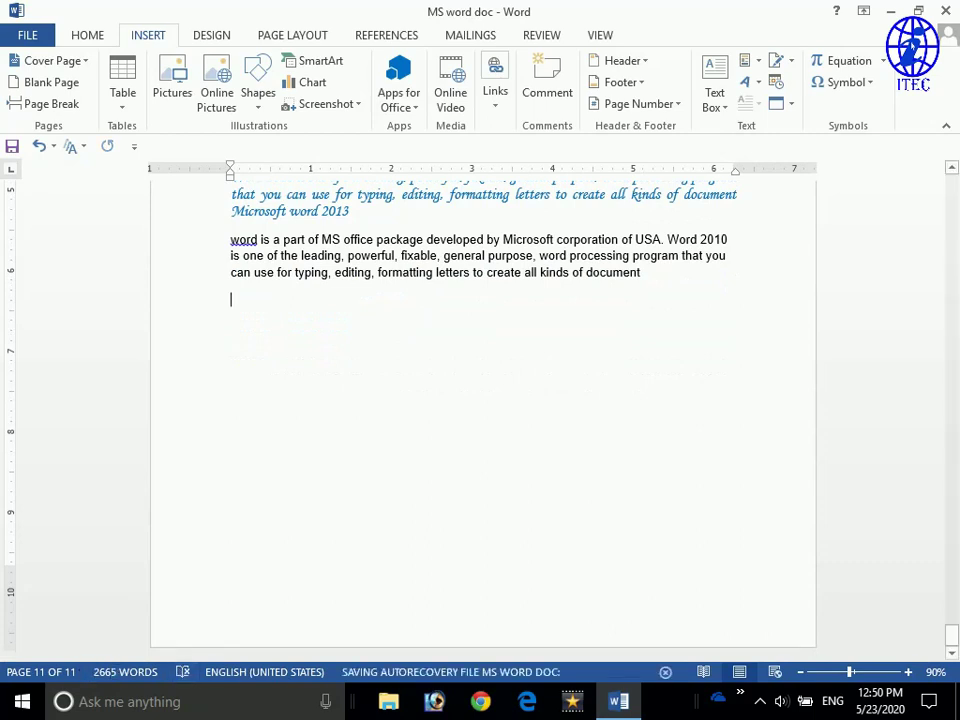
text(sdnh)
key(BackSpace)
key(BackSpace)
key(BackSpace)
key(BackSpace)
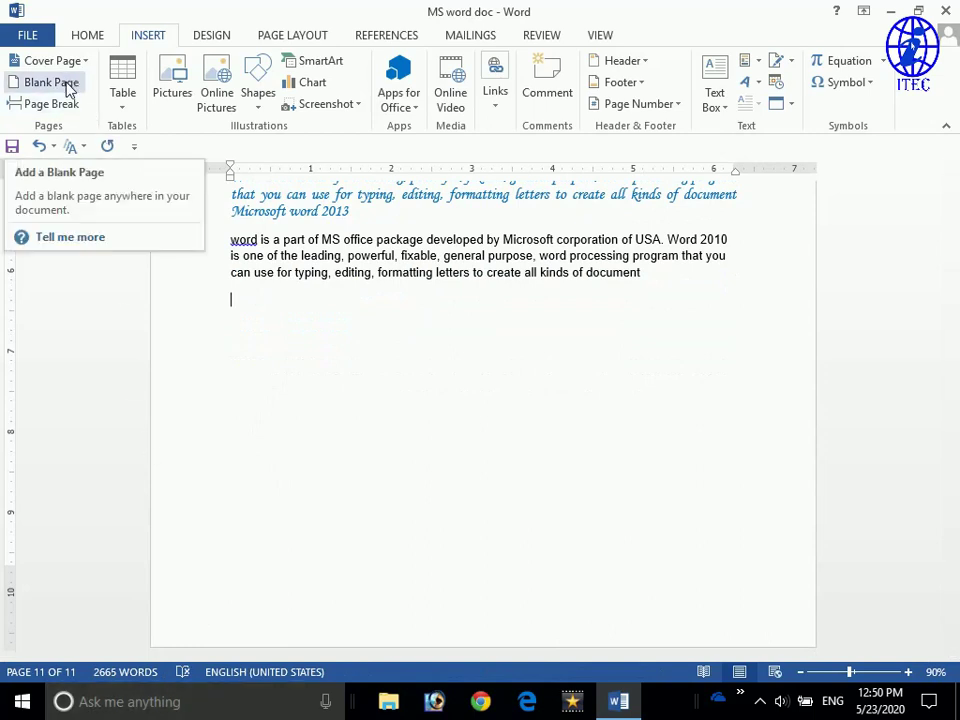
click(68, 88)
key(Up)
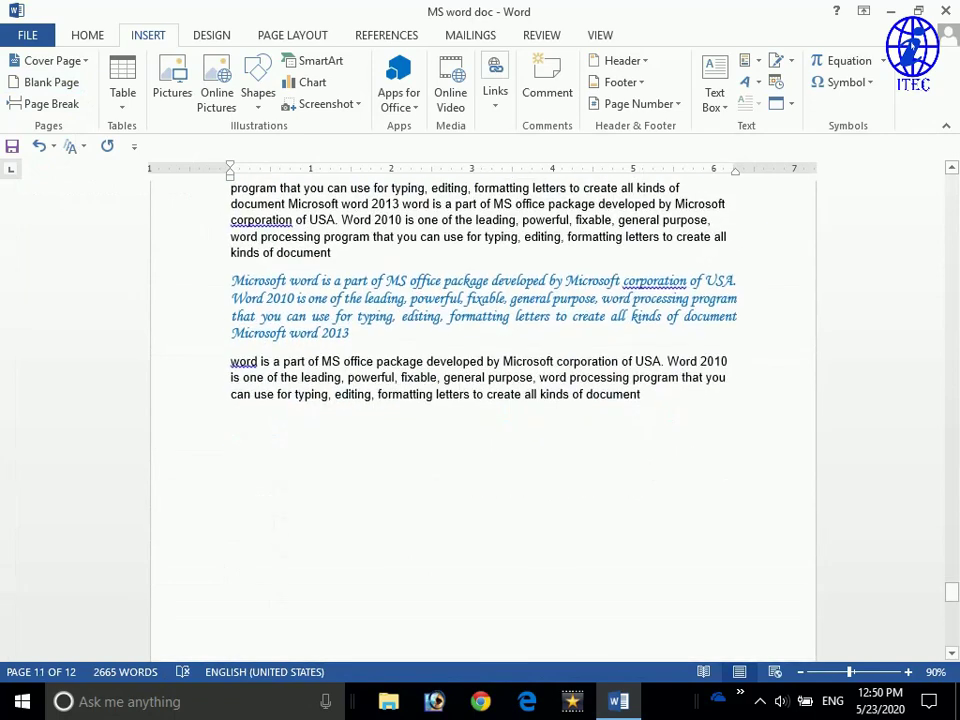
scroll(483, 400, down, 2)
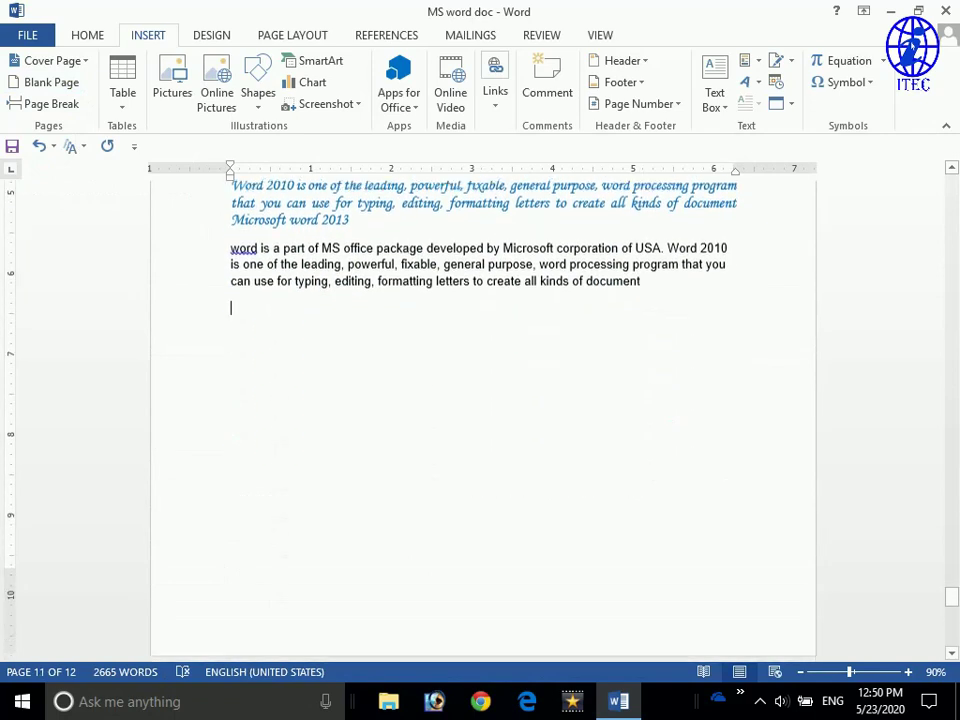
scroll(483, 400, down, 3)
scroll(483, 400, down, 4)
text(IT Expert )
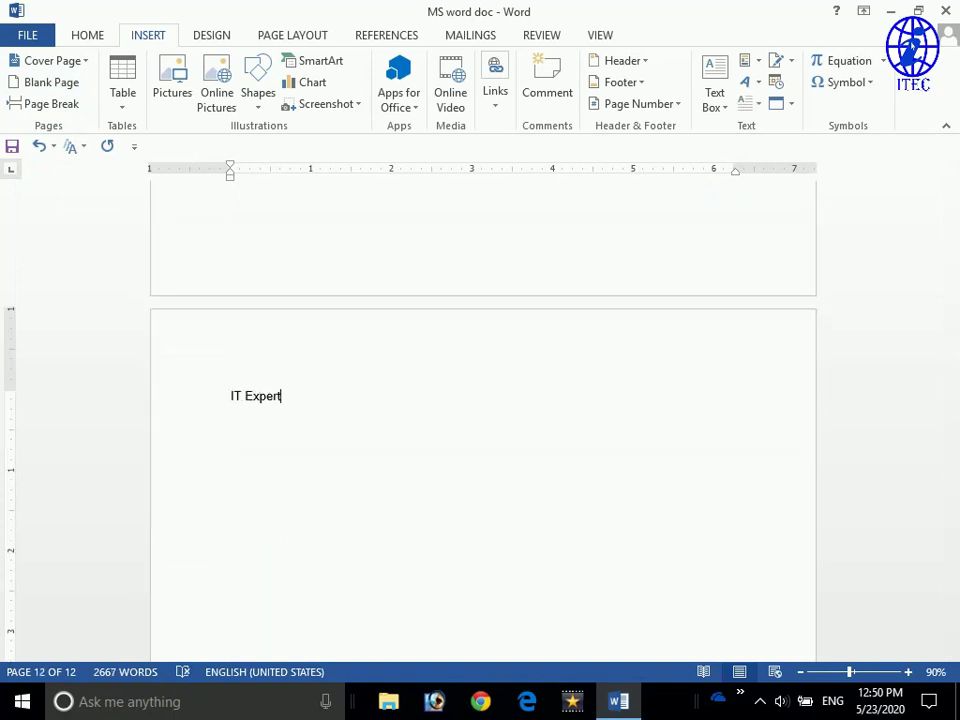
text(Comptuer)
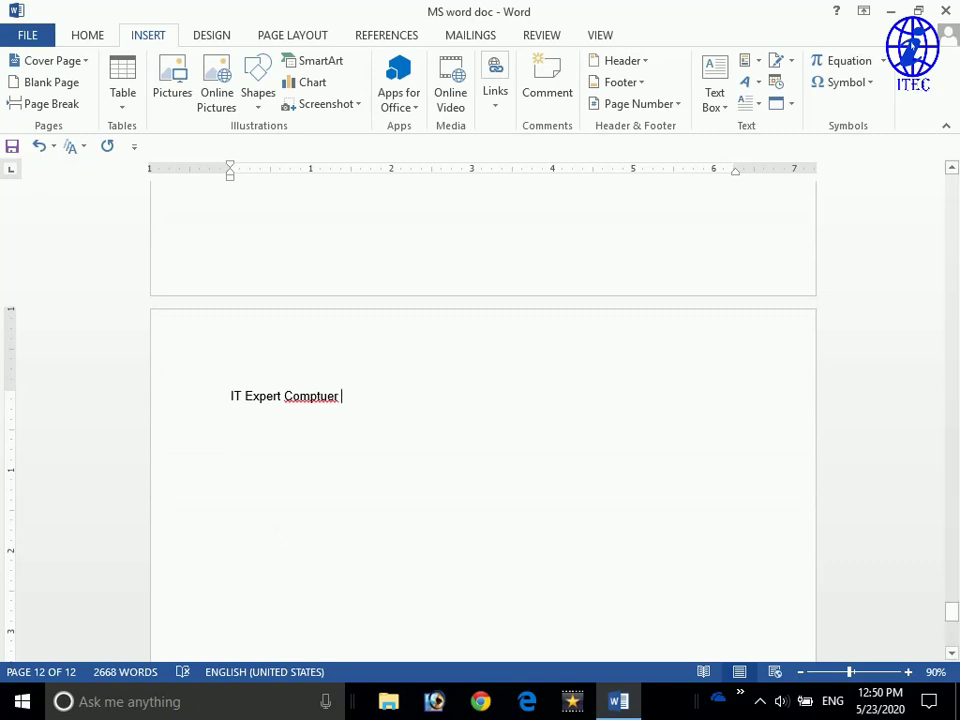
key(BackSpace)
key(BackSpace)
key(BackSpace)
key(BackSpace)
key(BackSpace)
key(BackSpace)
key(BackSpace)
key(BackSpace)
key(BackSpace)
key(BackSpace)
key(BackSpace)
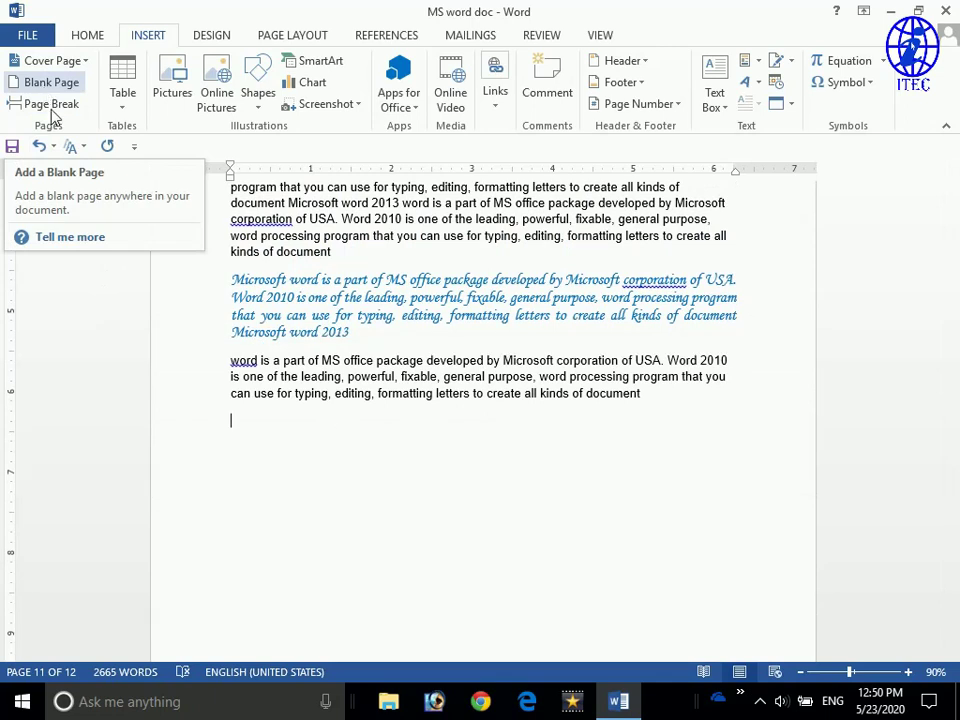
- Insert a page break after the last paragraph on page 11
scroll(480, 400, down, 1)
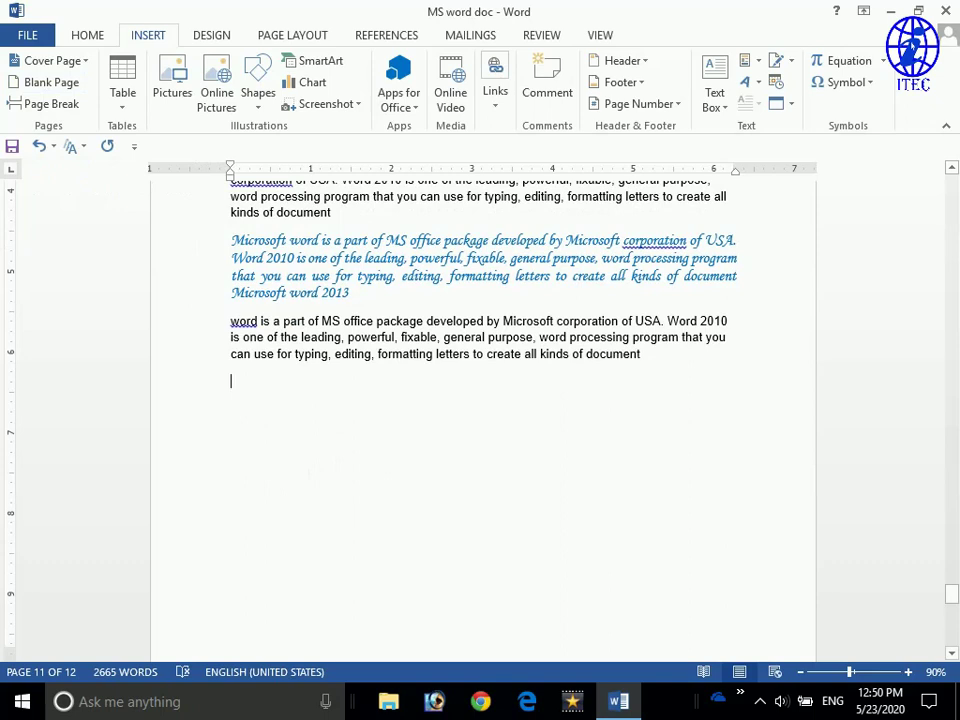
scroll(215, 376, down, 1)
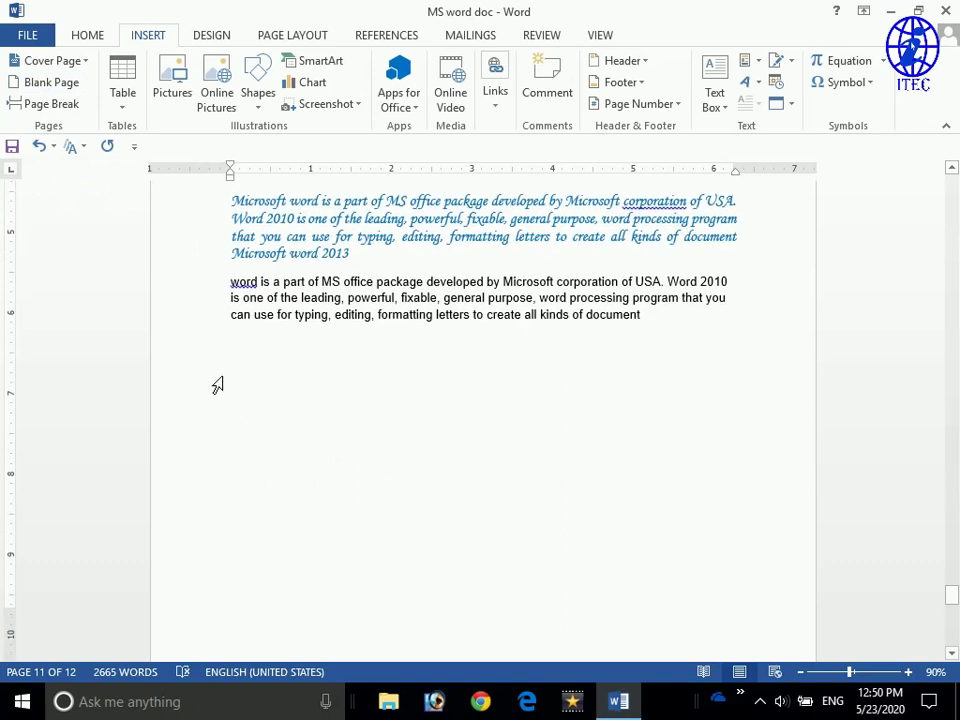
click(42, 108)
- Move back up and place the caret after 'kinds of document'
scroll(480, 400, up, 1)
scroll(480, 400, up, 2)
scroll(480, 400, up, 4)
scroll(480, 400, up, 4)
scroll(470, 337, up, 5)
scroll(470, 337, up, 5)
scroll(470, 337, up, 4)
scroll(470, 337, up, 1)
scroll(470, 337, up, 3)
scroll(470, 337, up, 2)
scroll(470, 337, up, 5)
scroll(470, 337, up, 6)
scroll(470, 337, up, 4)
scroll(470, 337, up, 8)
scroll(470, 337, up, 5)
scroll(470, 337, up, 1)
scroll(470, 337, up, 3)
scroll(470, 337, up, 3)
scroll(470, 337, up, 2)
scroll(470, 337, up, 5)
scroll(470, 337, up, 1)
scroll(470, 337, up, 3)
scroll(470, 337, up, 6)
scroll(470, 337, up, 1)
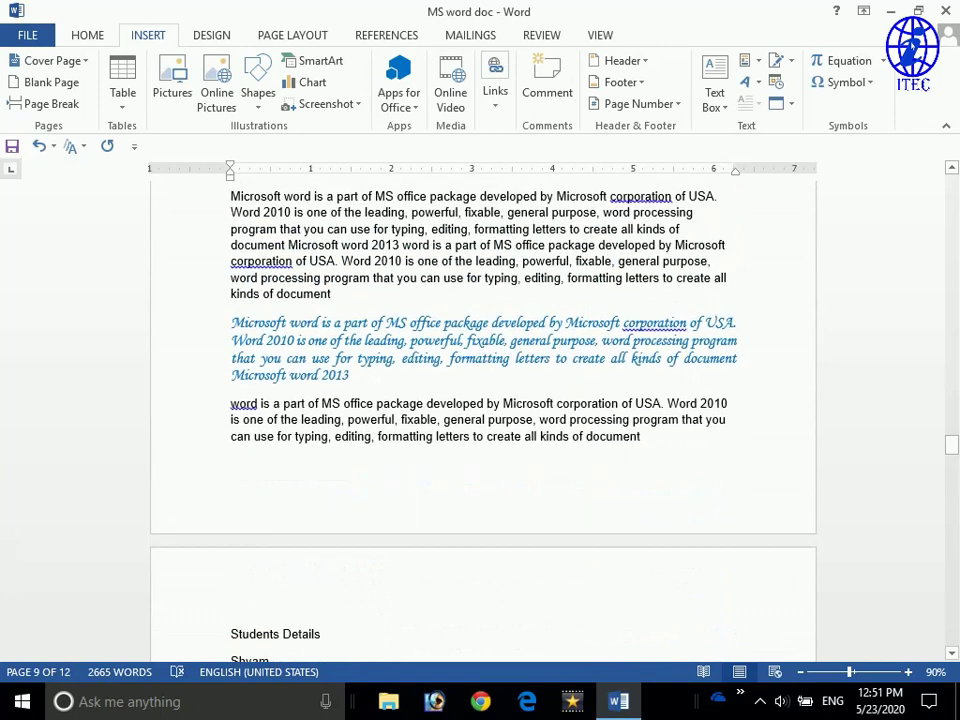
click(349, 300)
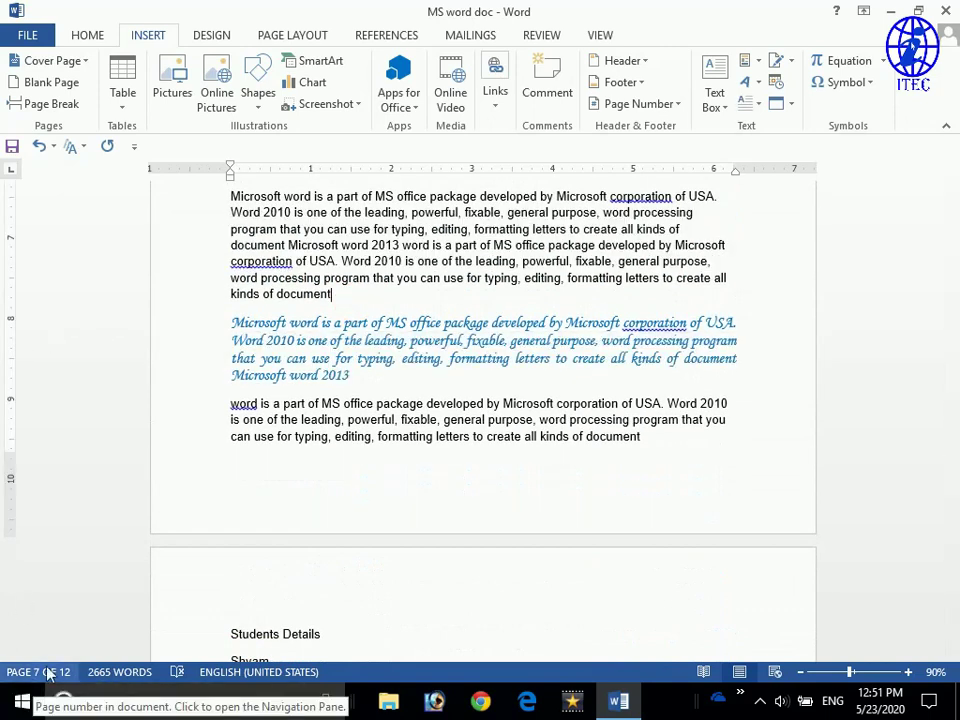
click(283, 634)
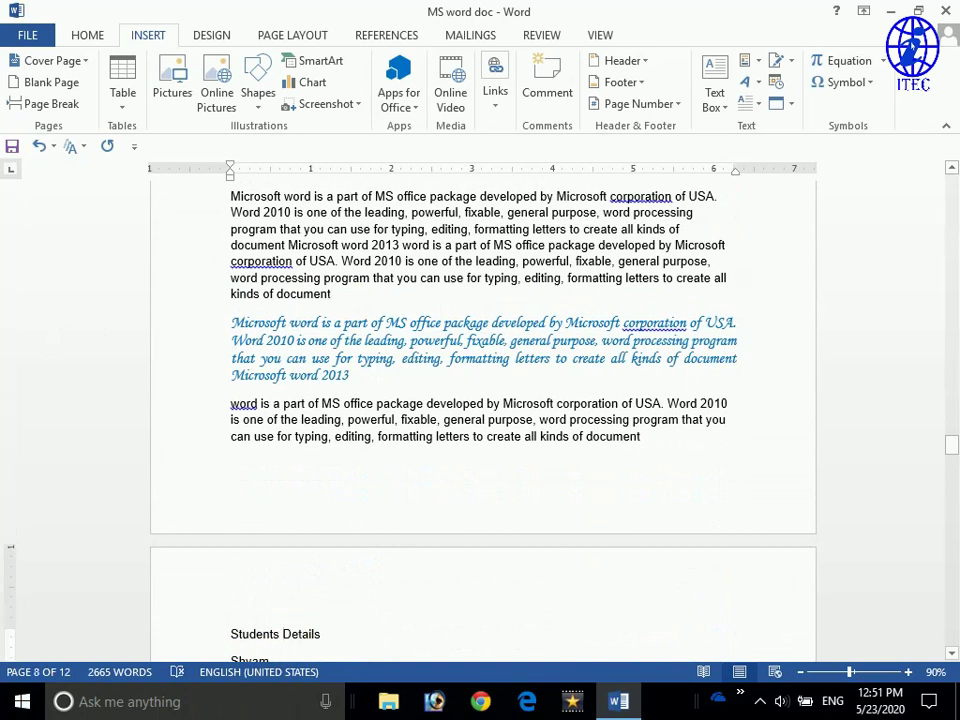
click(270, 343)
click(369, 654)
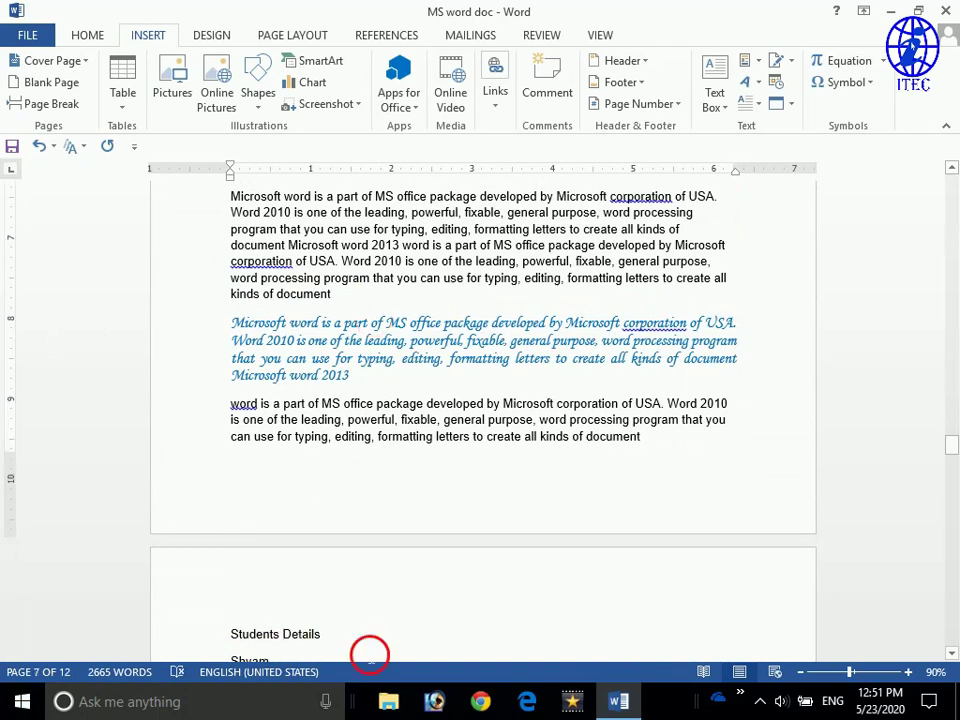
click(354, 296)
click(76, 104)
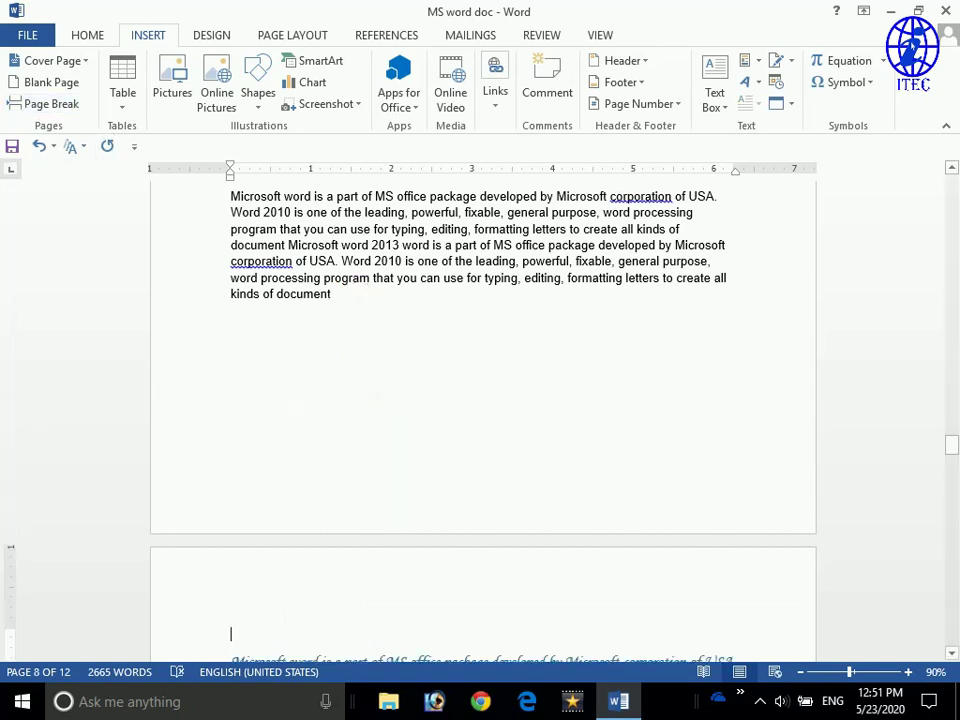
click(332, 294)
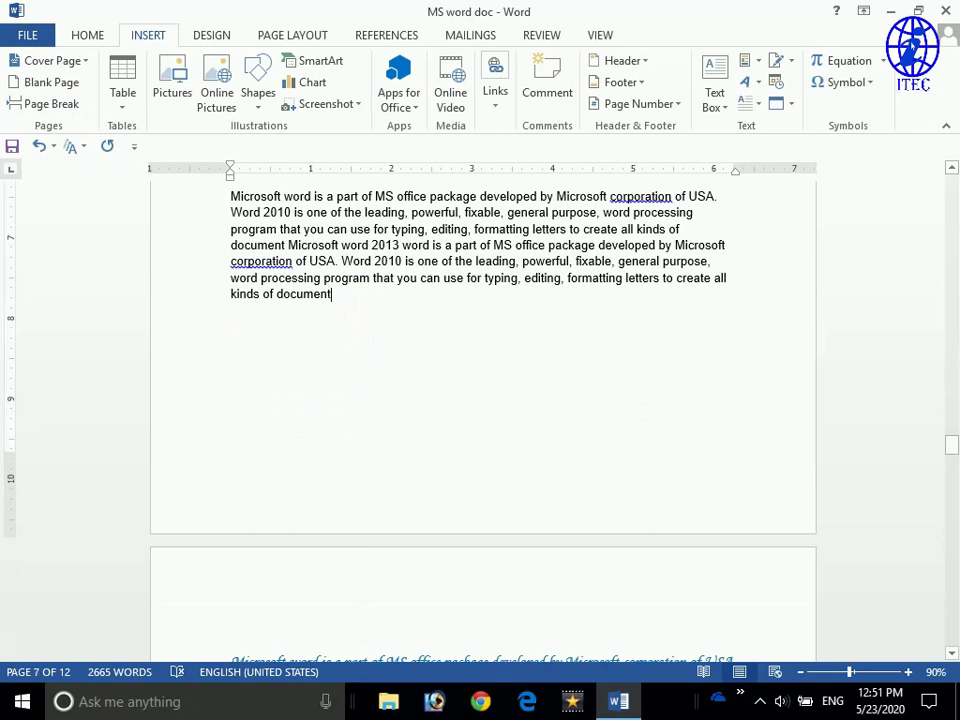
scroll(483, 400, down, 5)
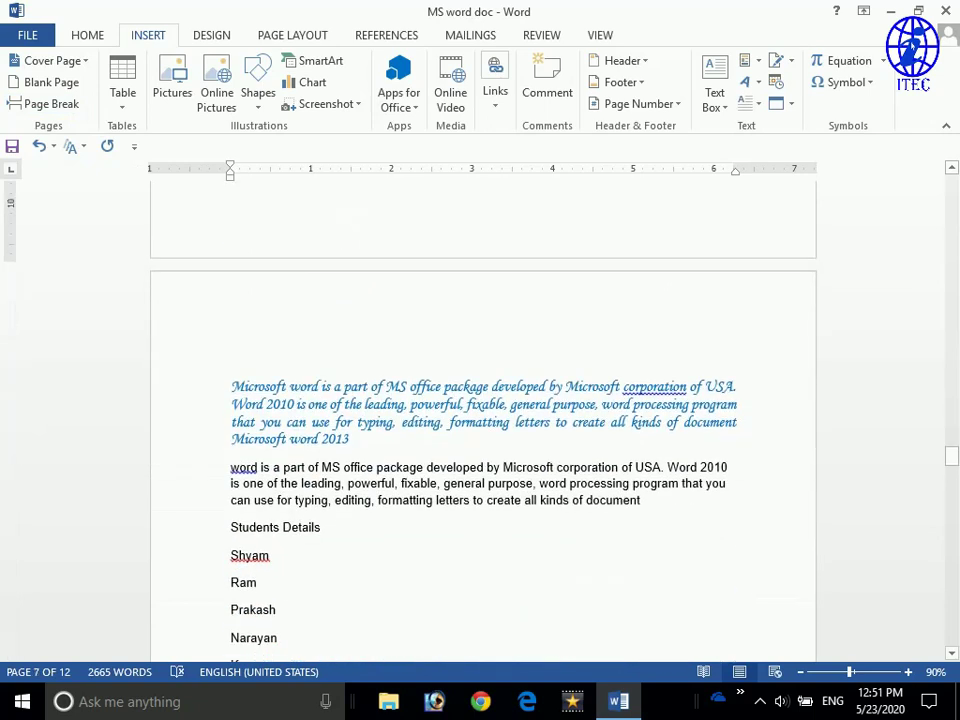
click(286, 422)
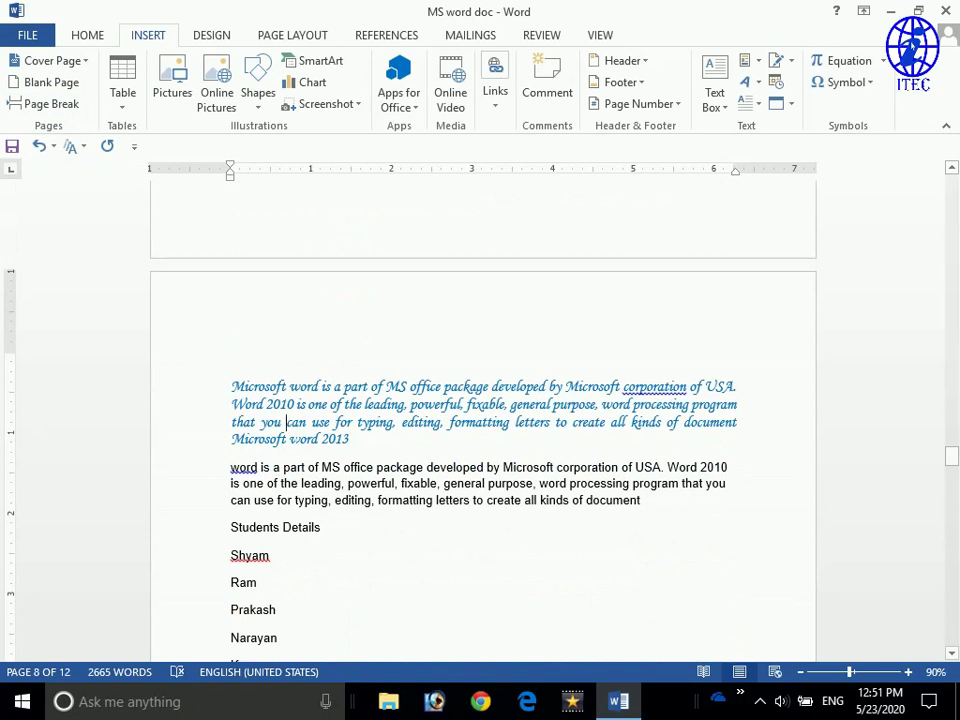
key(ctrl+v)
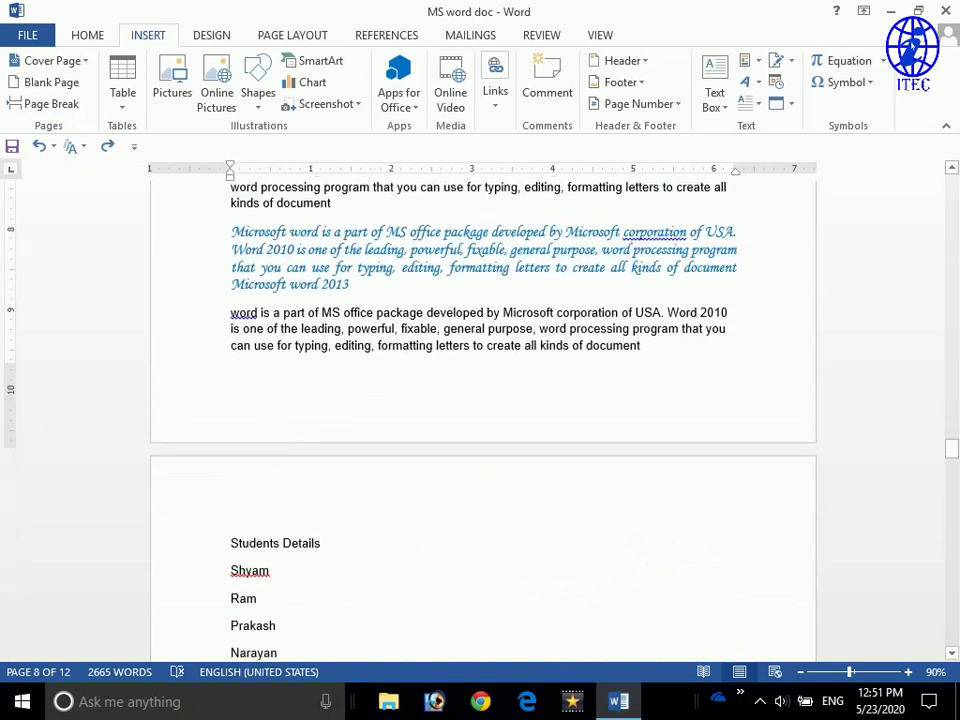
scroll(483, 400, up, 3)
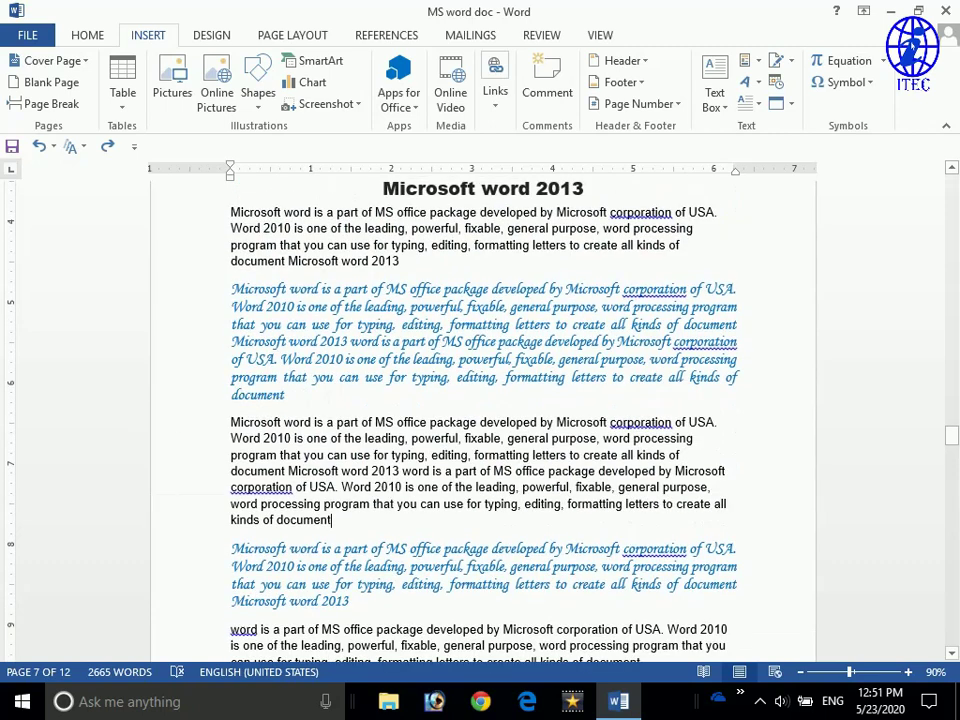
click(285, 395)
scroll(483, 420, down, 2)
scroll(483, 420, down, 2)
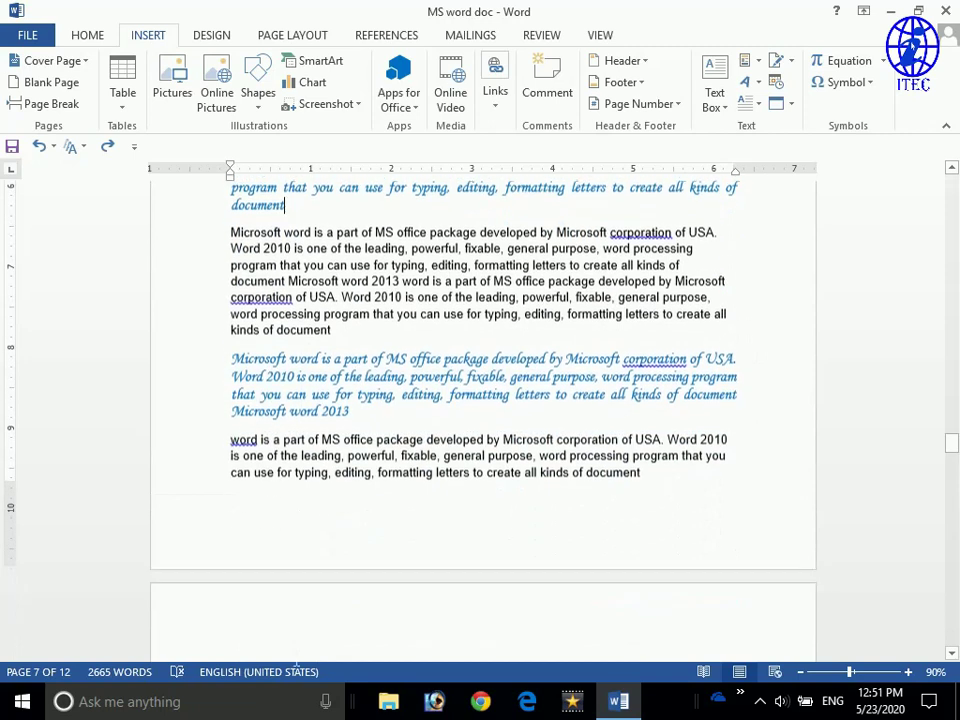
scroll(483, 420, down, 1)
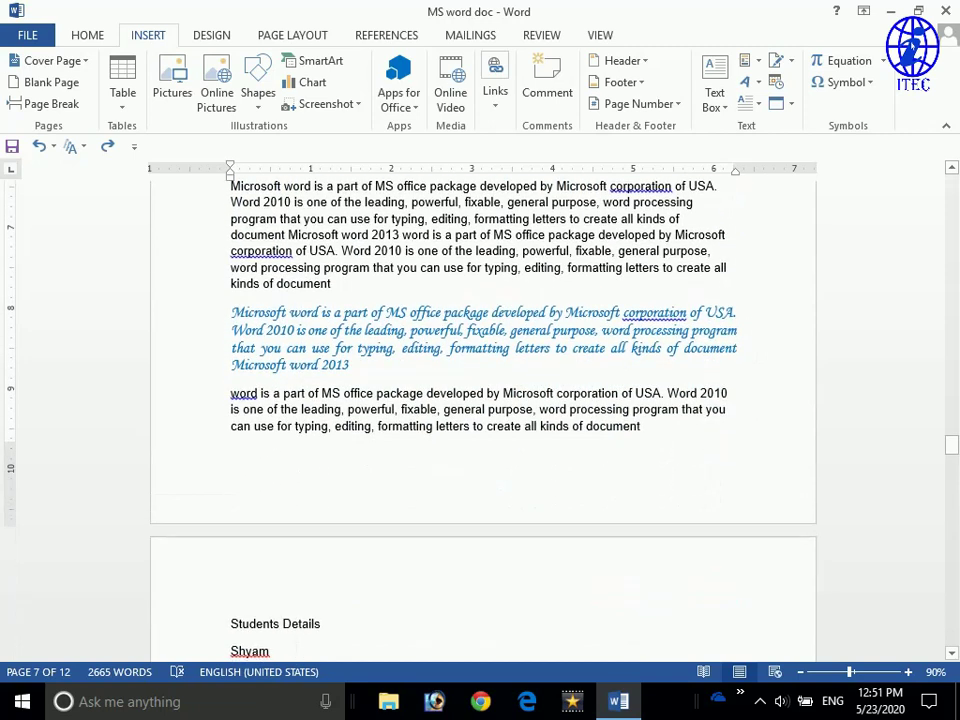
scroll(483, 420, up, 3)
scroll(483, 420, up, 3)
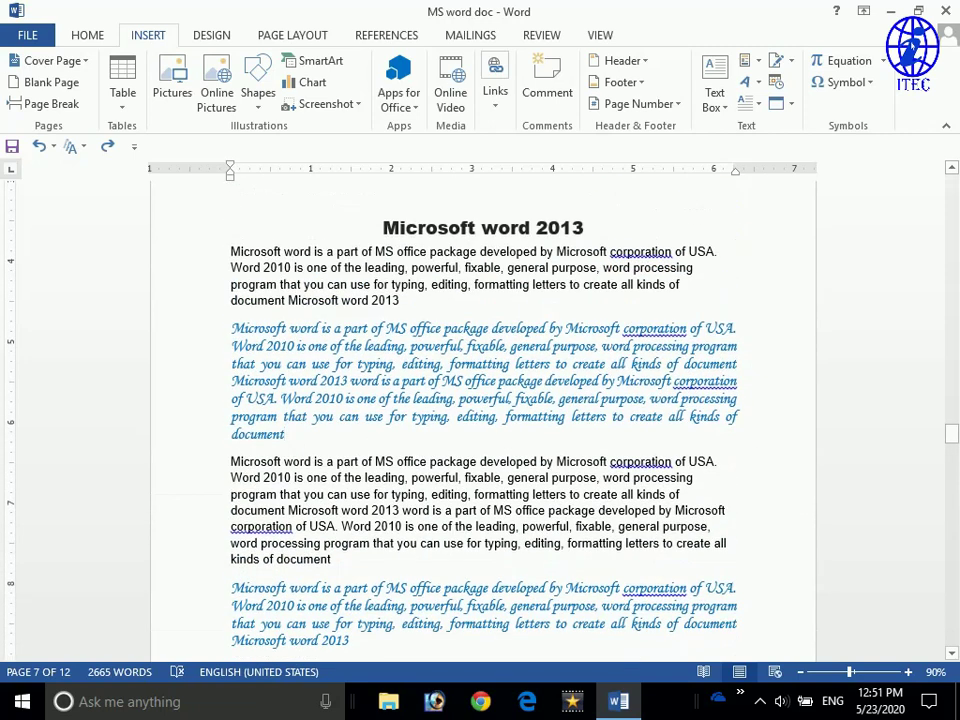
click(280, 434)
scroll(483, 420, down, 1)
scroll(483, 420, down, 4)
scroll(483, 420, down, 3)
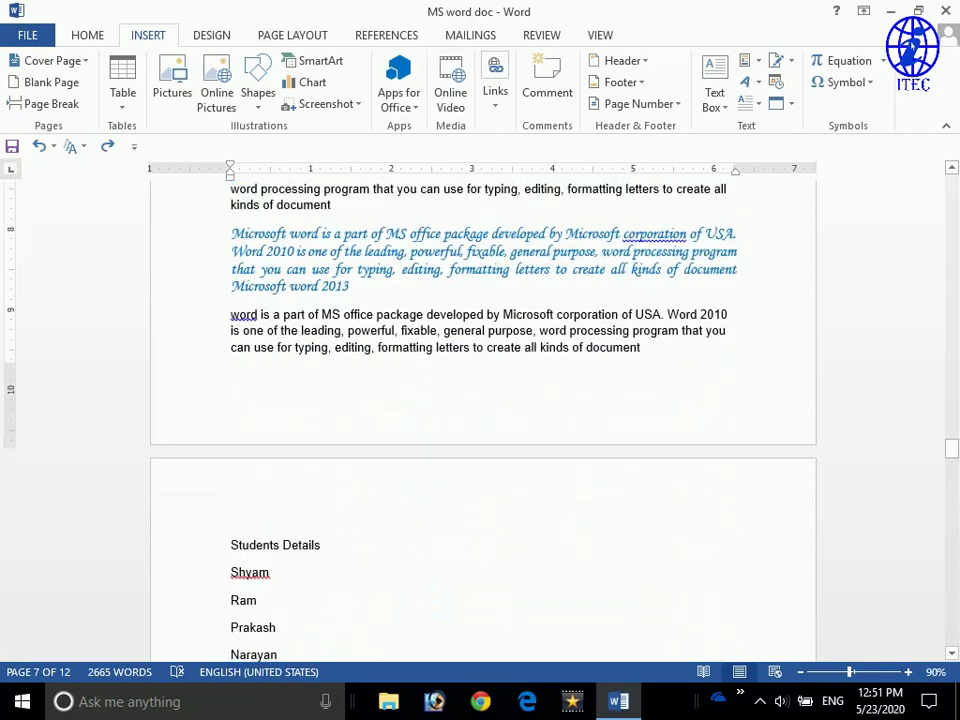
scroll(483, 420, up, 3)
scroll(483, 420, up, 4)
scroll(483, 420, up, 1)
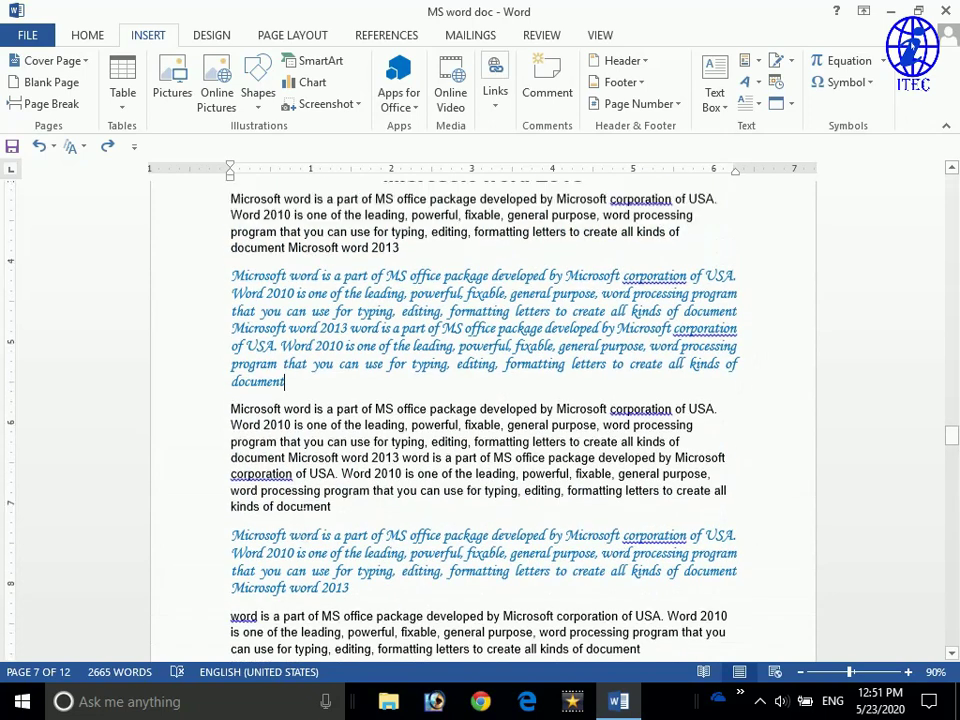
scroll(483, 420, up, 1)
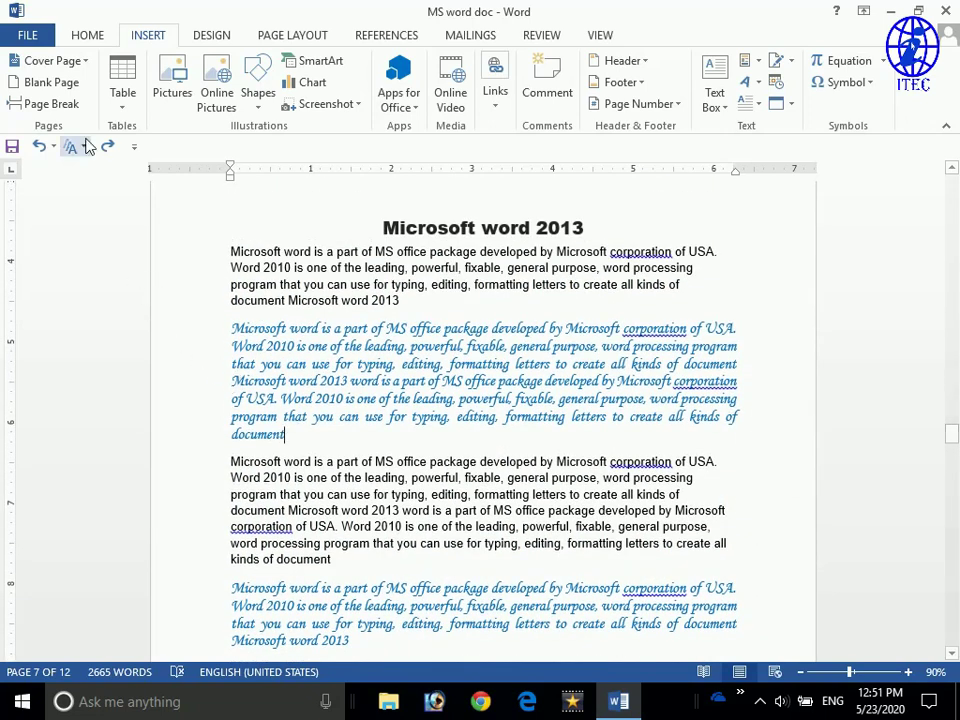
click(72, 103)
click(72, 103)
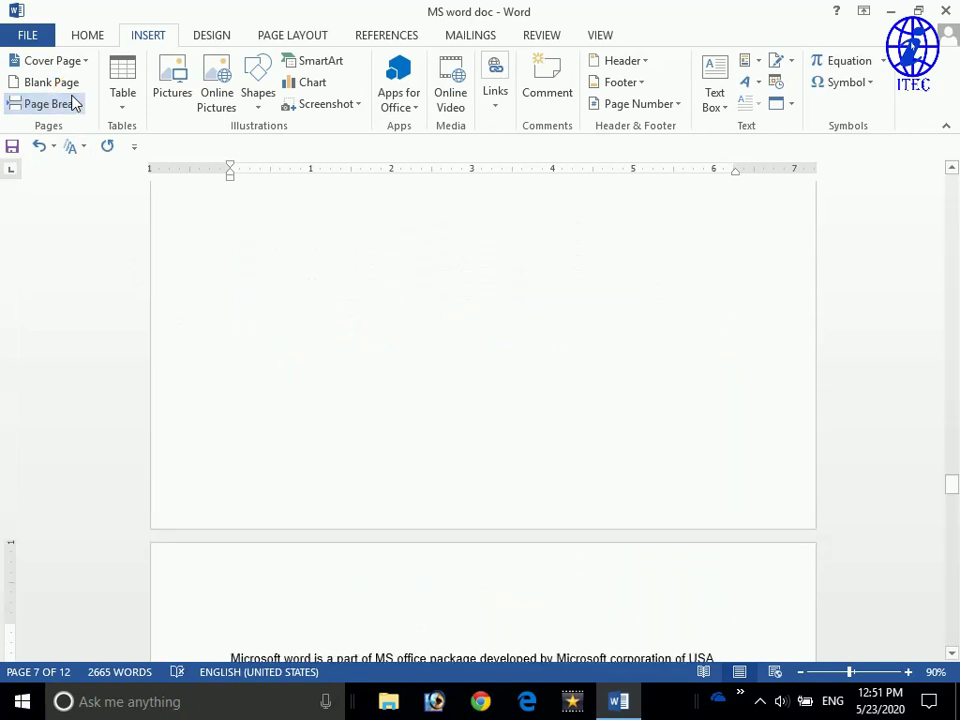
key(ctrl+z)
key(ctrl+z)
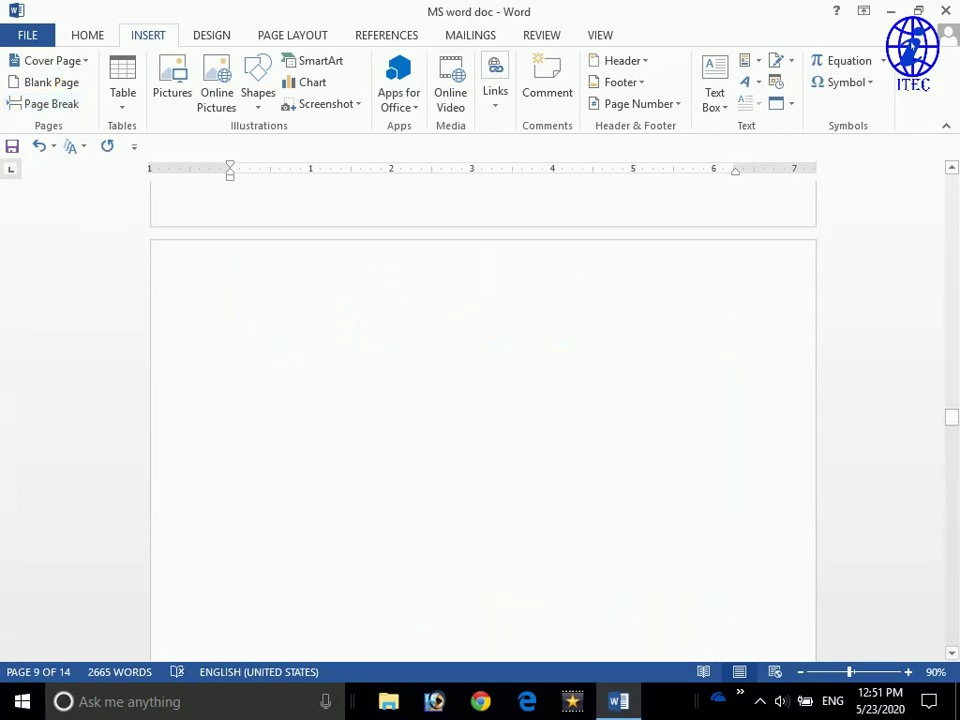
key(ctrl+z)
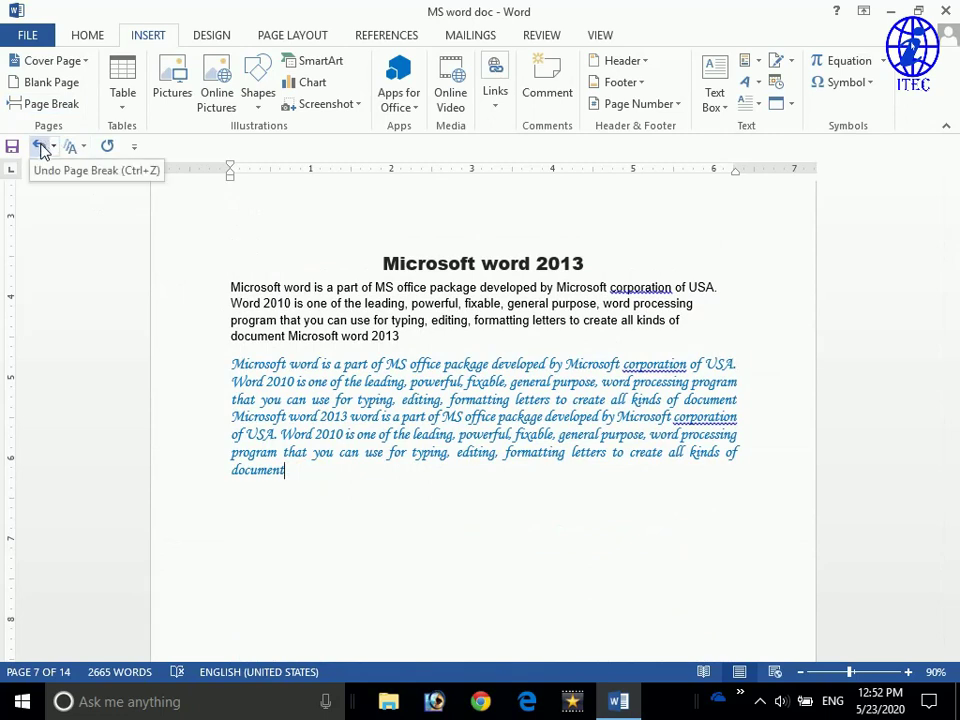
click(40, 148)
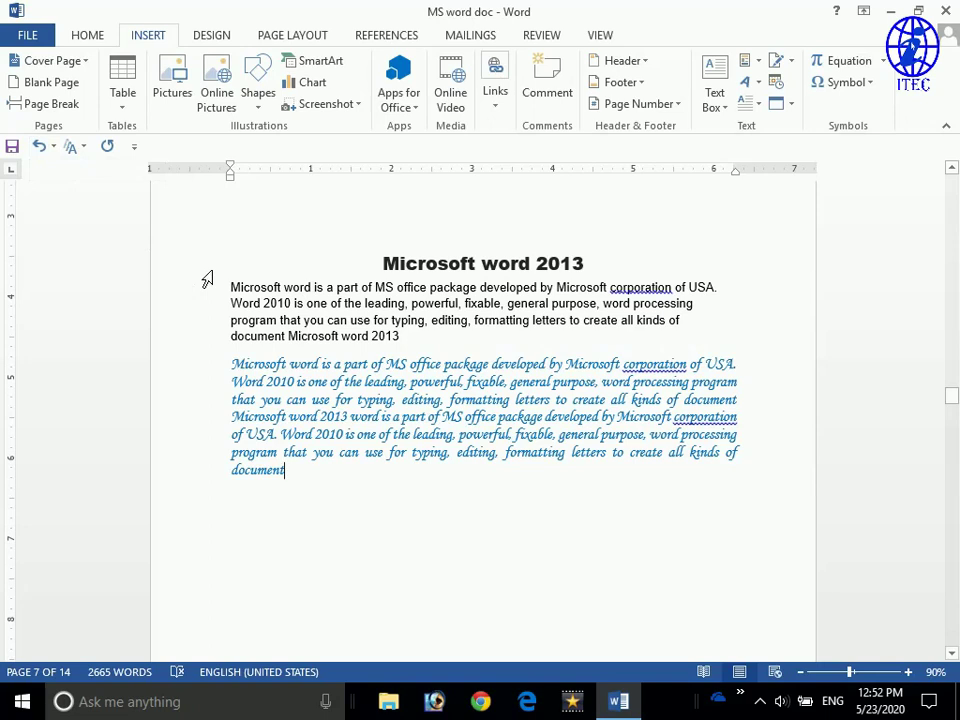
- Pull the following text up after the italic paragraph and delete number lines 4 through 5000
key(BackSpace)
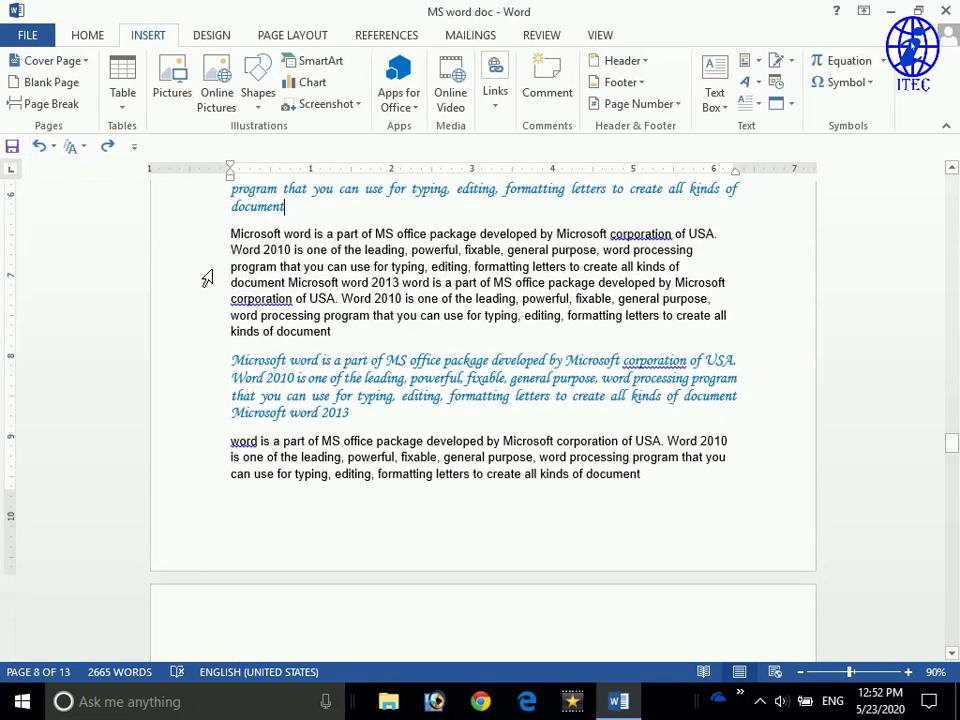
scroll(483, 400, up, 5)
scroll(483, 400, up, 5)
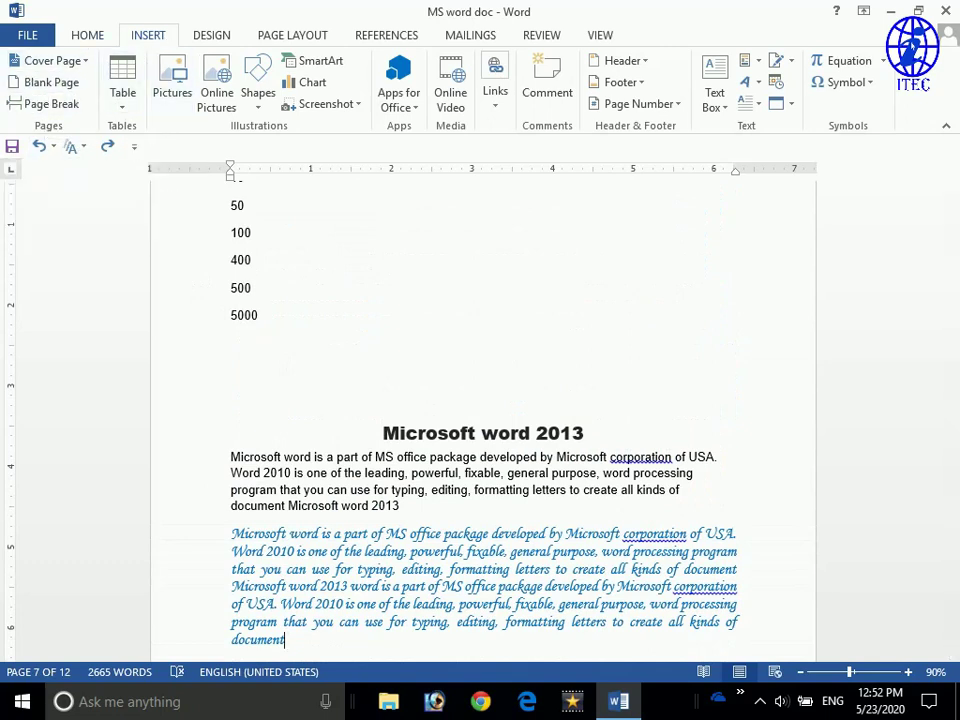
scroll(483, 410, up, 3)
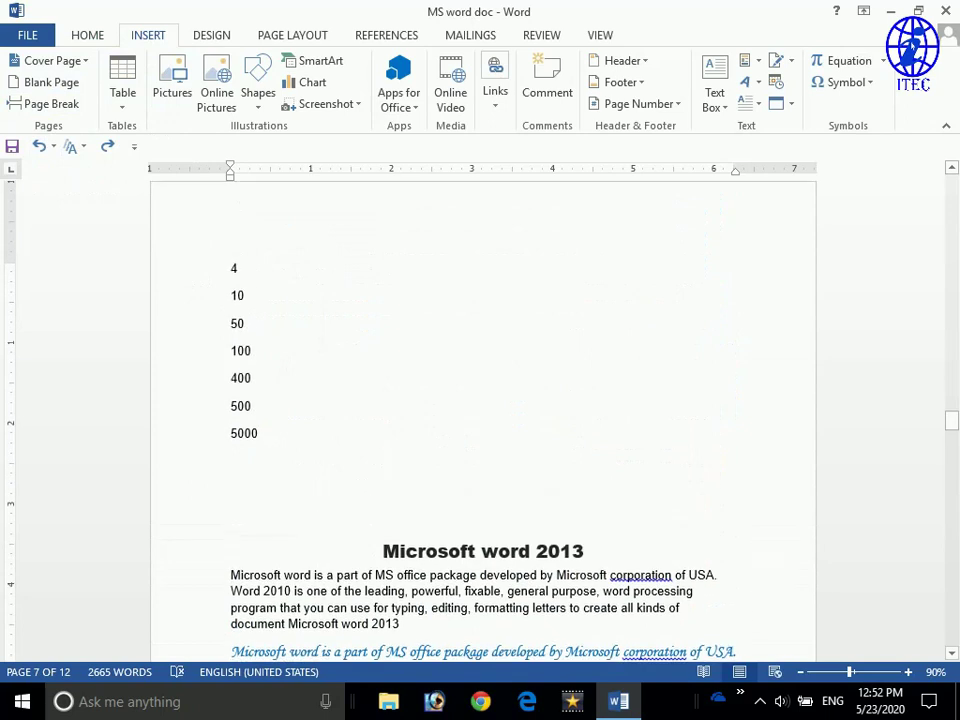
drag(236, 470, 224, 275)
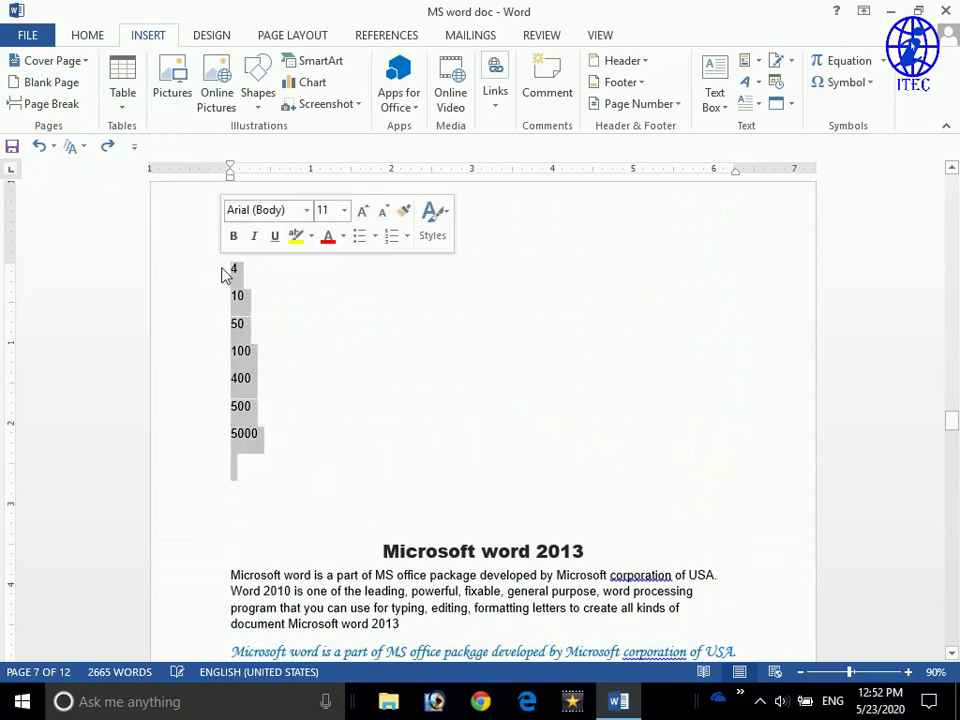
key(Delete)
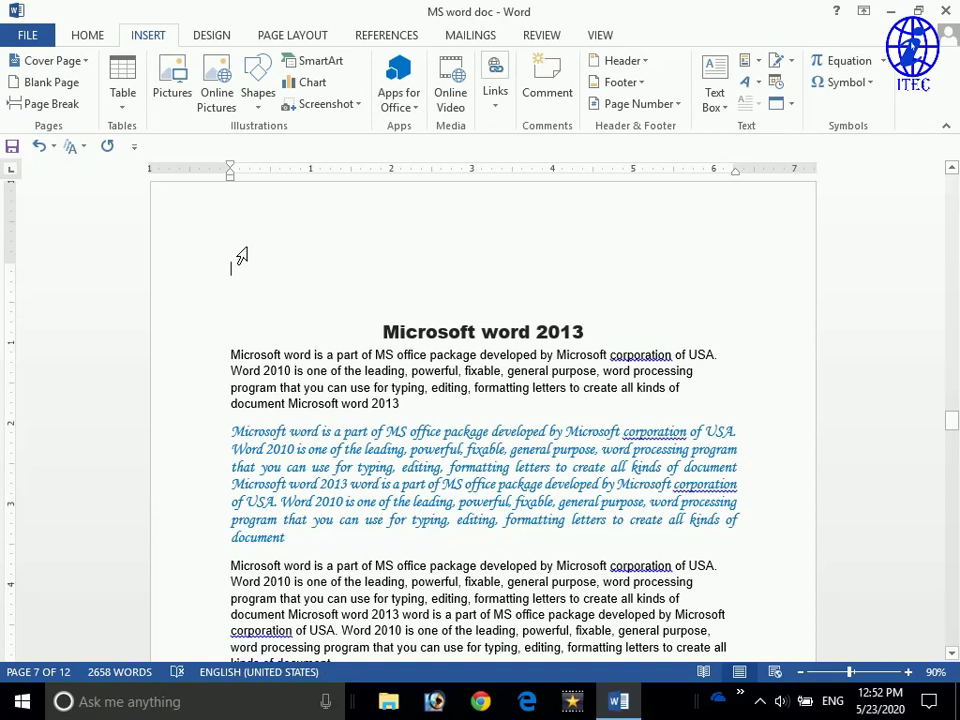
- Delete the paragraph and student names from 'word is a part…' down to Bishal
scroll(240, 257, down, 5)
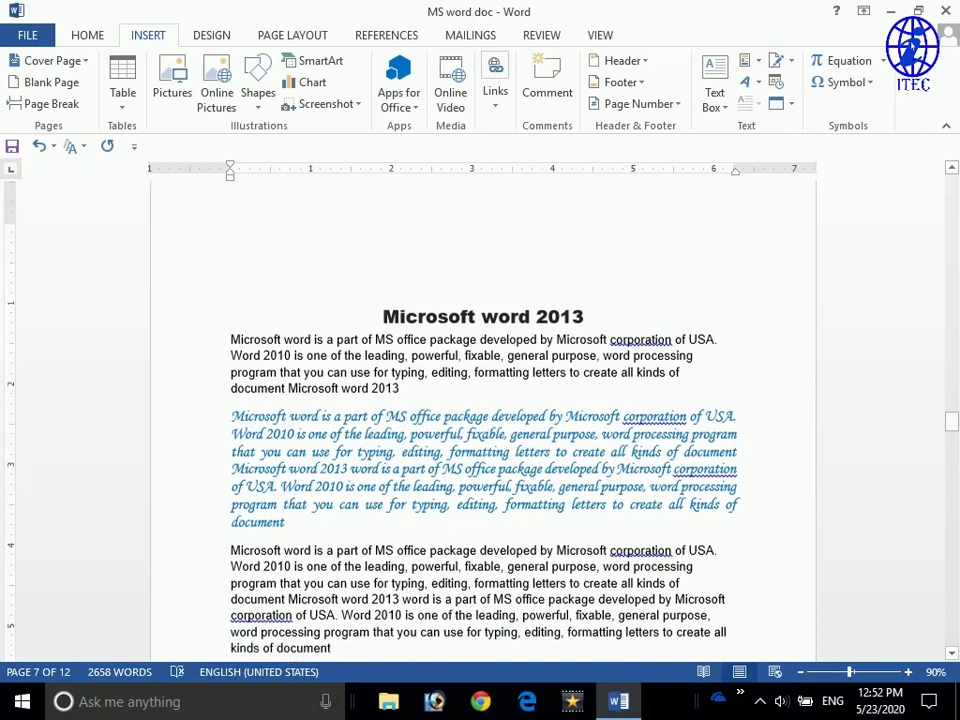
scroll(244, 258, down, 5)
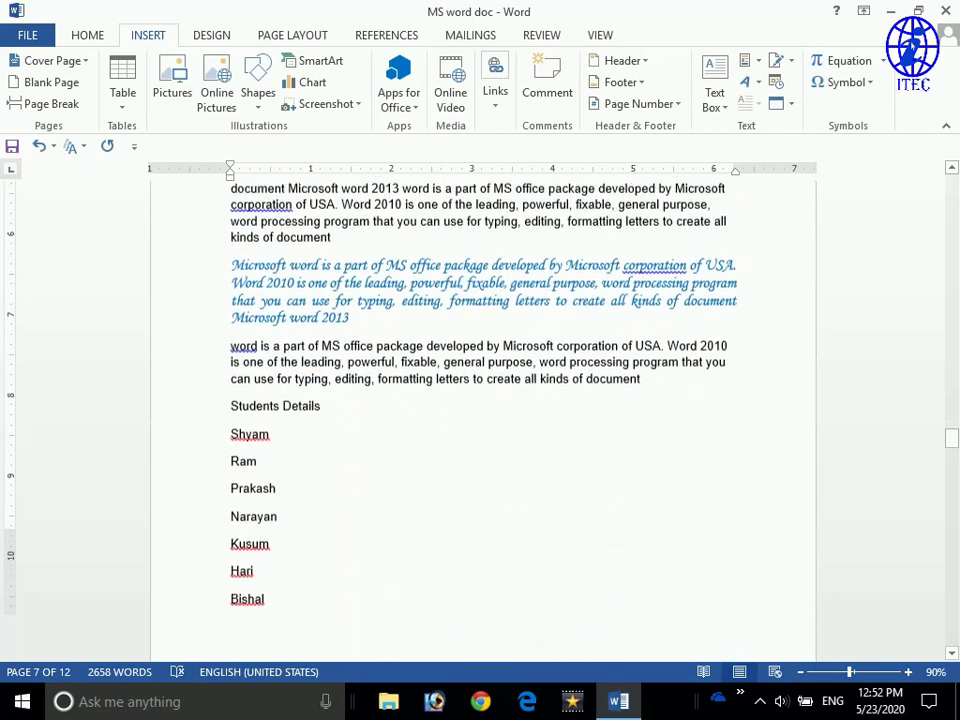
mouse_move(289, 401)
mouse_down()
mouse_move(240, 178)
mouse_move(231, 520)
mouse_move(231, 468)
mouse_up()
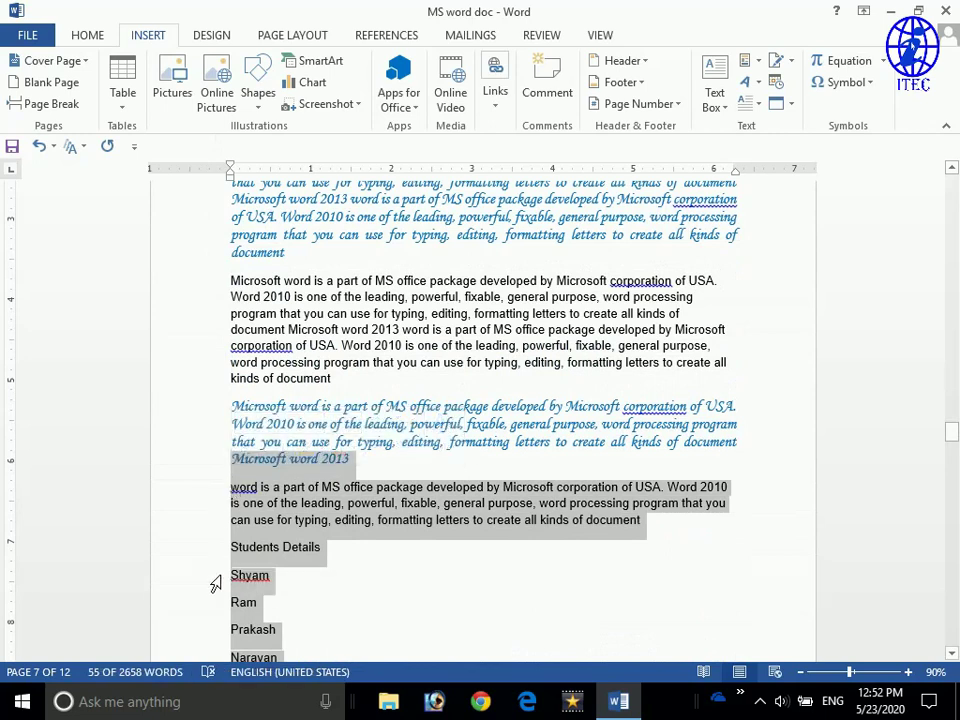
scroll(200, 605, down, 2)
scroll(231, 606, down, 2)
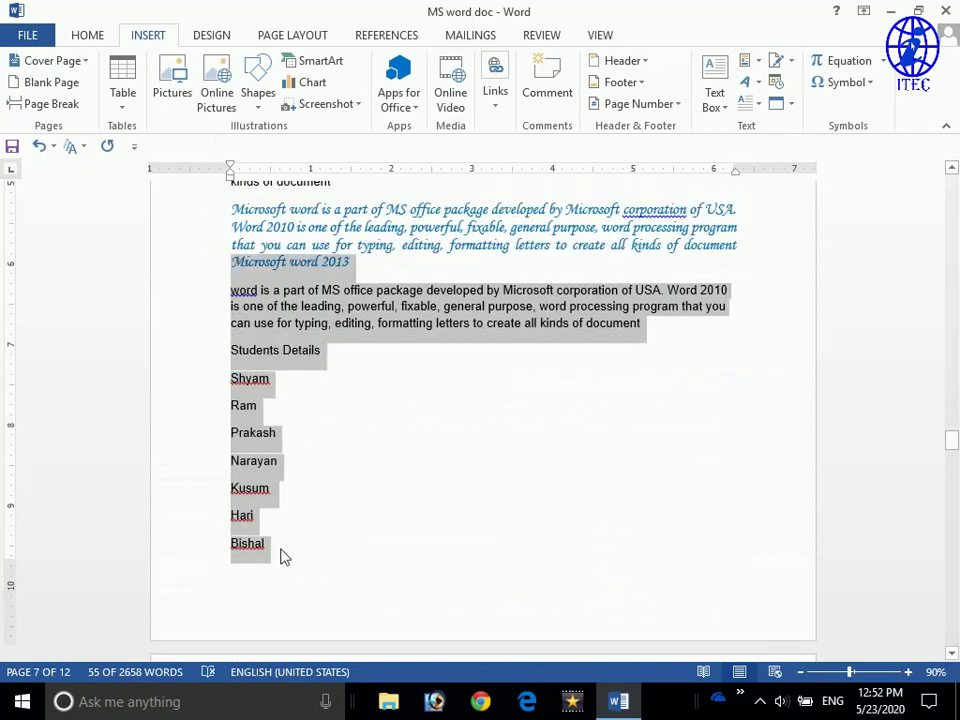
click(231, 508)
mouse_move(265, 544)
mouse_down()
mouse_move(231, 461)
mouse_move(233, 292)
mouse_up()
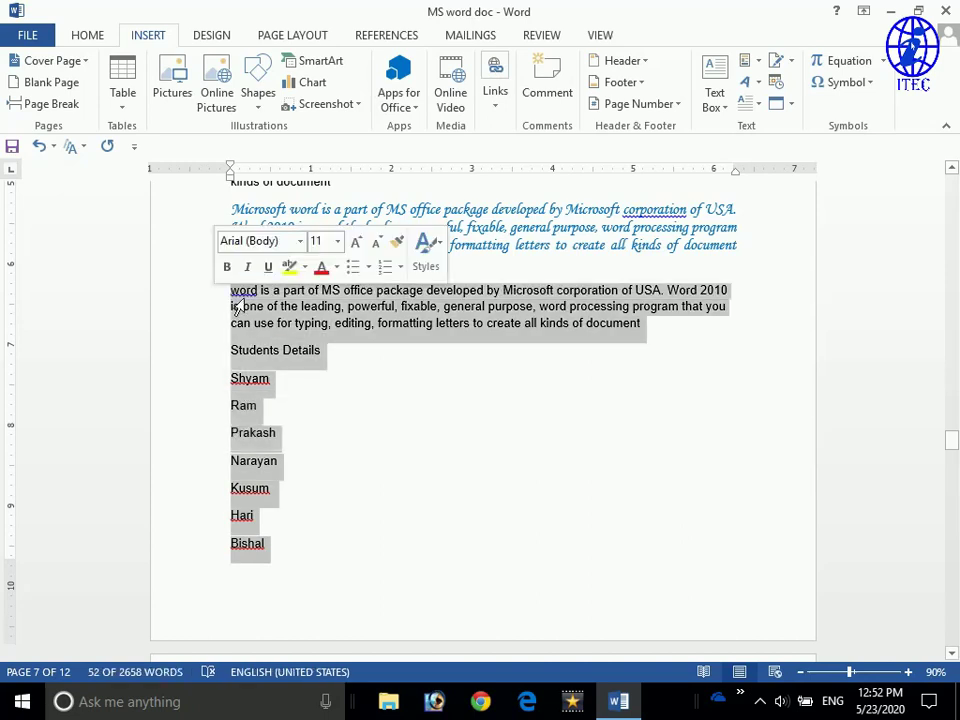
key(Delete)
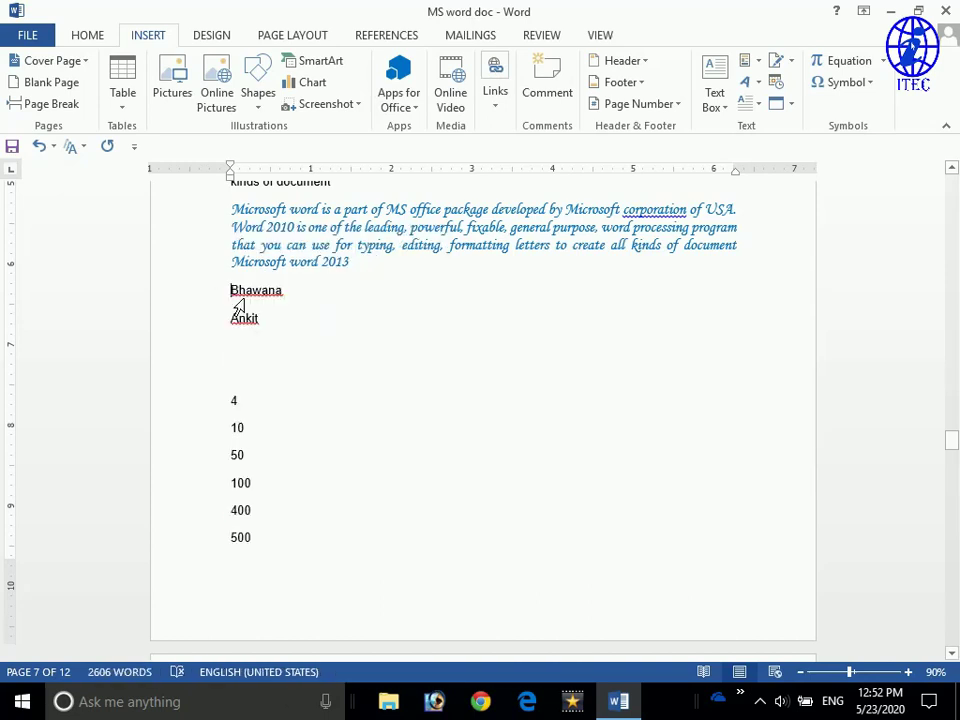
- Delete the lines from Bhawana through 500 and remove the stray '=' character
drag(230, 540, 226, 311)
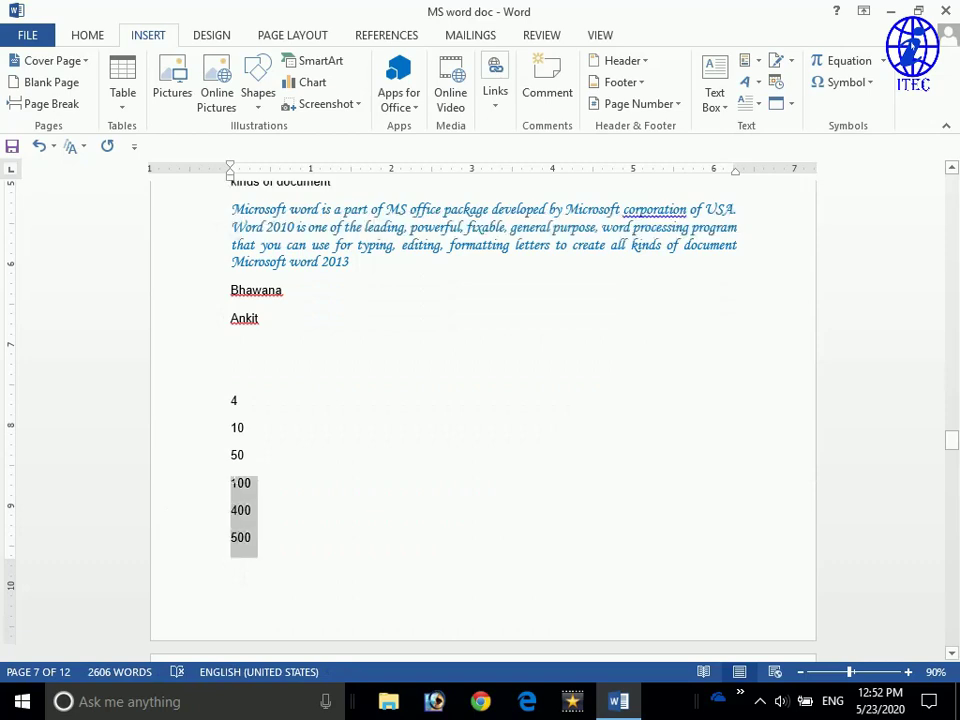
key(Delete)
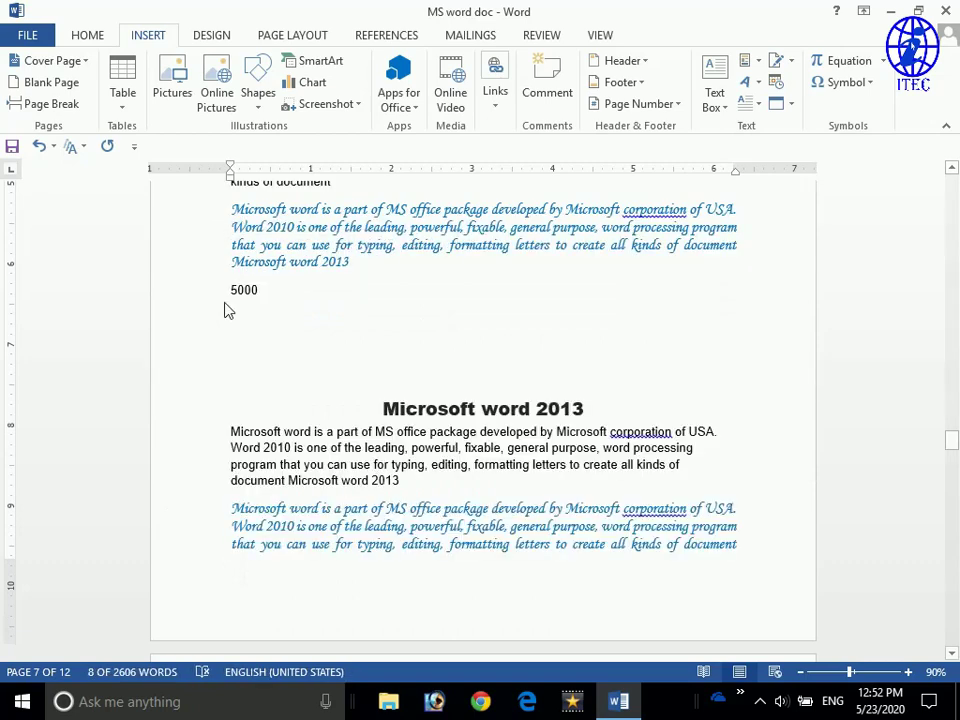
text(=)
key(Return)
key(Return)
key(Return)
key(Return)
key(Return)
key(Return)
key(Return)
key(Return)
key(Return)
key(Return)
key(Return)
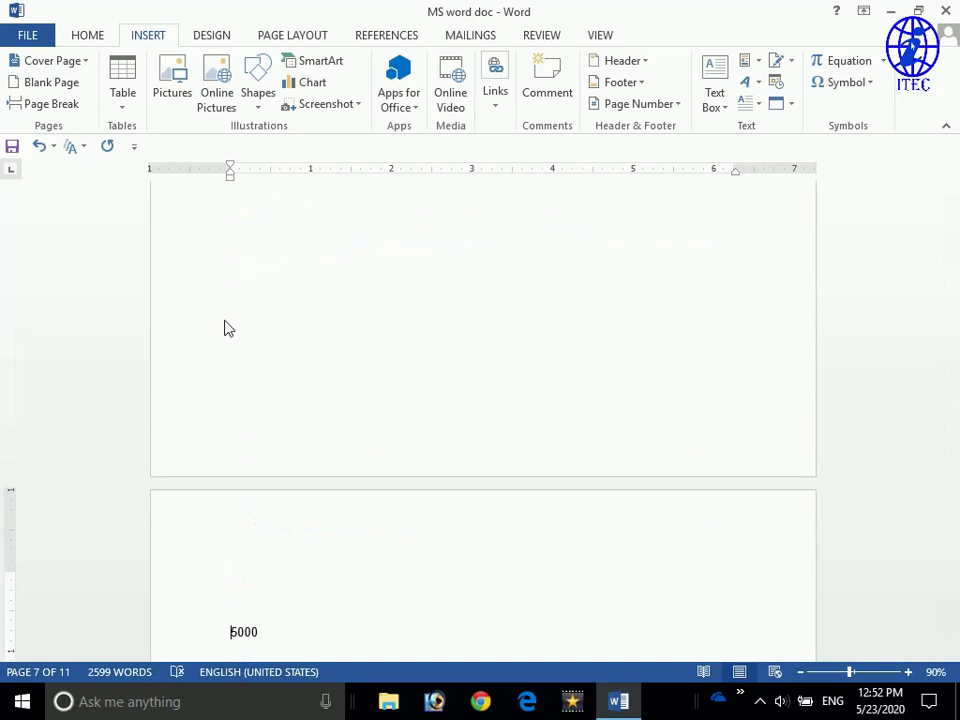
scroll(228, 326, down, 2)
scroll(253, 256, up, 5)
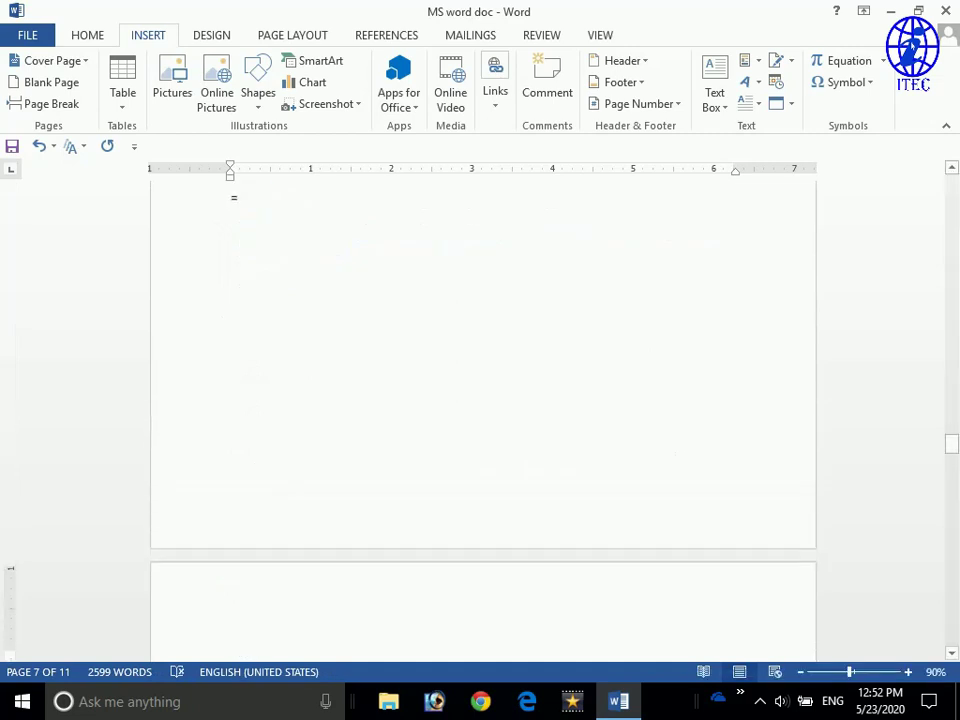
click(238, 283)
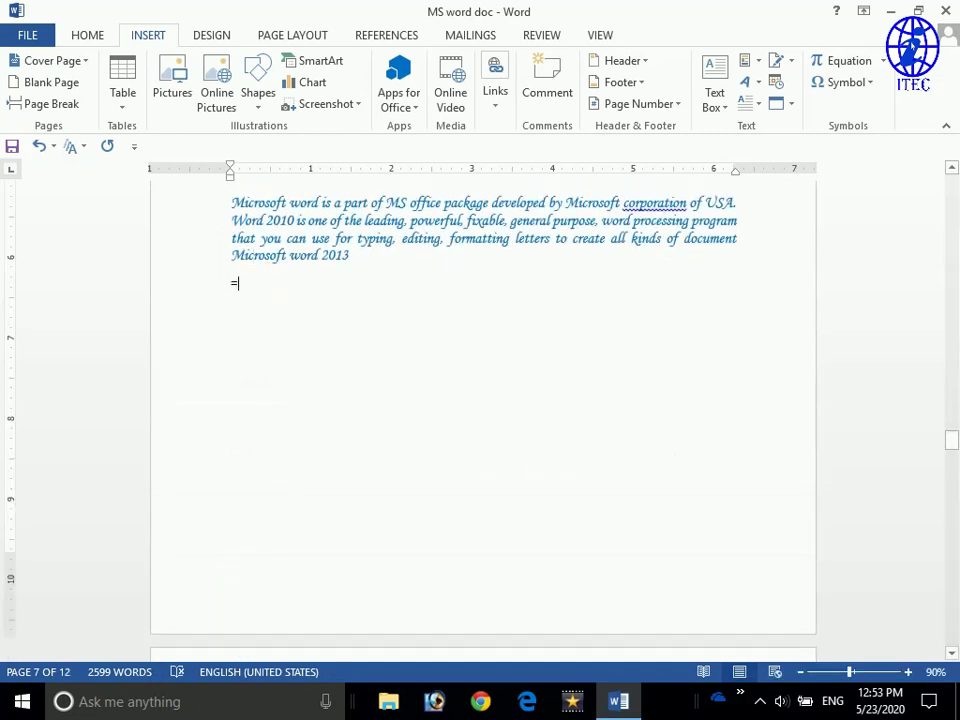
key(BackSpace)
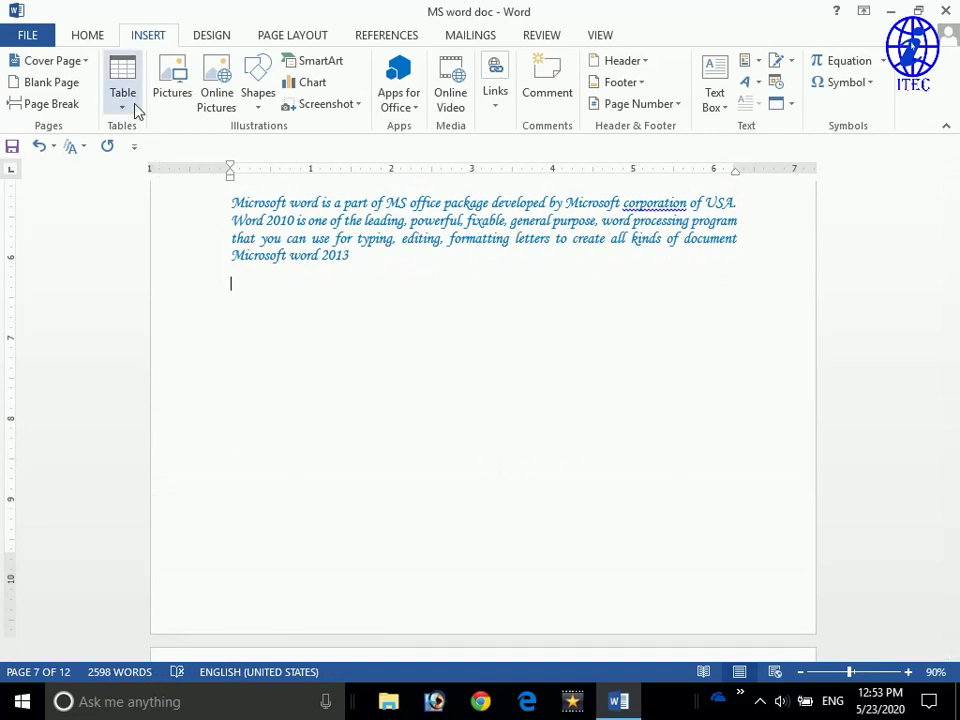
click(90, 38)
click(156, 38)
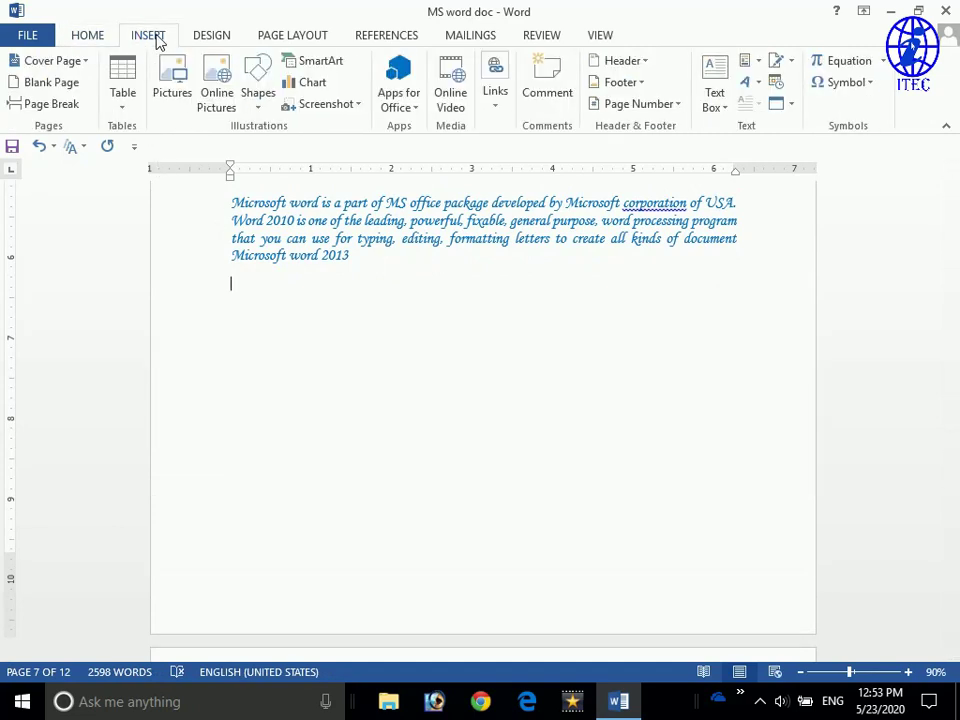
- Open the Insert tab's Table grid, previewing a 4-column, 5-row table below the blue paragraph
click(121, 90)
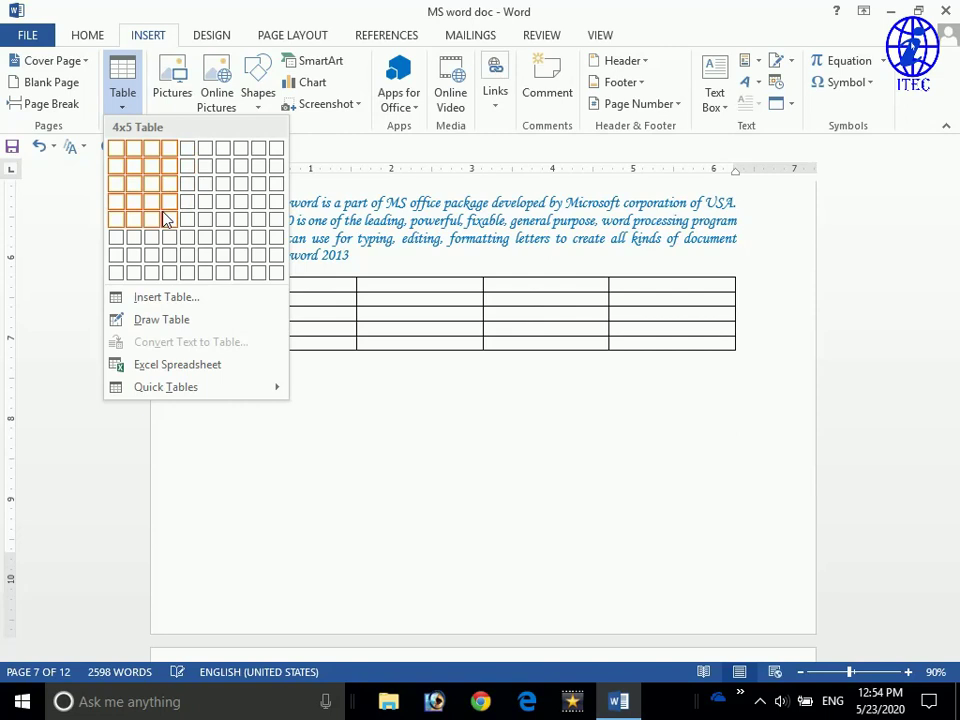
- Insert a 4-column, 5-row table and drag its corner handle to enlarge it
click(167, 219)
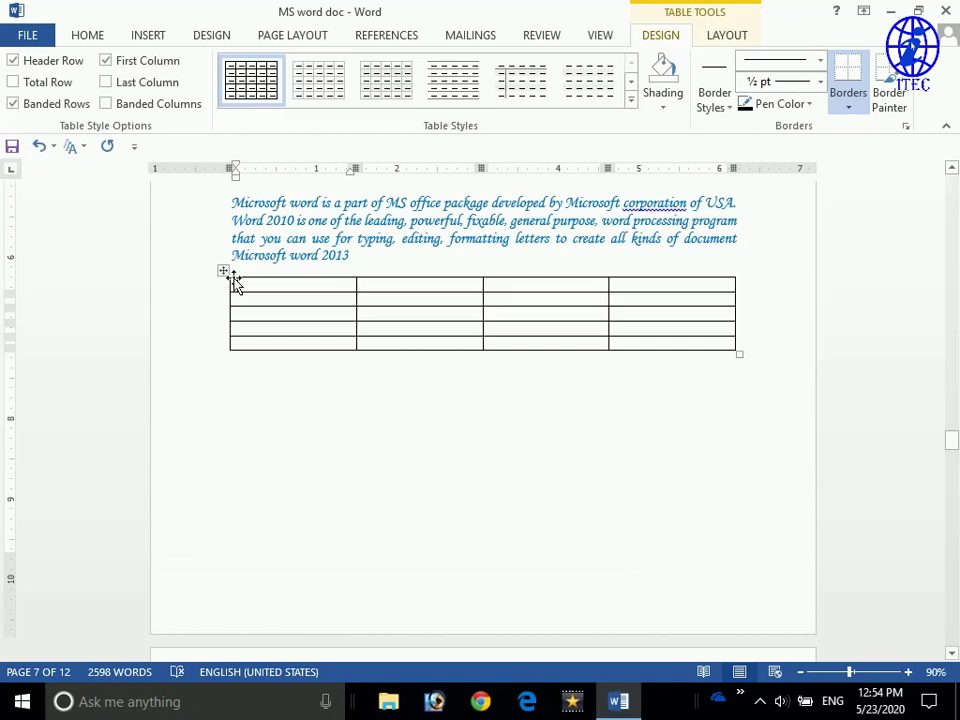
drag(225, 269, 225, 364)
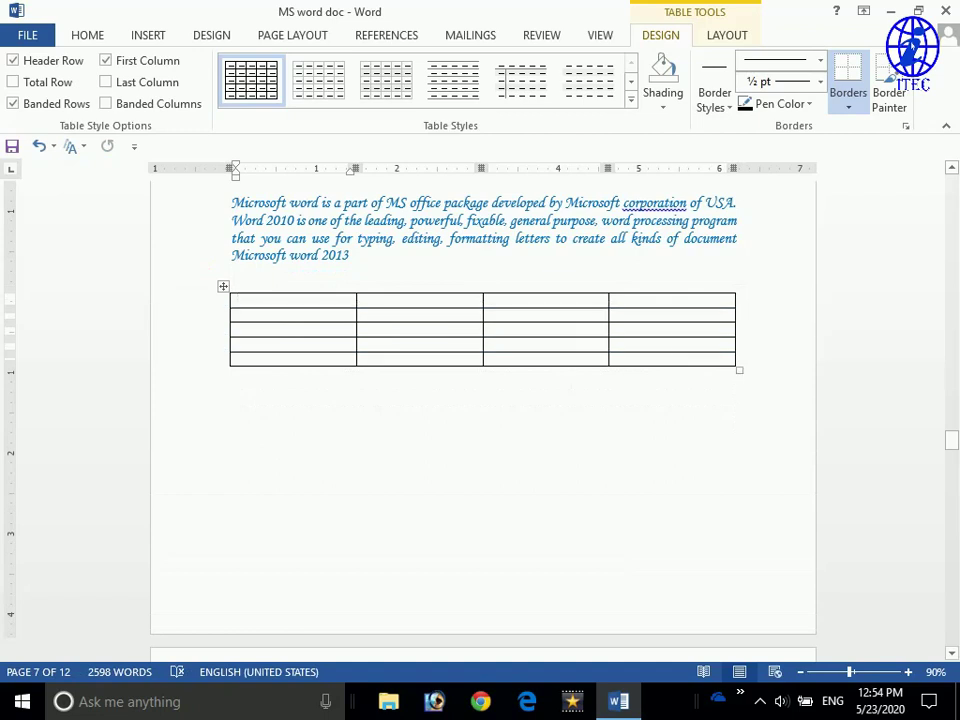
mouse_move(745, 375)
mouse_down()
mouse_move(790, 466)
mouse_move(786, 455)
mouse_up()
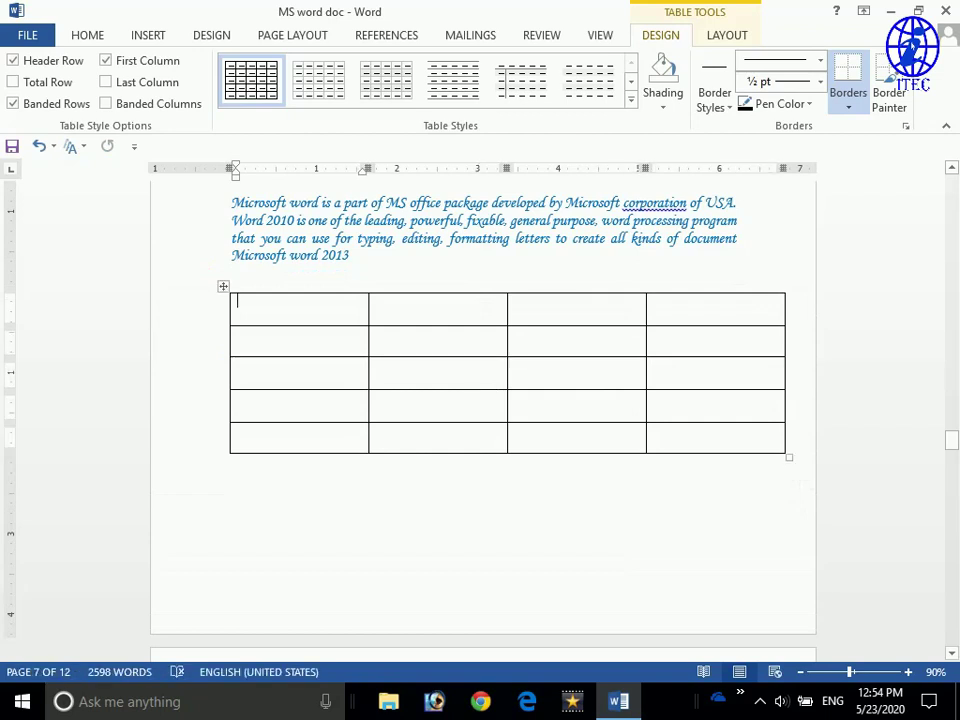
- Move through the first column's cells and select the first three columns in turn
click(261, 340)
key(Down)
key(Down)
key(Down)
key(Up)
key(Up)
key(Up)
key(Down)
key(Down)
key(Up)
key(shift+Right)
key(shift+Right)
key(shift+Right)
key(shift+Right)
key(Down)
key(shift+Right)
key(shift+Right)
key(shift+Right)
key(shift+Right)
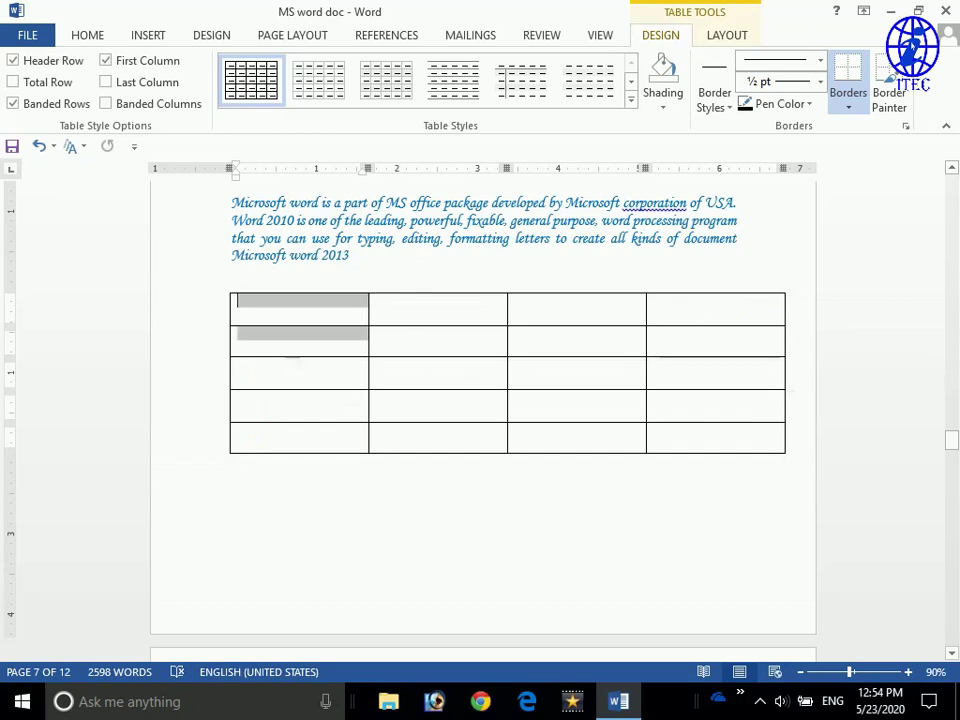
drag(300, 309, 300, 438)
drag(438, 309, 438, 438)
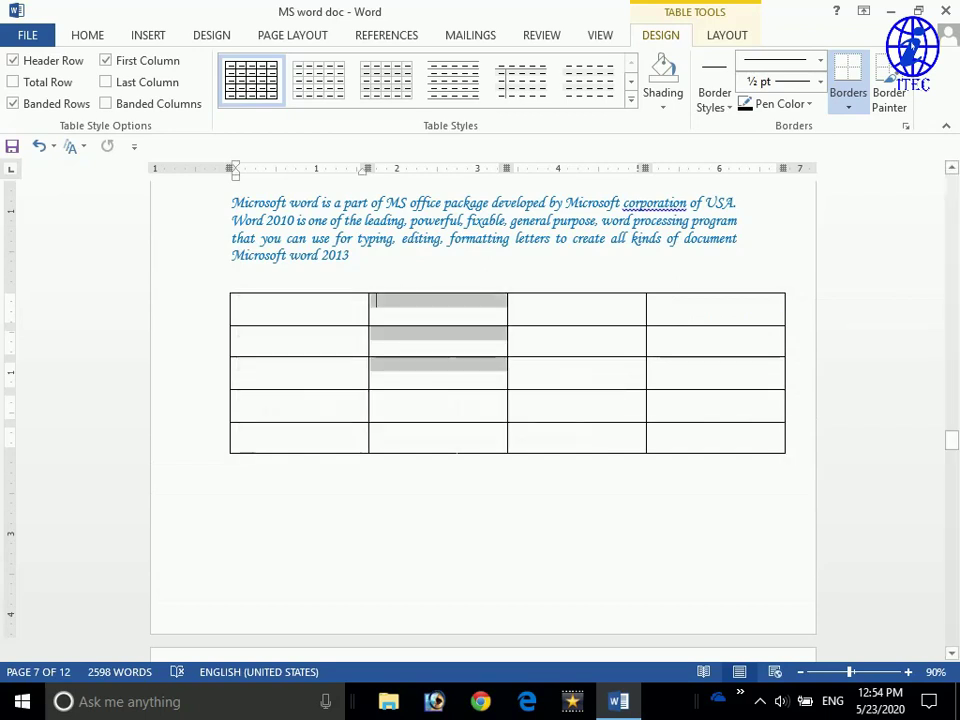
drag(576, 309, 576, 438)
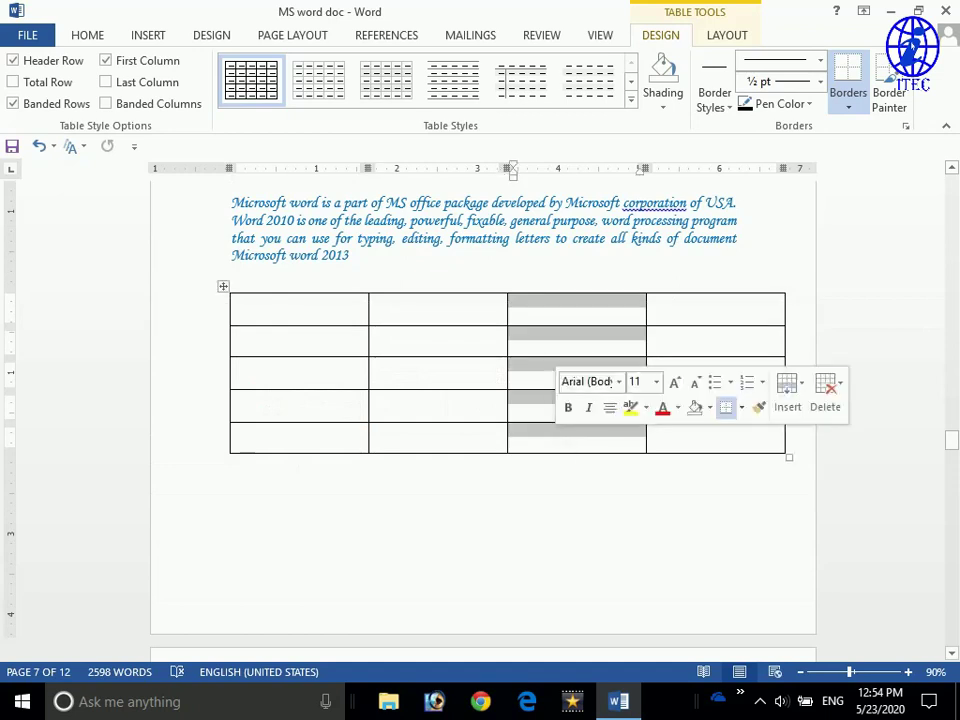
click(276, 314)
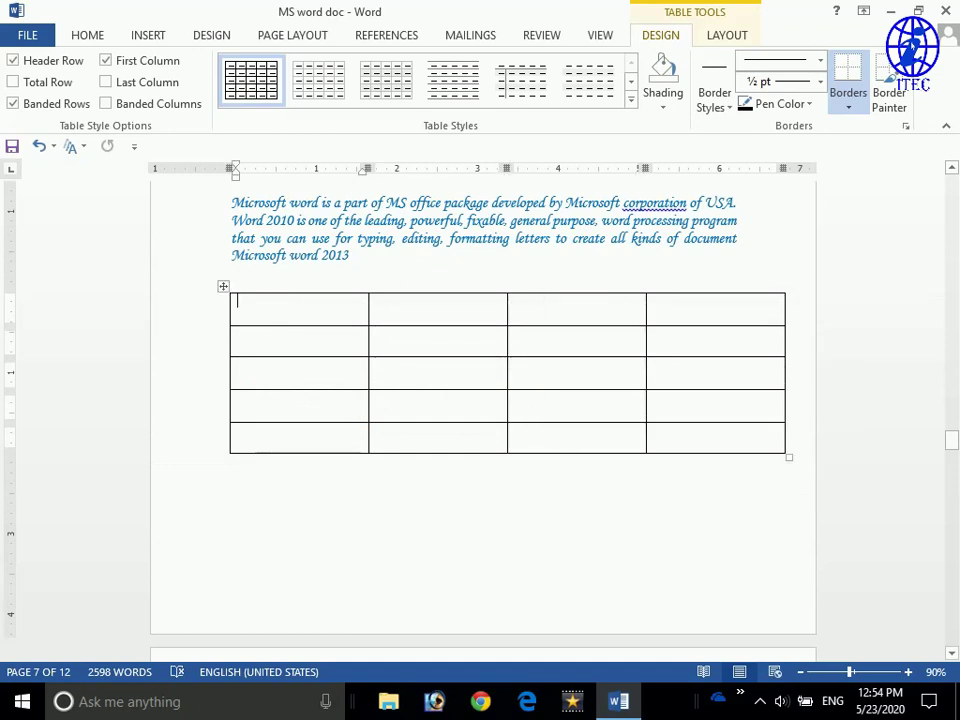
- Place the caret on the line below the table
click(231, 484)
scroll(112, 238, down, 1)
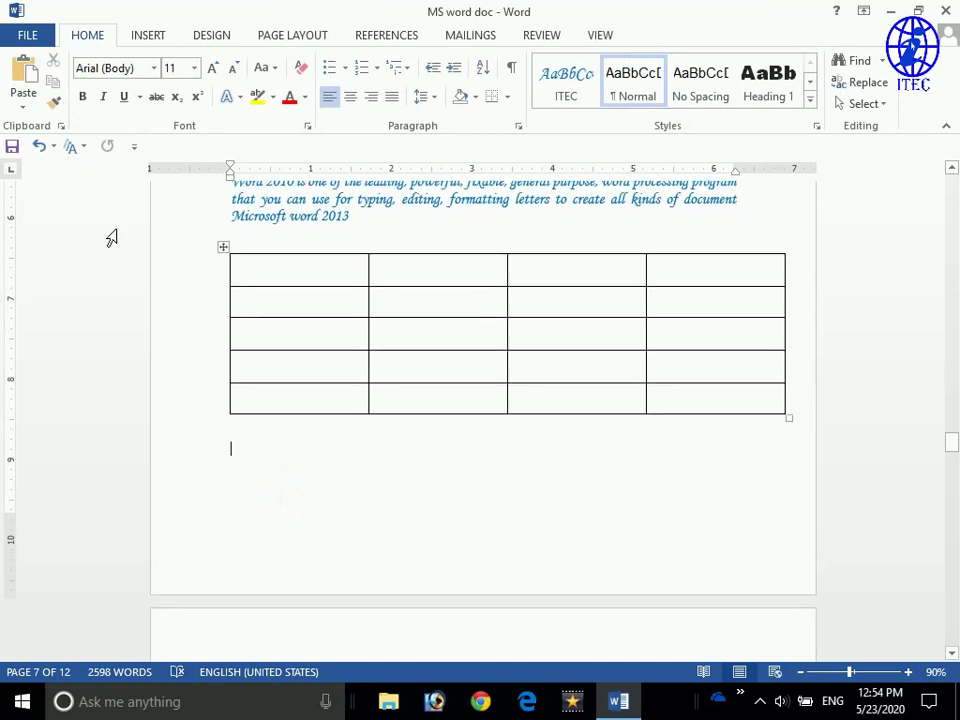
click(151, 35)
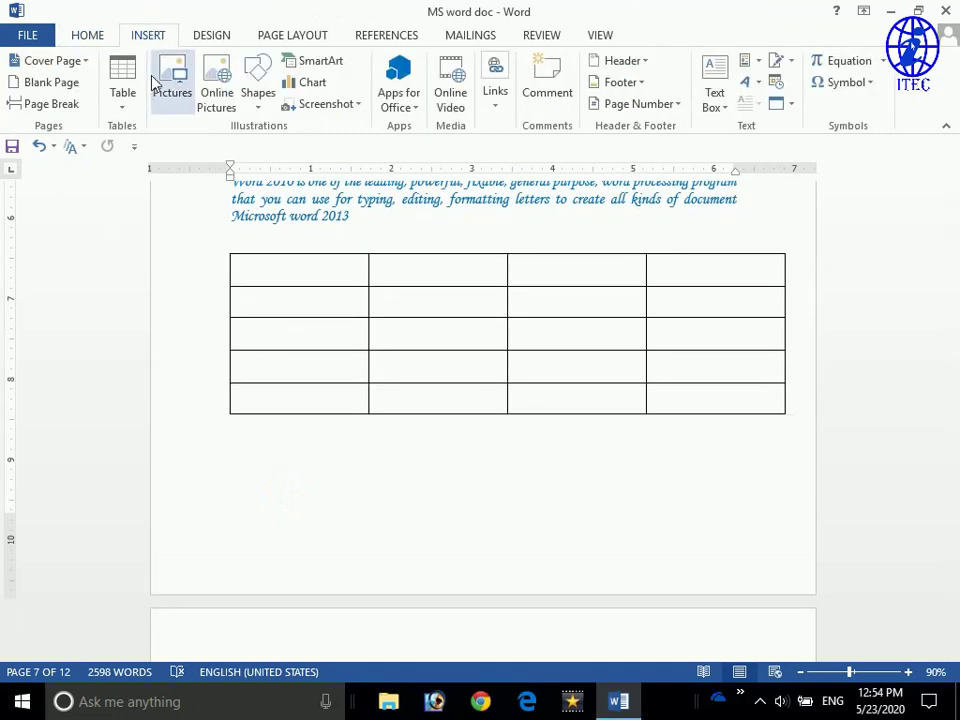
- Insert a 5-column, 6-row table below the first table using Insert Table
click(123, 104)
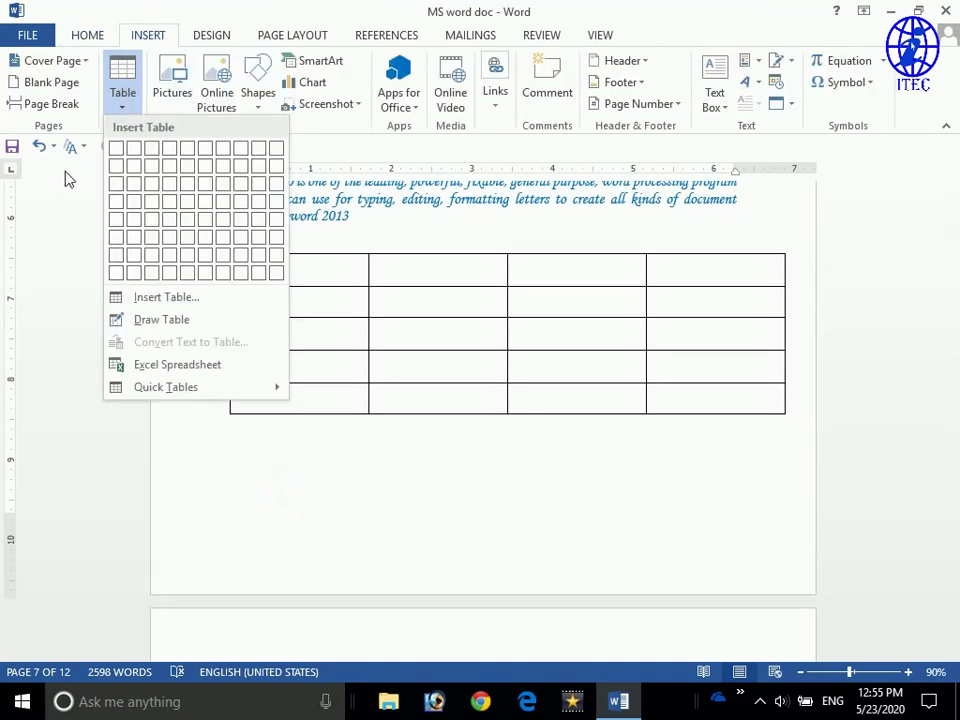
click(181, 304)
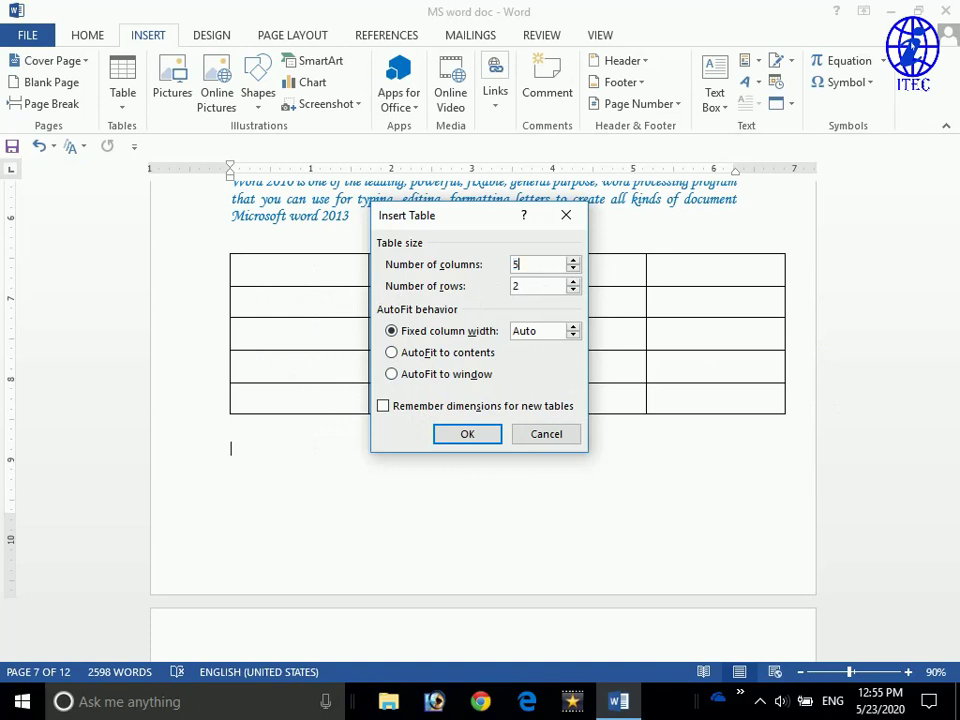
click(517, 284)
key(Tab)
text(6)
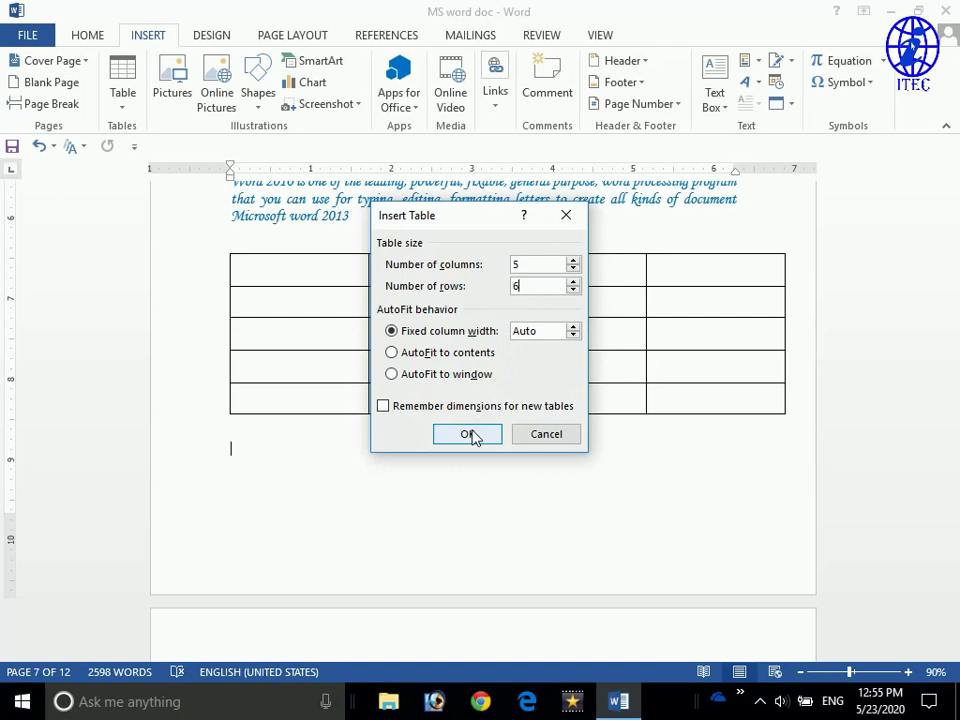
text(6)
click(478, 445)
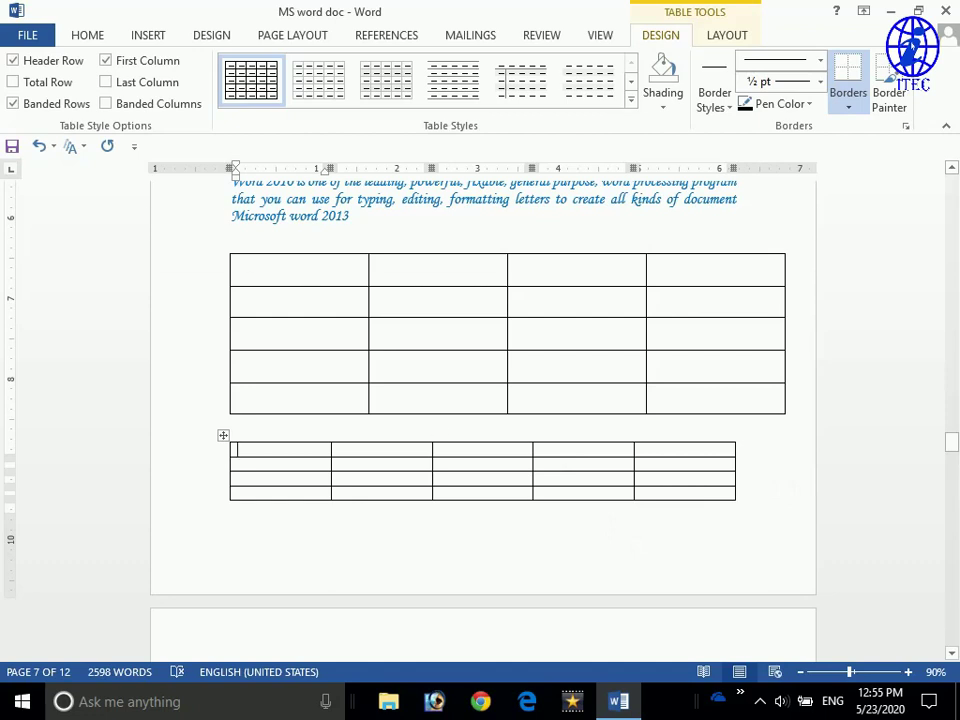
- Type the headings Name, Address, Basic Salary and Bonus into the table's header row
click(237, 262)
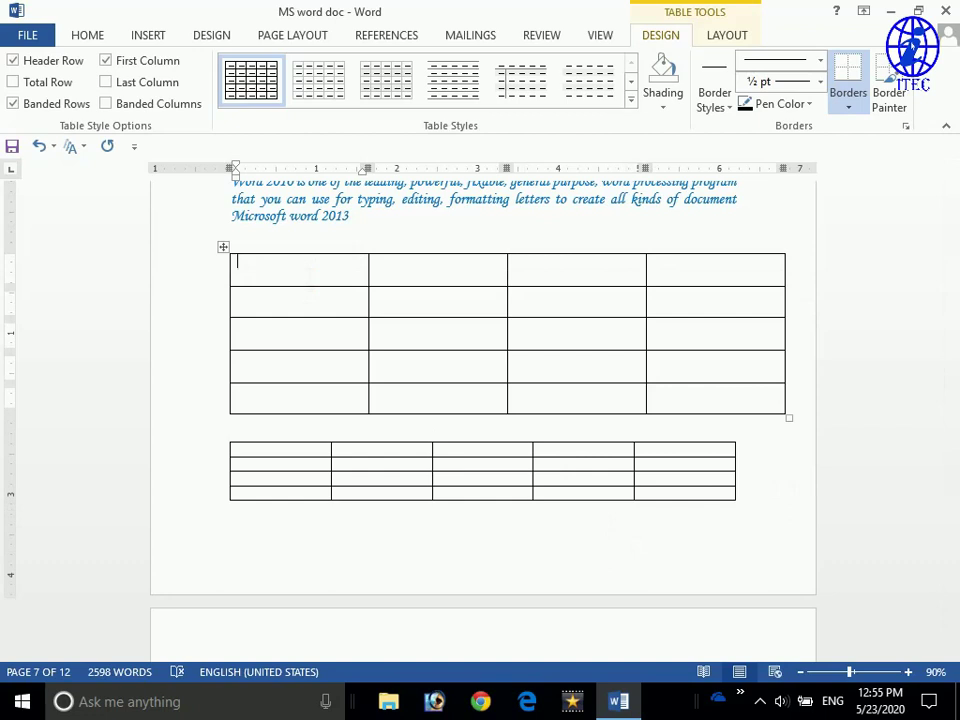
text(S.N)
click(376, 262)
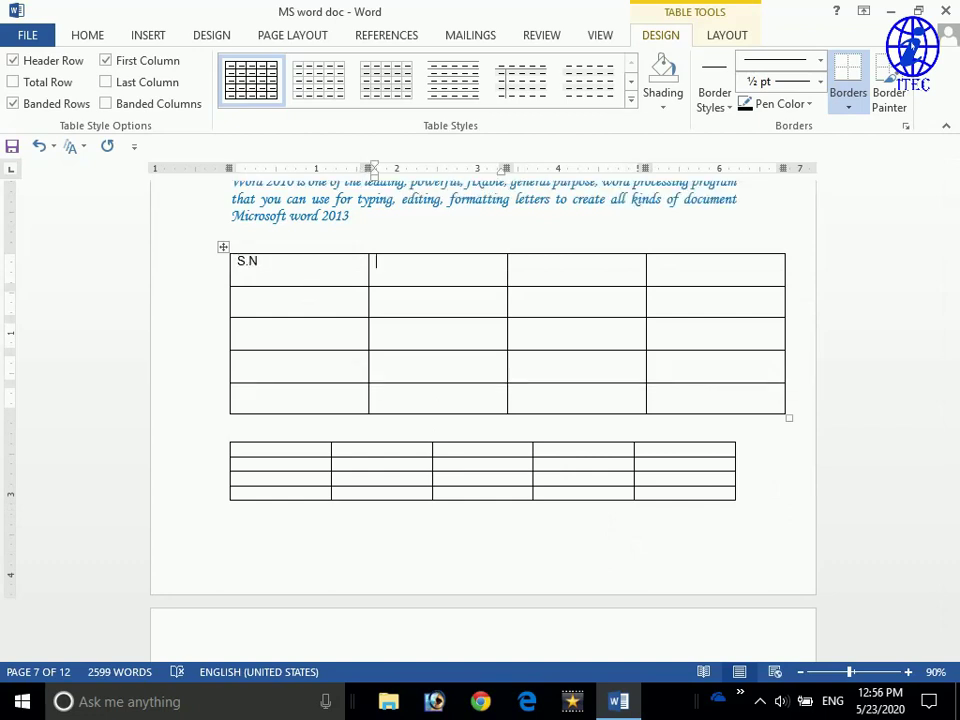
click(258, 261)
key(BackSpace)
key(BackSpace)
key(BackSpace)
text(Name)
key(Tab)
text(Address)
key(Tab)
text(Basic)
key(Tab)
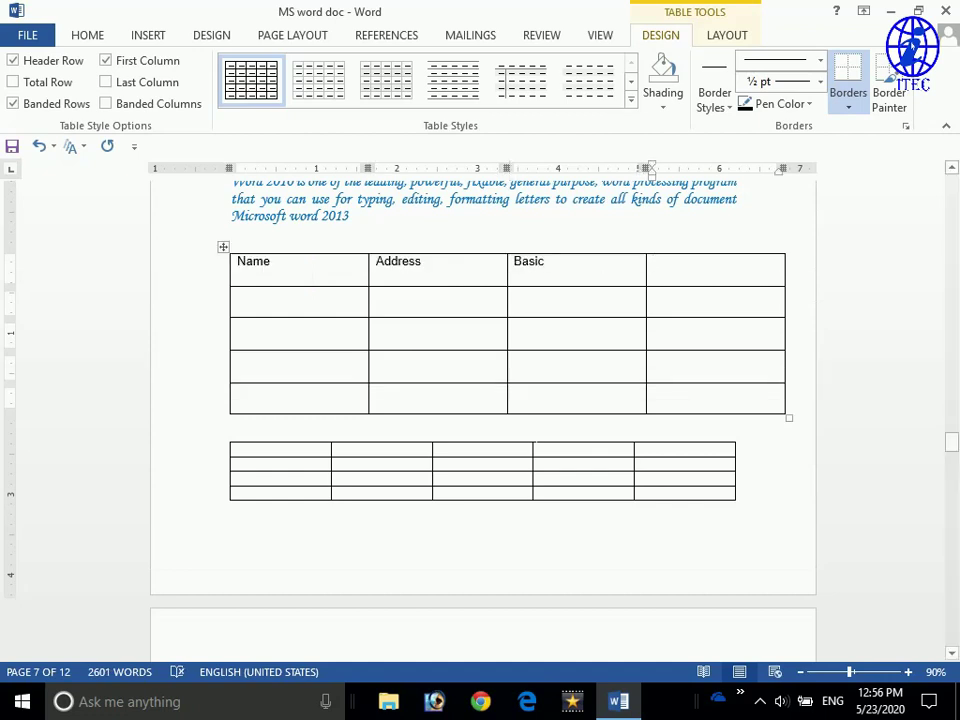
click(545, 261)
text(Sala)
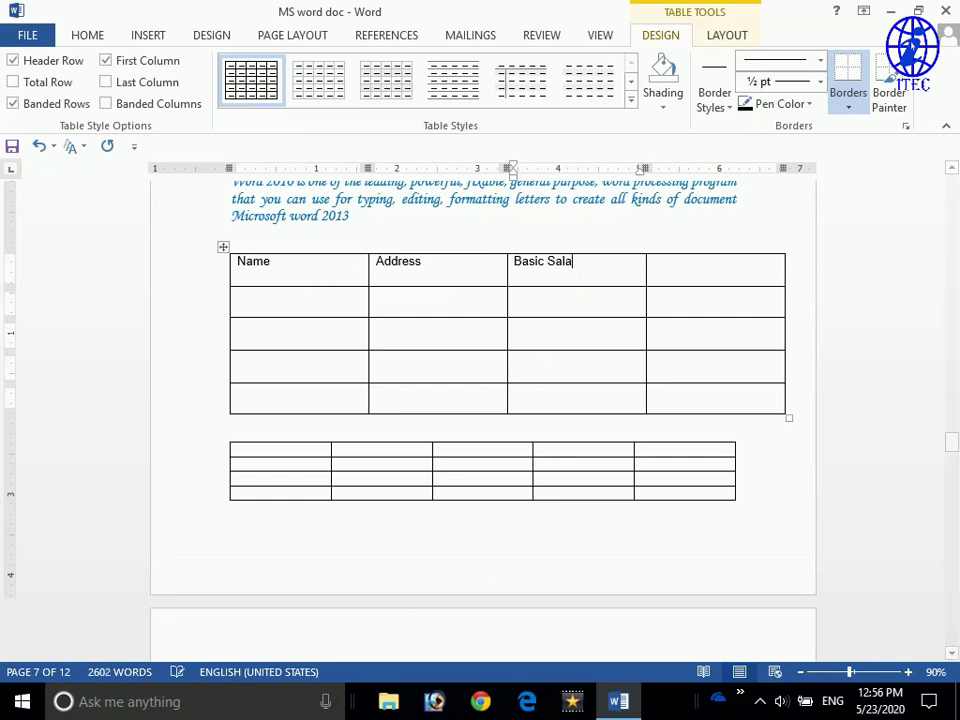
text(ry)
key(Tab)
text(B)
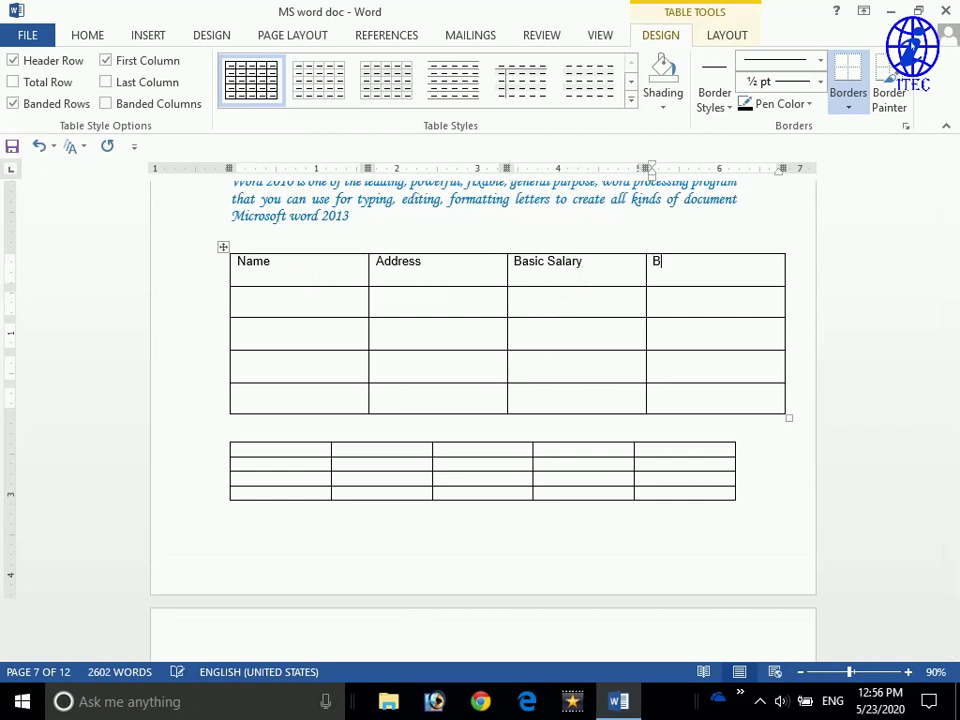
text(onus)
- Fill the first staff row with an employee's name, address, salary 10000 and bonus 500
key(Tab)
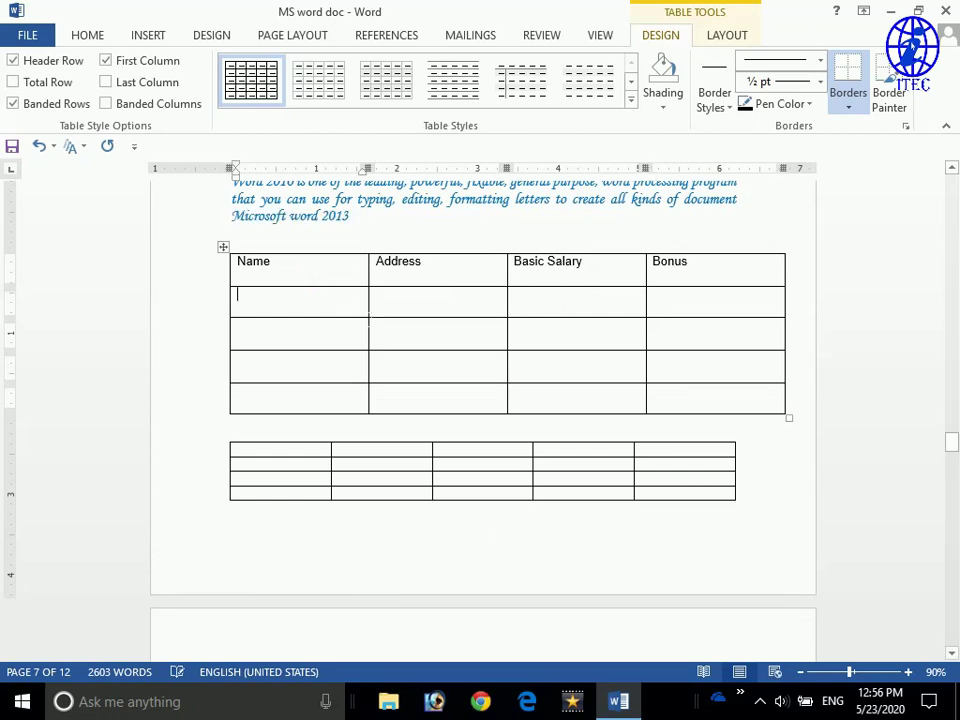
text(NAresh)
key(BackSpace)
key(BackSpace)
key(BackSpace)
key(BackSpace)
key(BackSpace)
text(aresh)
key(Tab)
text(Dang)
key(Tab)
text(10000)
key(Tab)
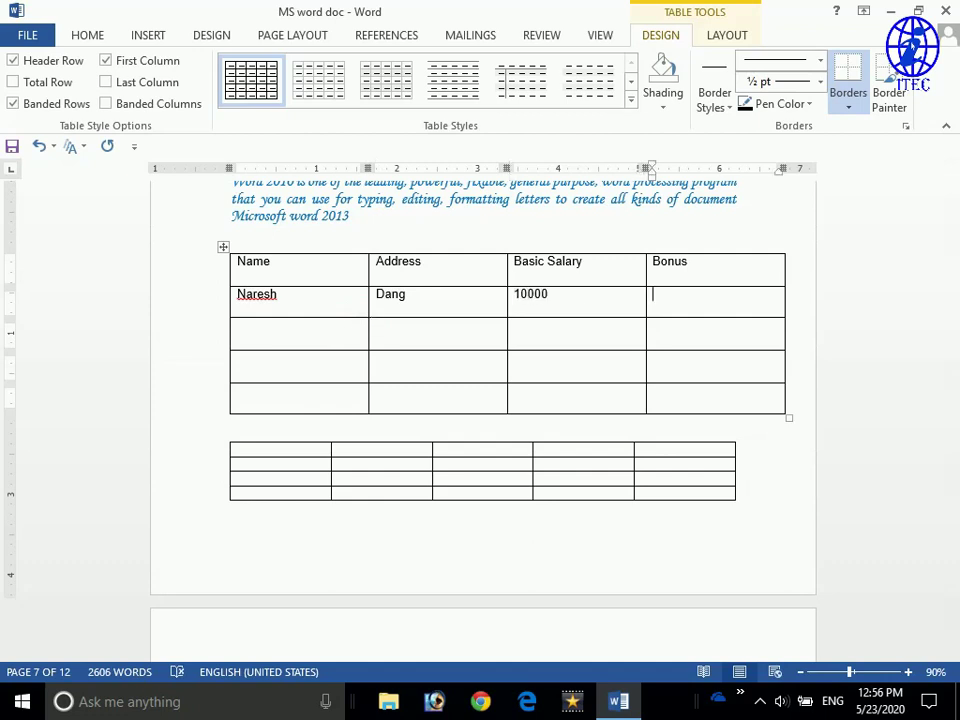
text(500)
click(345, 346)
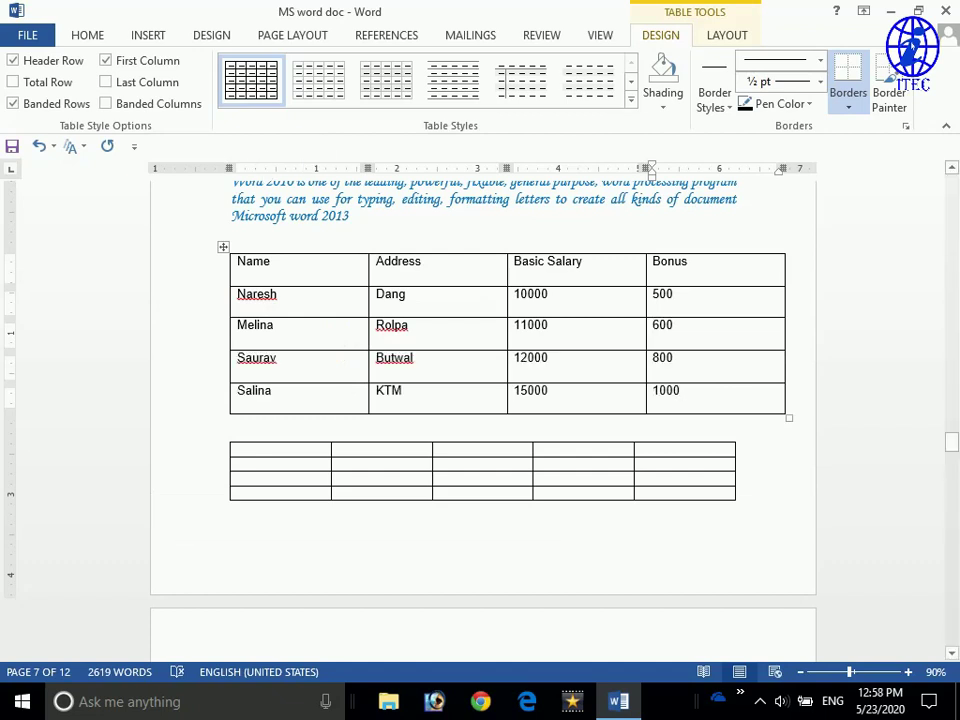
scroll(483, 400, up, 1)
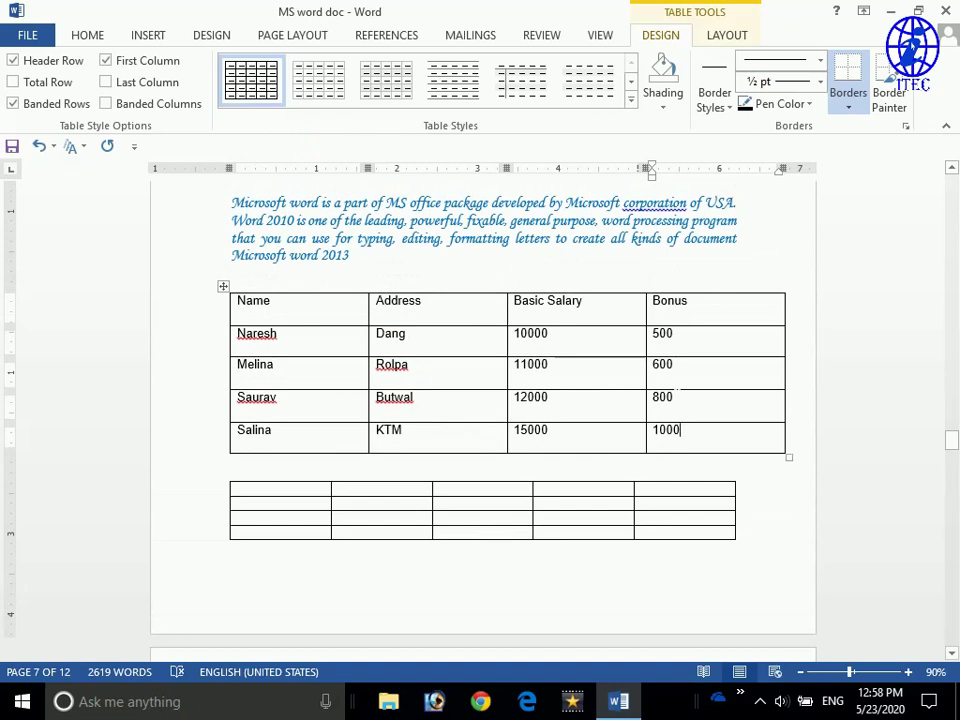
click(338, 310)
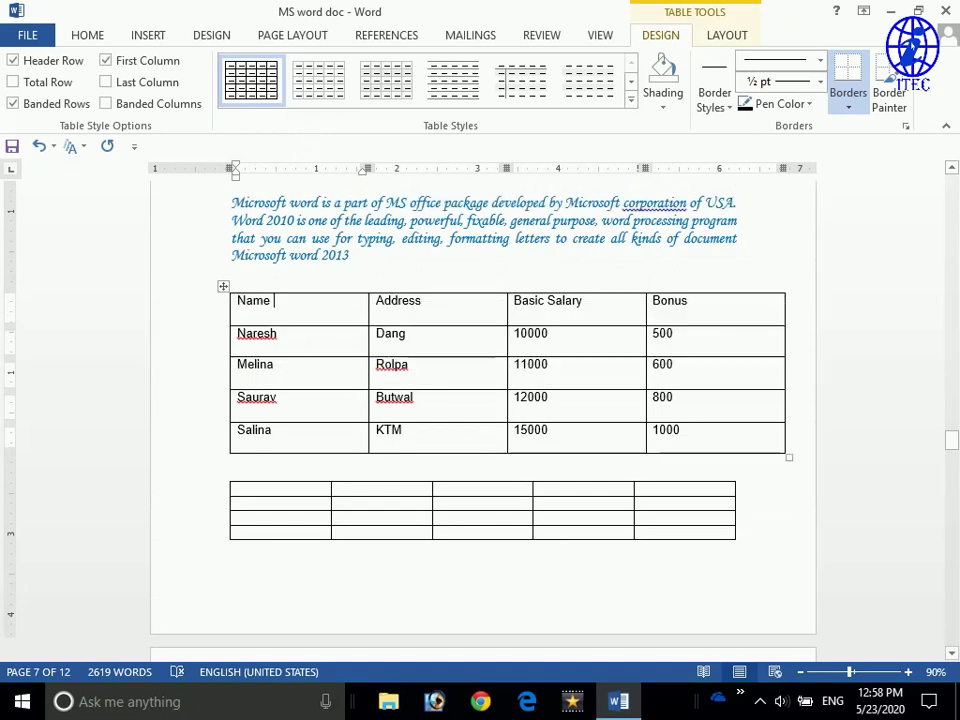
- Check the font of the italic paragraph above the table
click(90, 38)
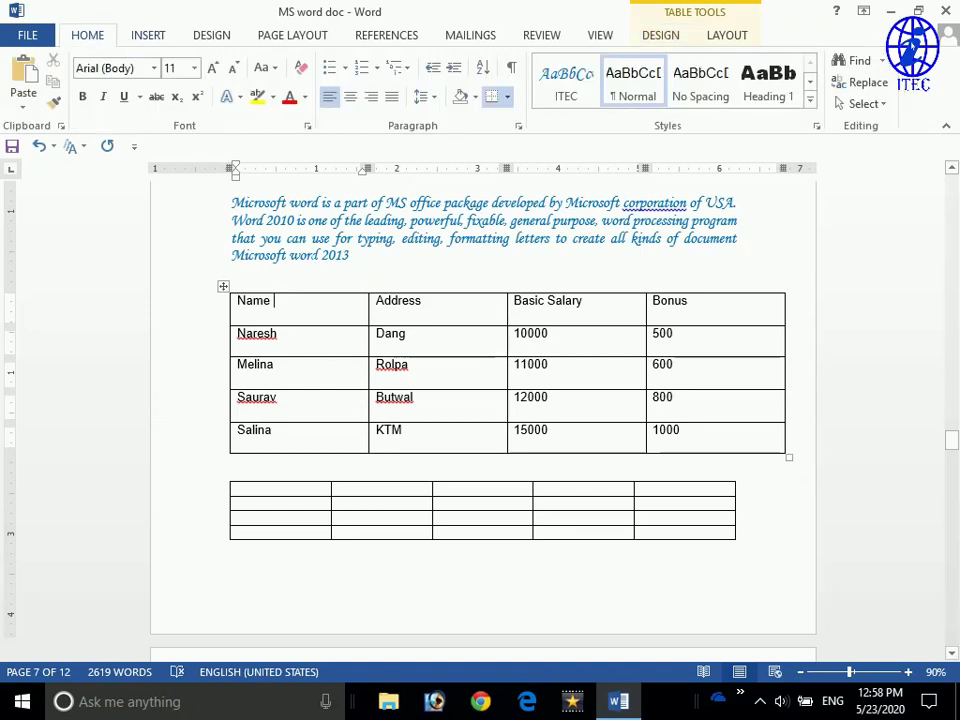
click(305, 238)
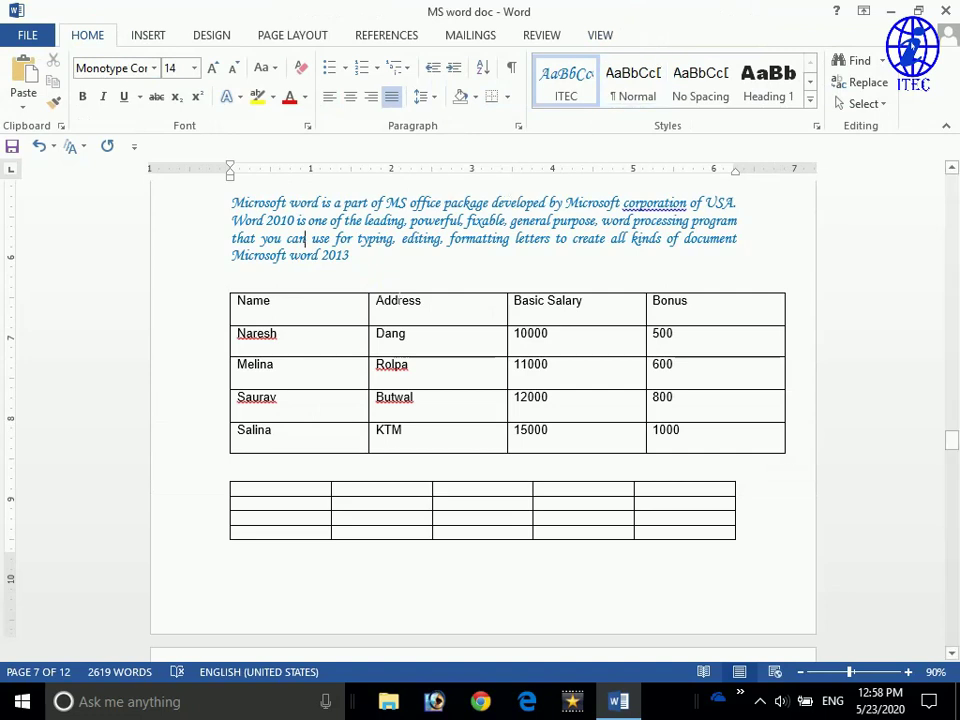
click(274, 300)
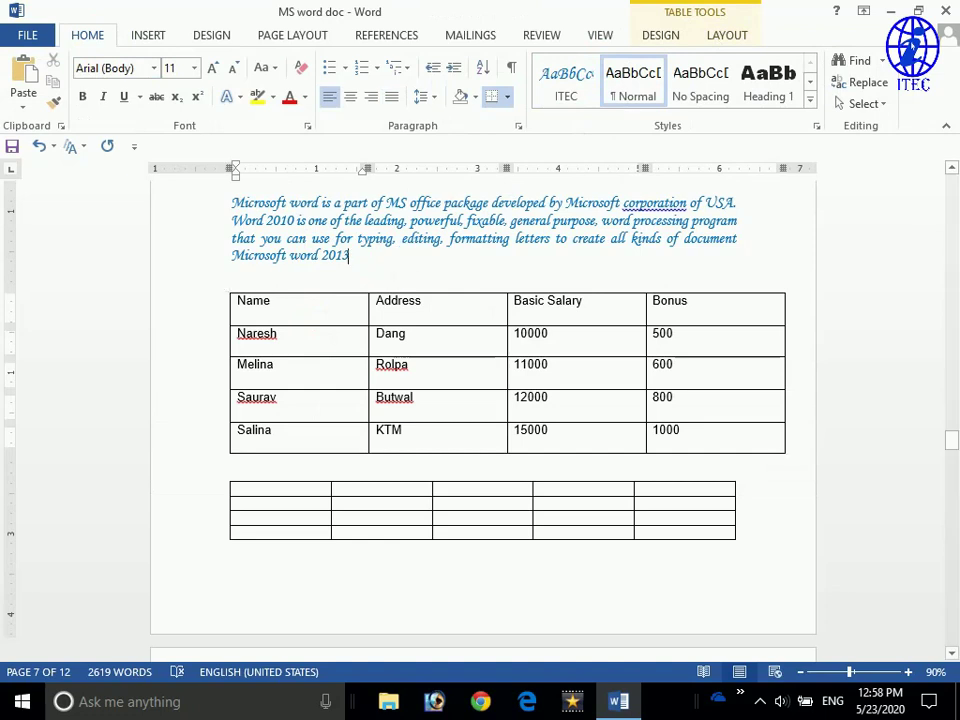
- Apply an orange-brown Grid Table style with a dark orange header row to the employee table
click(658, 36)
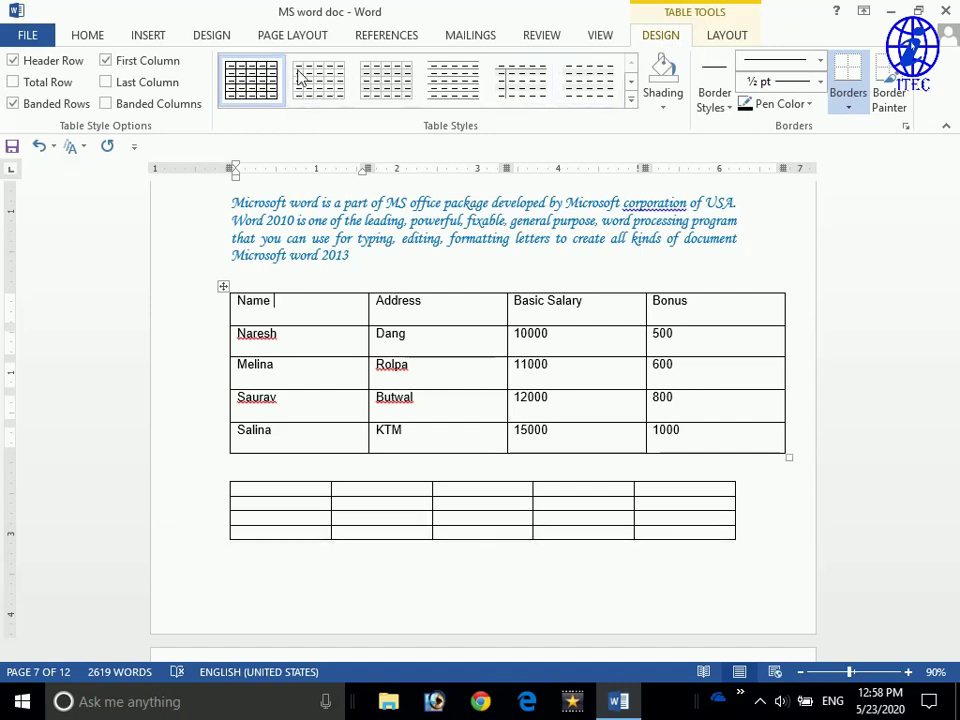
click(631, 100)
click(348, 252)
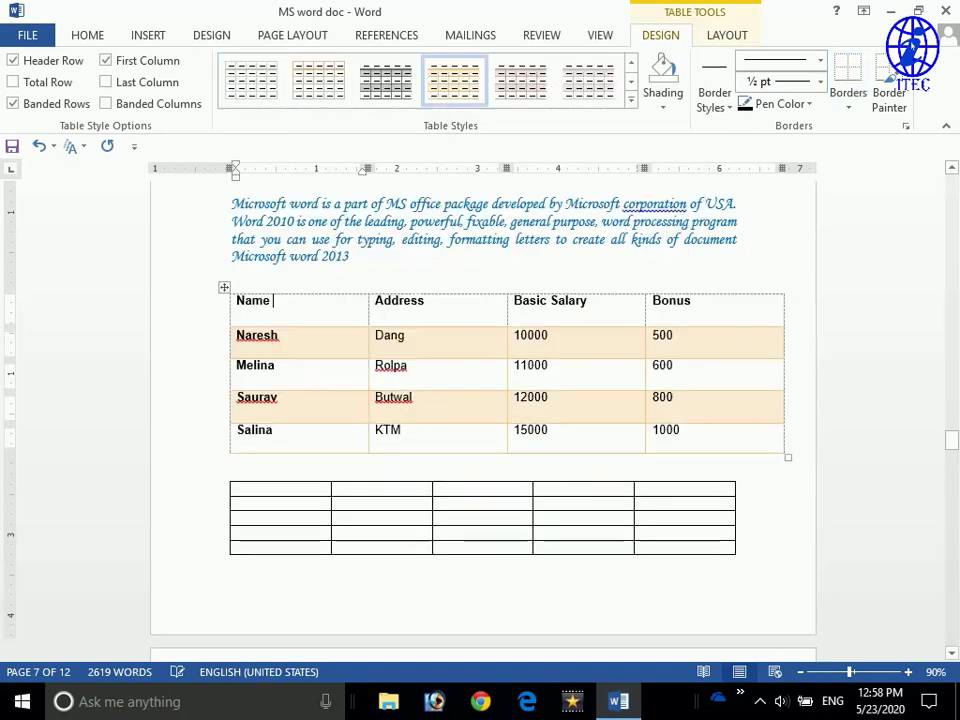
click(631, 100)
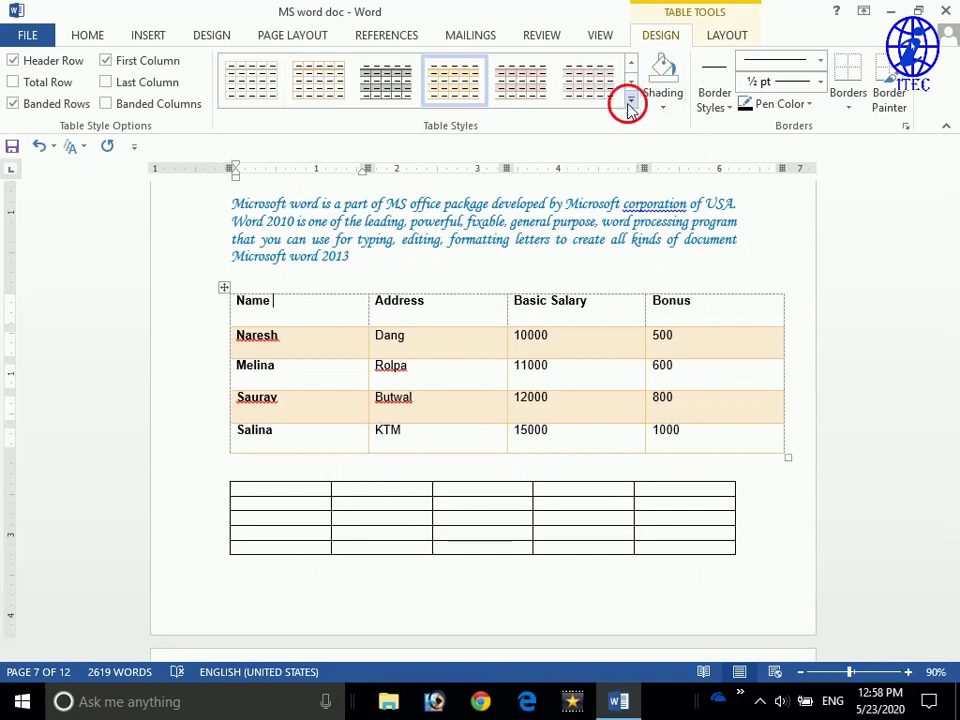
click(310, 345)
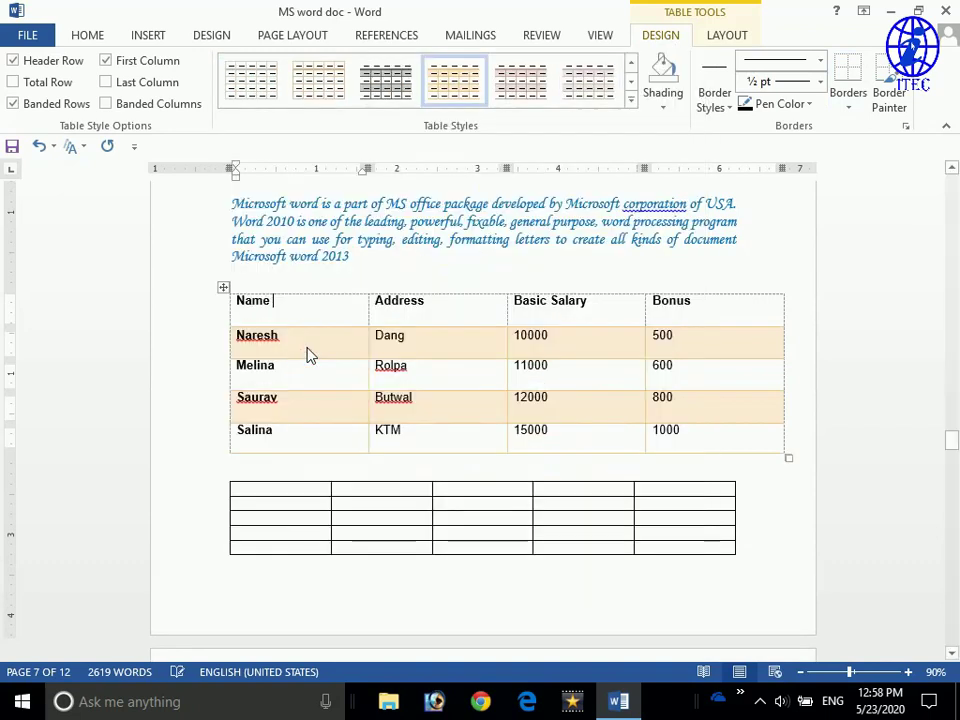
click(631, 101)
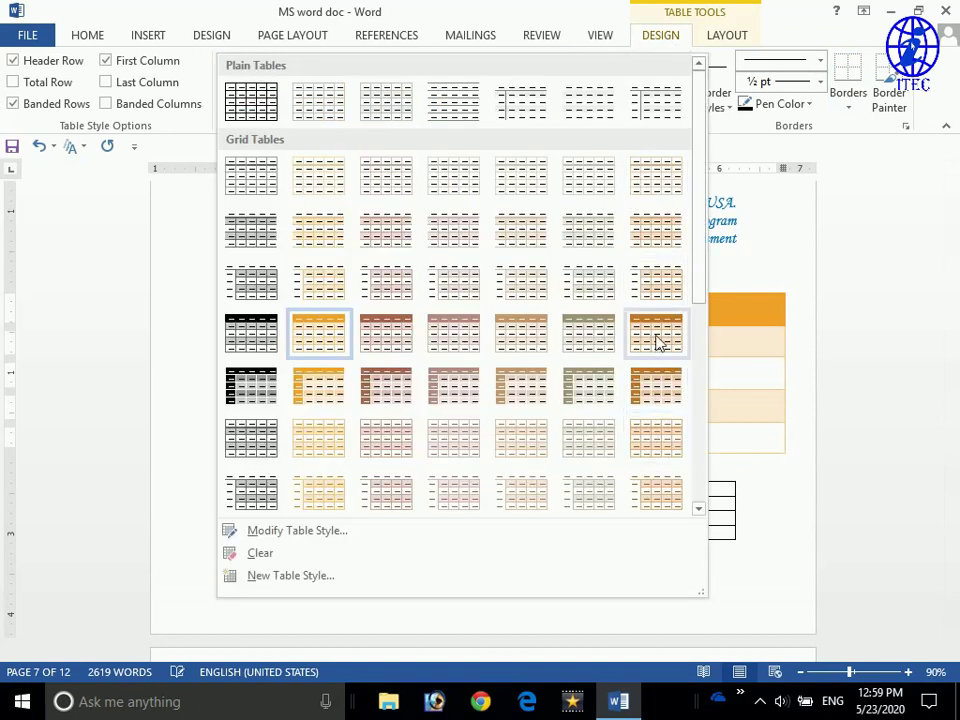
click(658, 342)
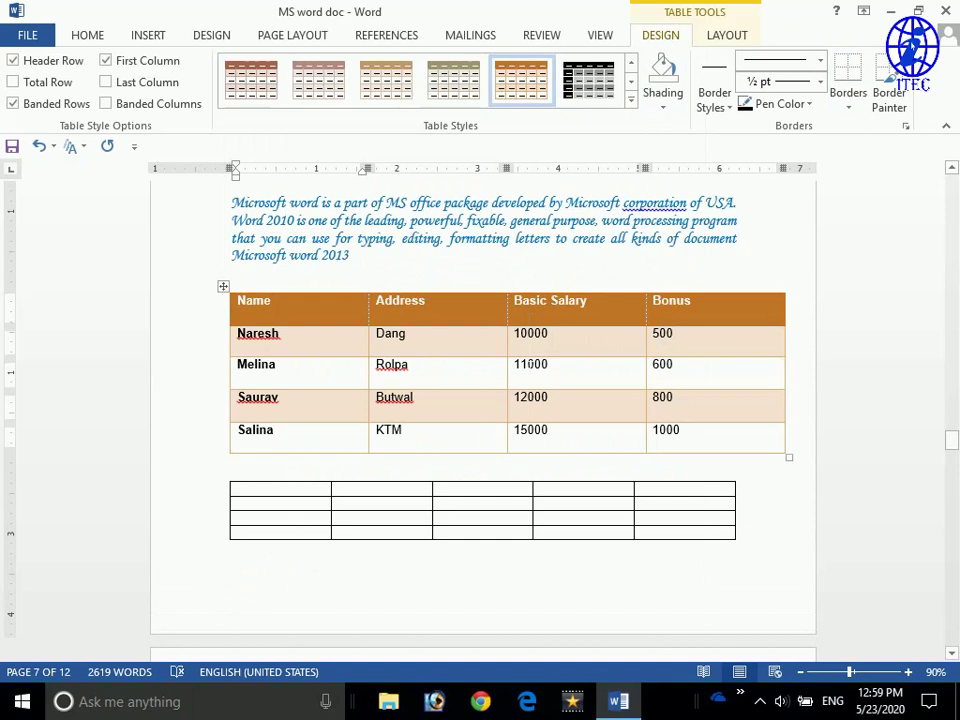
scroll(431, 418, down, 2)
scroll(431, 418, up, 1)
click(424, 454)
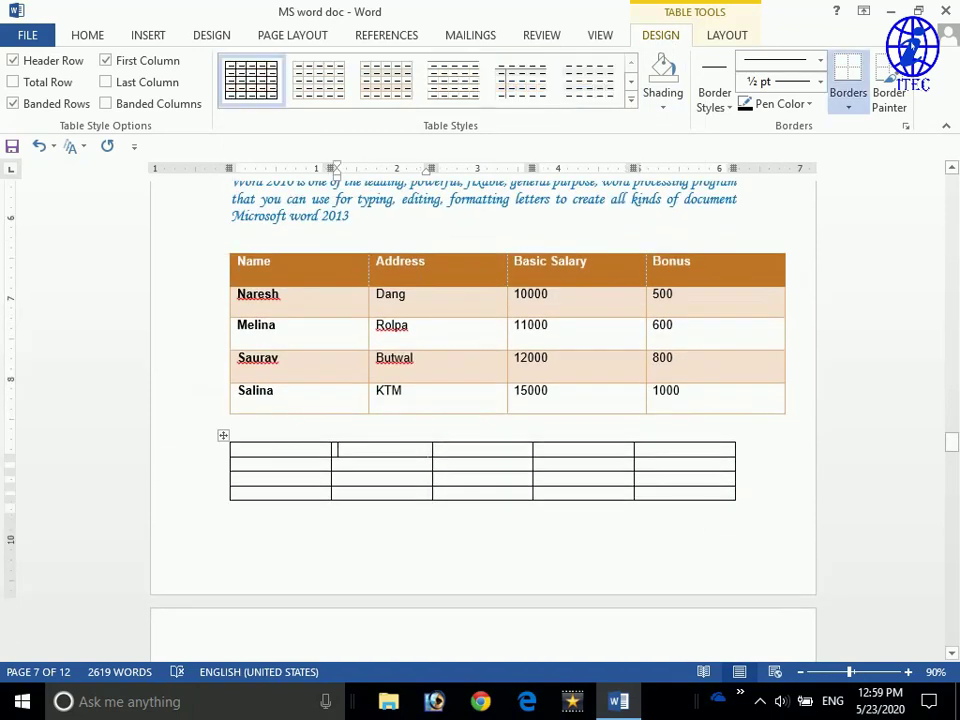
- Move the empty second table down onto the next page and enlarge it
click(641, 492)
drag(230, 448, 229, 628)
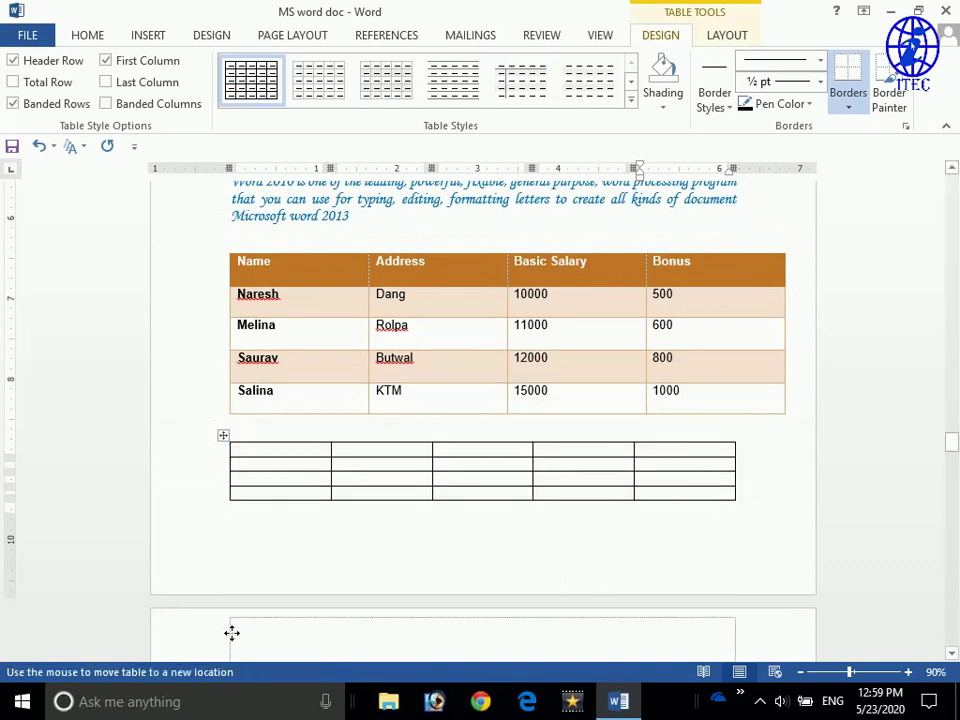
scroll(483, 420, down, 4)
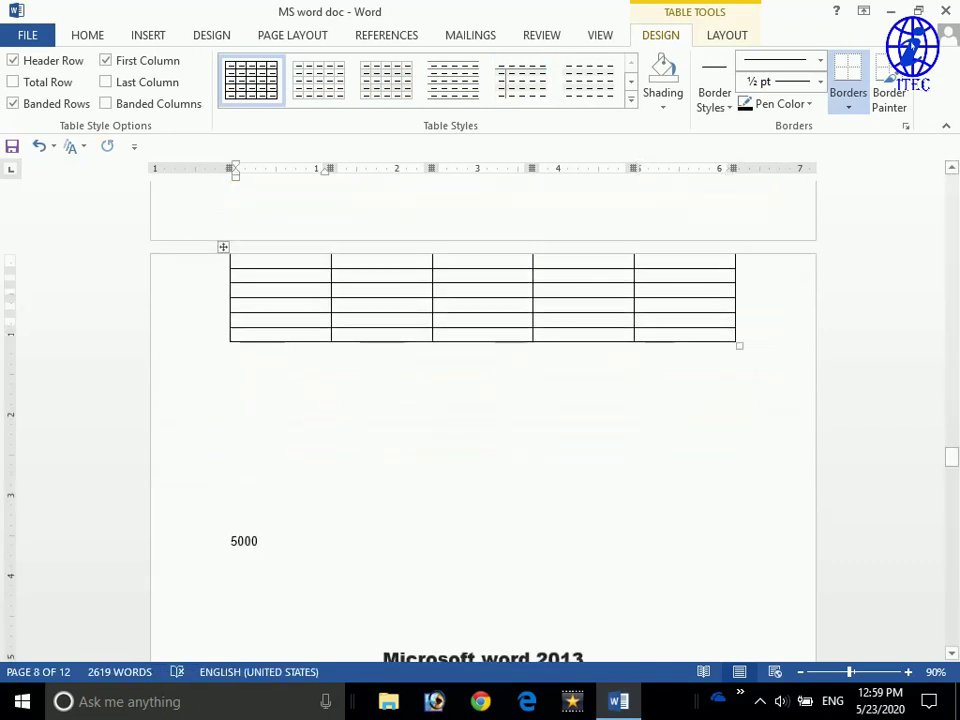
drag(739, 346, 762, 391)
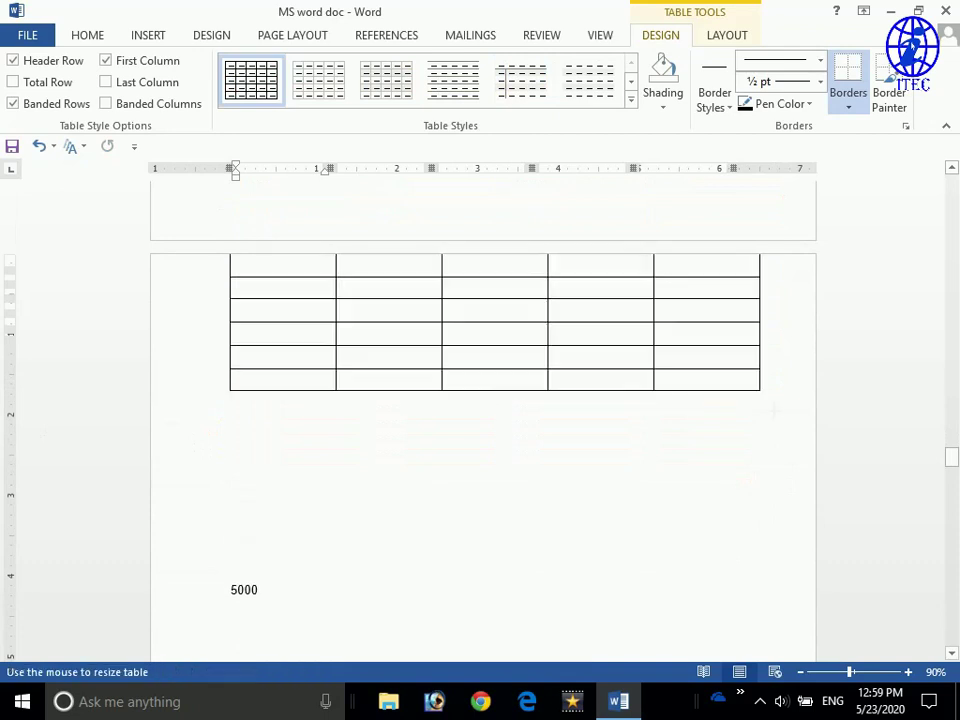
scroll(326, 366, up, 2)
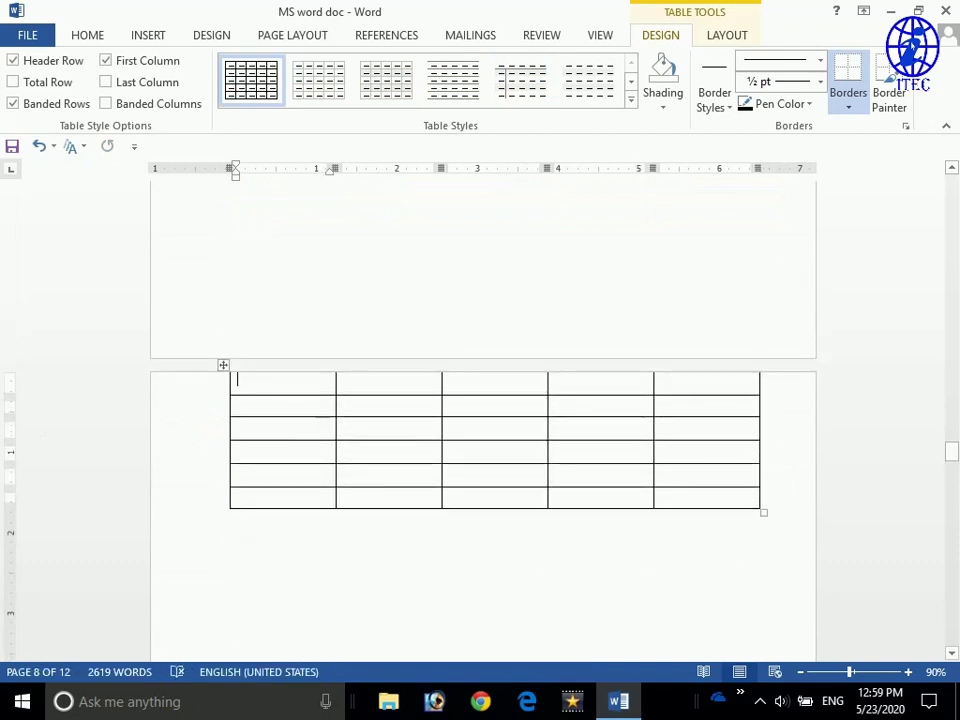
- Apply a light orange grid table style to the second table
click(631, 102)
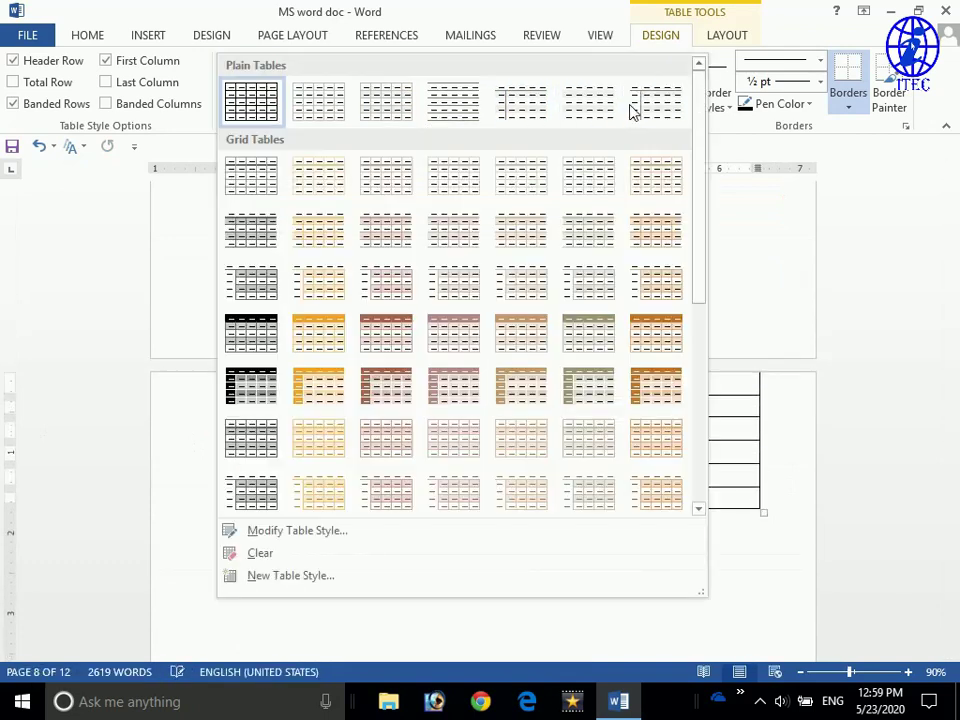
scroll(365, 408, down, 5)
scroll(391, 423, down, 2)
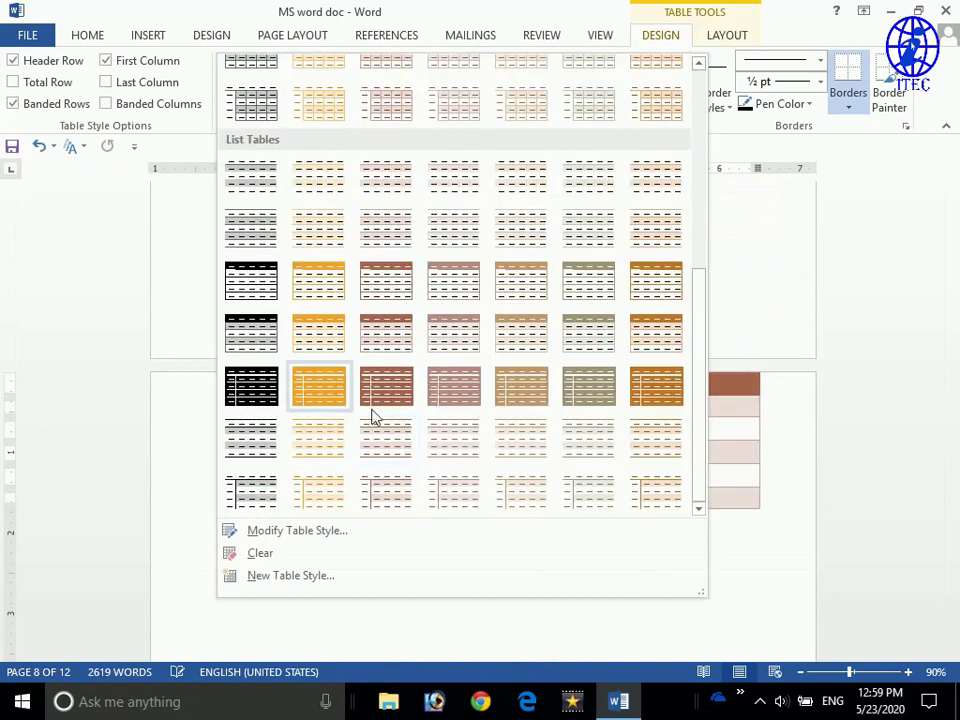
click(386, 388)
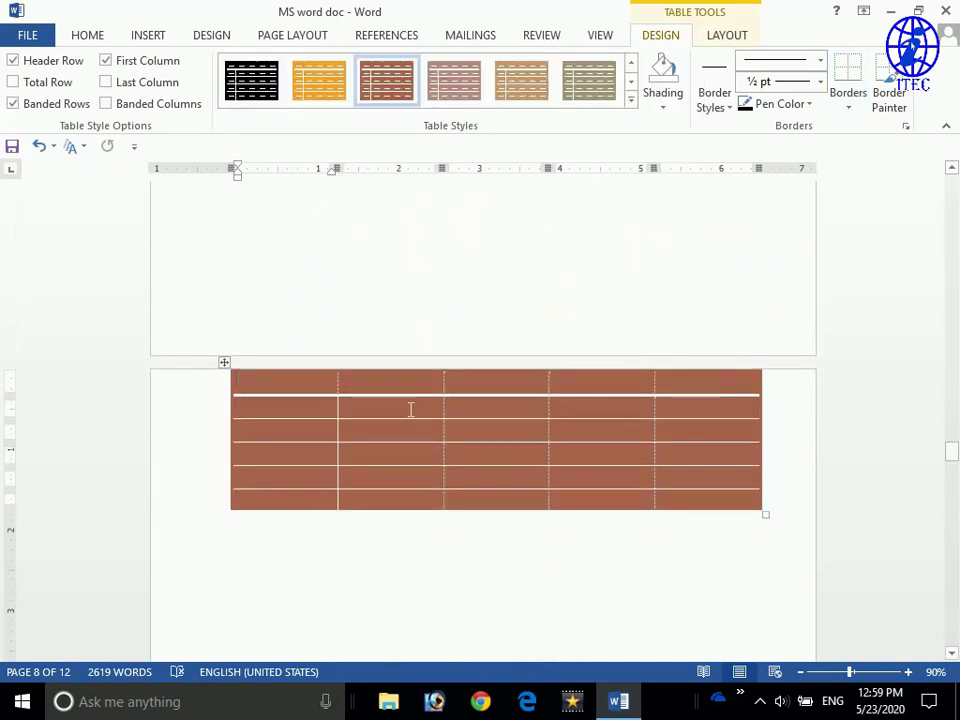
click(631, 102)
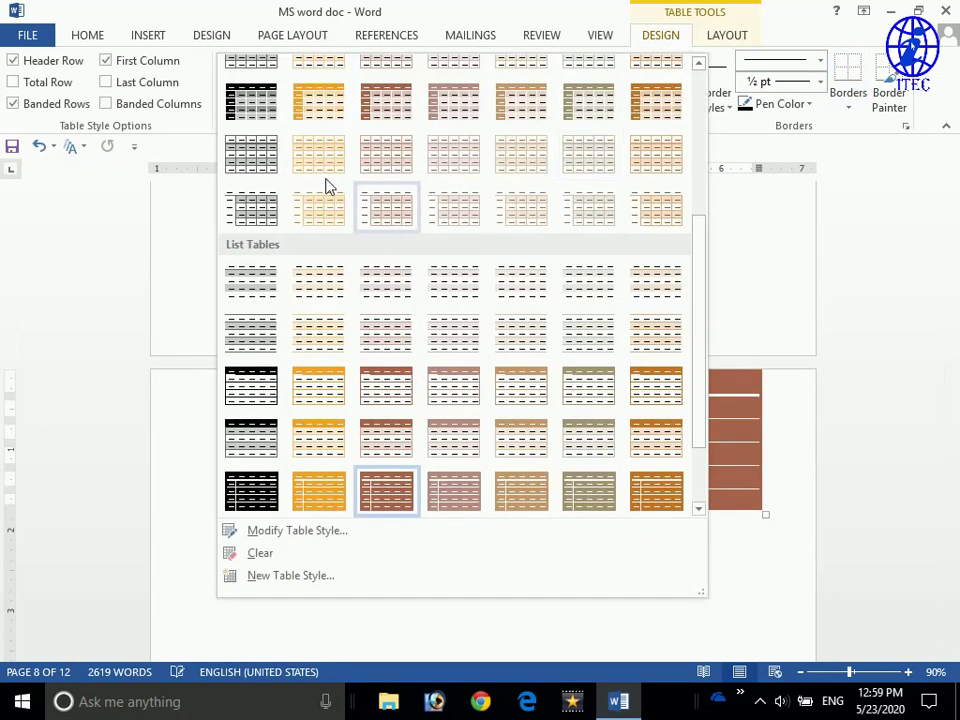
click(320, 165)
scroll(235, 378, up, 2)
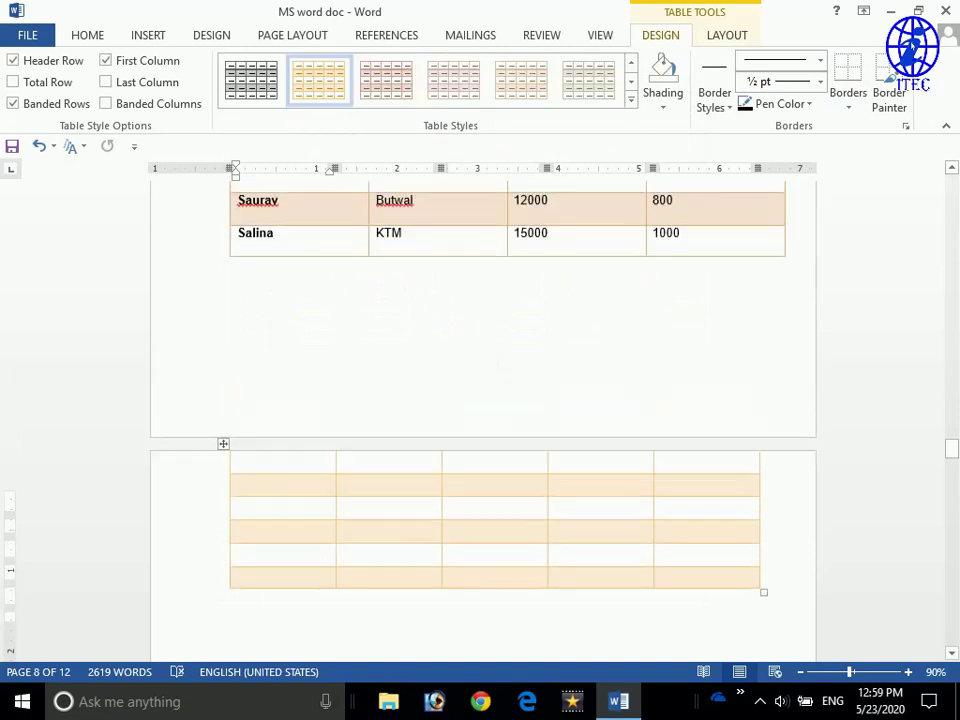
scroll(480, 400, up, 10)
scroll(480, 400, down, 1)
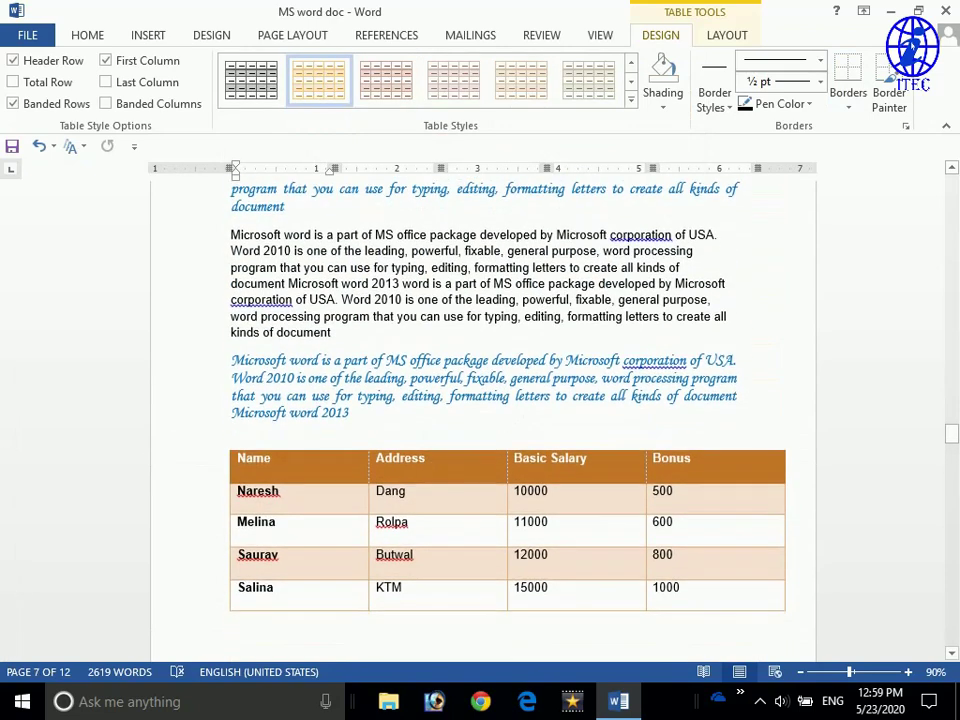
scroll(480, 400, down, 3)
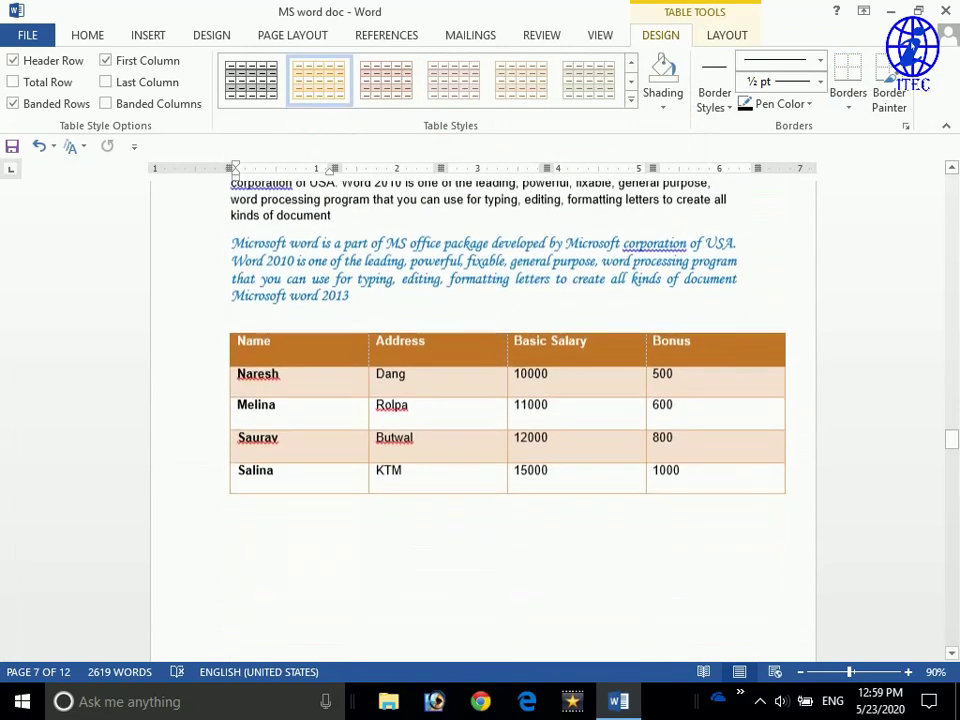
click(350, 347)
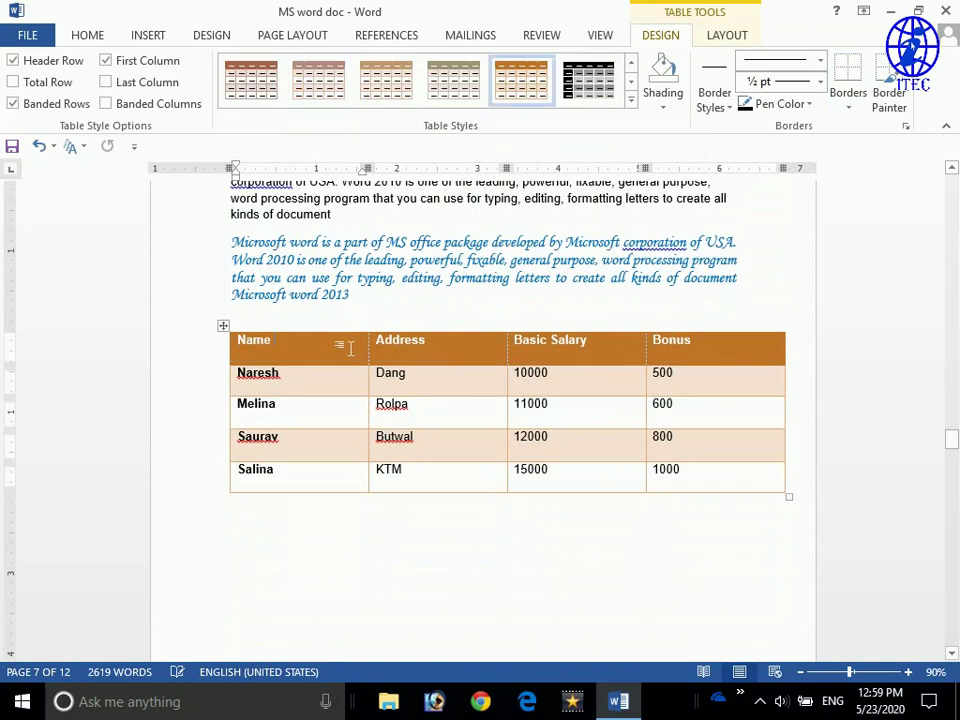
click(659, 108)
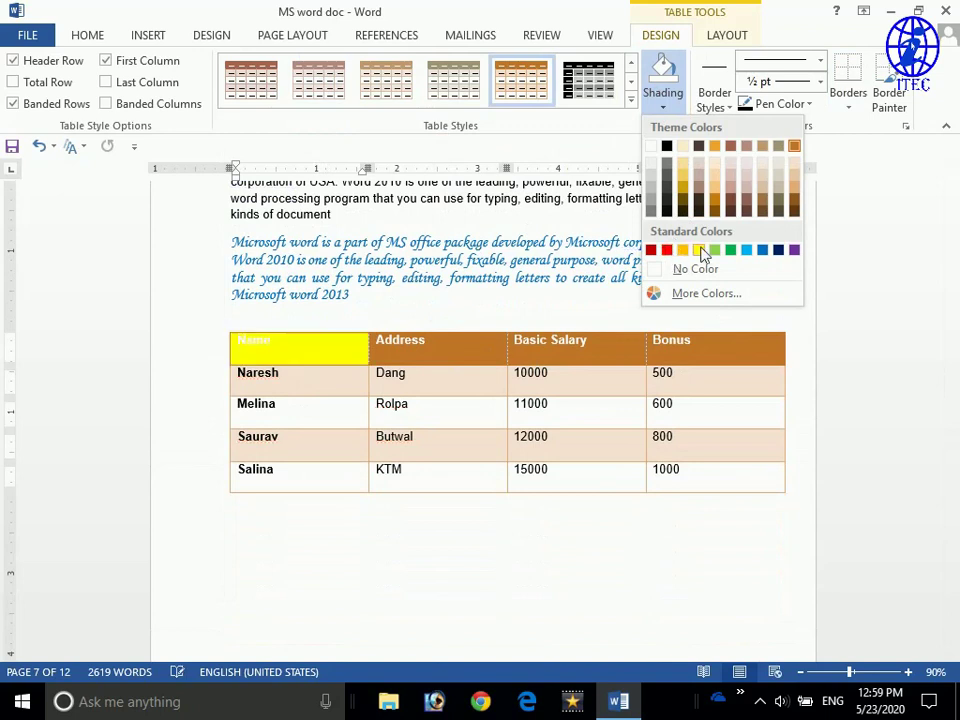
click(305, 370)
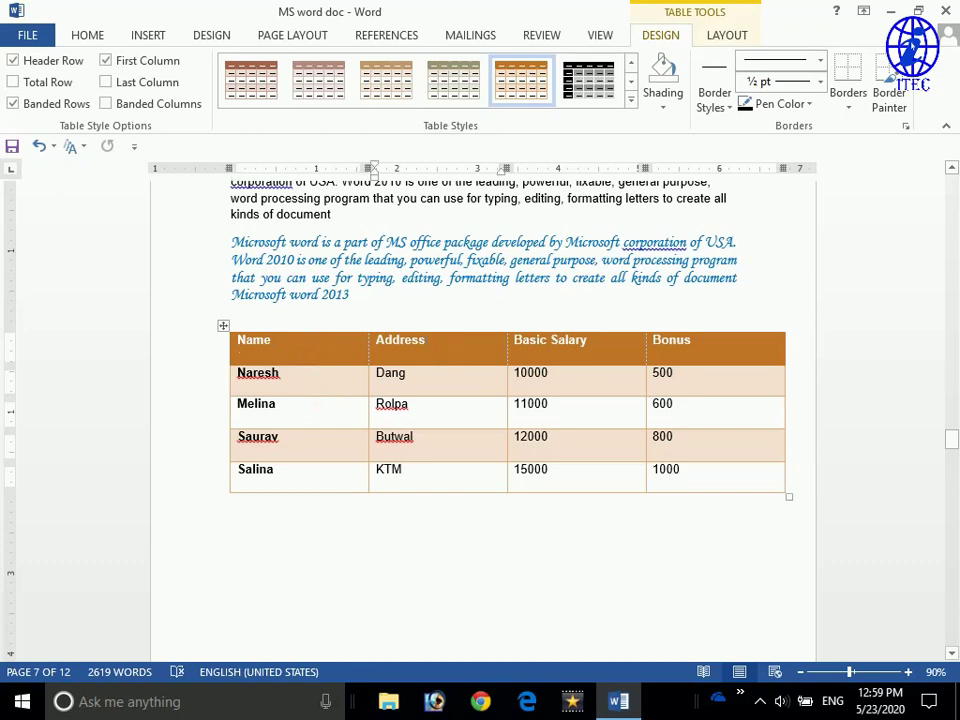
click(355, 352)
click(660, 113)
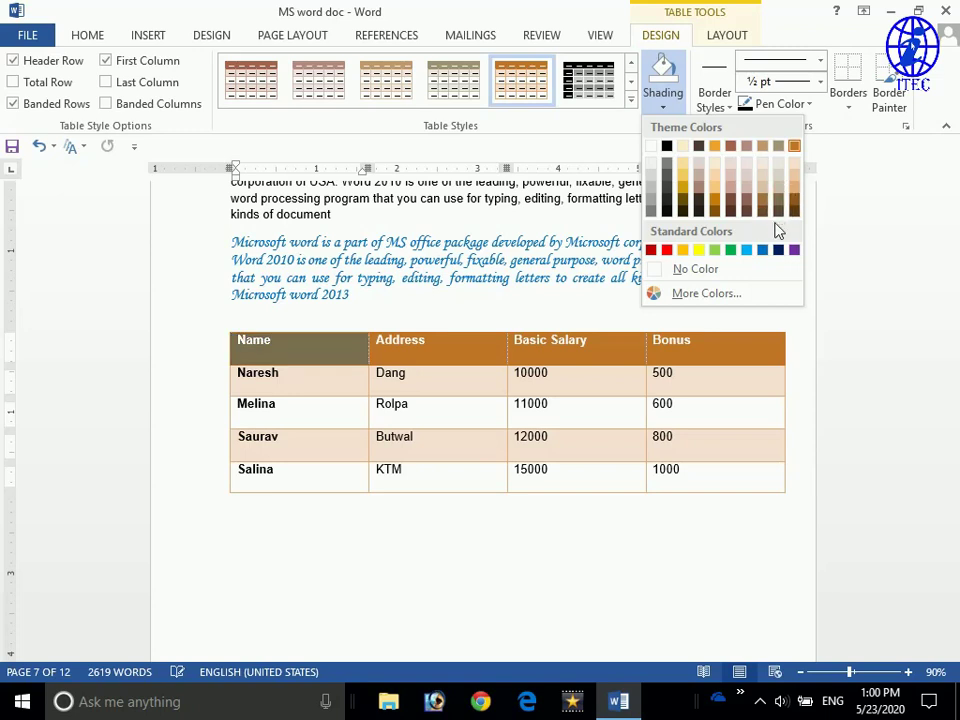
click(730, 250)
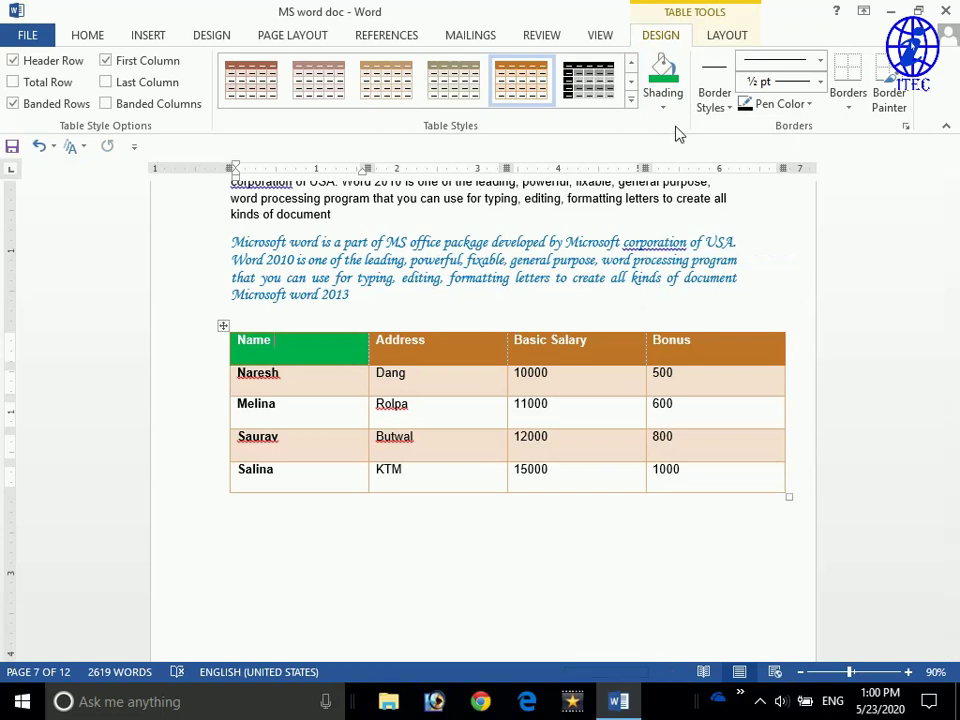
click(540, 88)
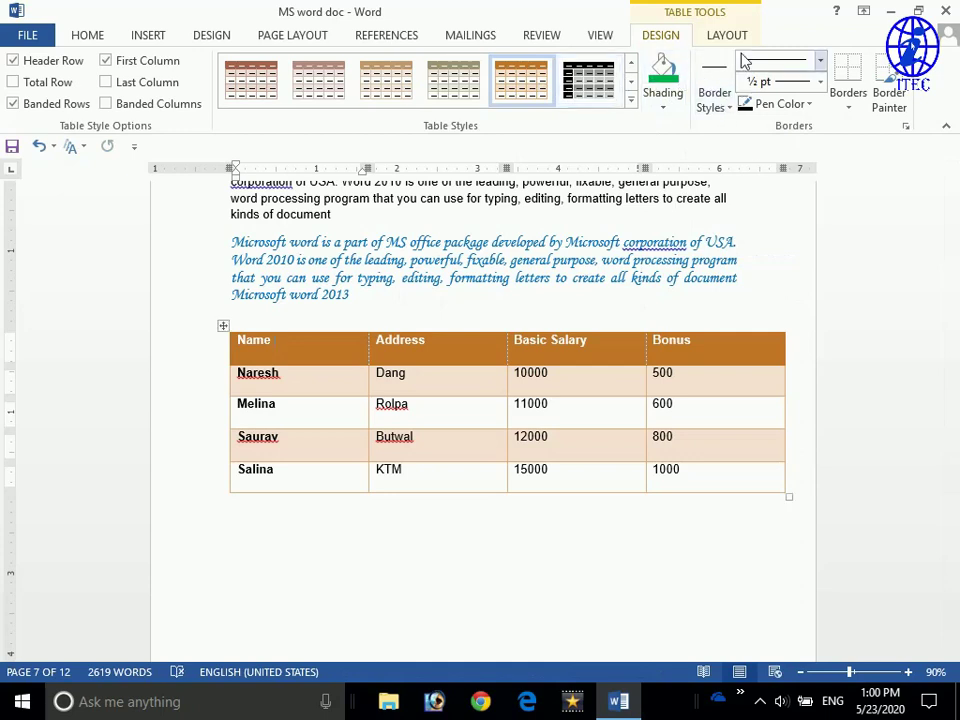
- Paint a theme-style border across the header row with the Border Painter
click(721, 104)
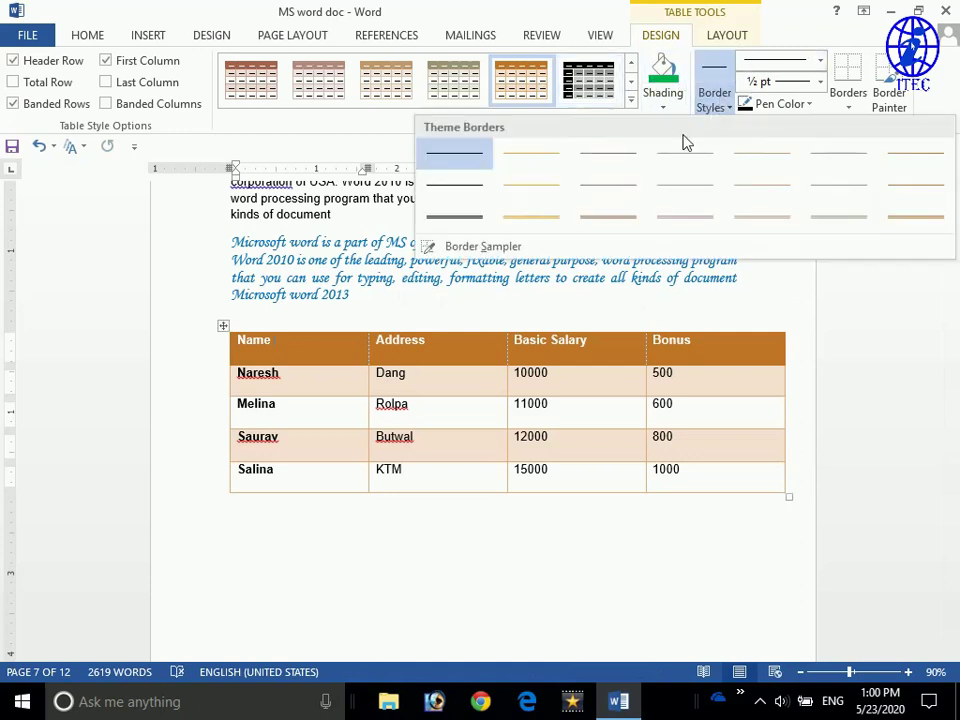
click(456, 218)
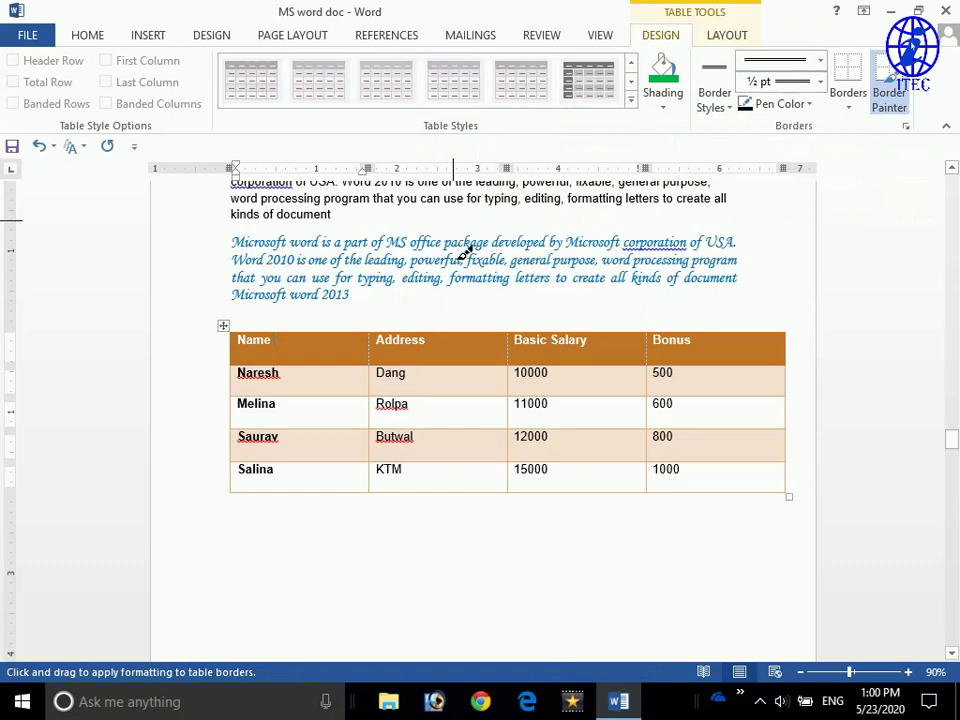
drag(320, 376, 655, 380)
click(888, 100)
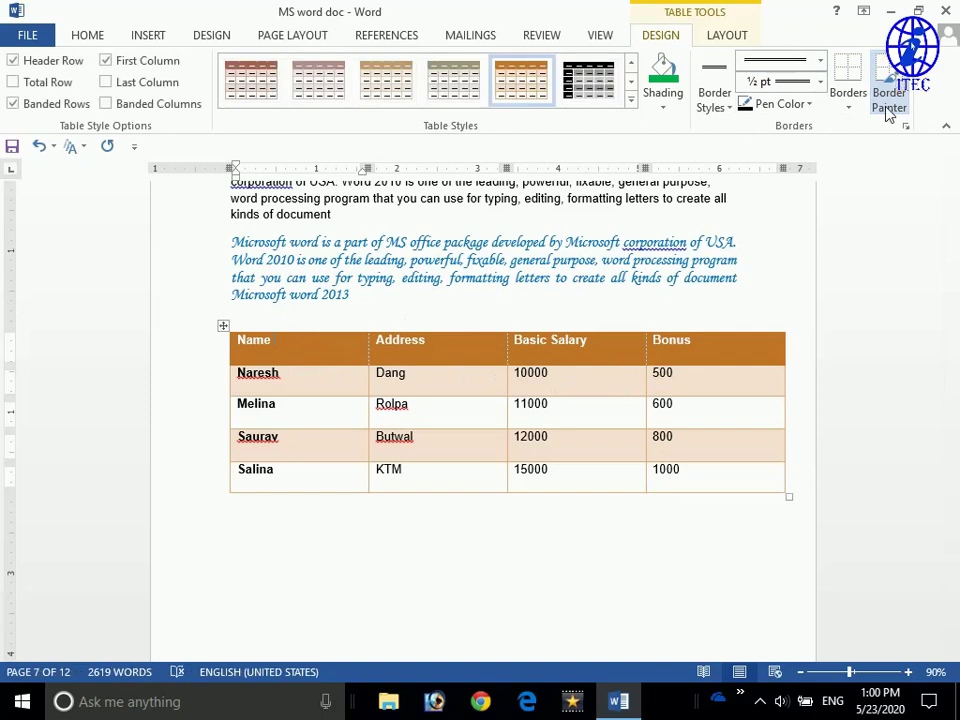
scroll(624, 334, down, 3)
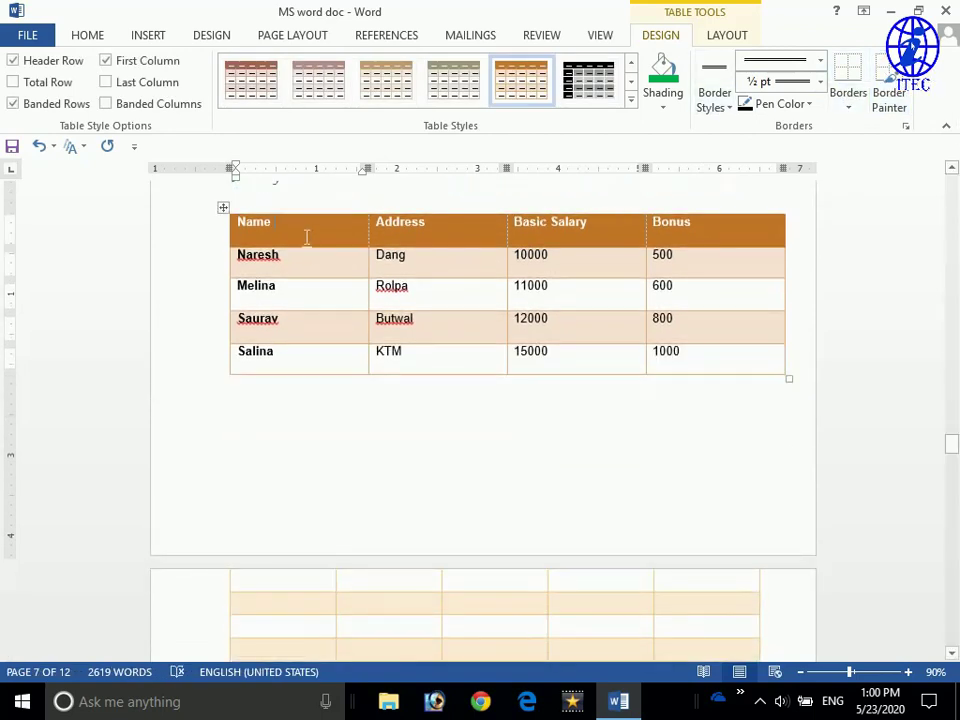
mouse_move(272, 220)
mouse_down()
mouse_move(720, 228)
mouse_move(720, 360)
mouse_up()
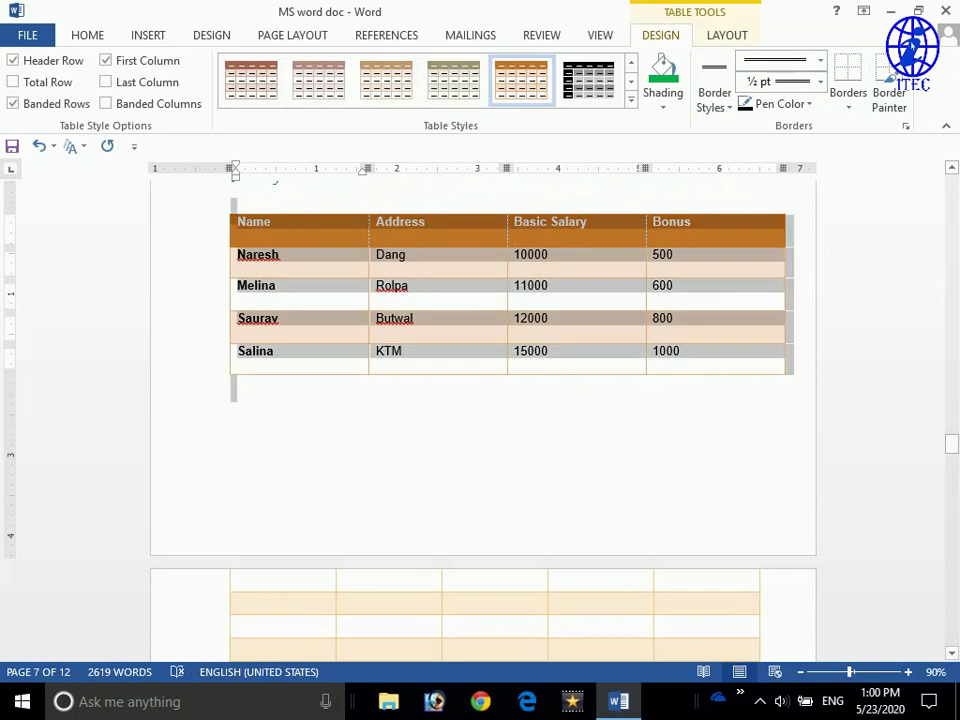
- Draw thin ½ pt dark borders on the table's top, left and right edges and a Name/Address divider
click(729, 106)
click(440, 218)
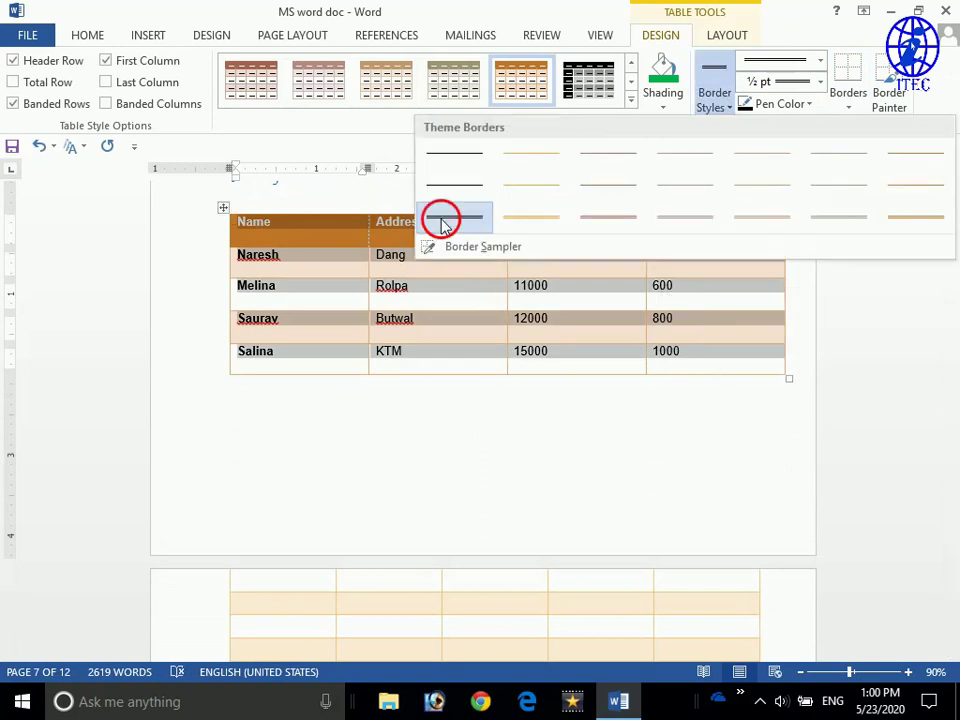
click(824, 63)
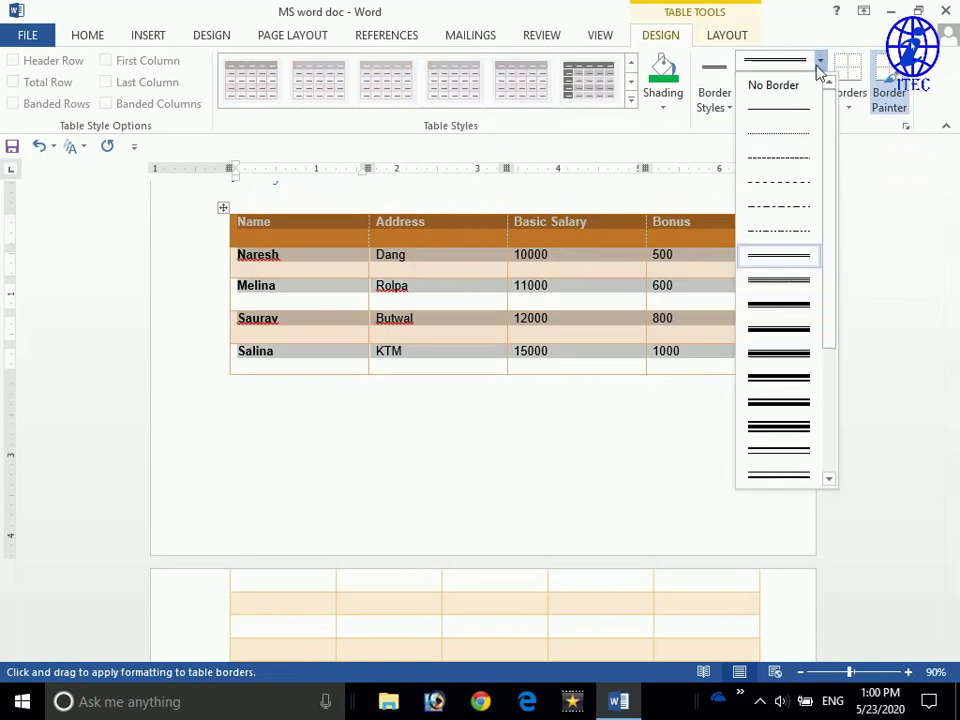
click(765, 312)
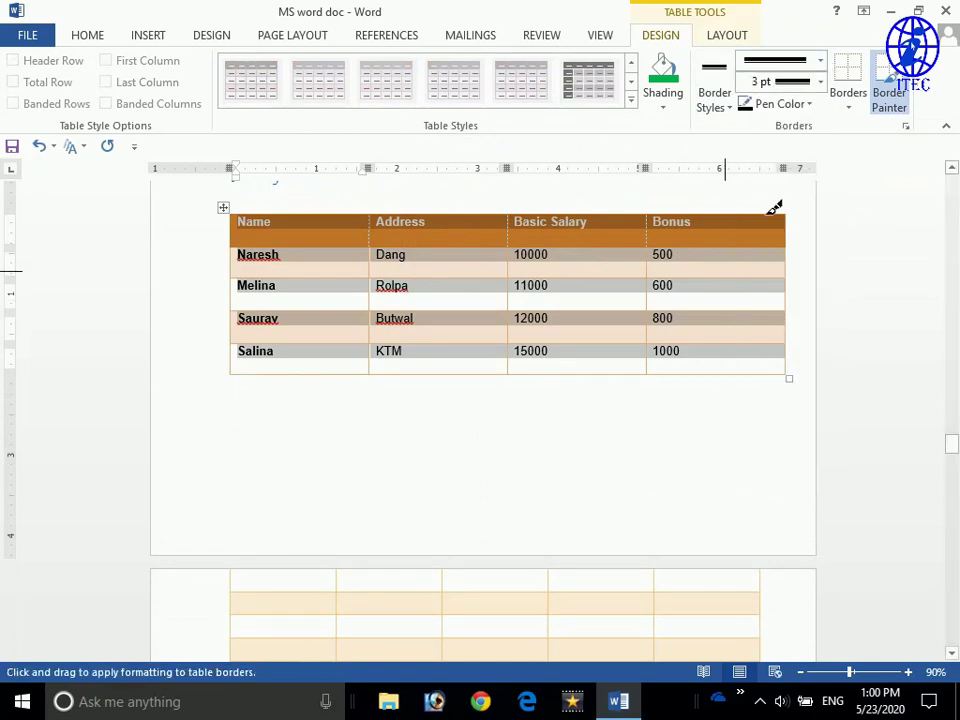
click(820, 62)
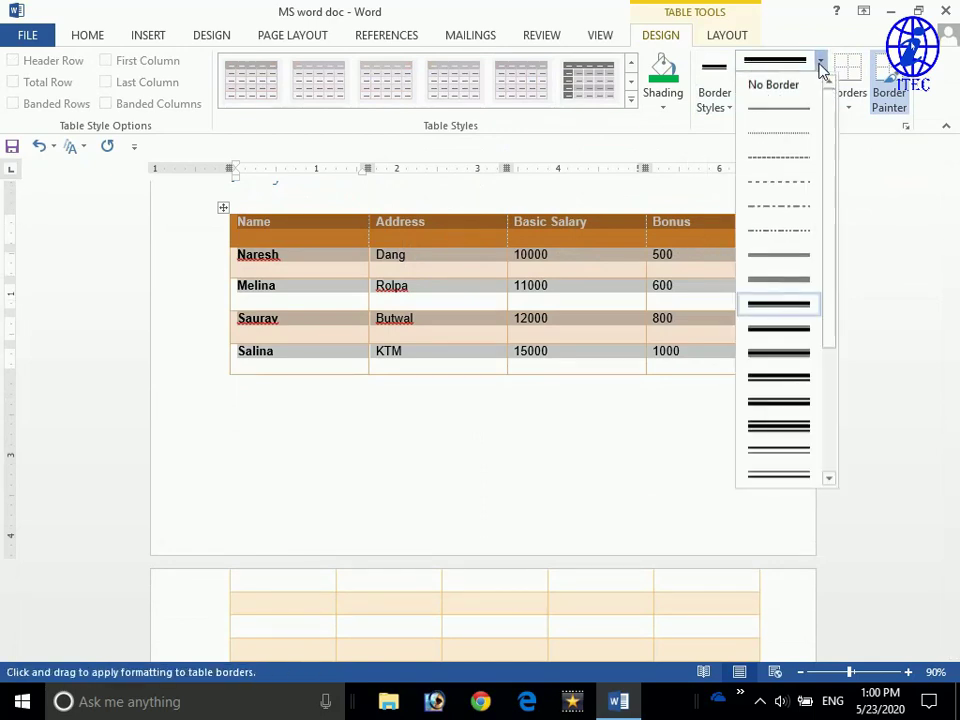
click(787, 267)
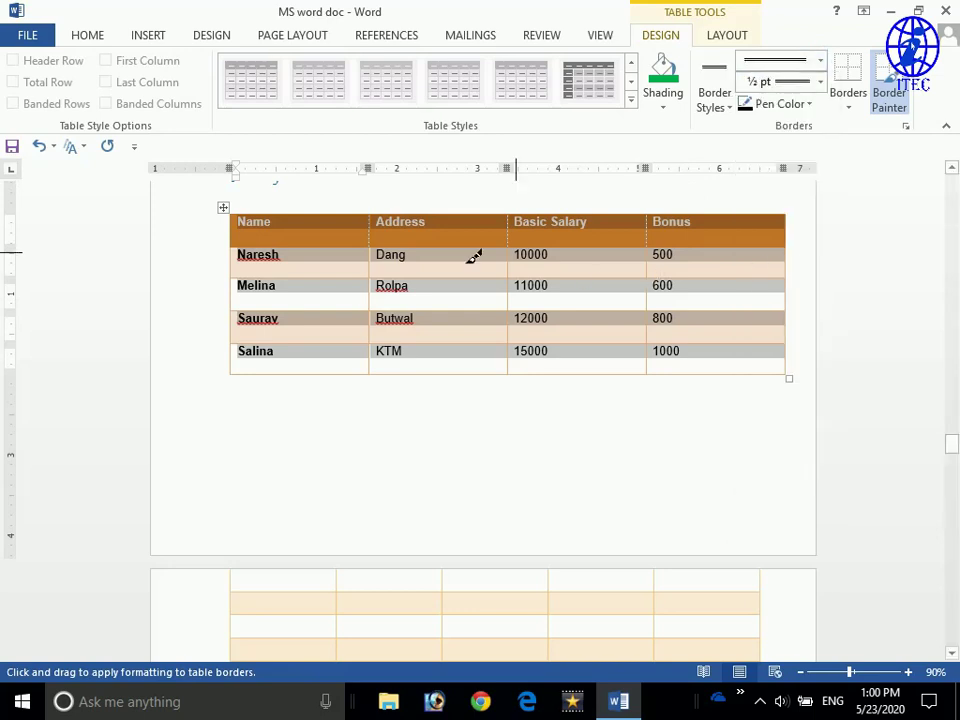
drag(370, 336, 369, 280)
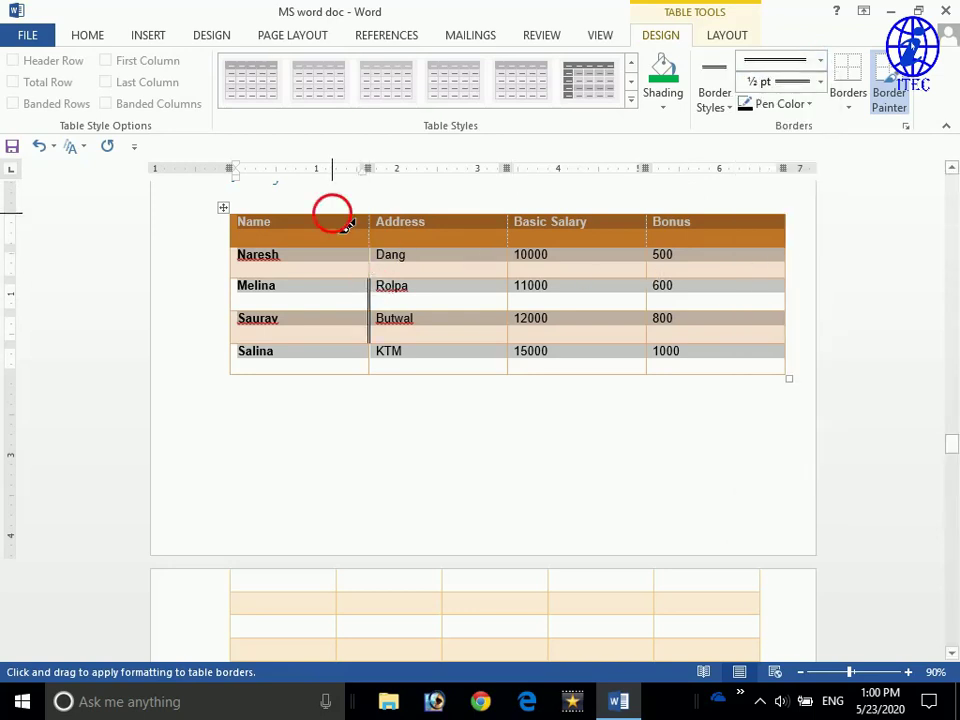
drag(335, 213, 505, 215)
drag(605, 225, 761, 222)
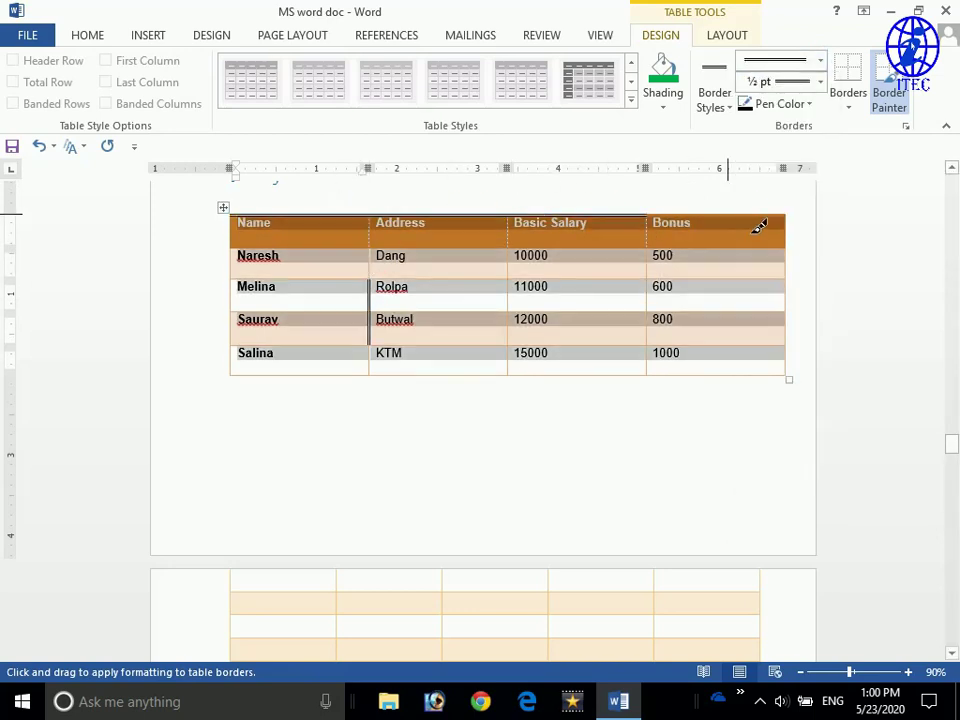
mouse_move(245, 256)
mouse_down()
mouse_move(249, 372)
mouse_move(585, 389)
mouse_move(814, 373)
mouse_up()
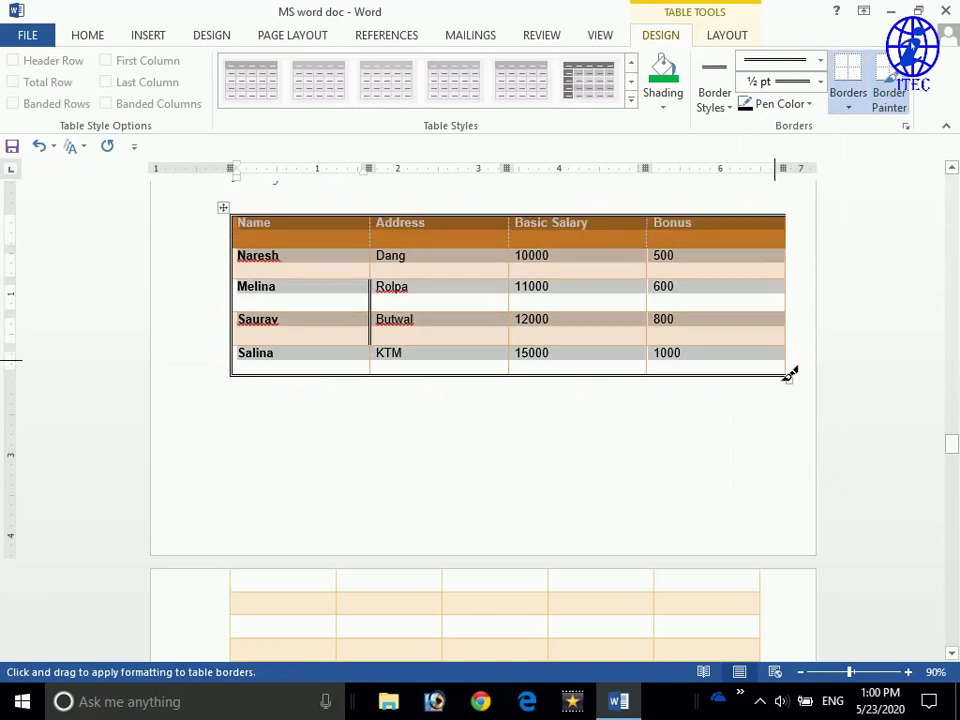
drag(790, 372, 800, 240)
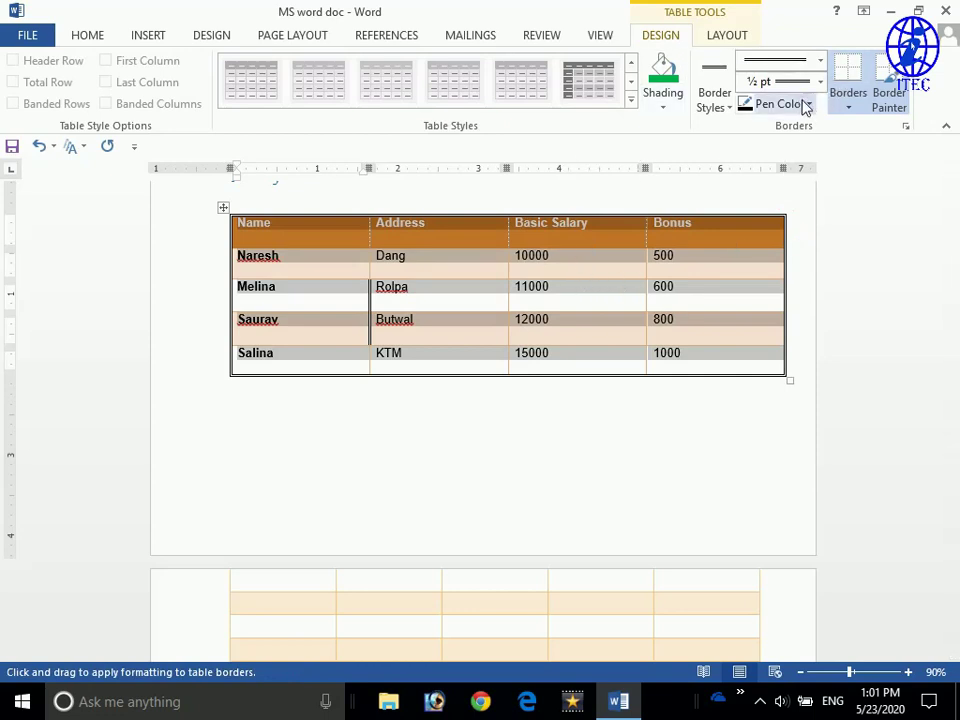
- Set the line style to no border and select the employee table's cells
click(722, 106)
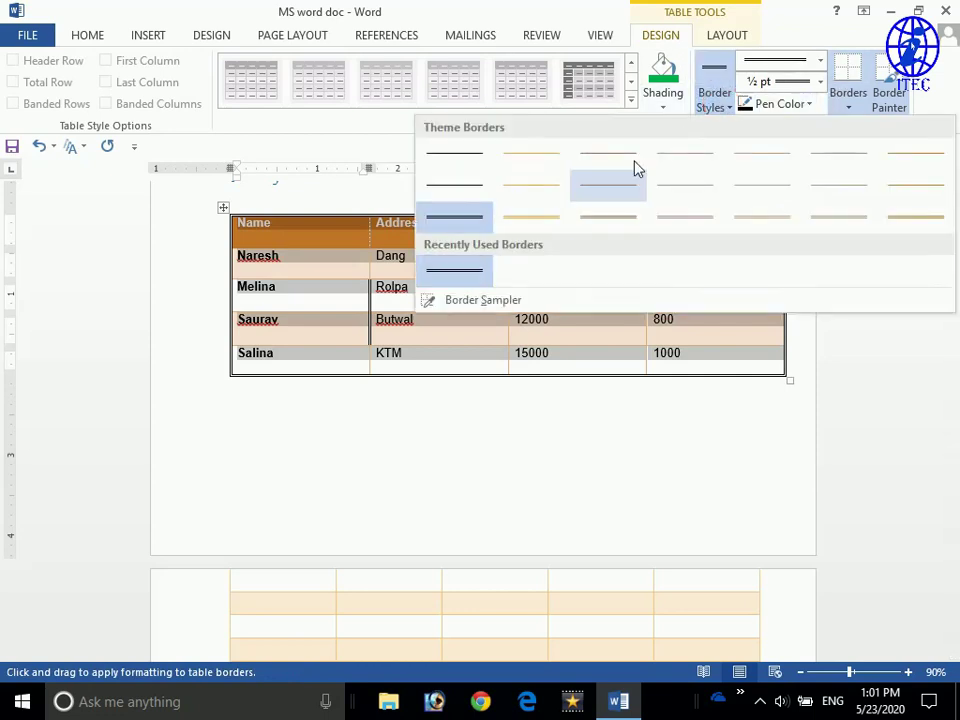
click(822, 65)
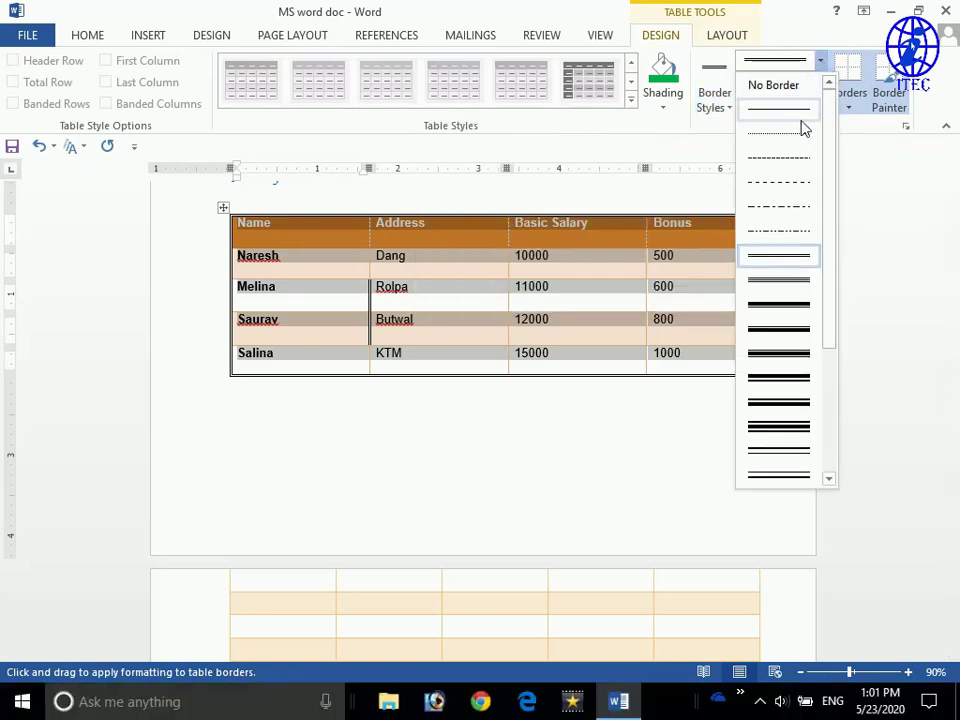
click(778, 88)
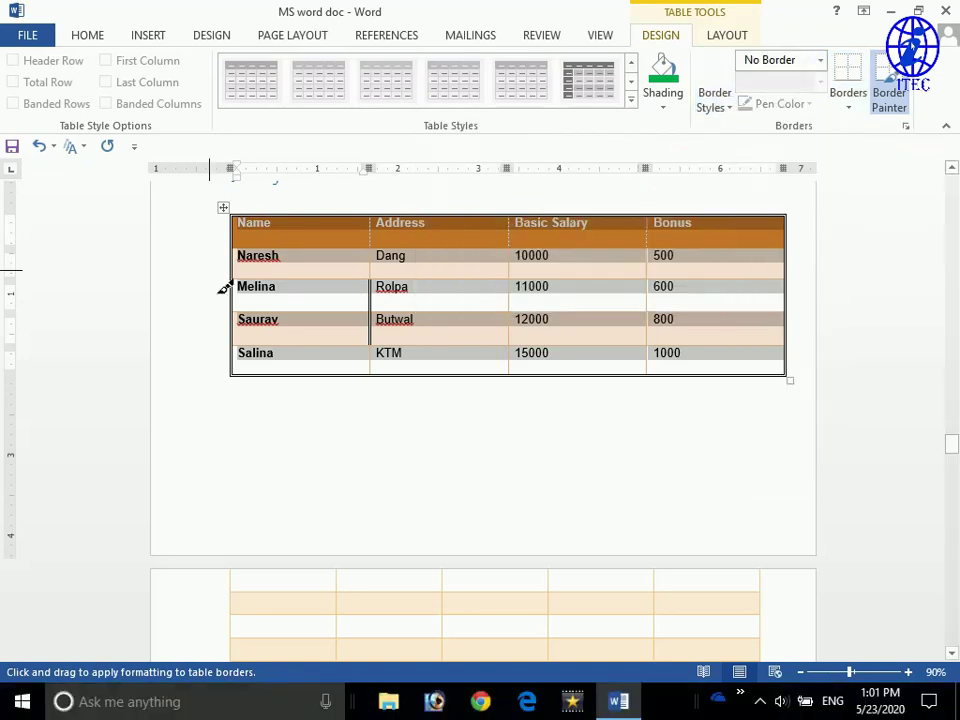
click(849, 108)
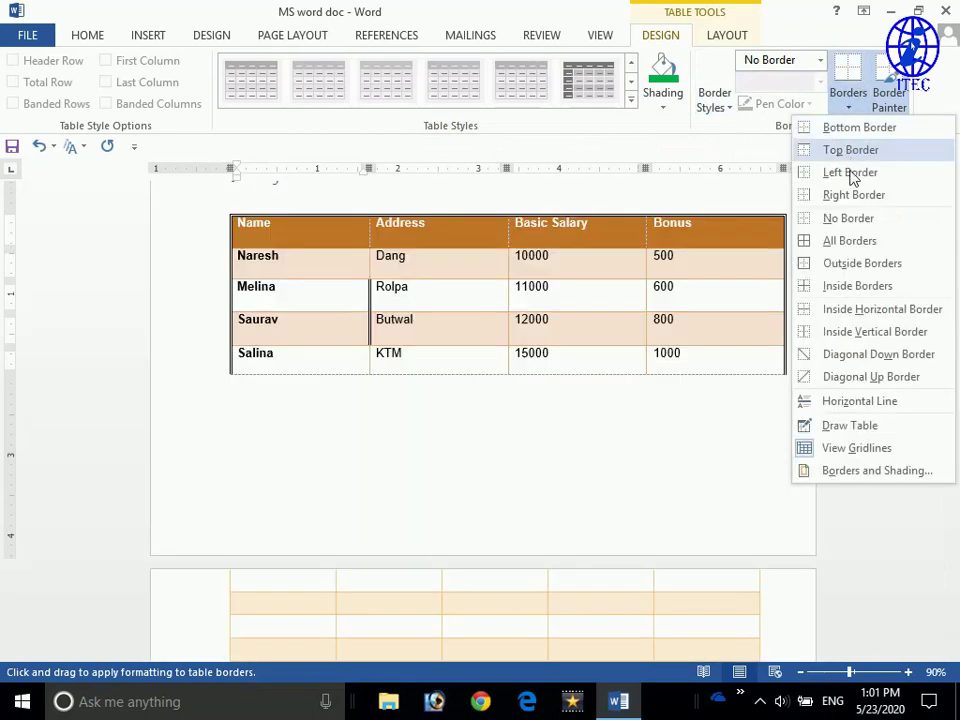
click(216, 251)
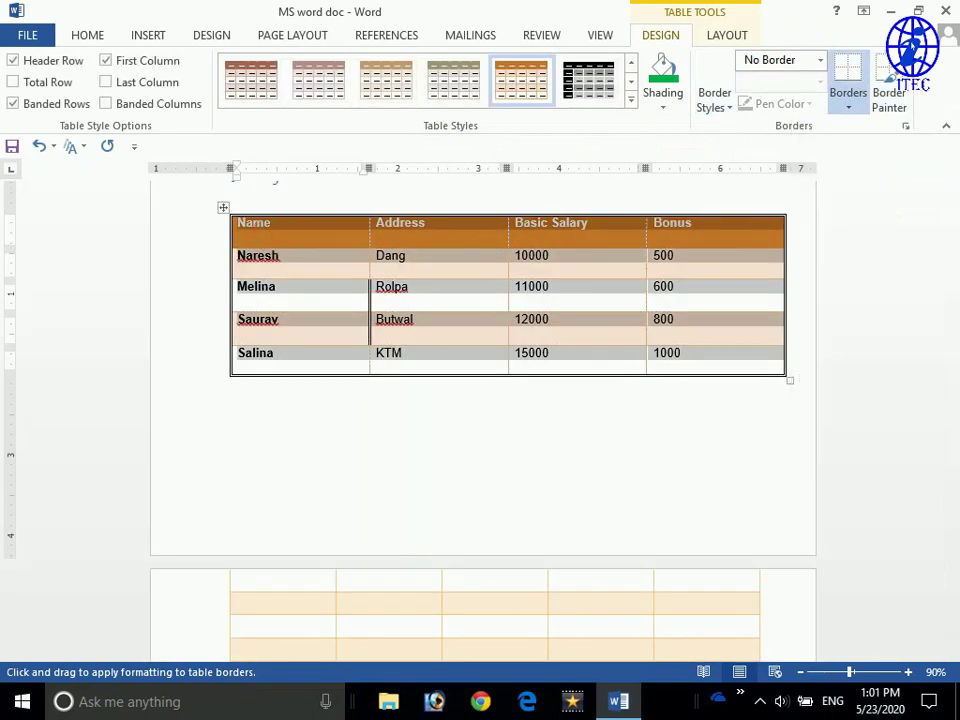
mouse_move(281, 240)
mouse_down()
mouse_move(632, 244)
mouse_move(641, 264)
mouse_up()
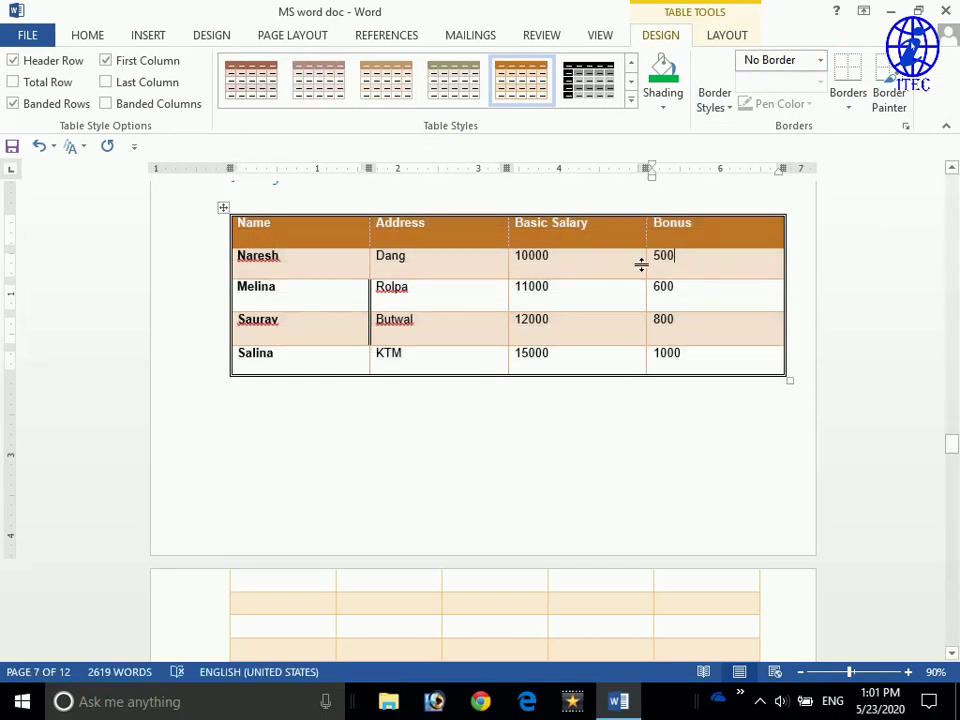
double_click(672, 222)
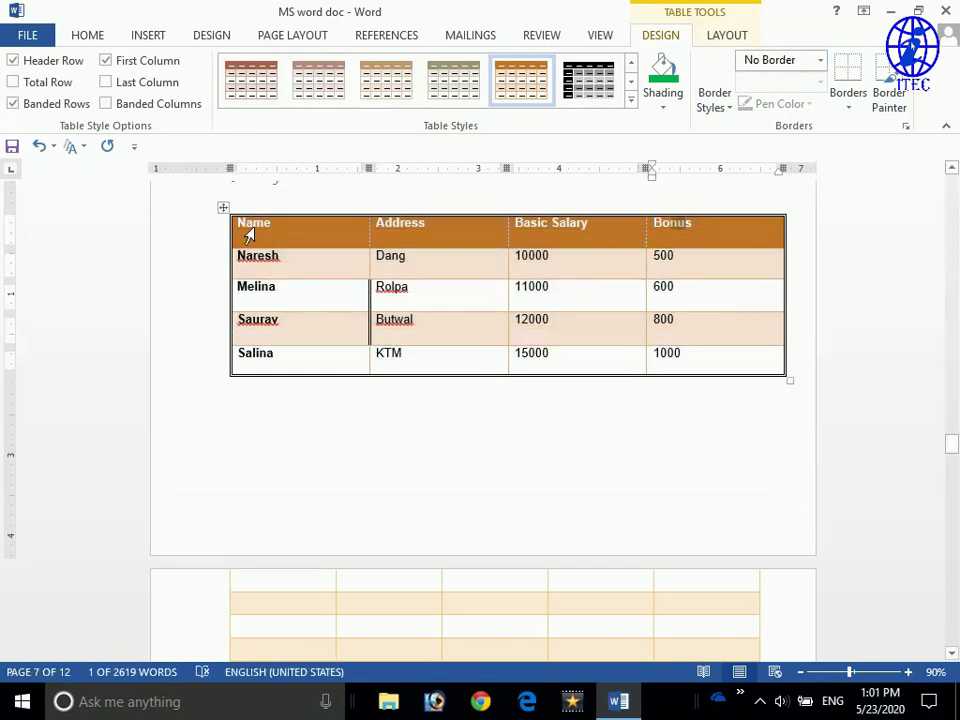
mouse_move(250, 222)
mouse_down()
mouse_move(440, 258)
mouse_move(737, 375)
mouse_move(761, 289)
mouse_up()
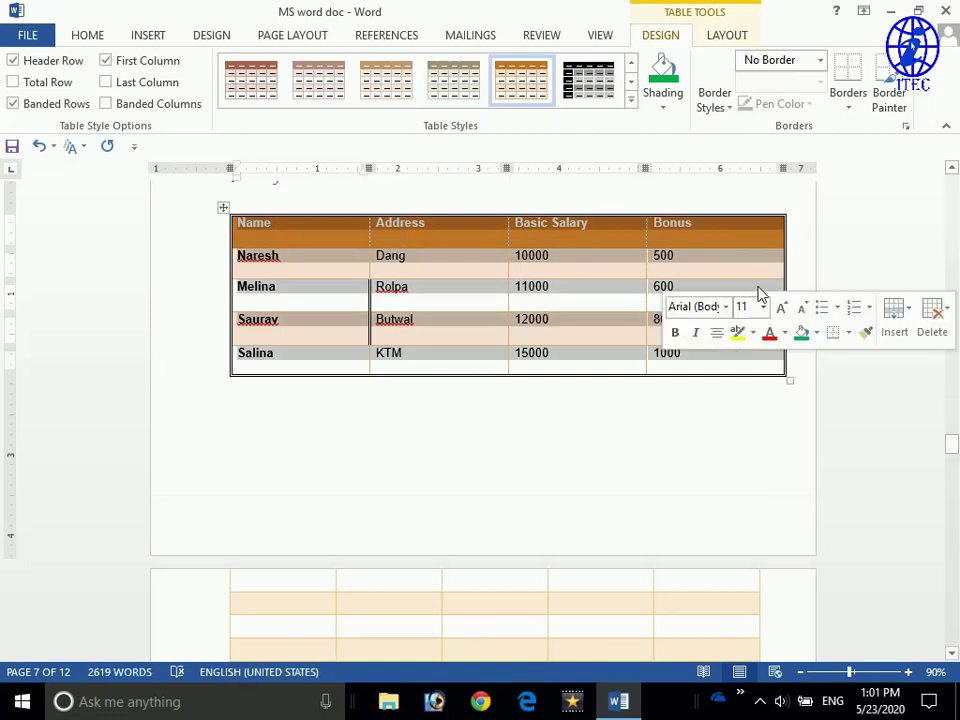
- Apply thick 3 pt single-line All Borders to every cell of the table
click(850, 105)
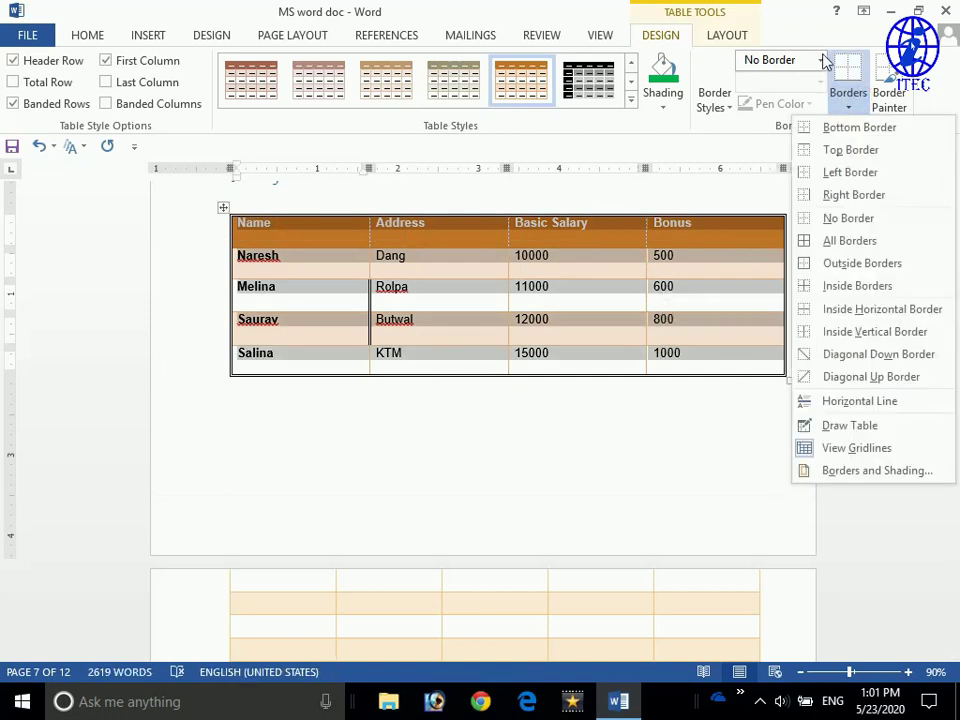
click(822, 60)
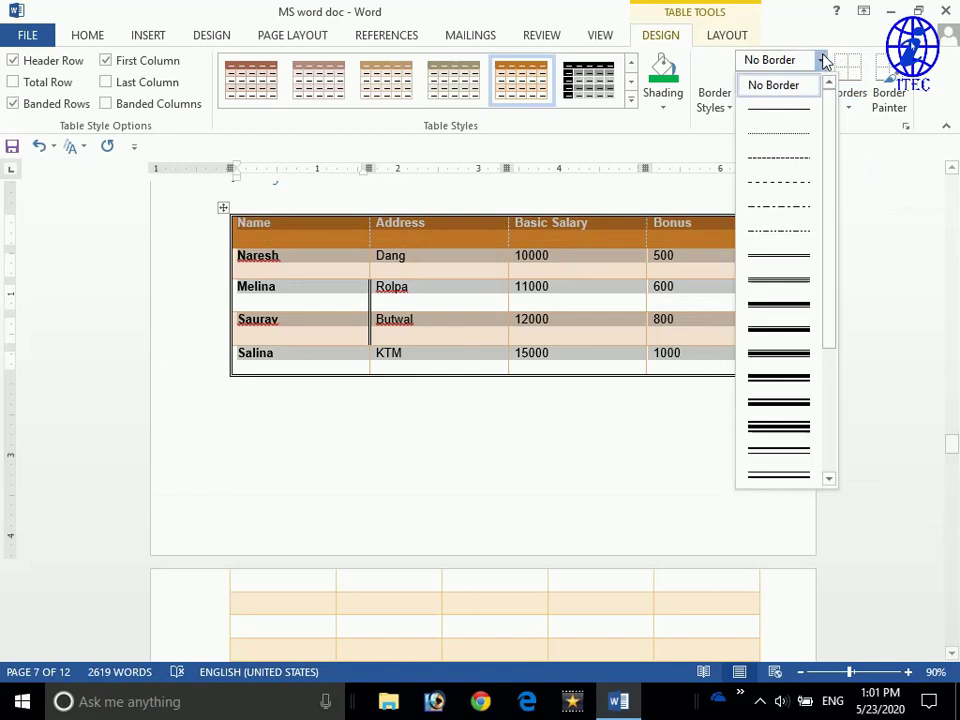
click(795, 315)
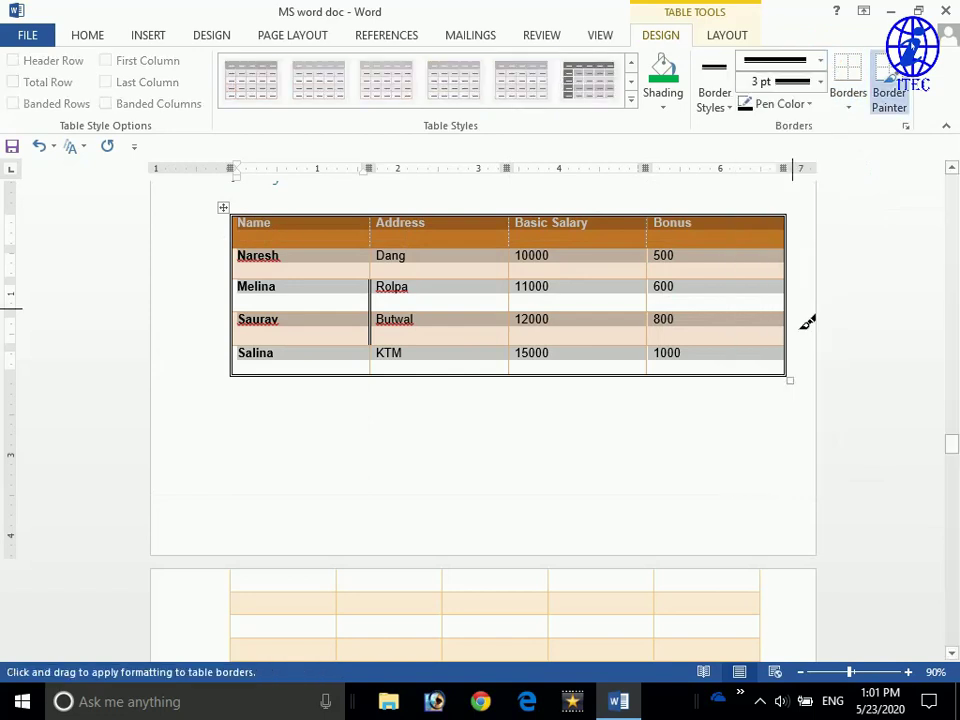
click(849, 107)
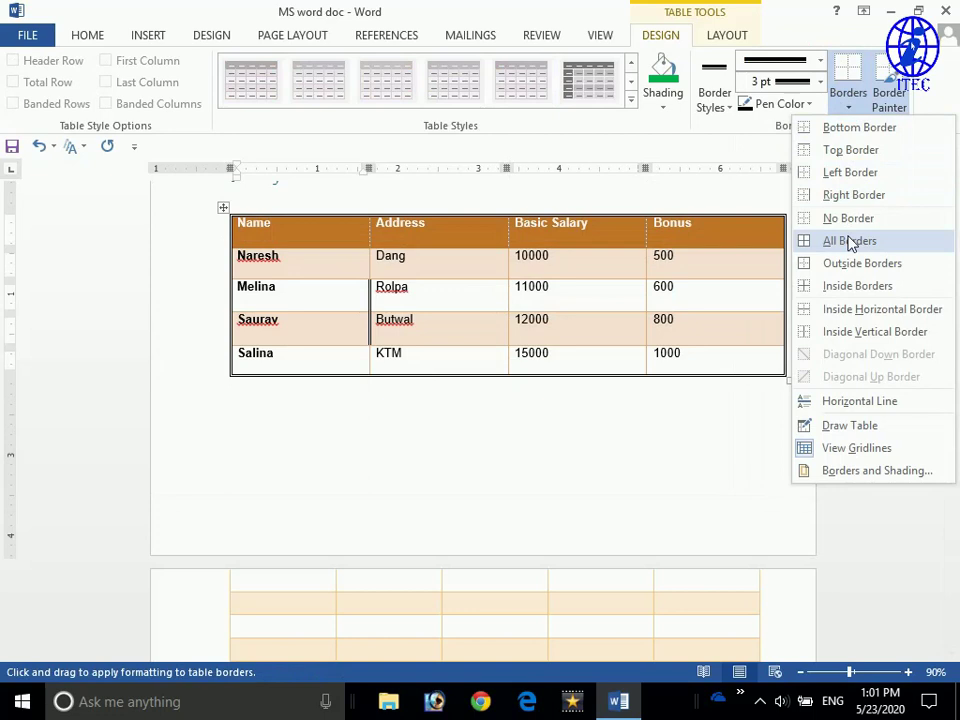
click(851, 241)
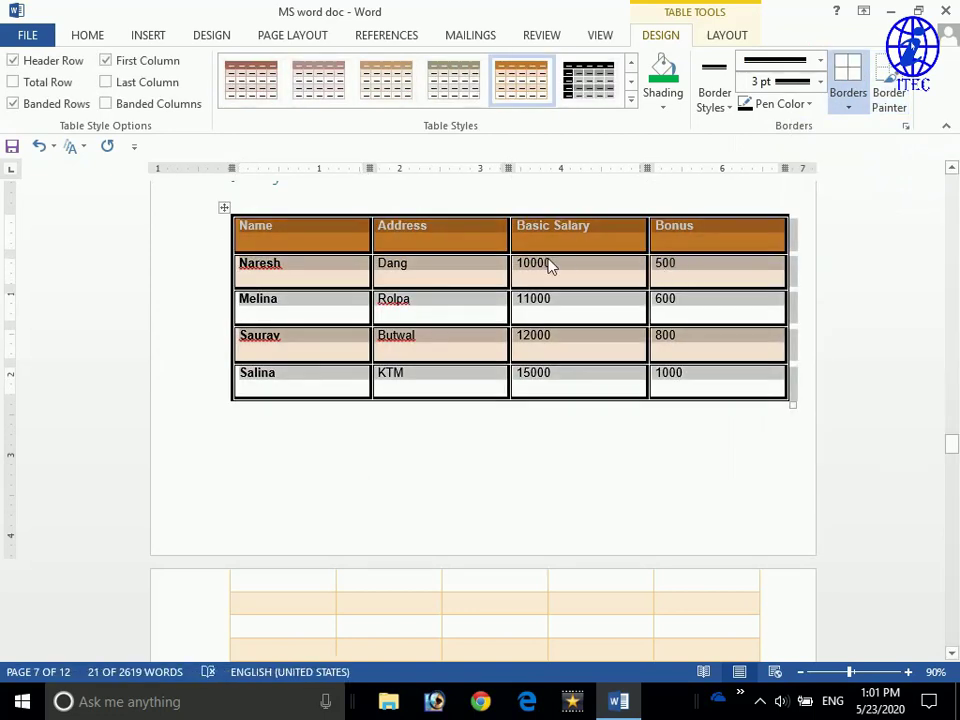
click(345, 241)
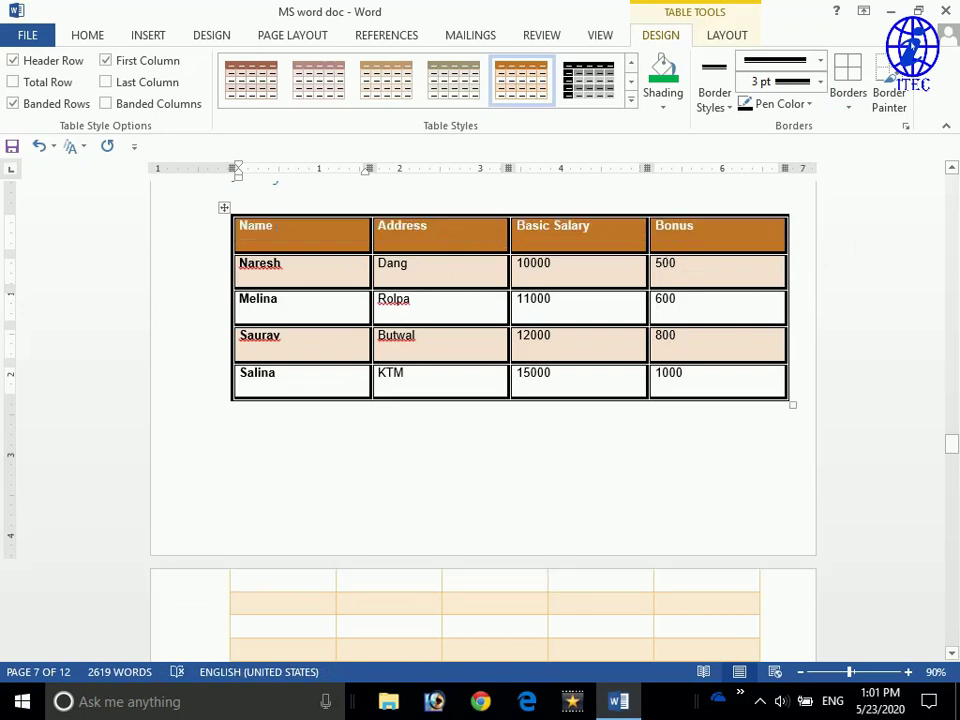
- Drag the table's bottom-right resize handle left to narrow all four columns
click(727, 36)
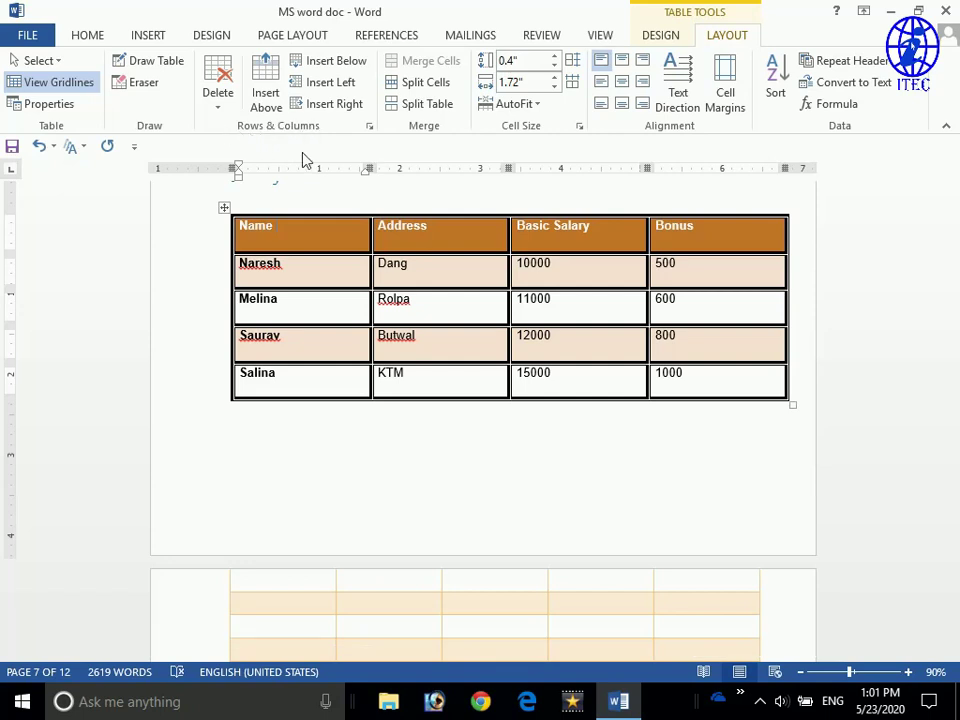
mouse_move(227, 240)
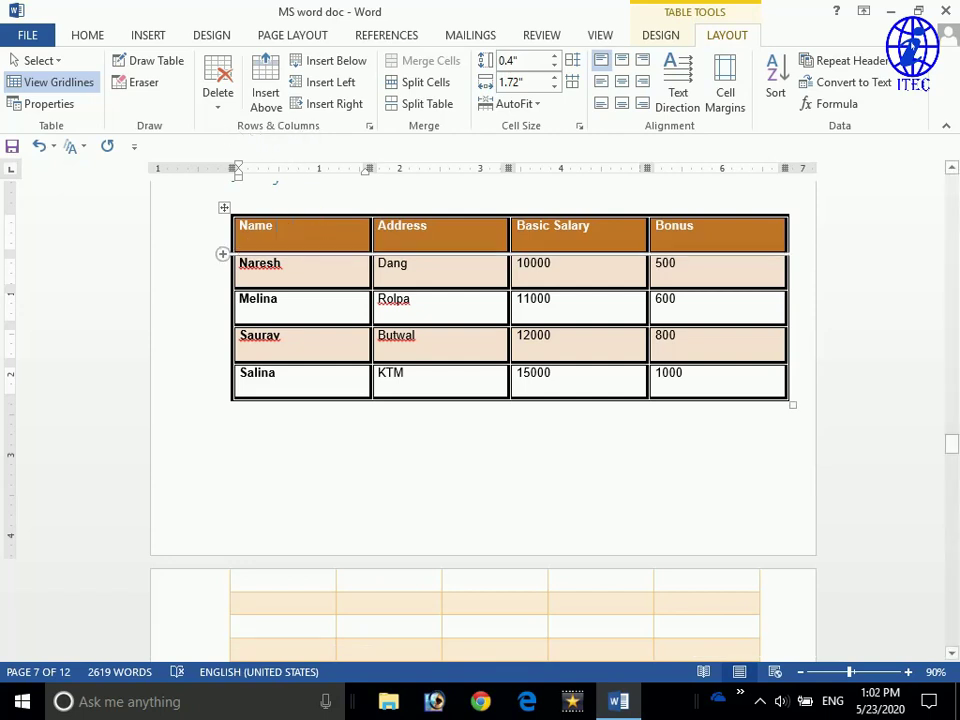
drag(800, 409, 731, 406)
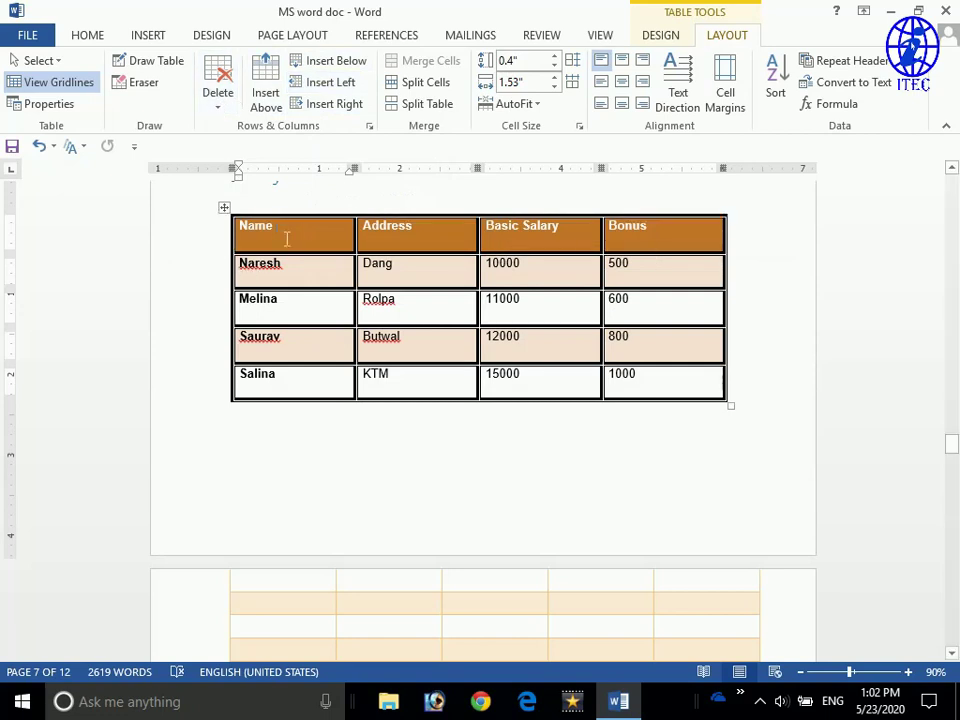
- Try inserting empty columns before Name and beside Bonus, undoing each one
click(318, 88)
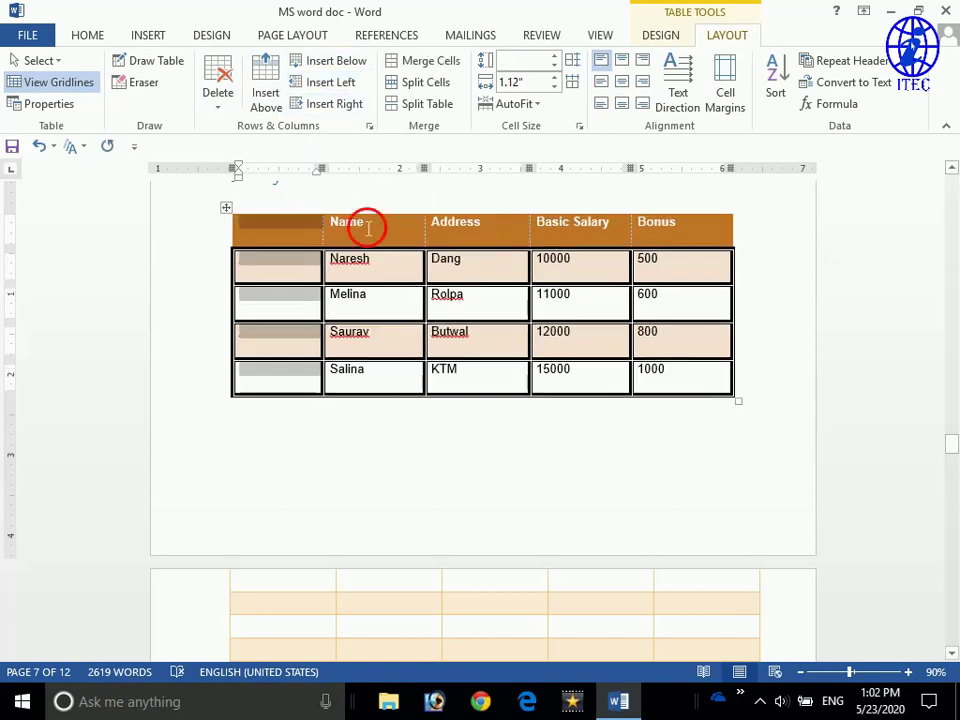
click(240, 260)
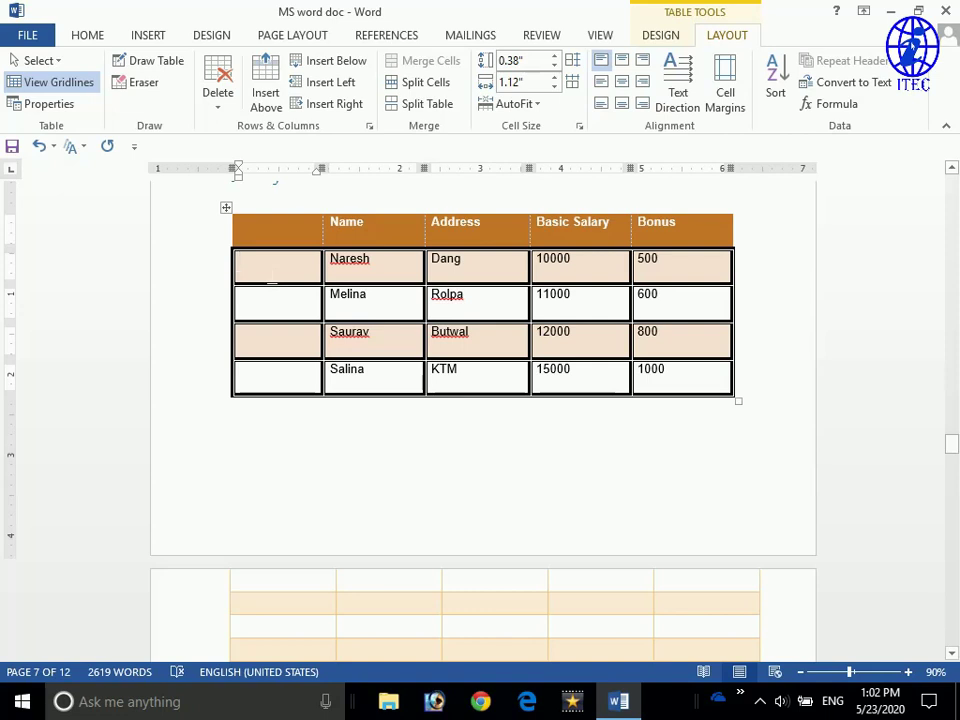
key(ctrl+z)
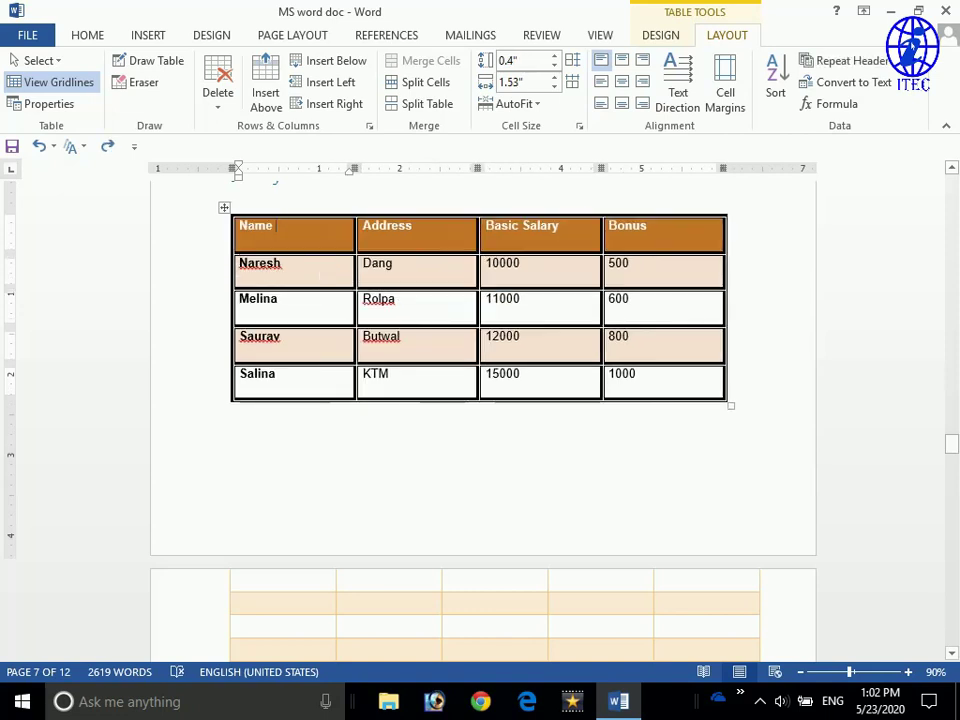
click(663, 240)
click(340, 105)
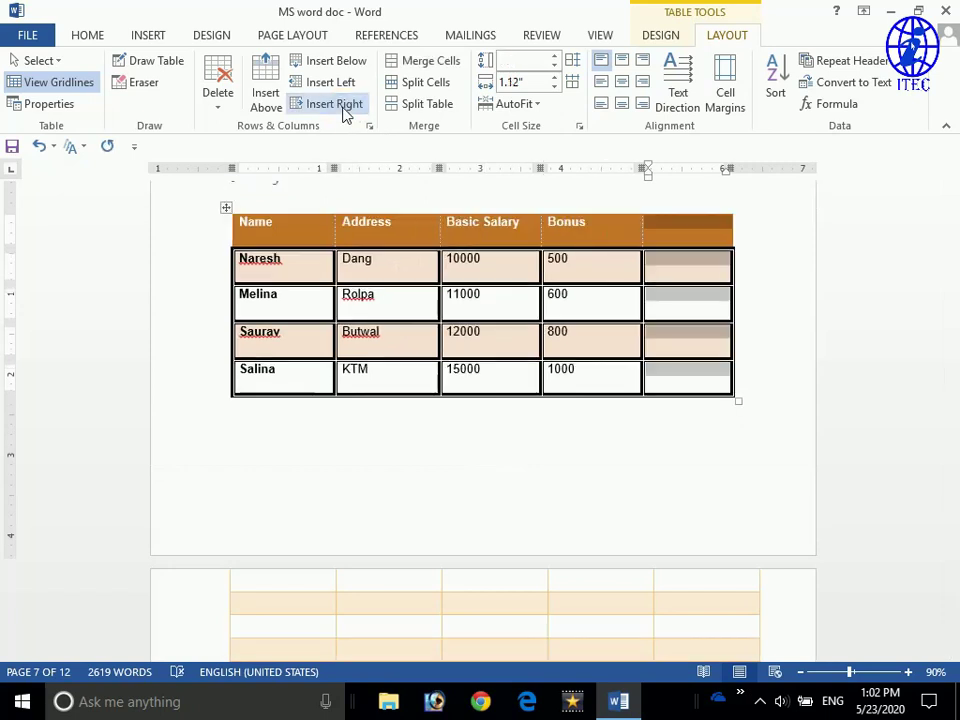
key(ctrl+z)
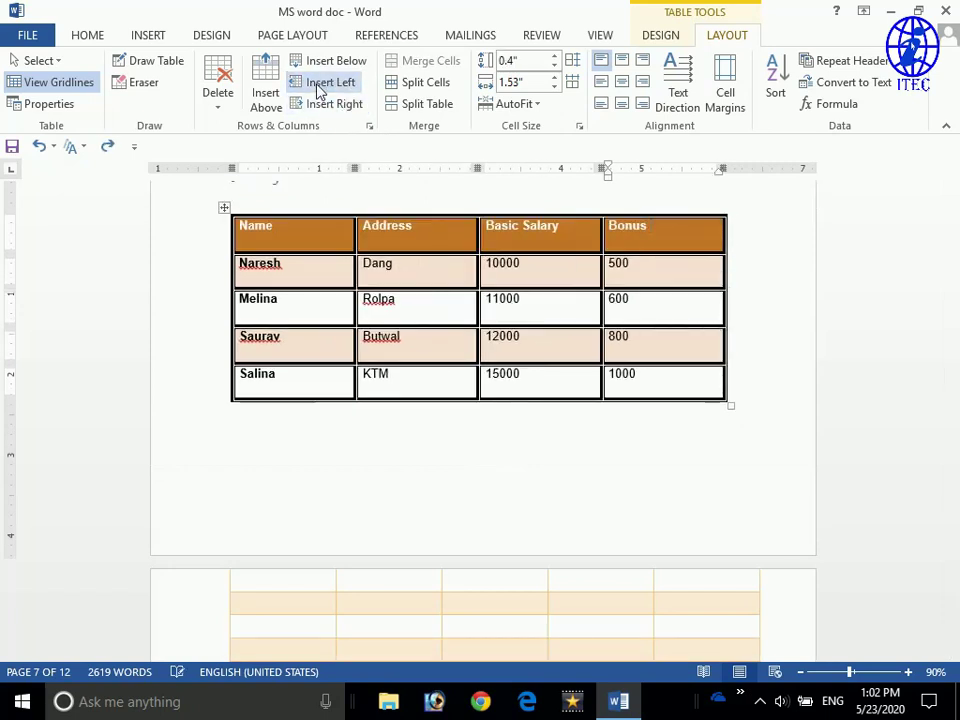
click(319, 88)
key(ctrl+z)
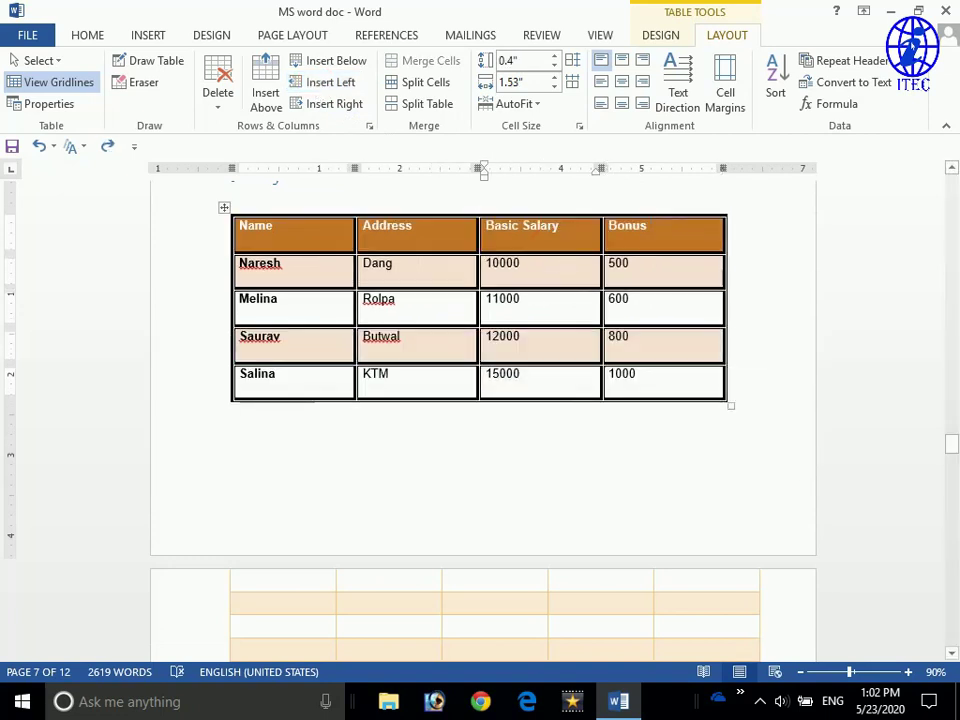
- Insert one empty row above the header row, undoing the extra second row
click(261, 72)
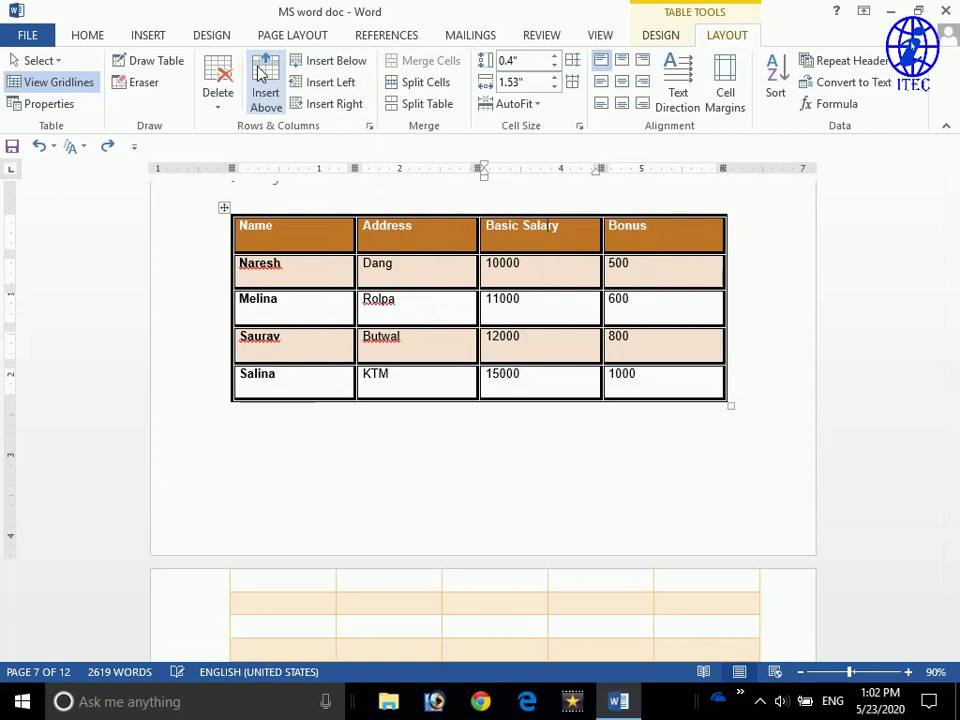
click(261, 72)
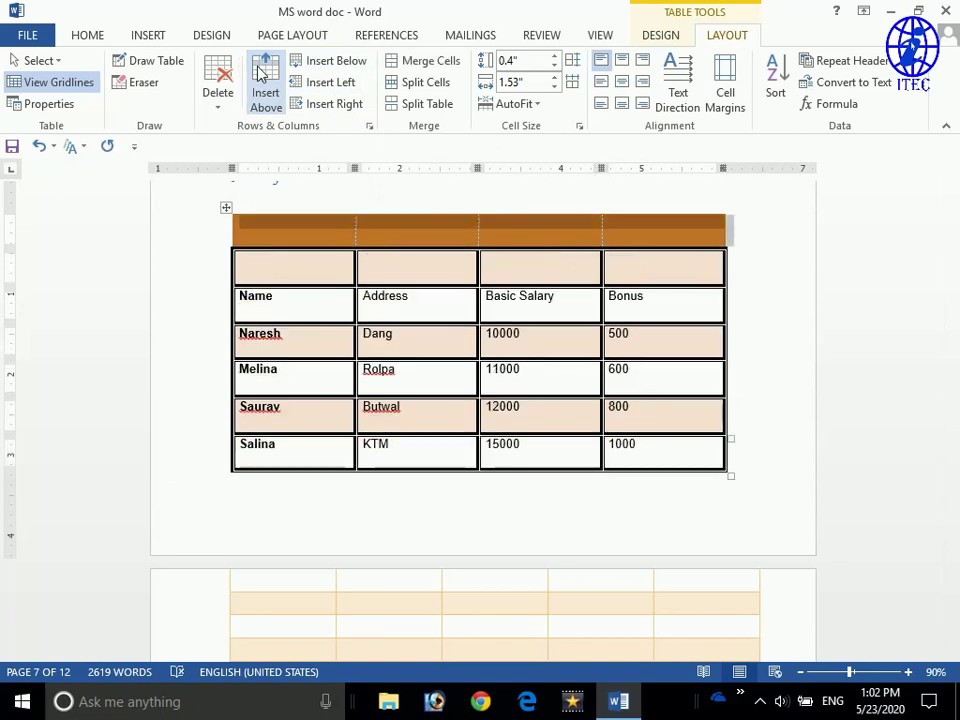
key(ctrl+z)
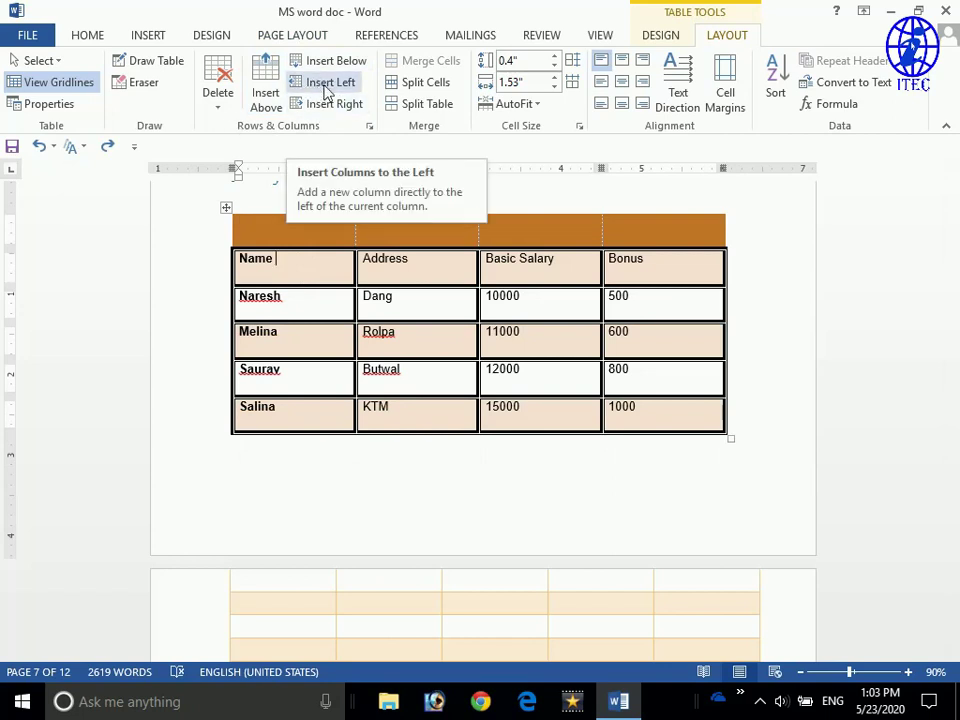
- Insert a new column at the table's left and head it S.N
click(326, 84)
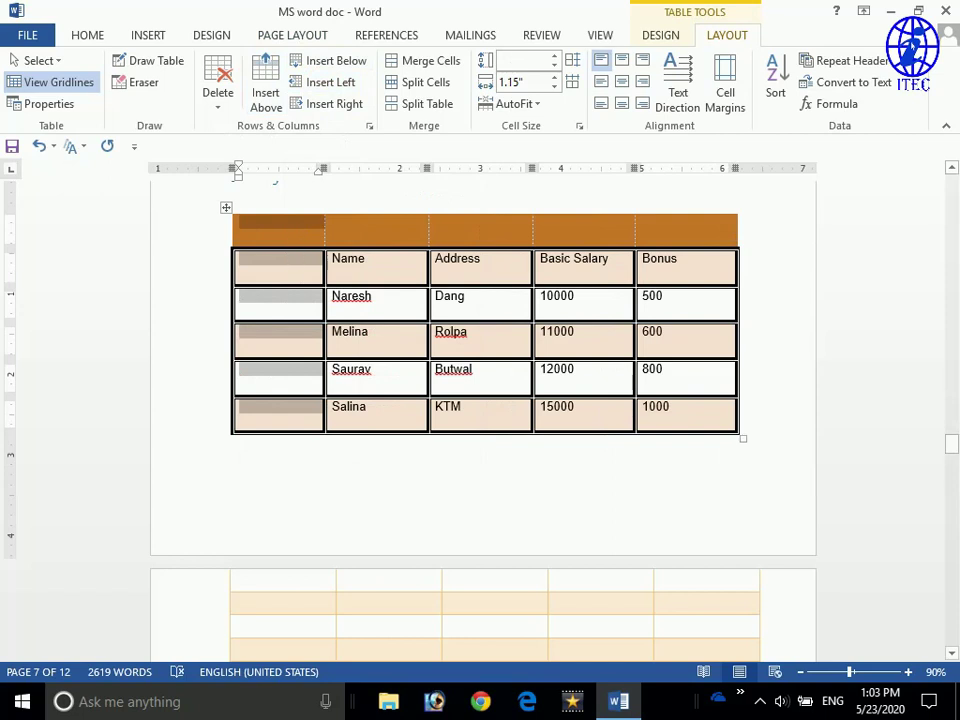
click(285, 259)
click(297, 243)
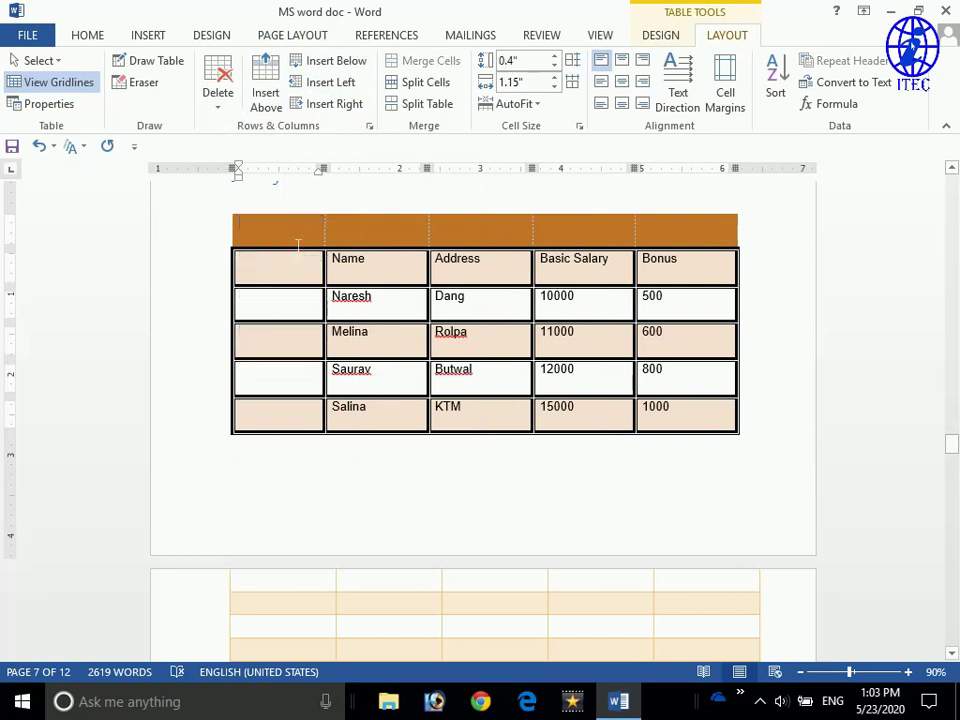
click(301, 235)
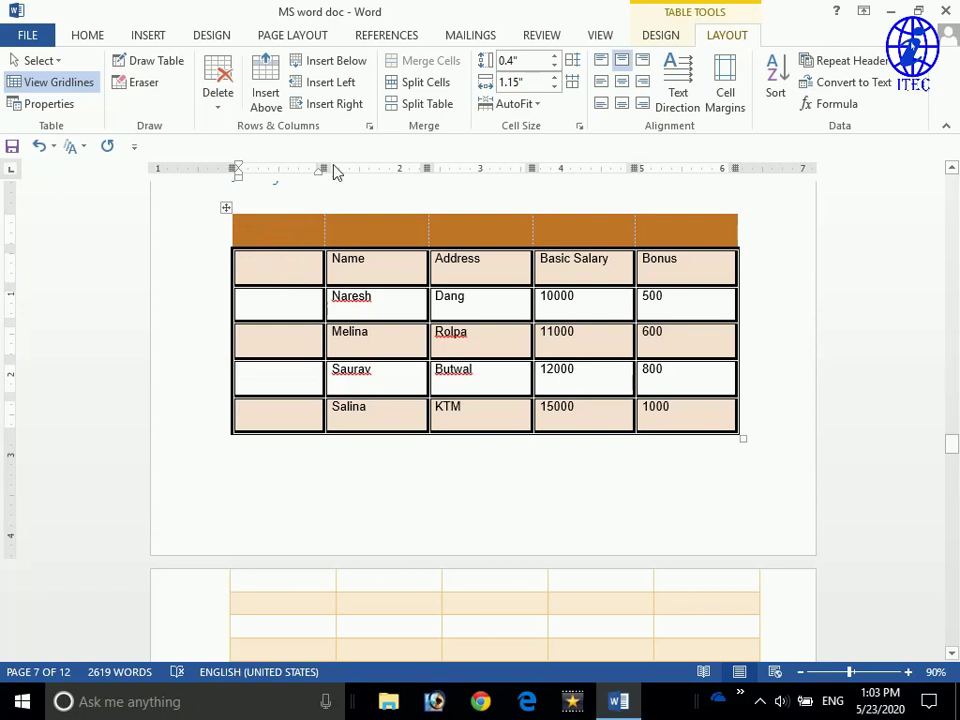
click(296, 283)
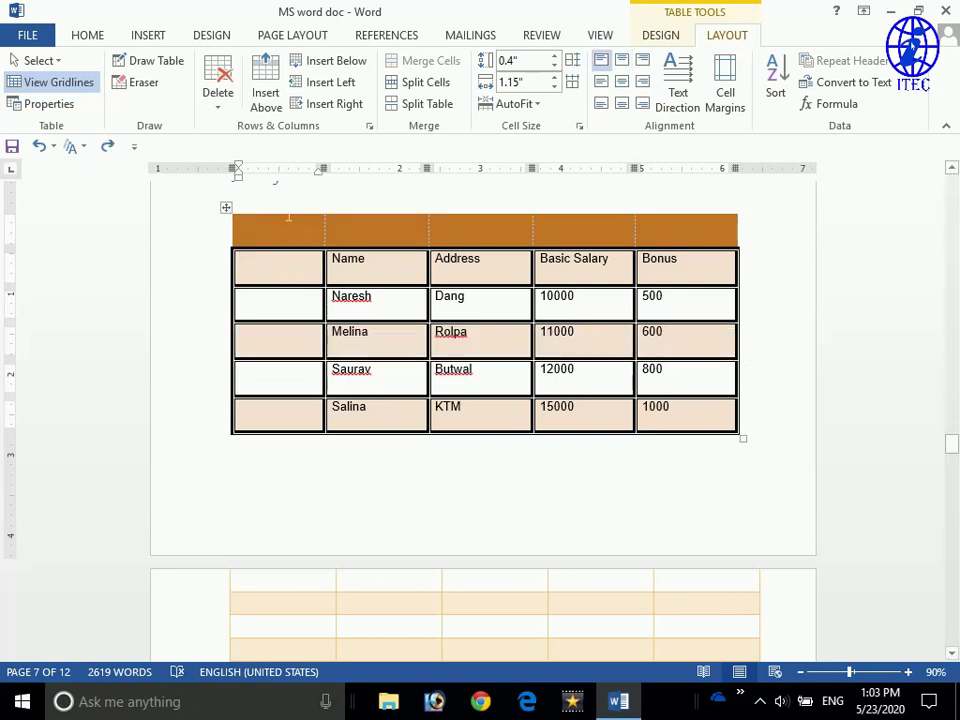
text(S.N)
key(Tab)
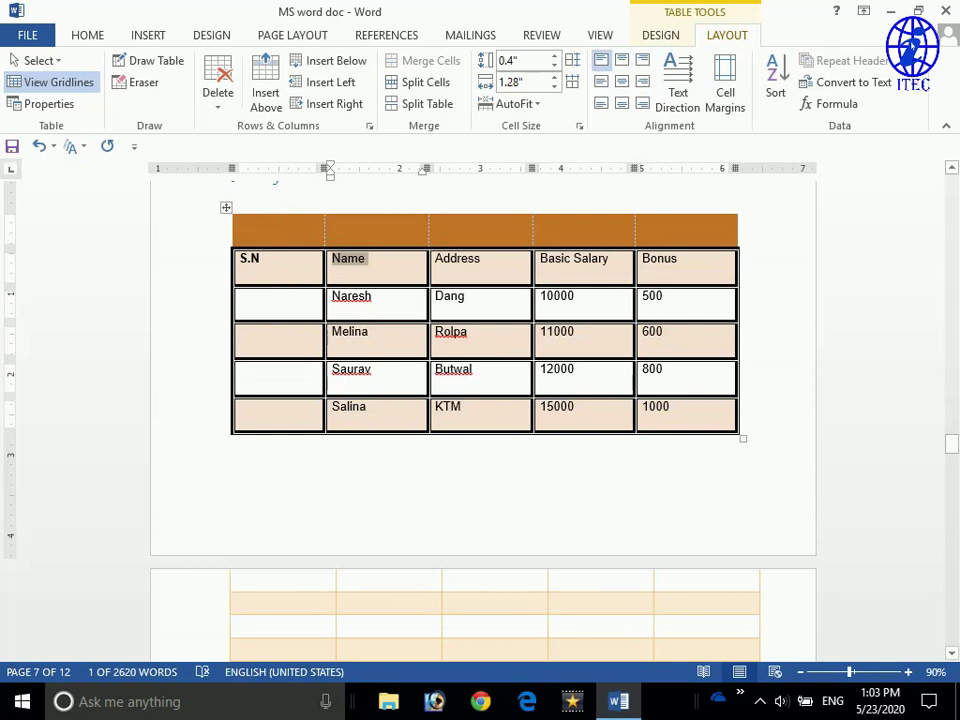
click(372, 296)
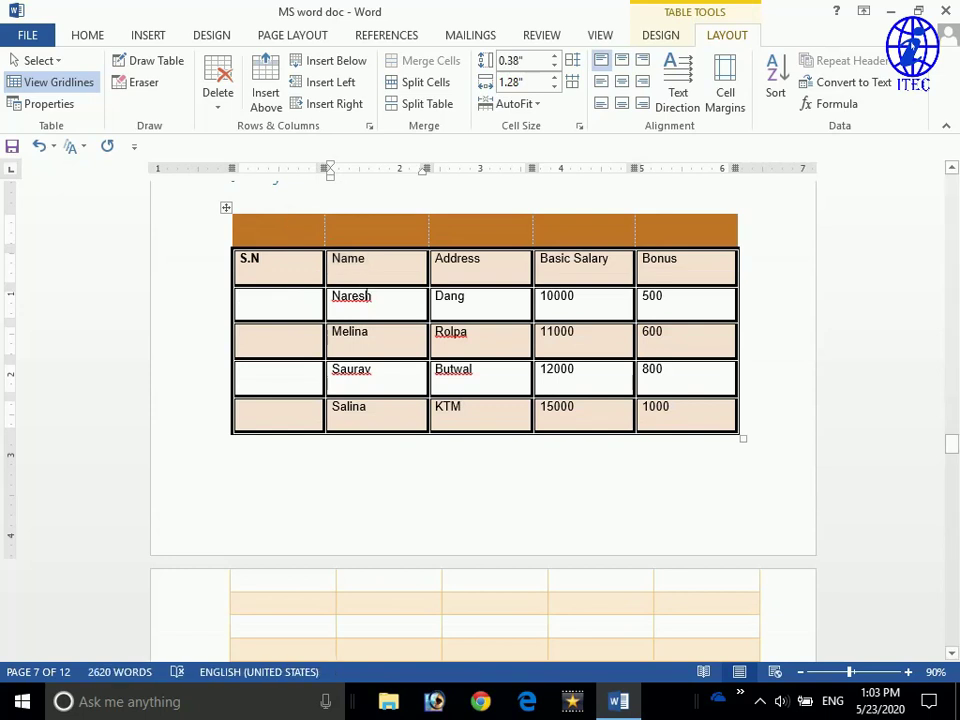
- Number the four employee rows 1 to 4 in the S.N column
click(239, 296)
text(1)
key(Down)
double_click(353, 609)
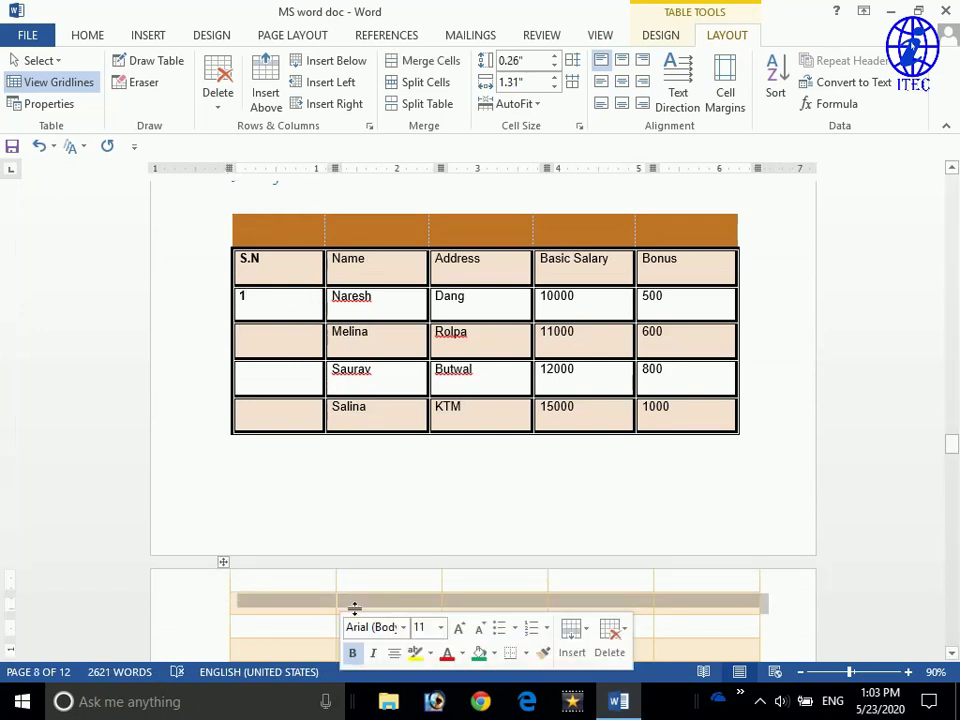
click(266, 355)
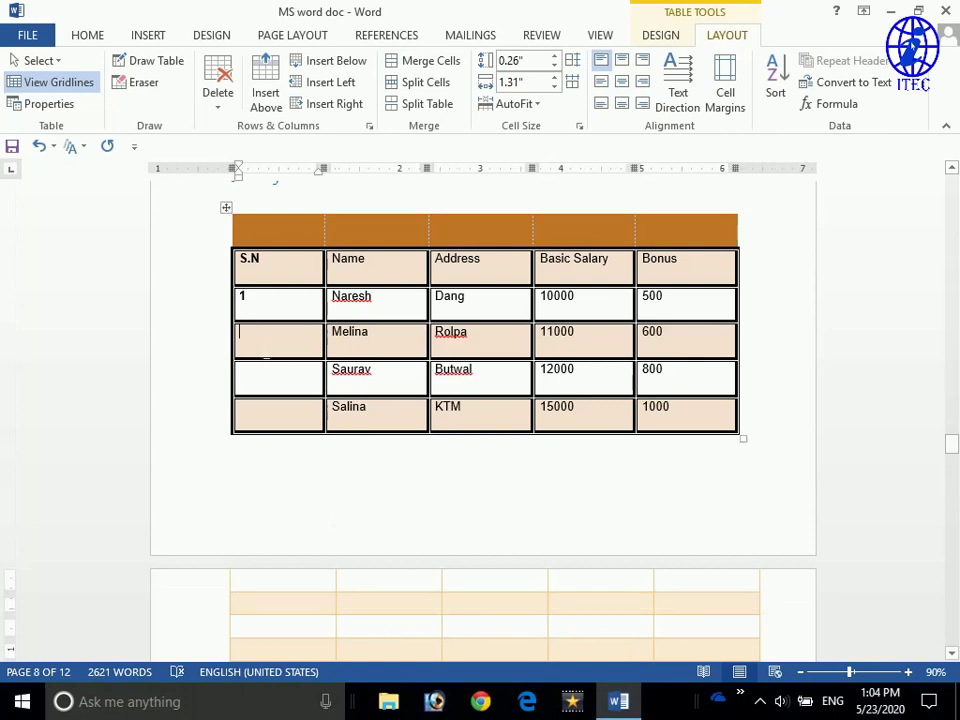
text(2)
key(Down)
text(3)
key(Down)
text(4)
key(Down)
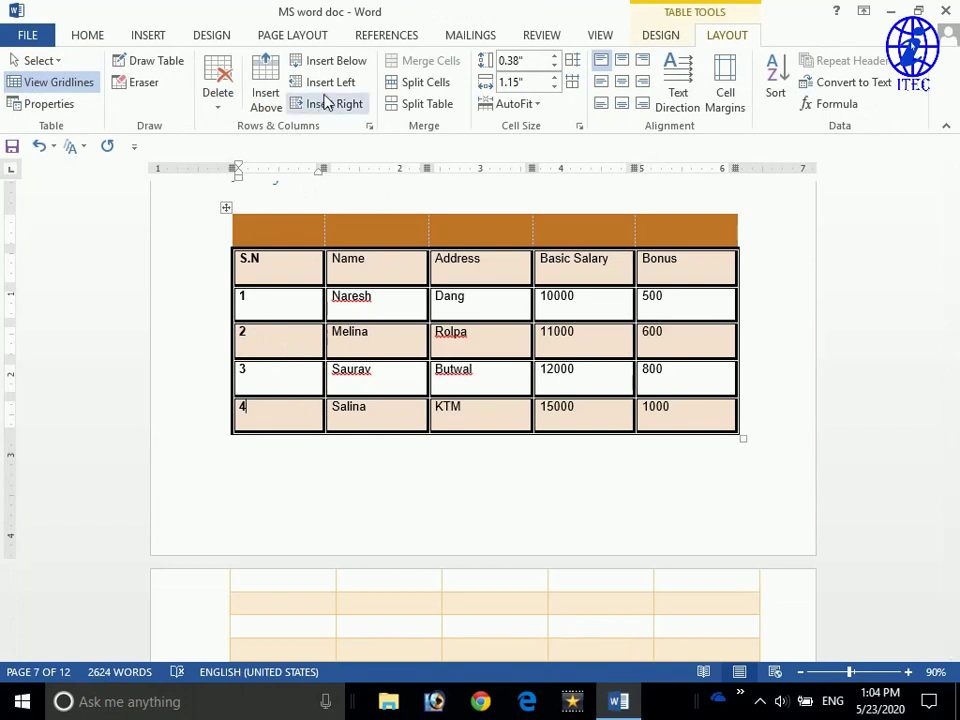
- Add an empty row at the bottom of the table, discarding a stray row below row 2
click(333, 62)
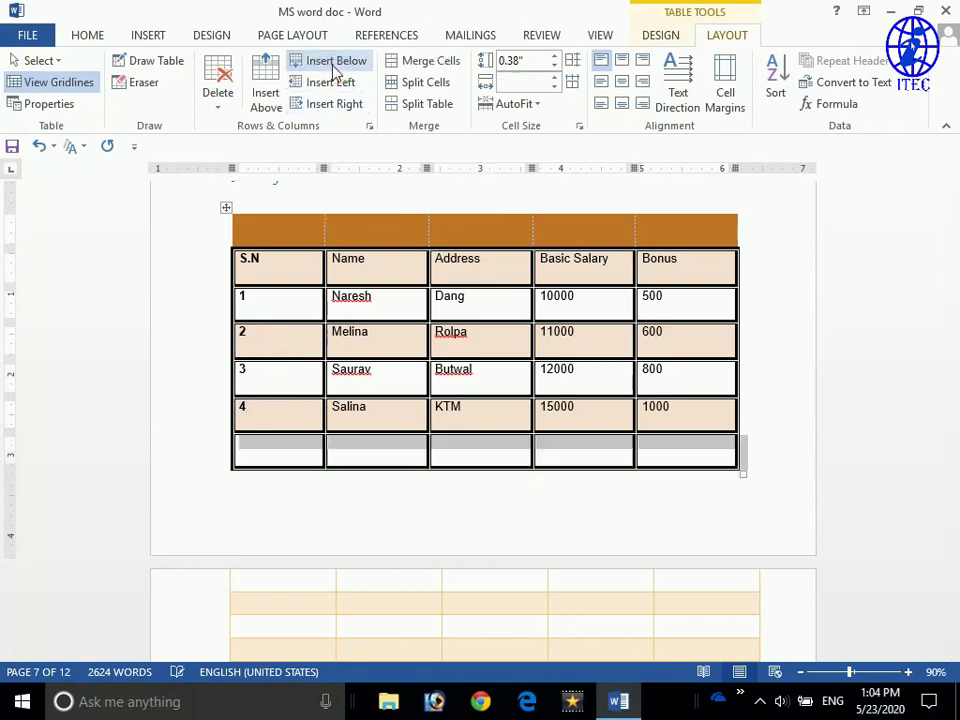
click(274, 446)
click(336, 61)
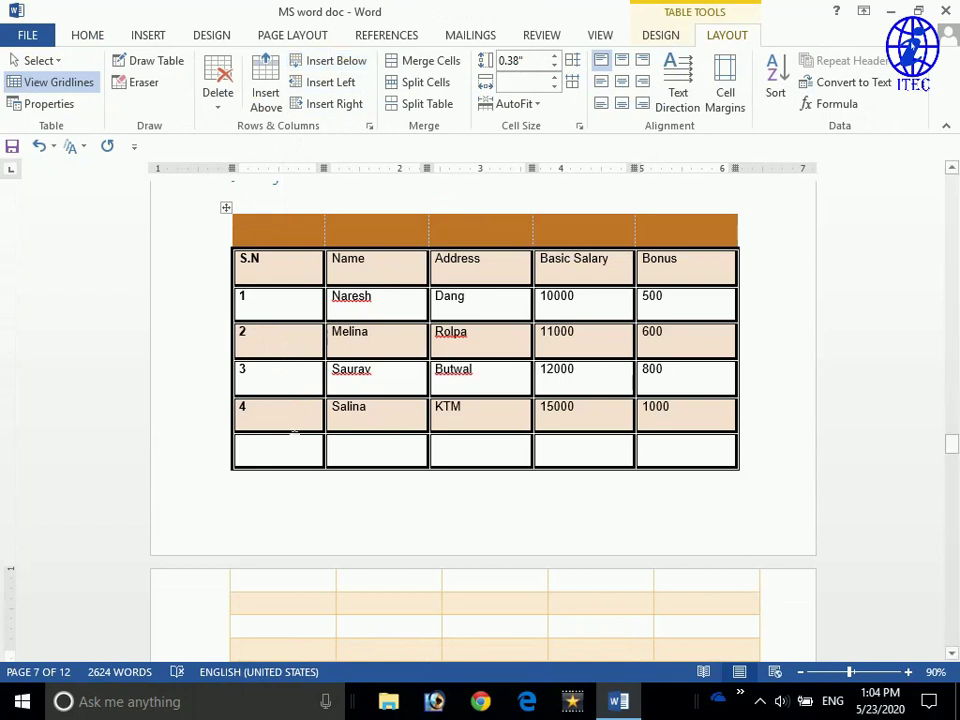
click(244, 331)
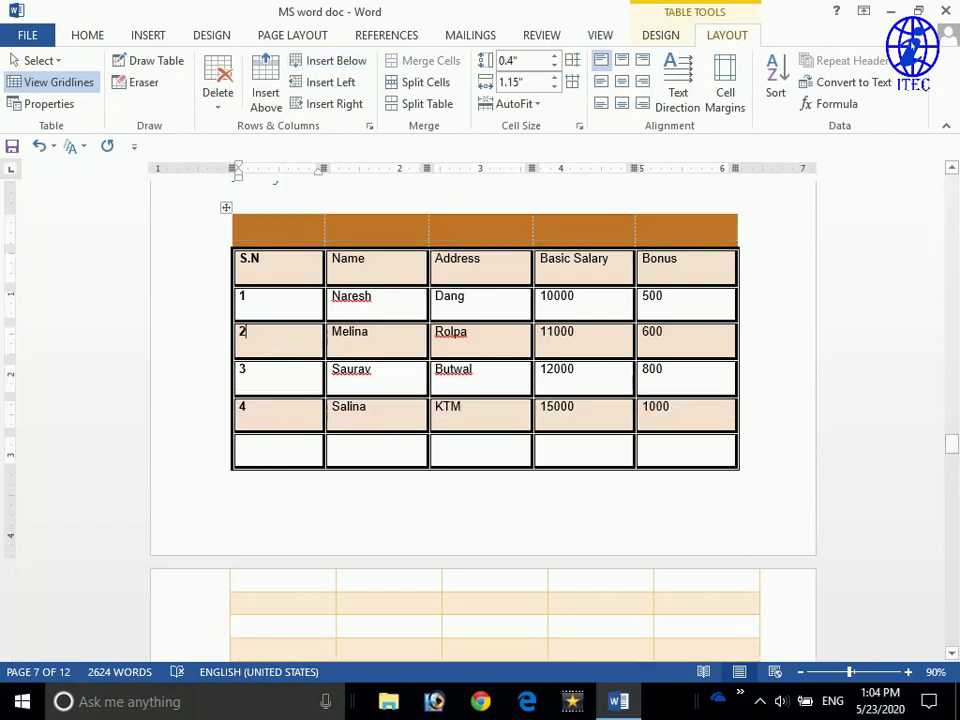
click(320, 63)
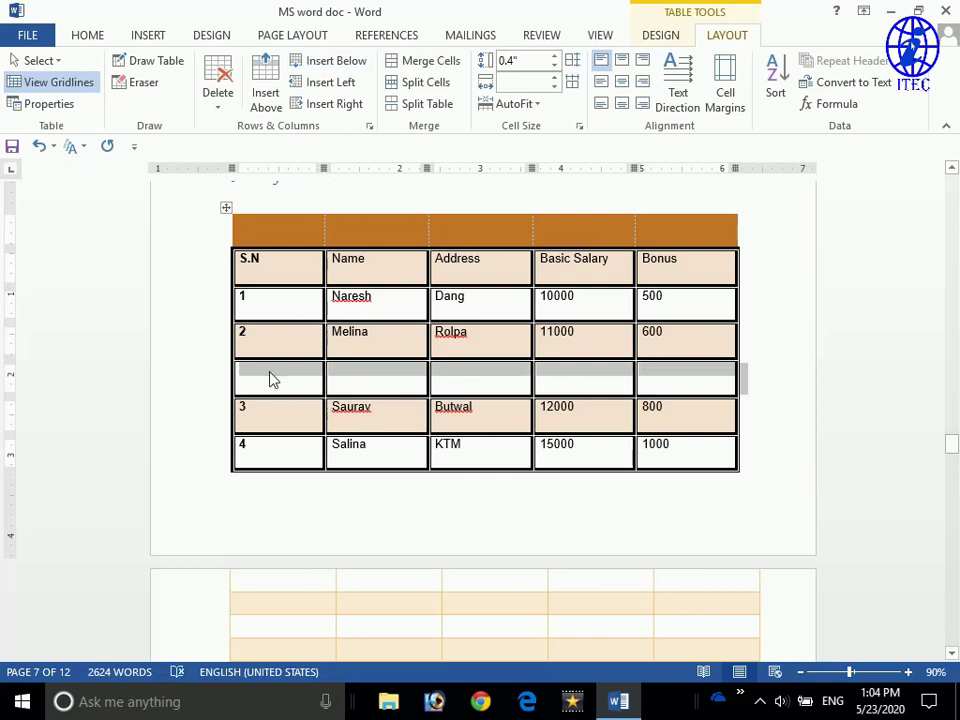
key(alt+shift+Down)
key(alt+shift+Down)
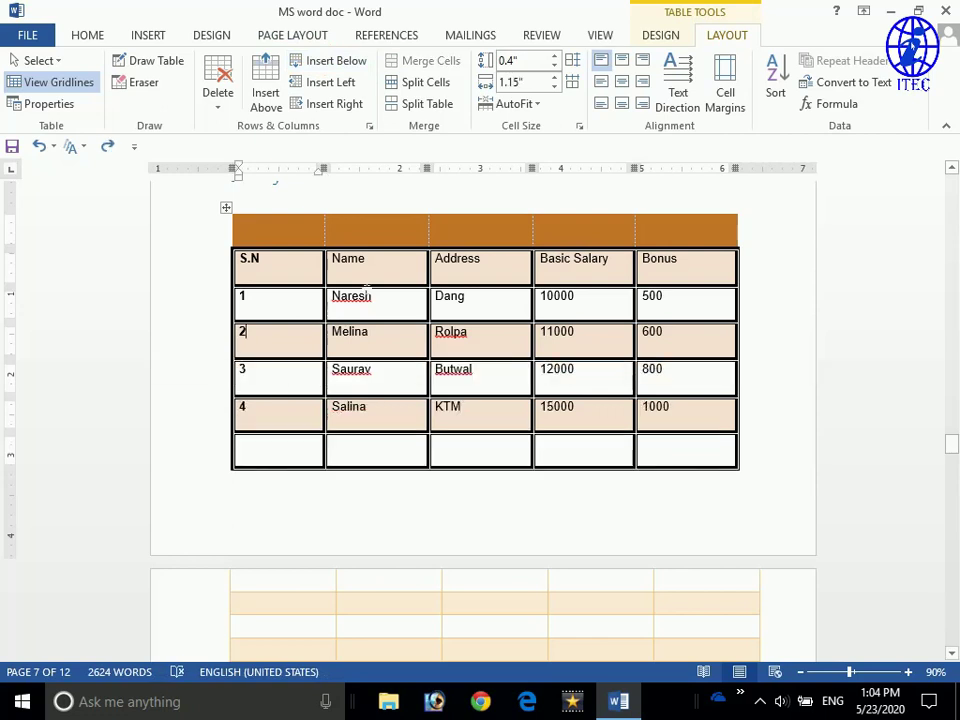
- Fill the new row with 5, the employee's name, Dang, 10000 and 500
click(245, 446)
text(5)
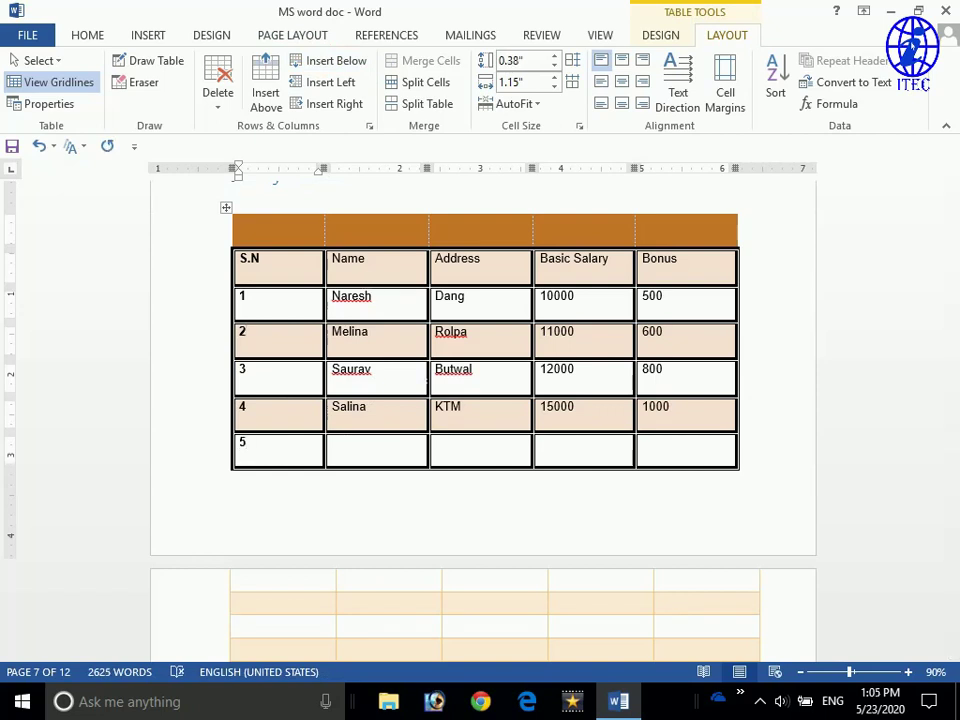
key(Tab)
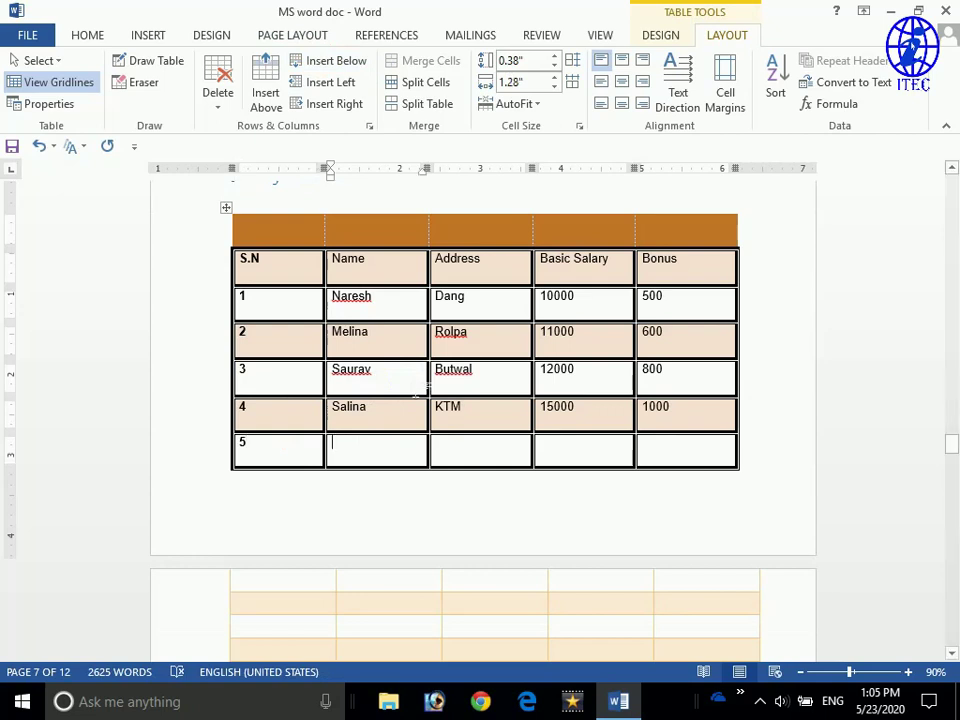
text(Bishnu)
key(Tab)
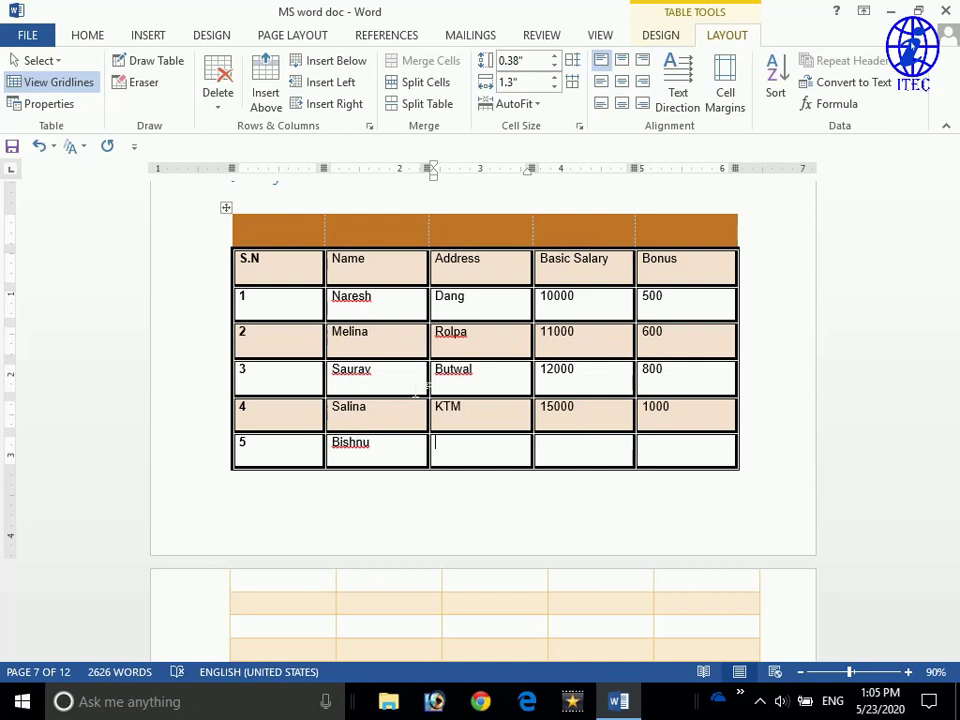
text(Dang)
key(Tab)
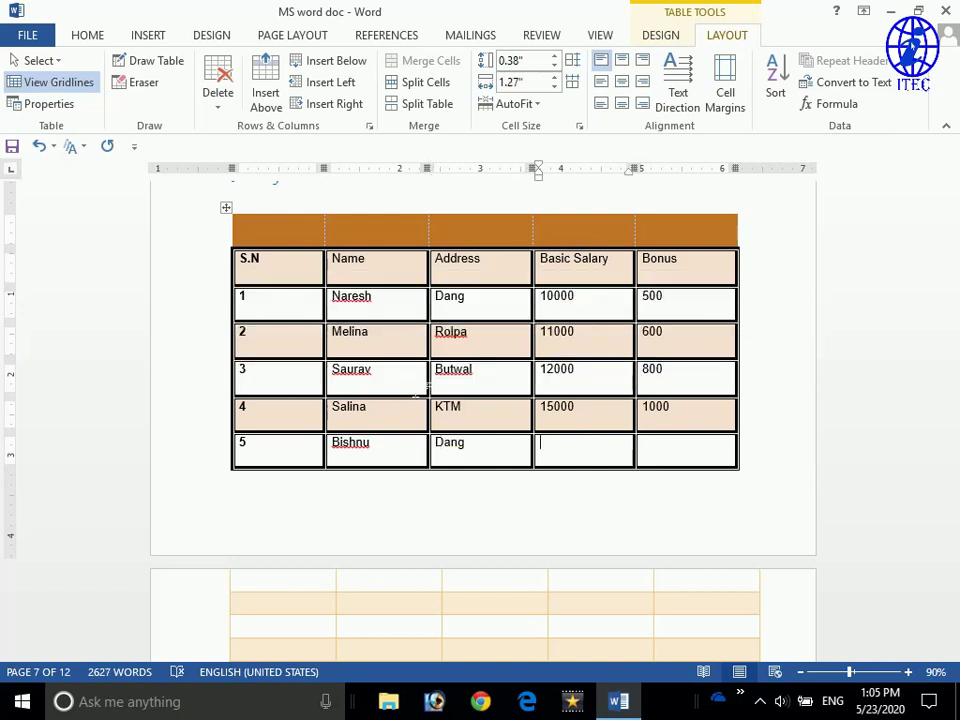
text(10000)
key(Tab)
text(500)
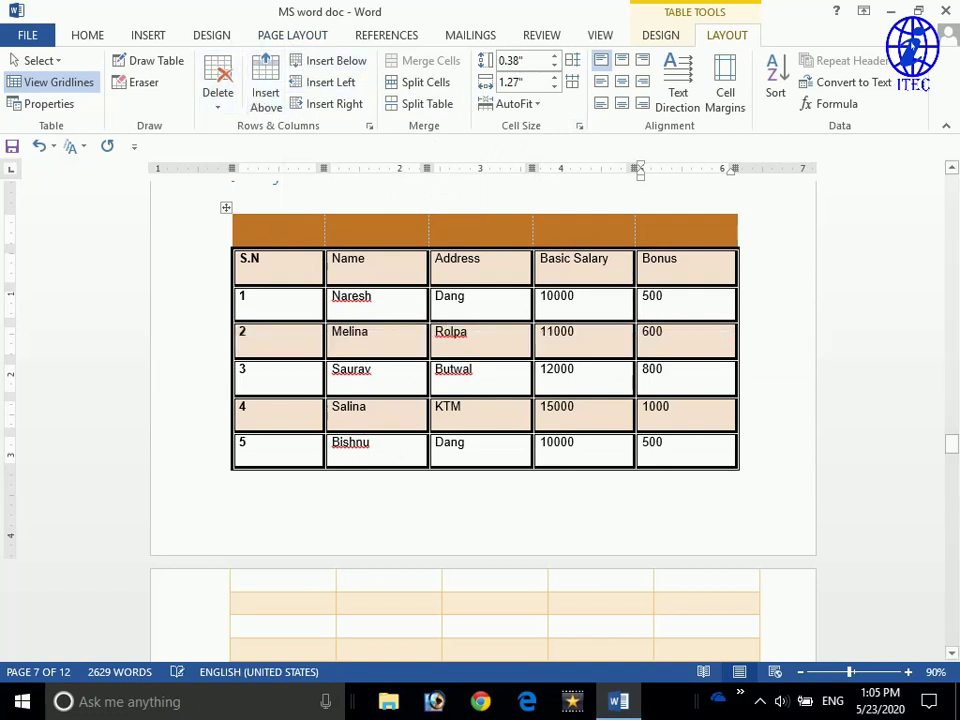
- Delete the empty orange top row using Delete > Delete Rows
click(296, 234)
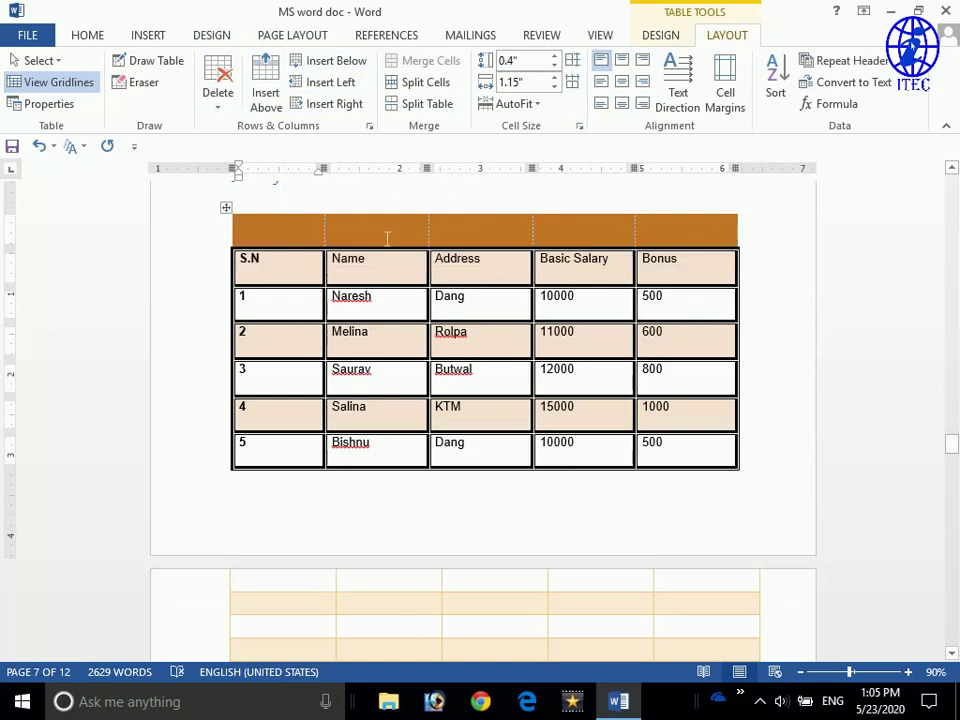
drag(711, 237, 270, 234)
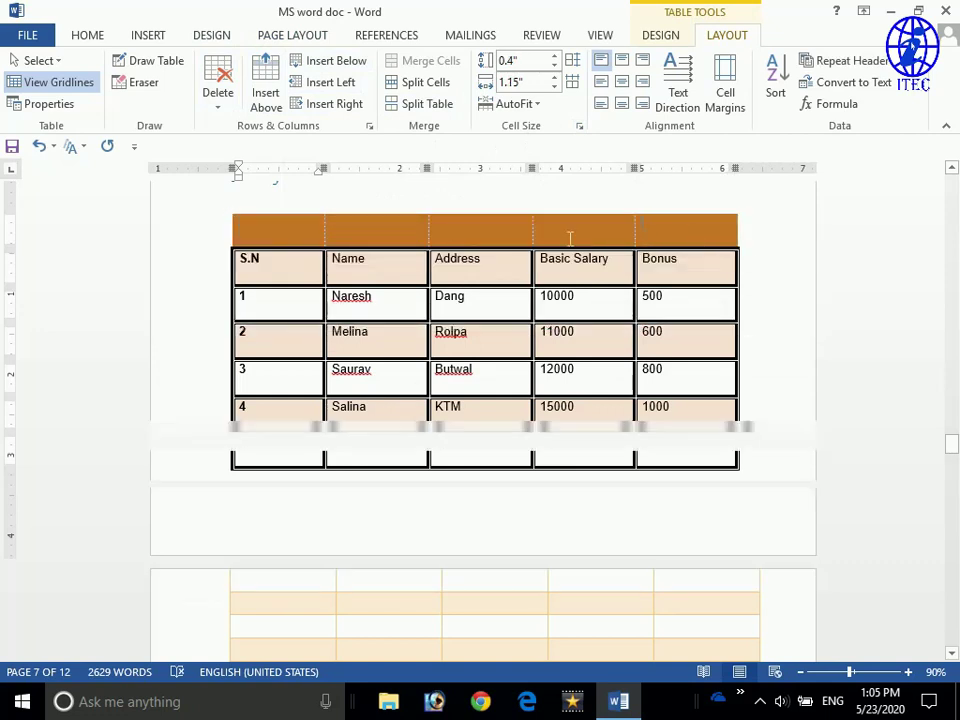
click(270, 234)
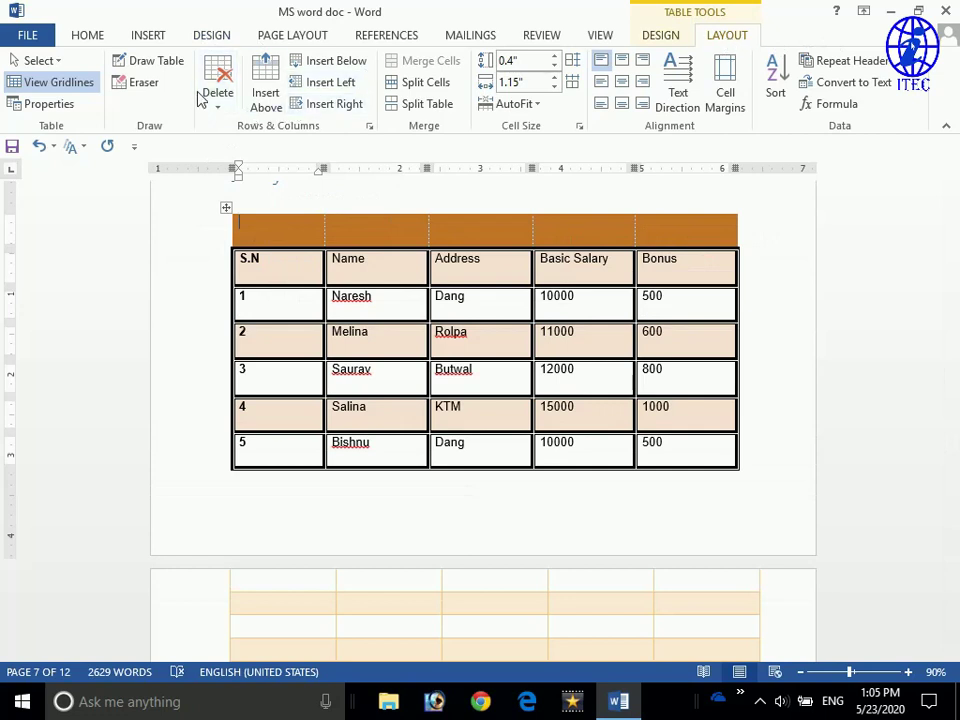
click(219, 114)
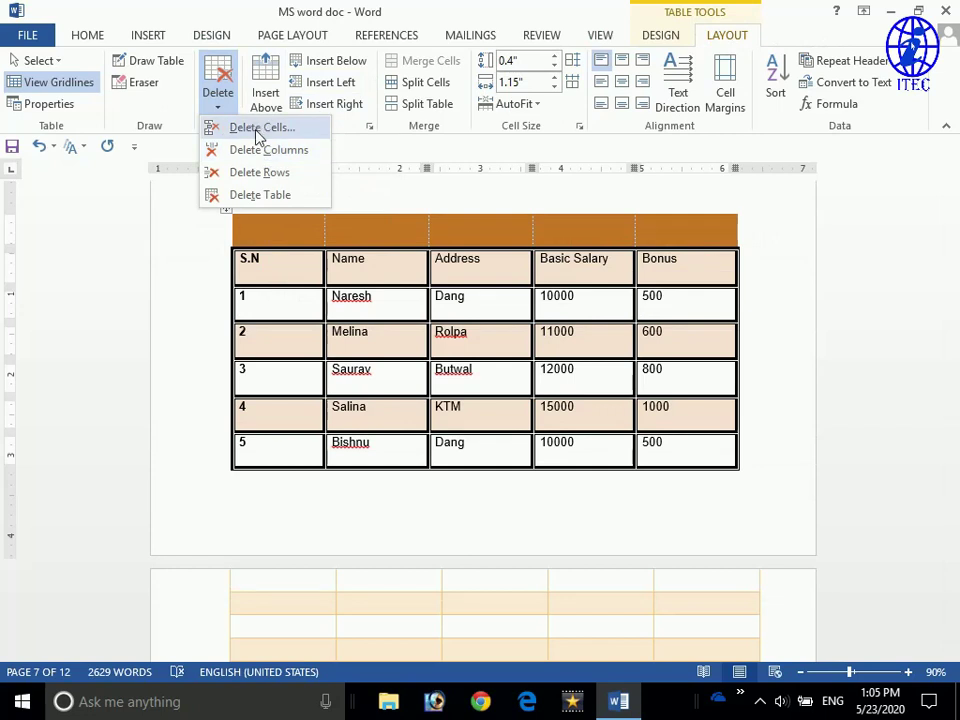
click(260, 229)
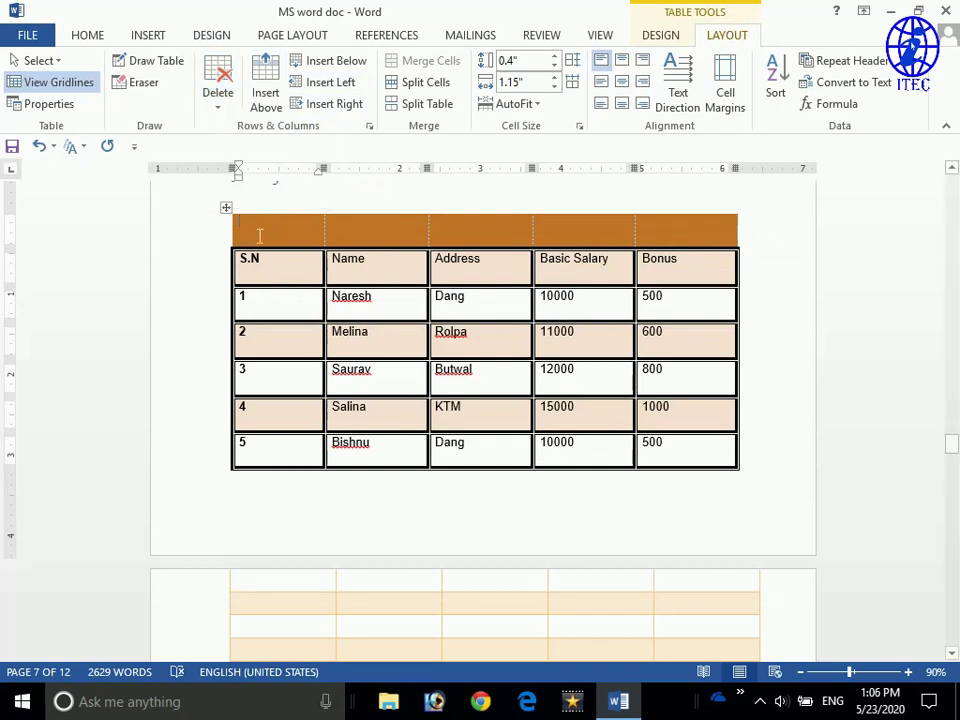
click(297, 243)
click(221, 109)
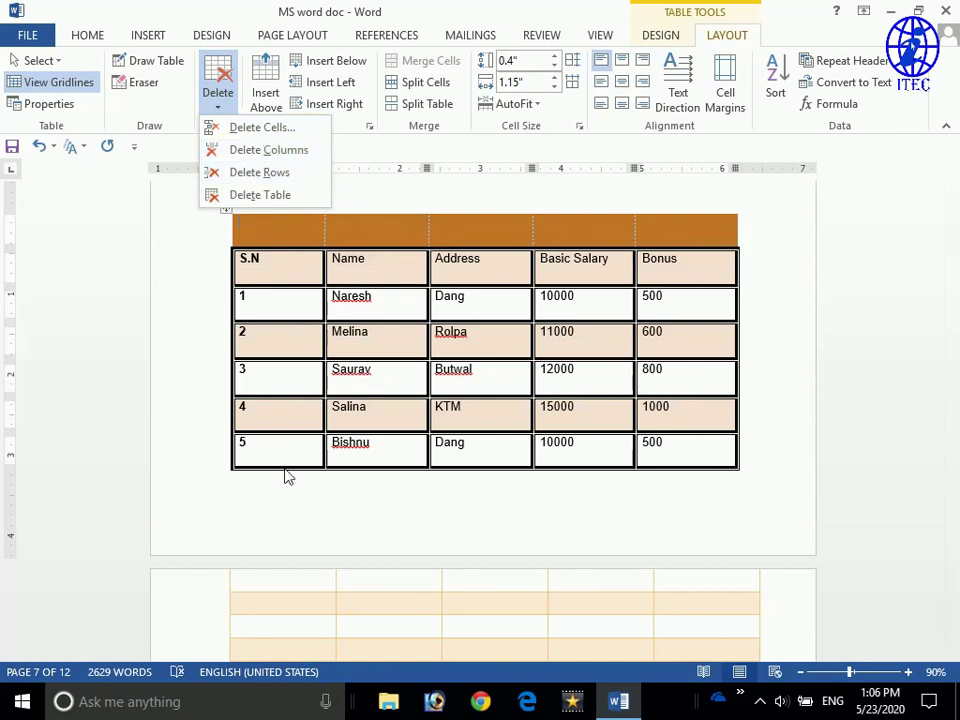
click(260, 174)
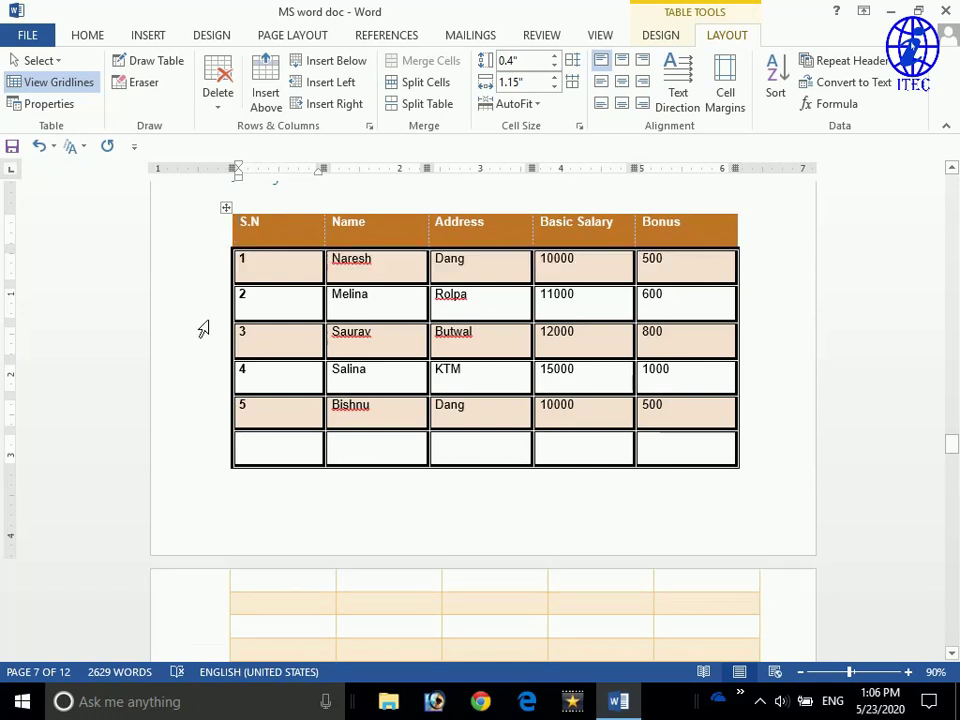
click(270, 458)
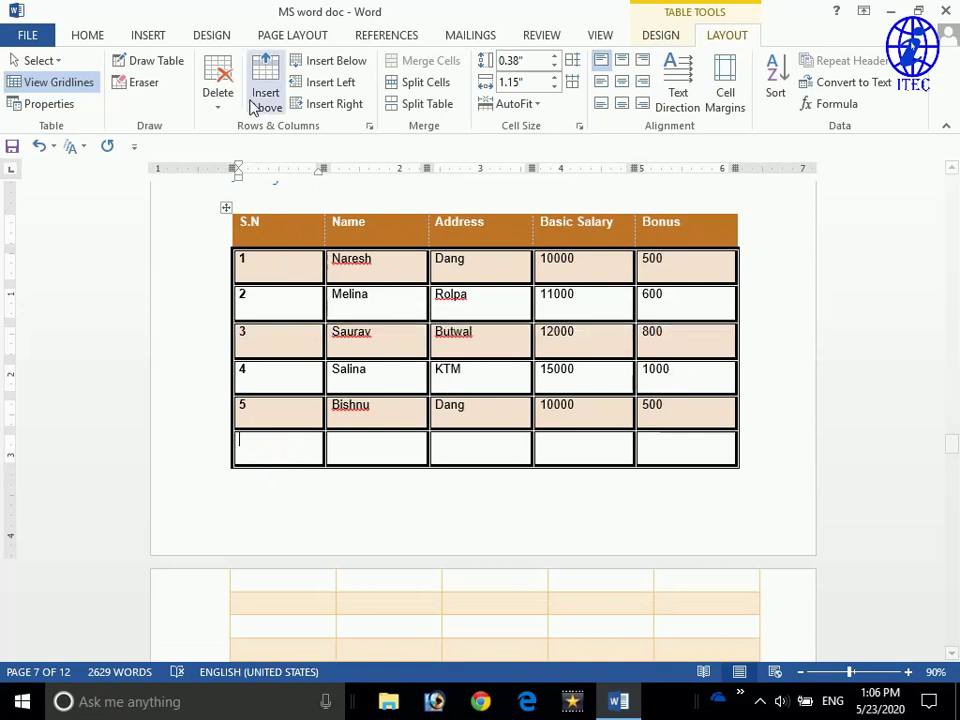
drag(275, 231, 275, 466)
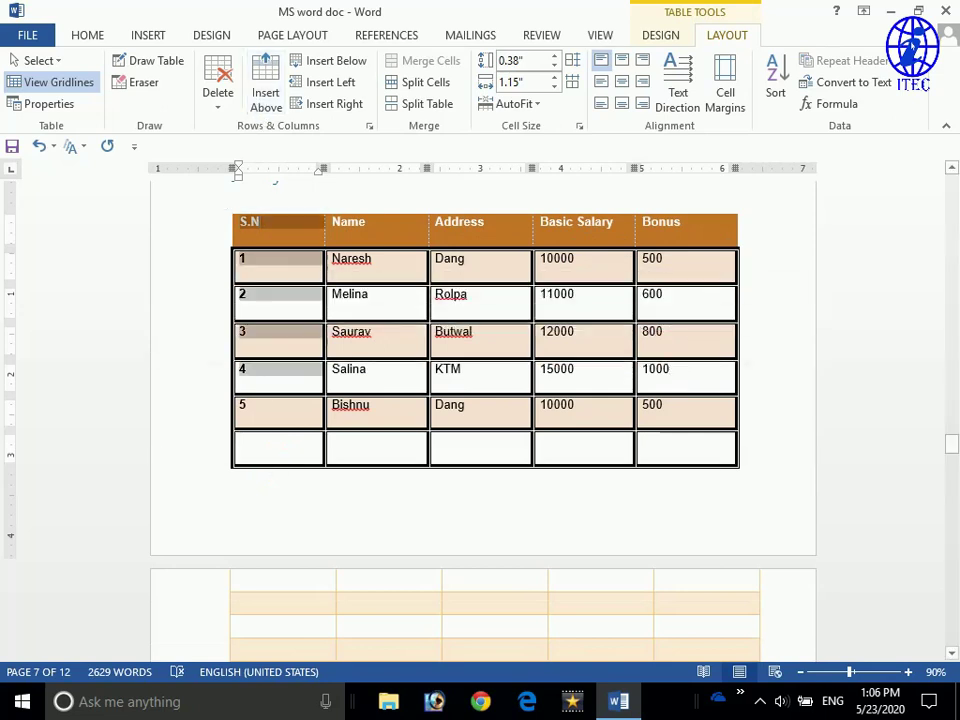
click(275, 460)
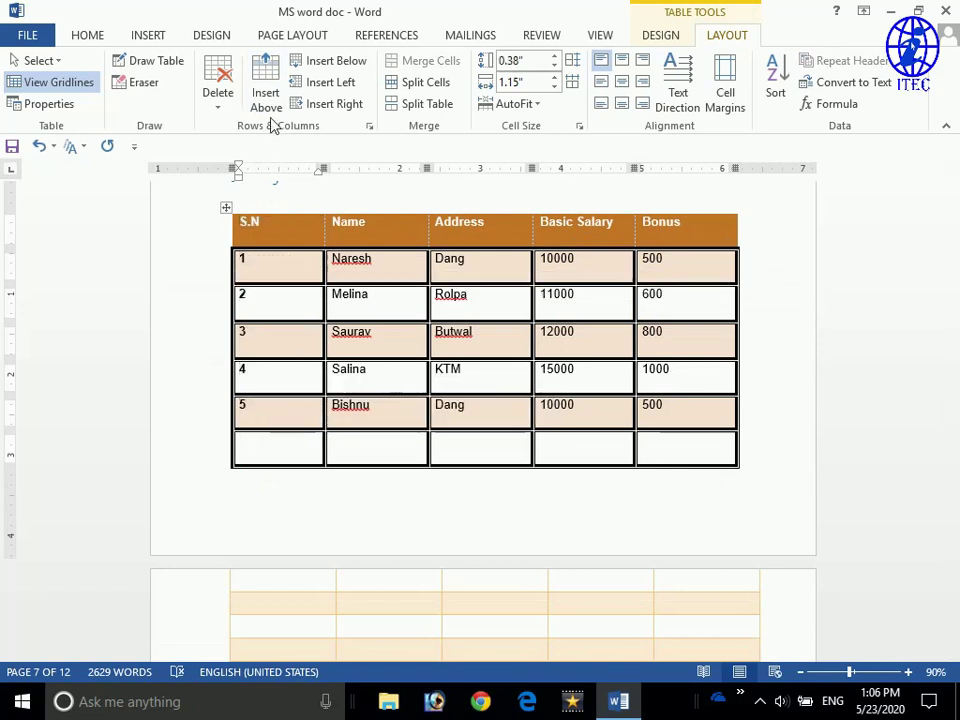
click(212, 108)
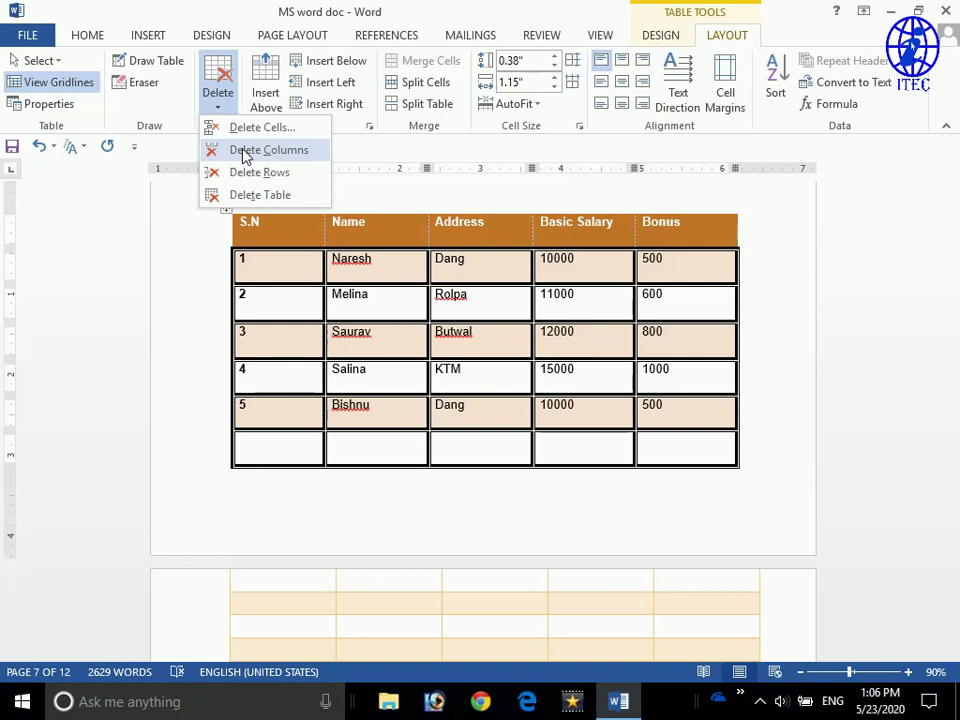
click(260, 150)
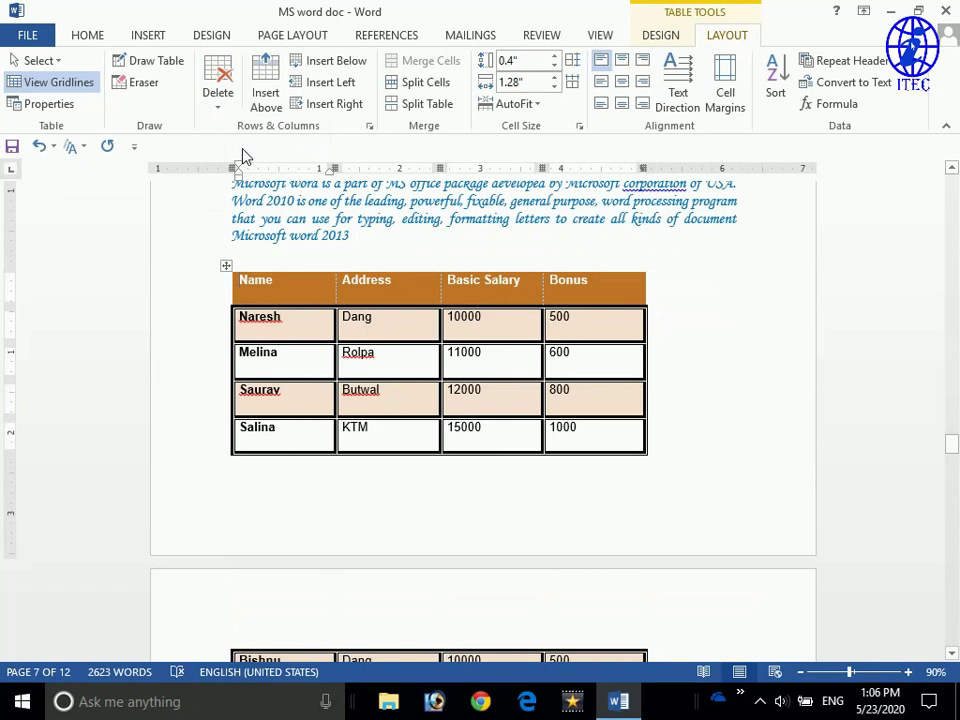
key(ctrl+z)
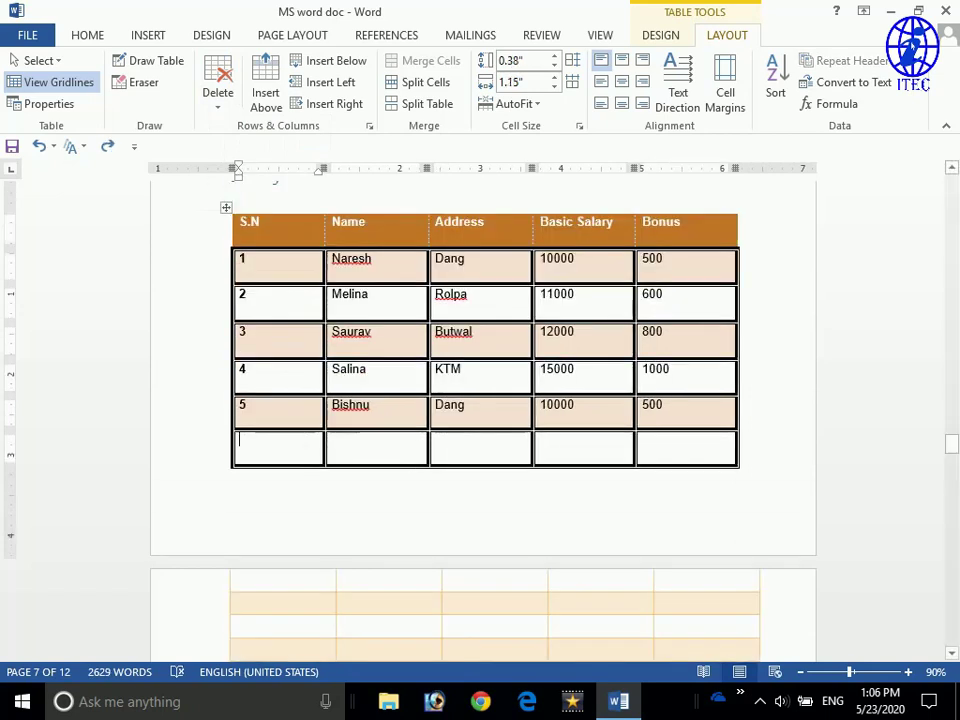
click(212, 112)
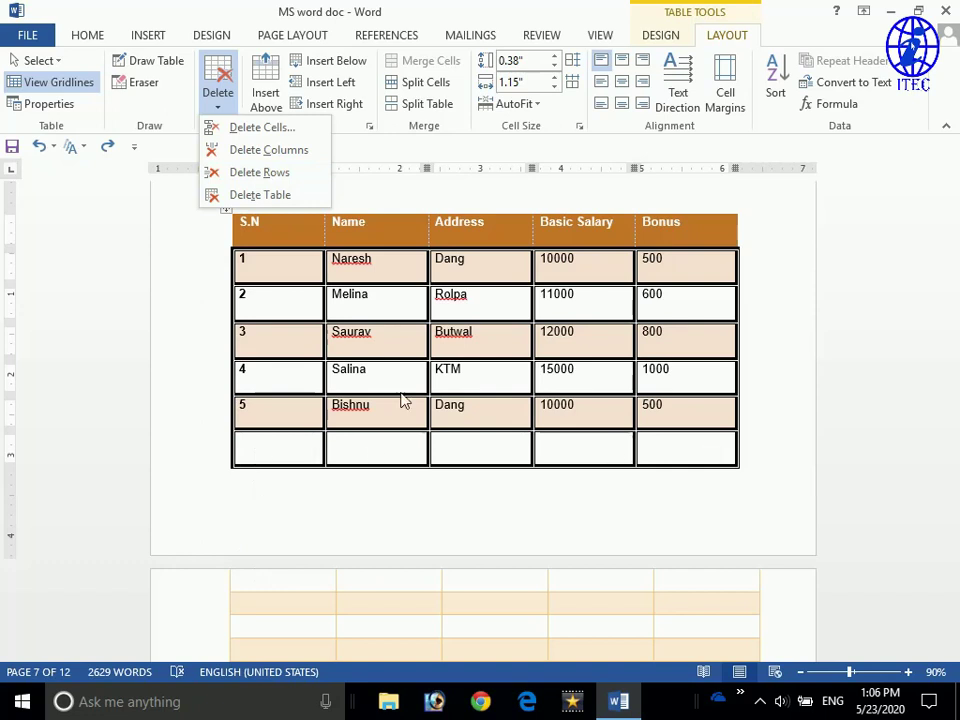
key(Escape)
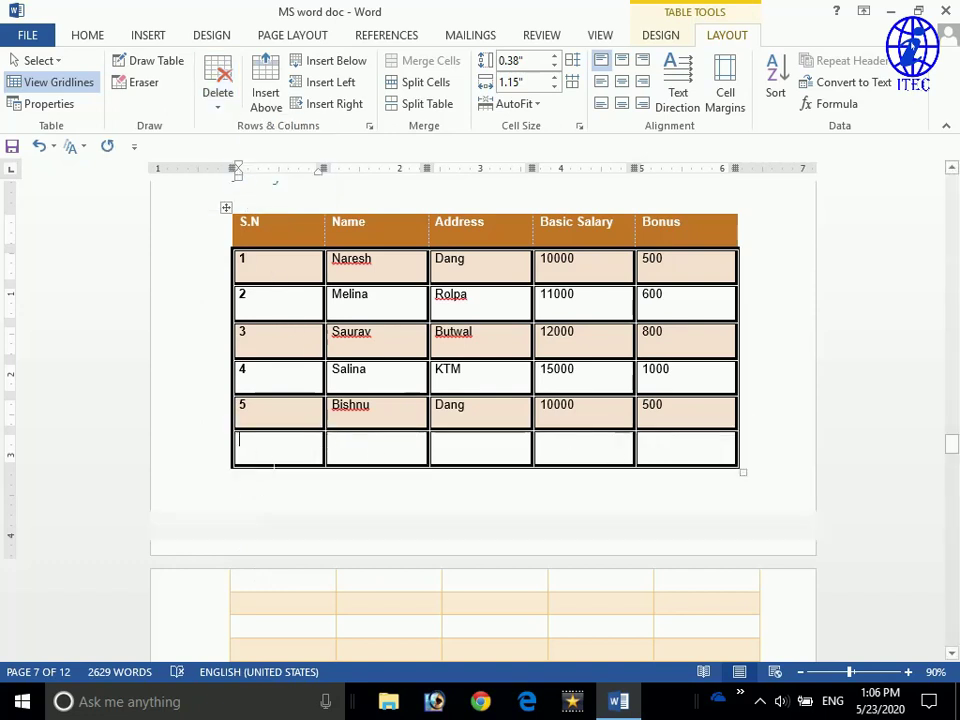
click(212, 100)
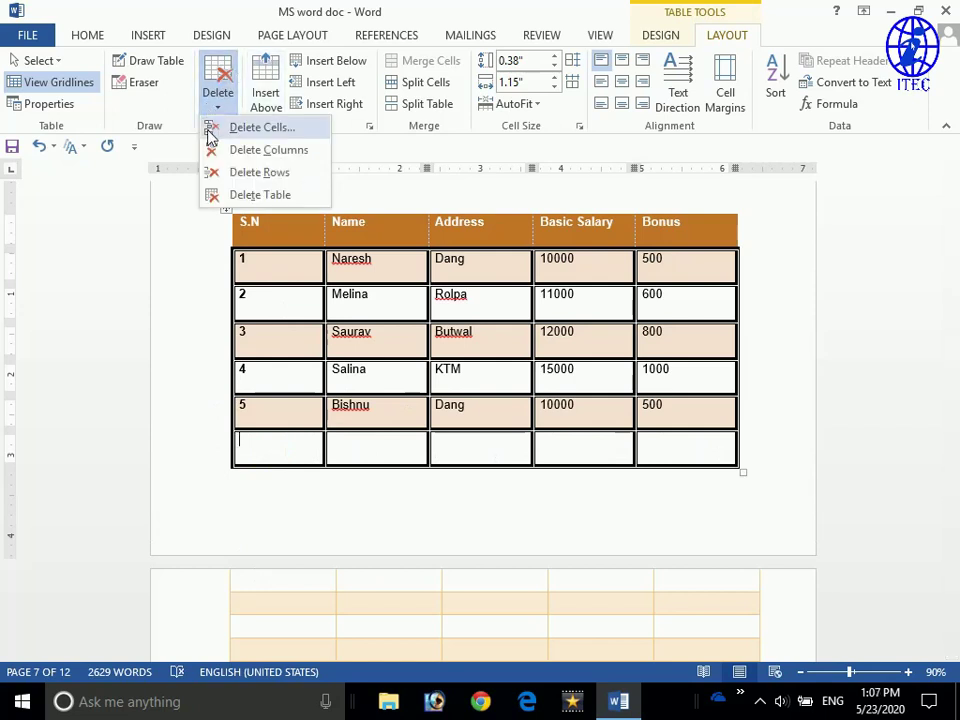
click(259, 172)
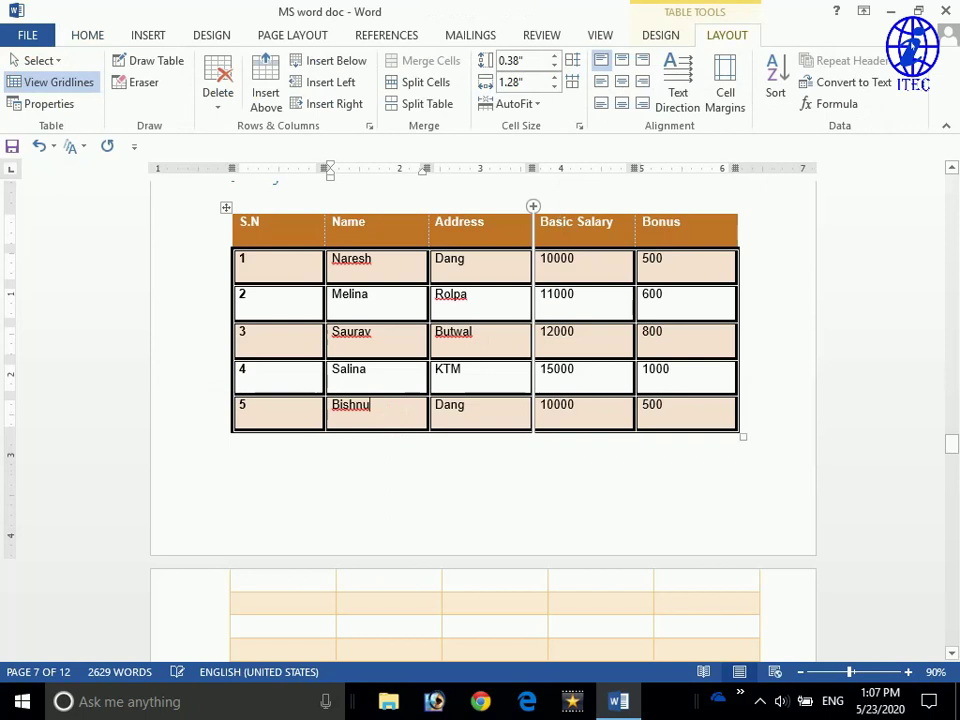
click(668, 37)
click(727, 36)
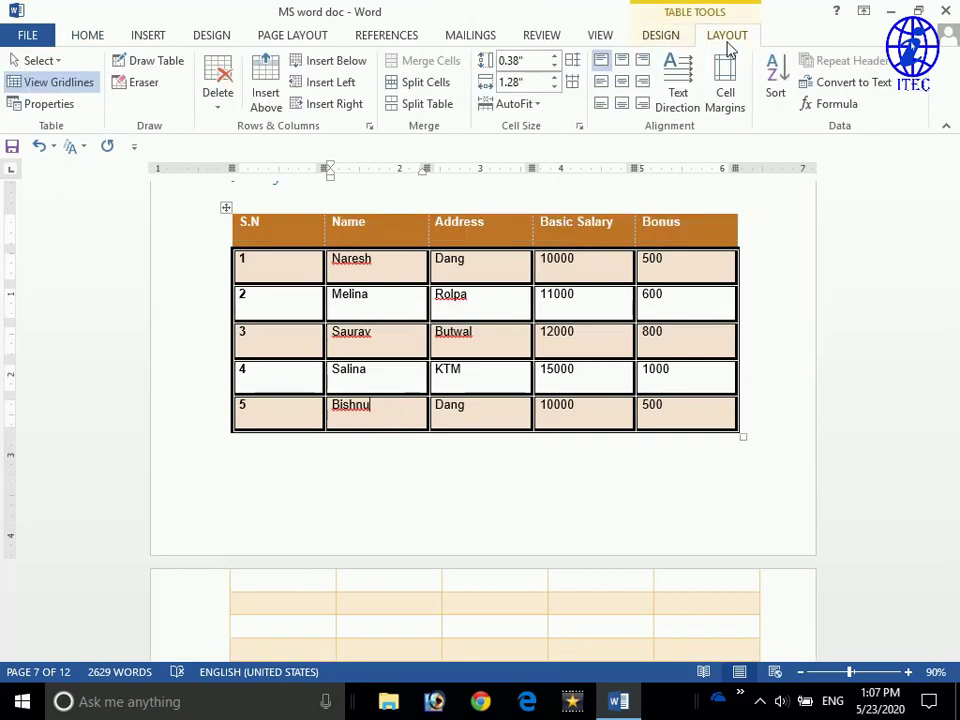
click(220, 105)
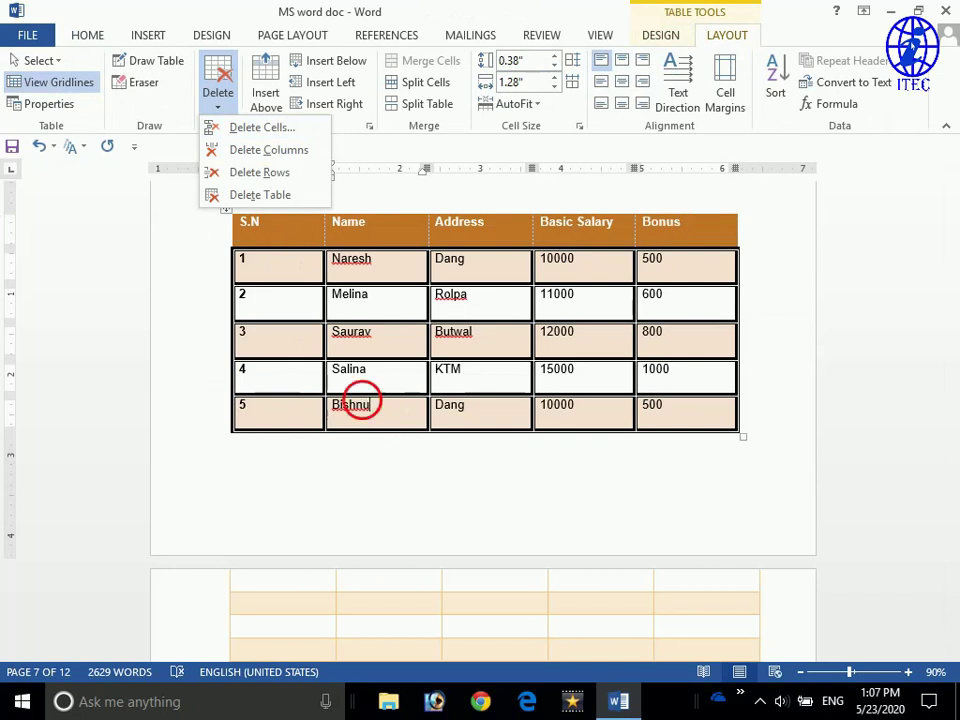
click(300, 416)
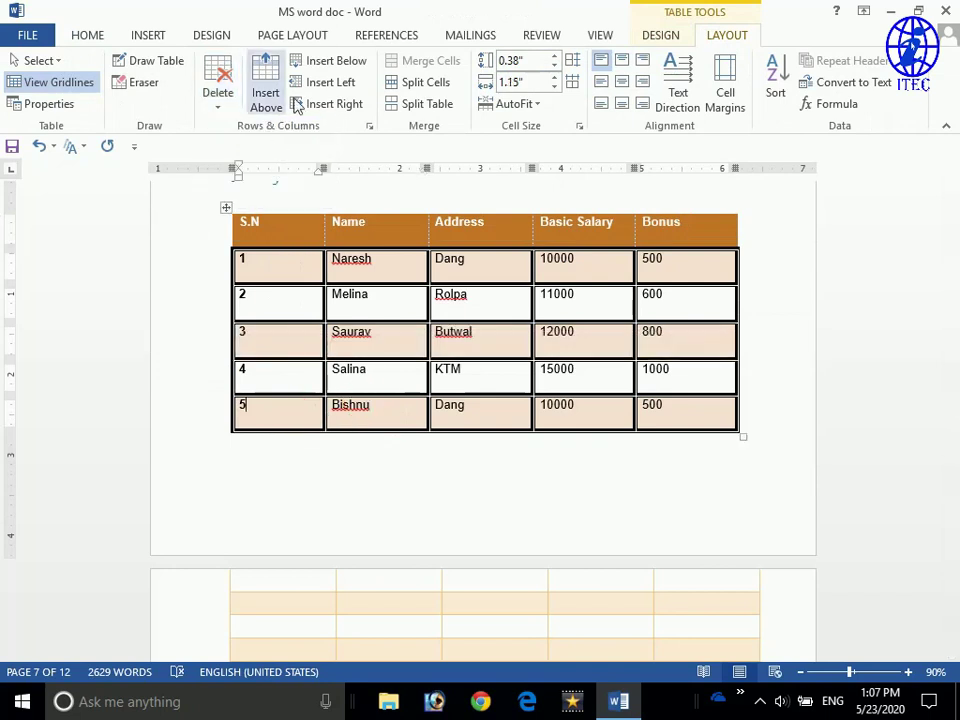
click(330, 64)
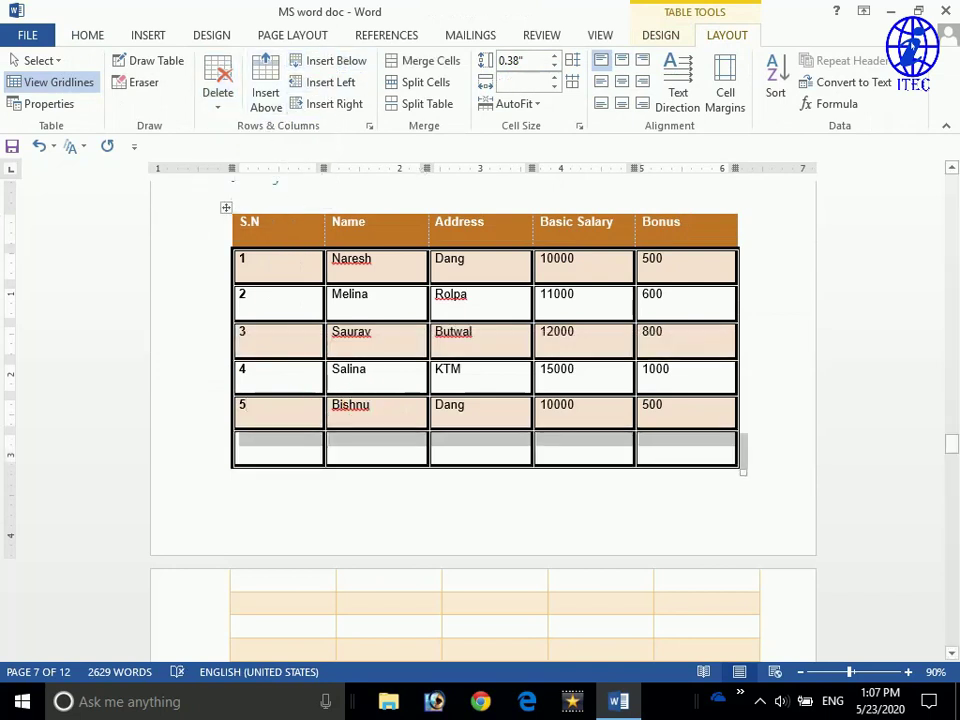
click(300, 452)
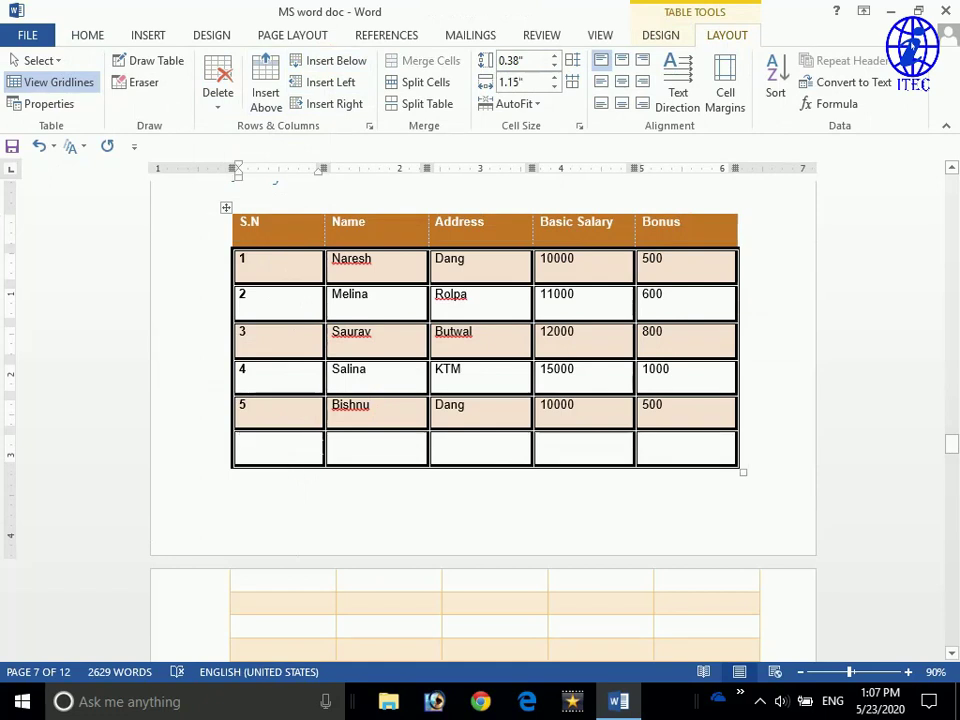
click(219, 110)
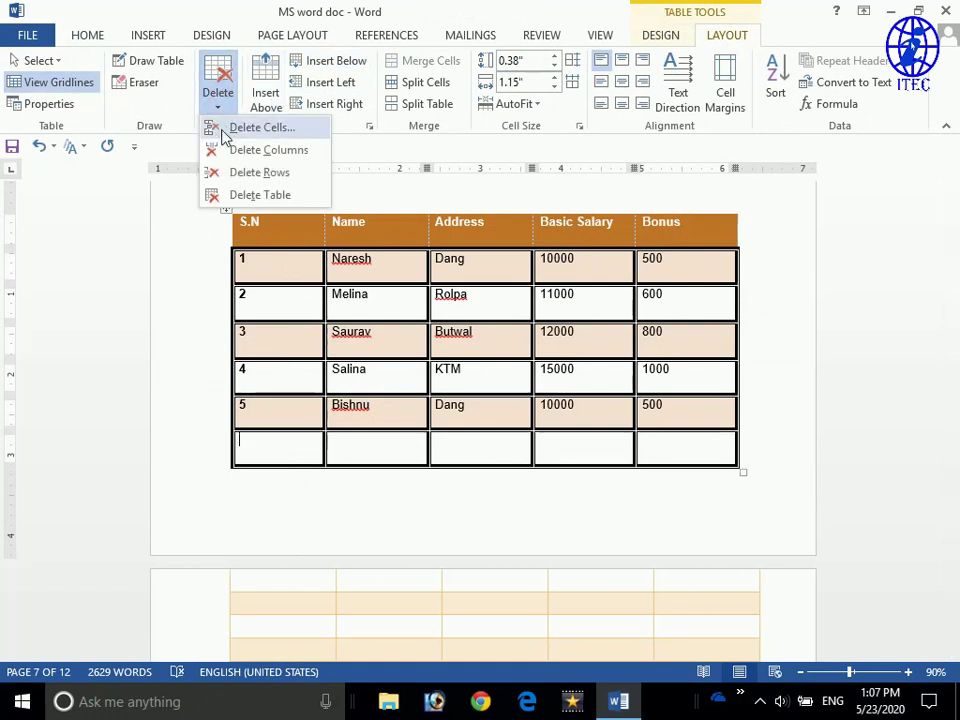
click(253, 128)
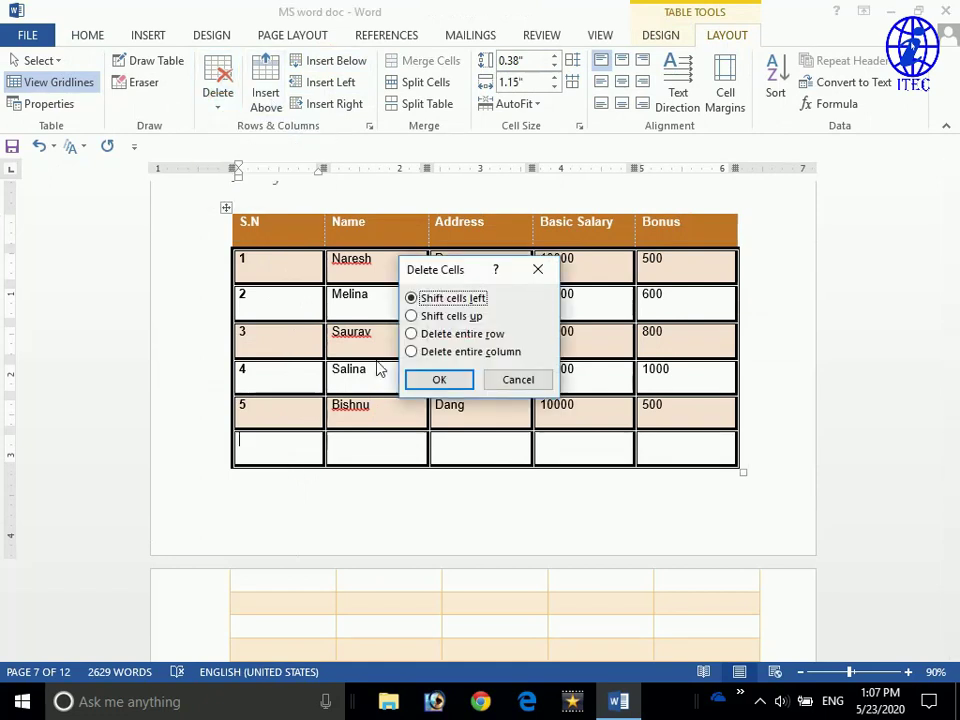
click(422, 380)
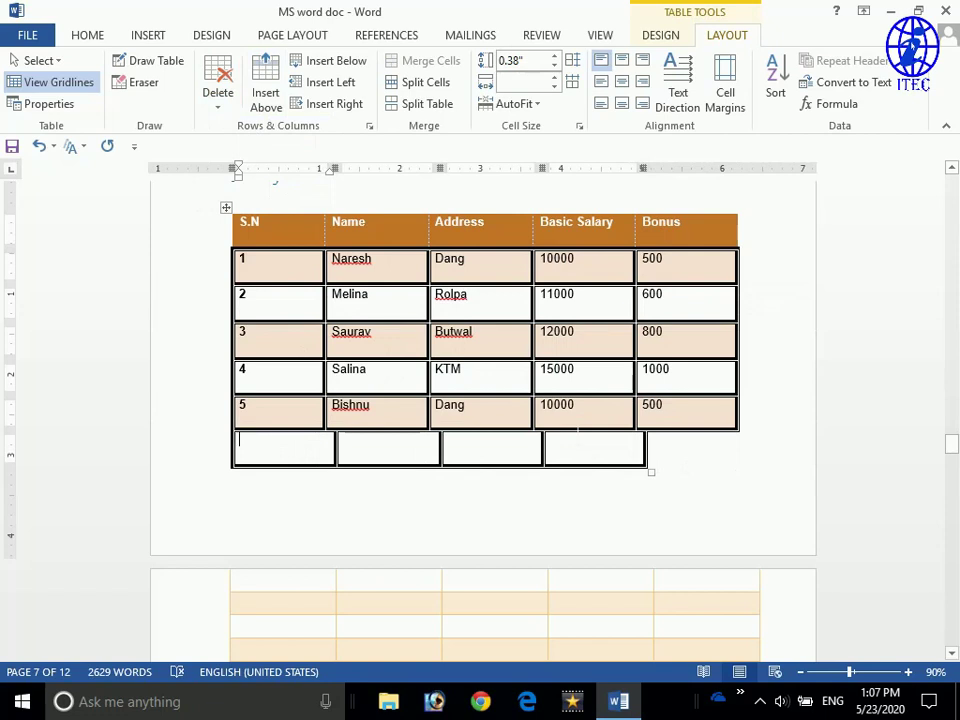
key(ctrl+z)
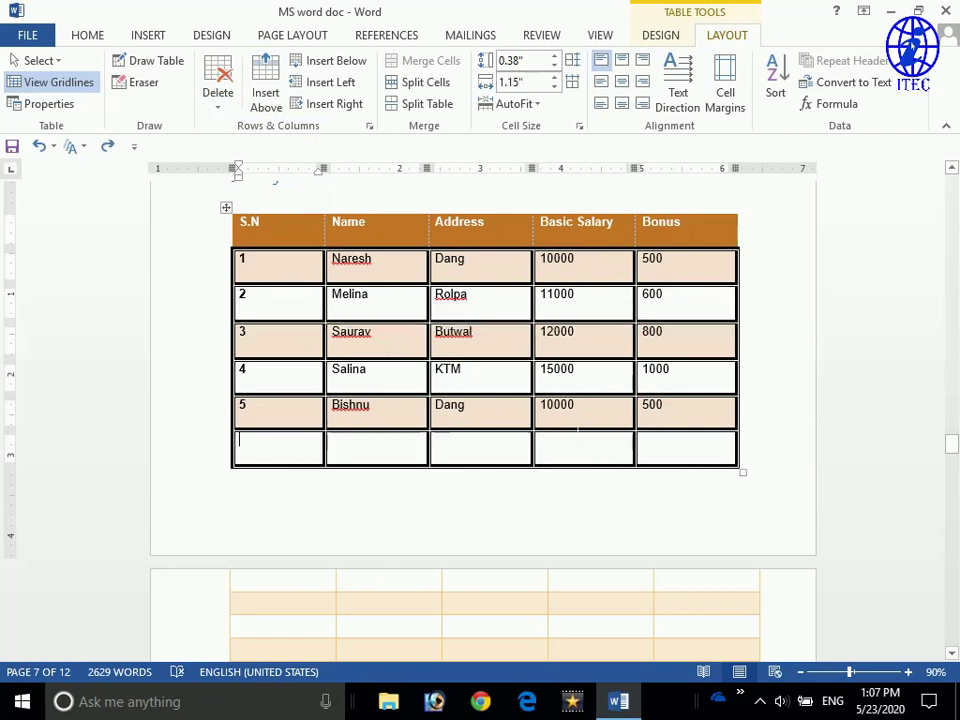
mouse_move(635, 204)
scroll(480, 400, up, 3)
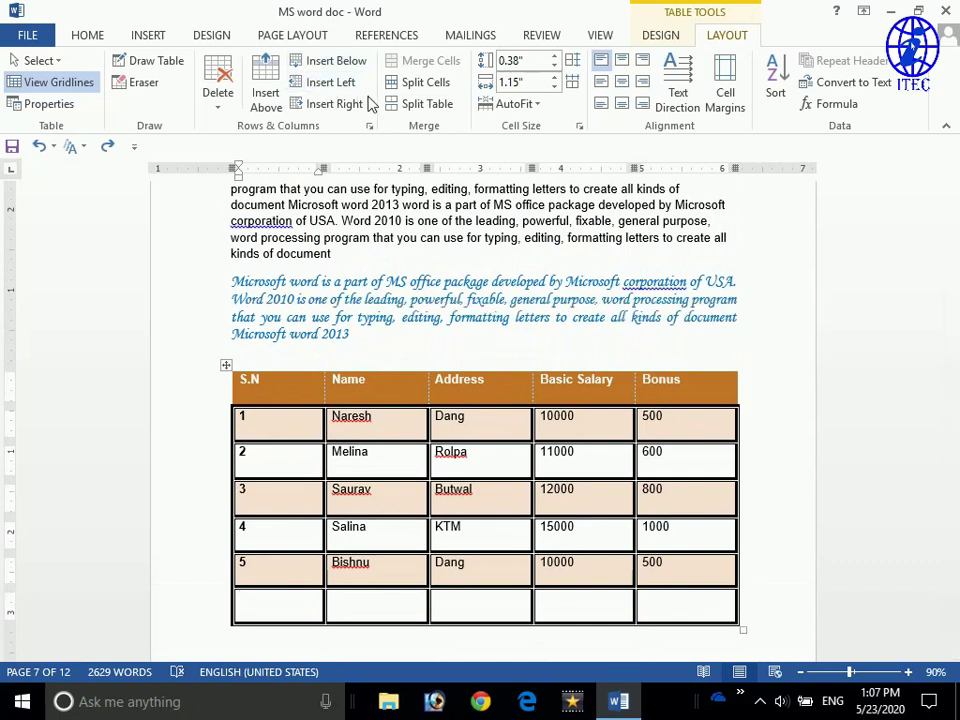
click(310, 393)
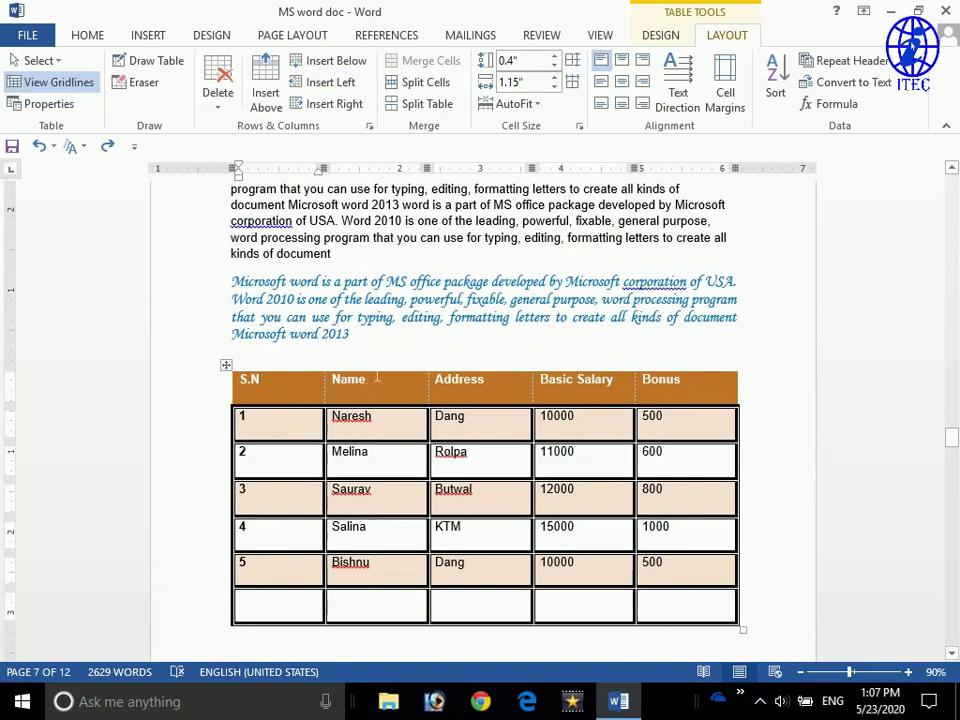
click(290, 348)
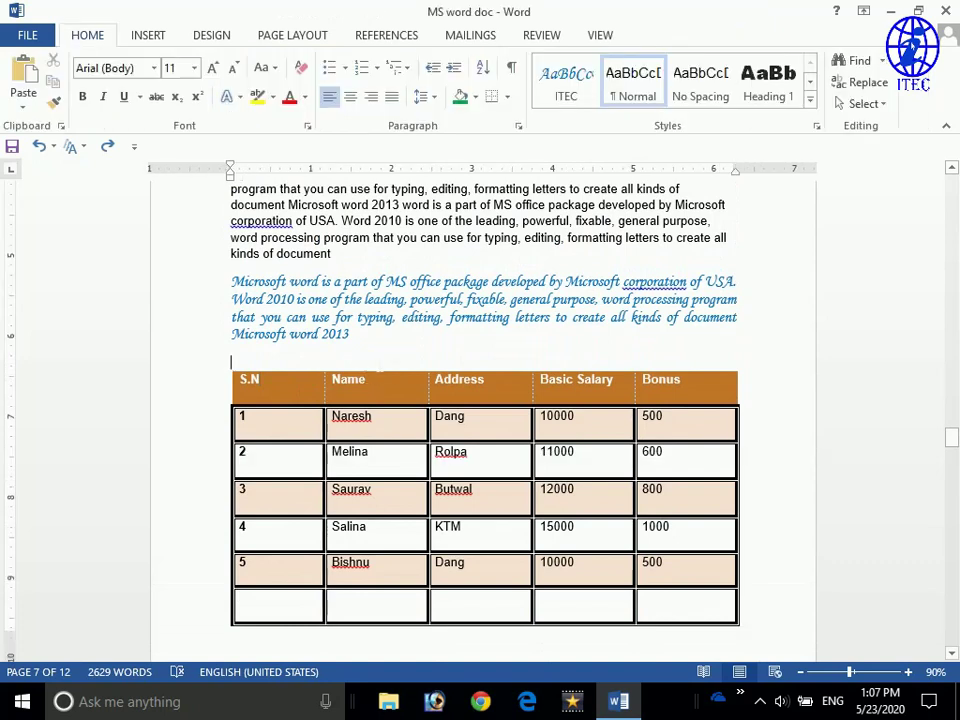
click(310, 395)
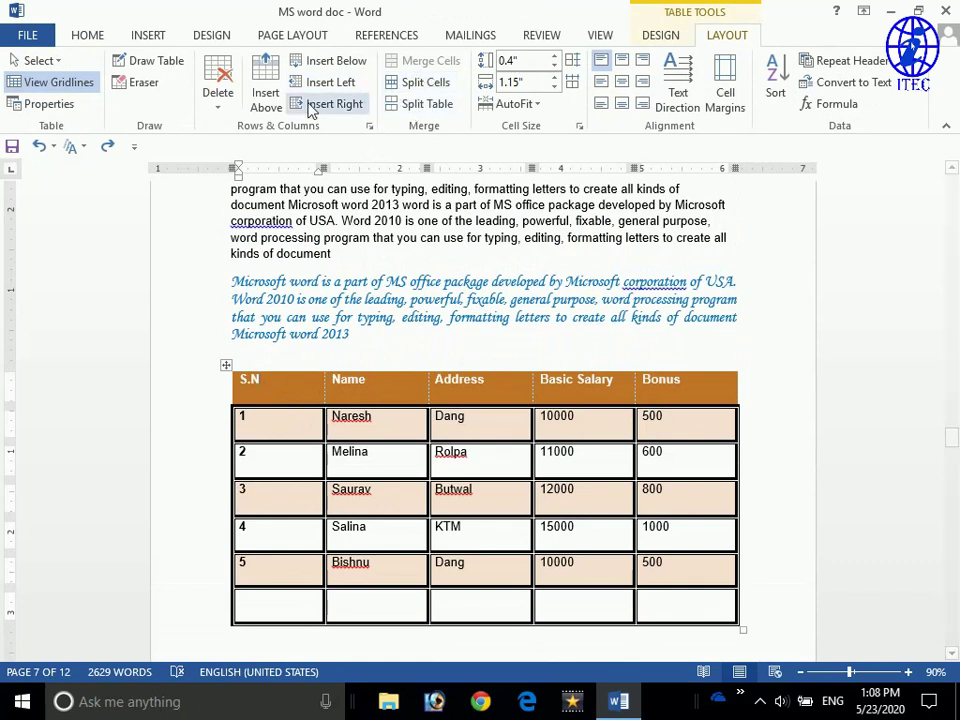
- Insert a new row above the headings and type the Salary Report title
click(268, 68)
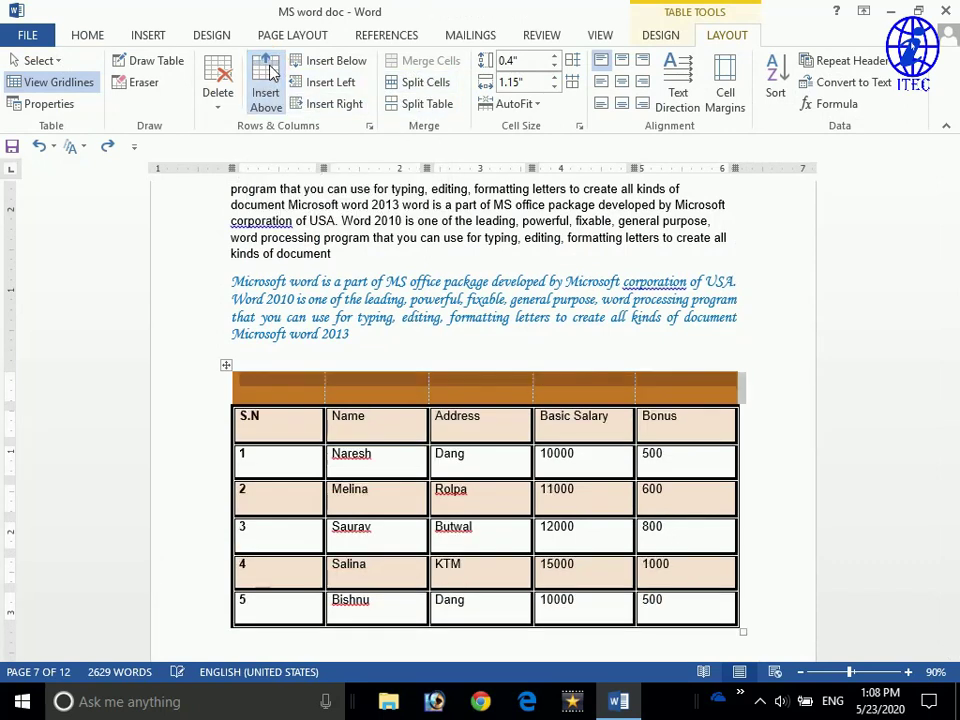
click(297, 403)
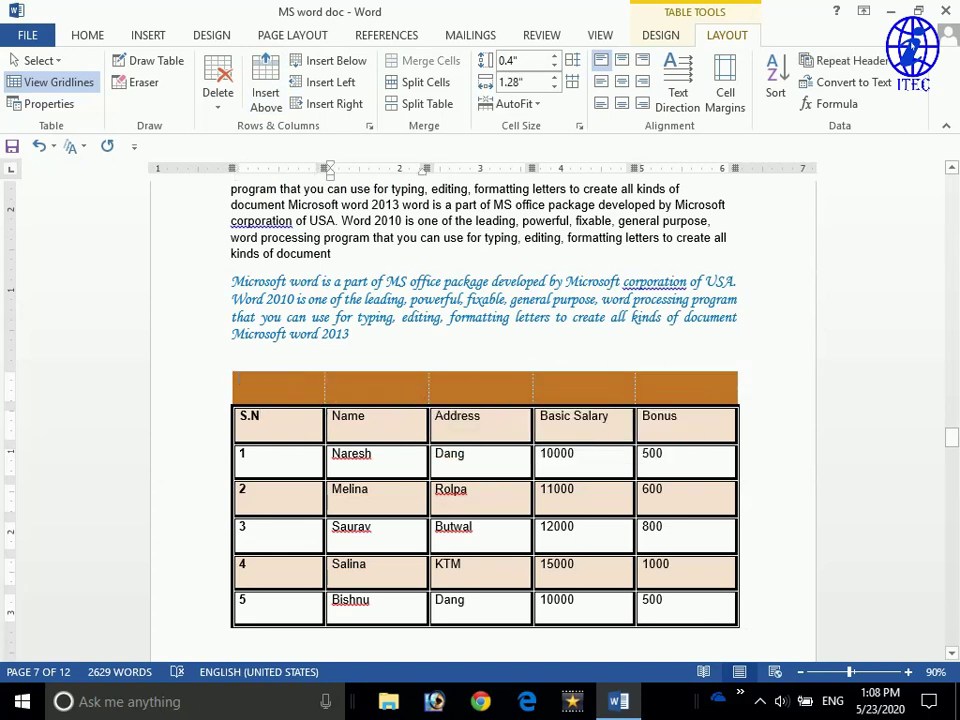
text(Salary Report)
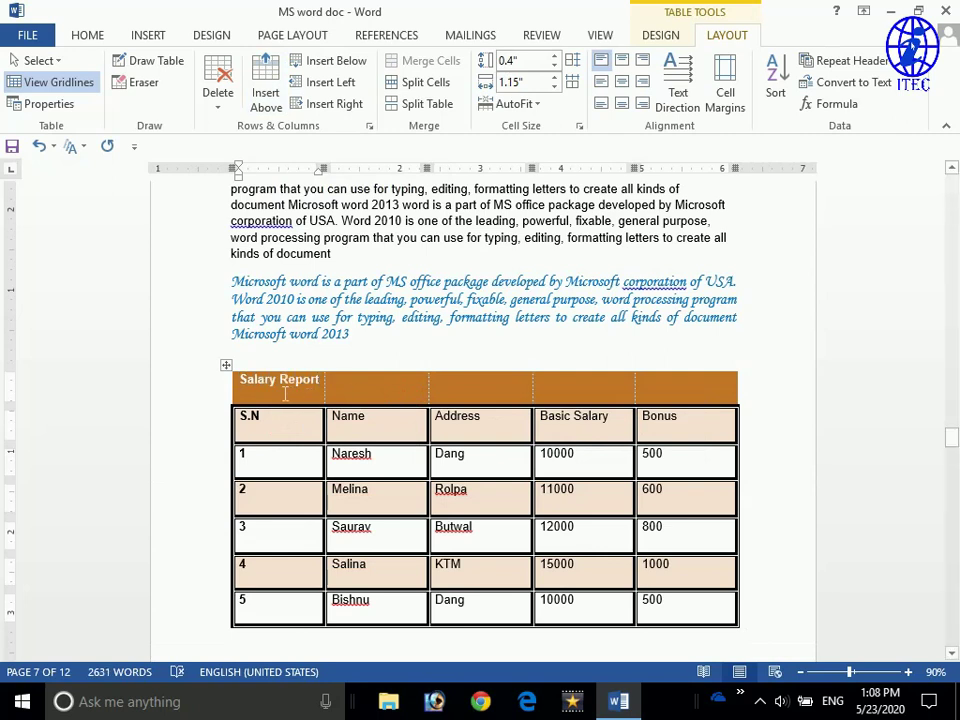
- Merge the title row into one cell, centre the title, and enlarge its font
drag(249, 390, 700, 388)
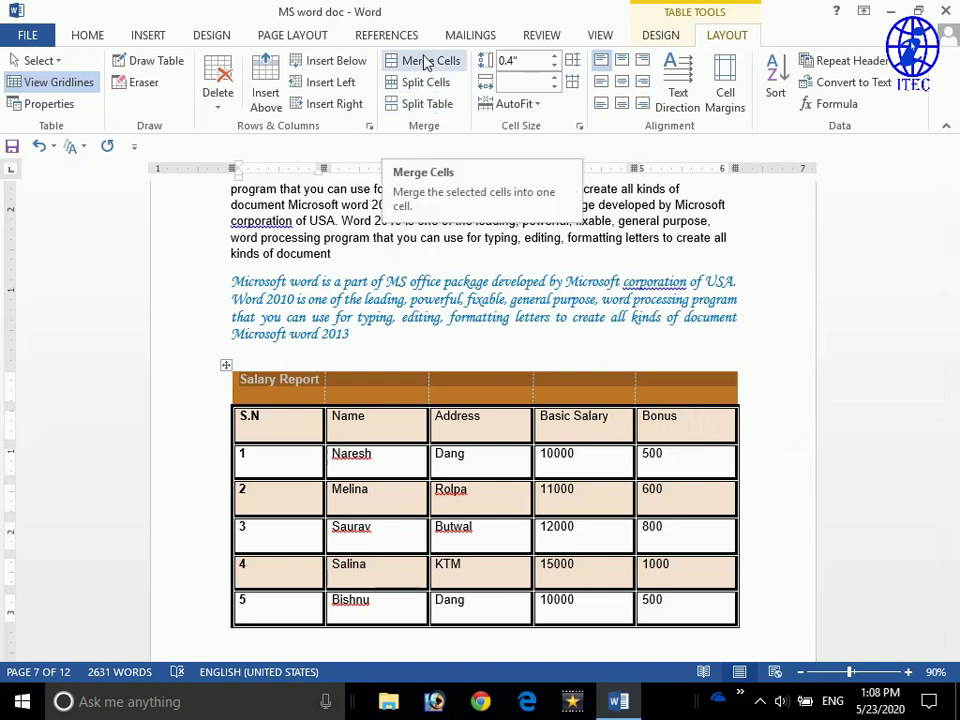
click(427, 62)
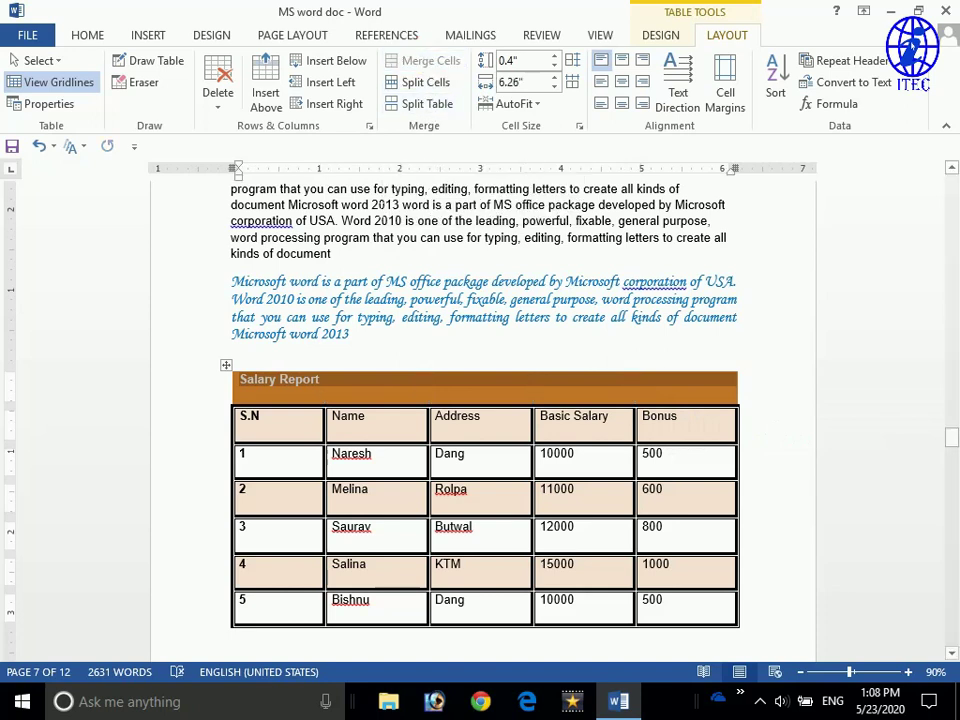
click(627, 65)
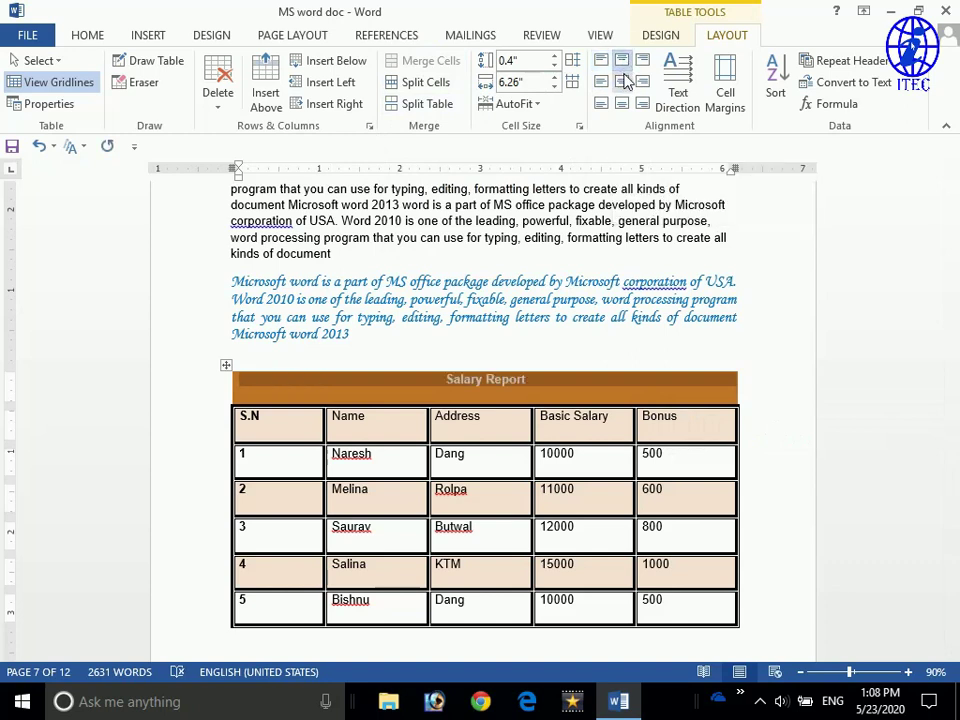
click(624, 80)
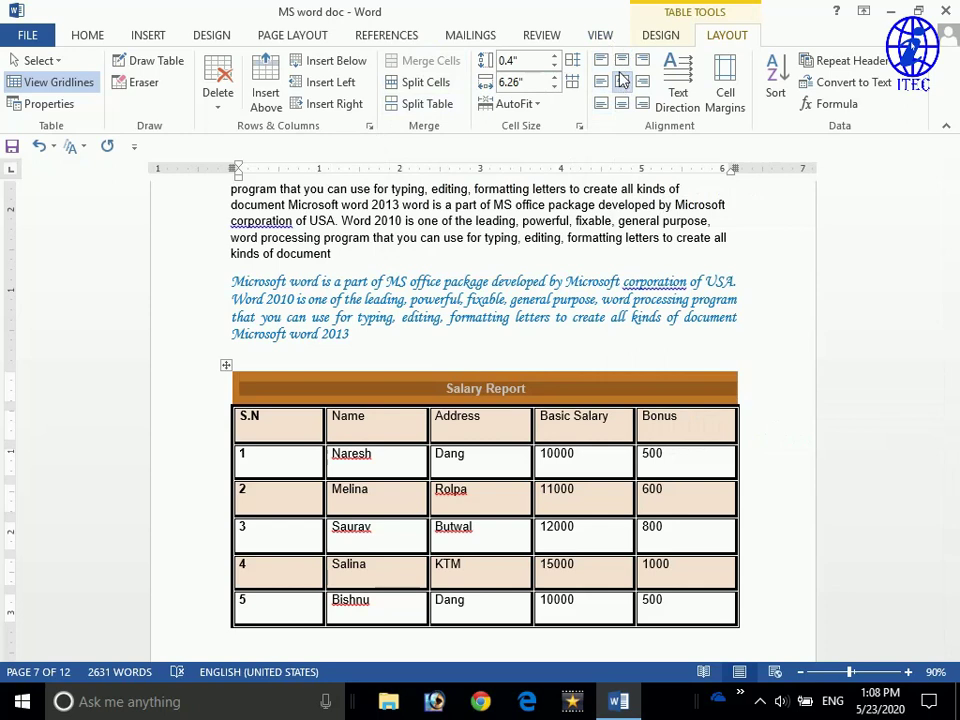
key(ctrl+shift+period)
key(ctrl+shift+period)
key(ctrl+shift+period)
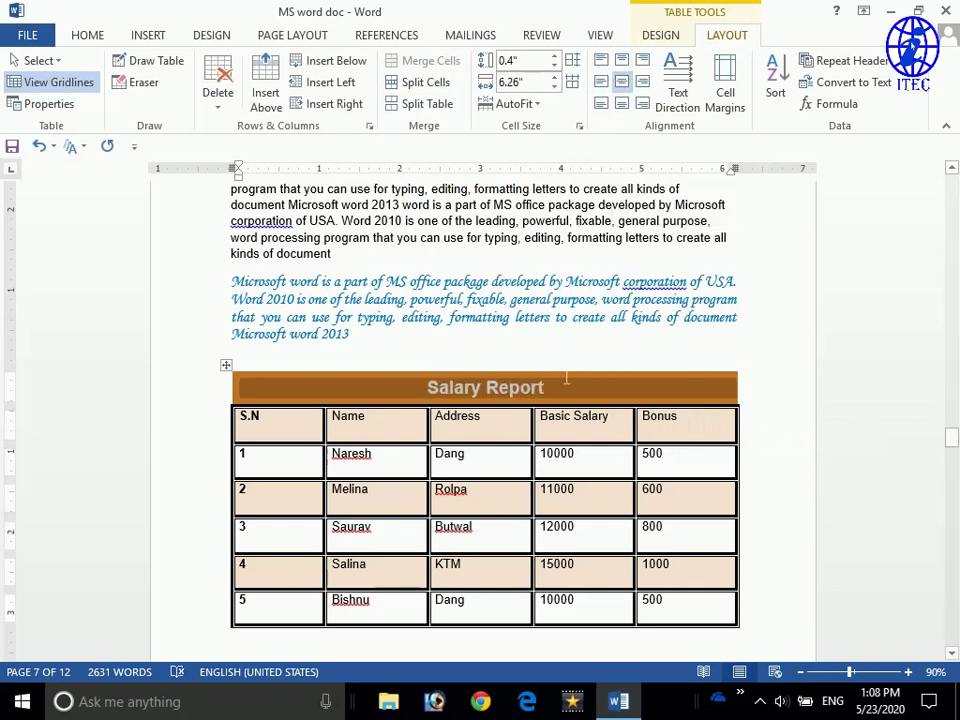
click(468, 453)
scroll(485, 400, down, 3)
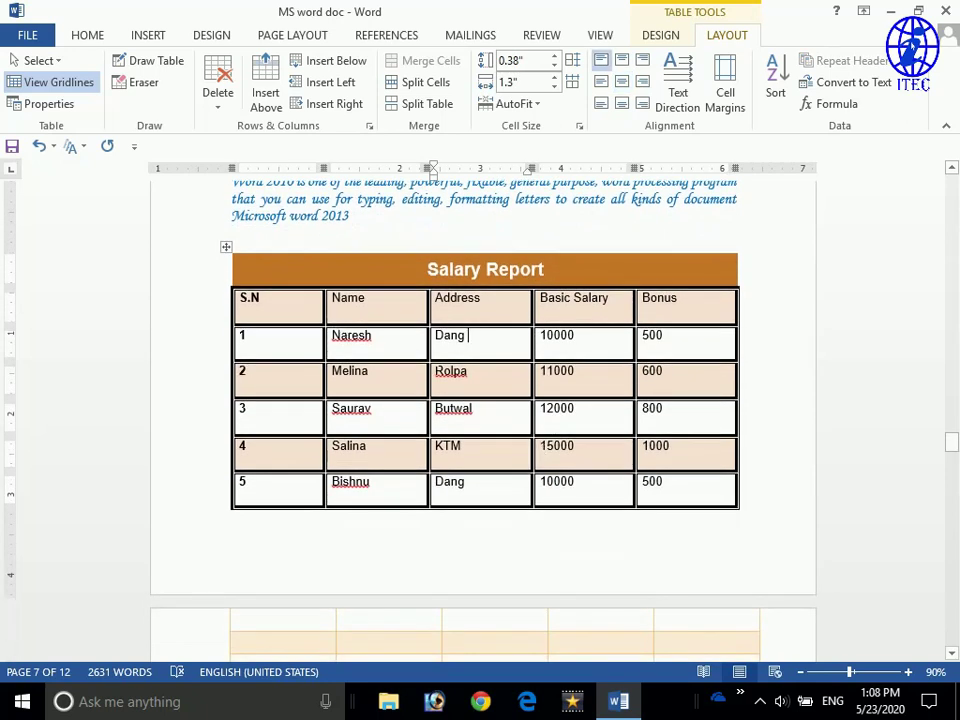
scroll(485, 400, up, 2)
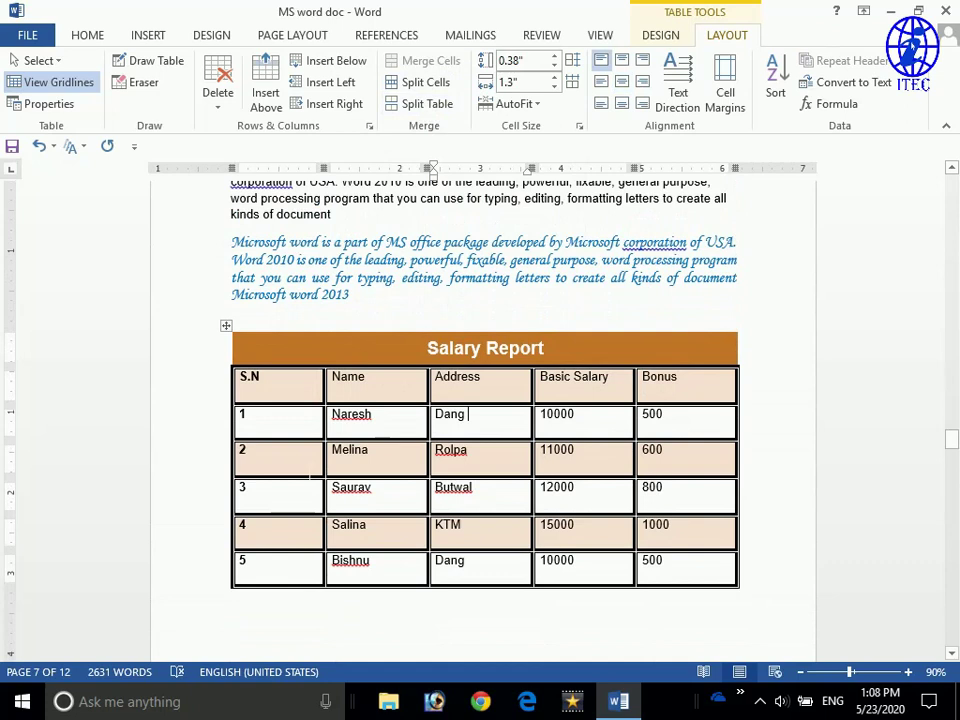
- Split the table above row 2 and move the title part above the italic paragraph
click(244, 487)
click(243, 450)
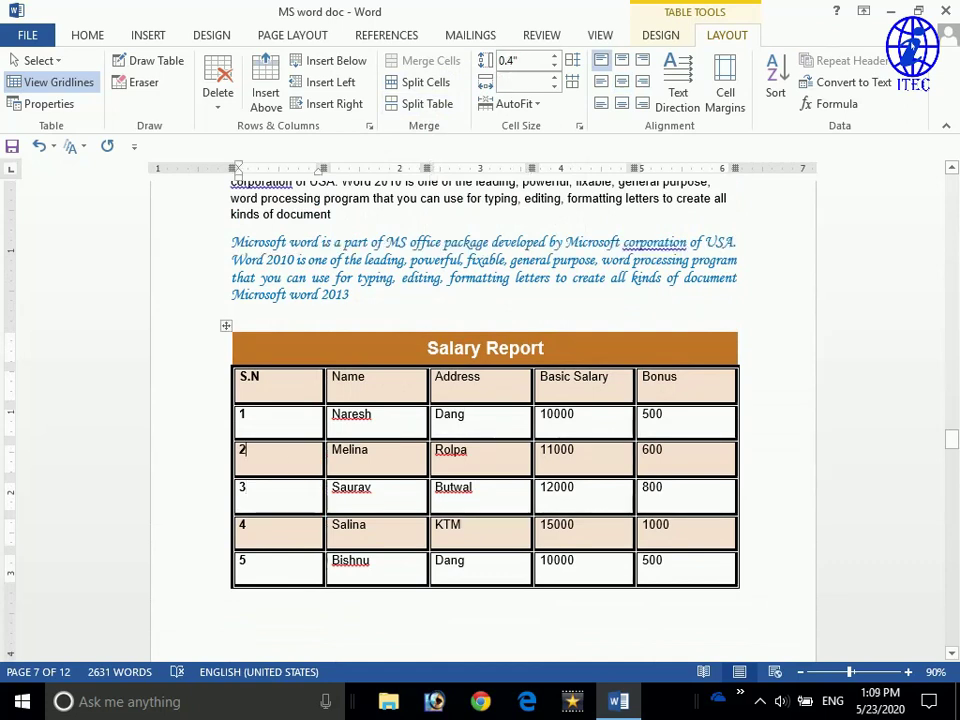
click(420, 107)
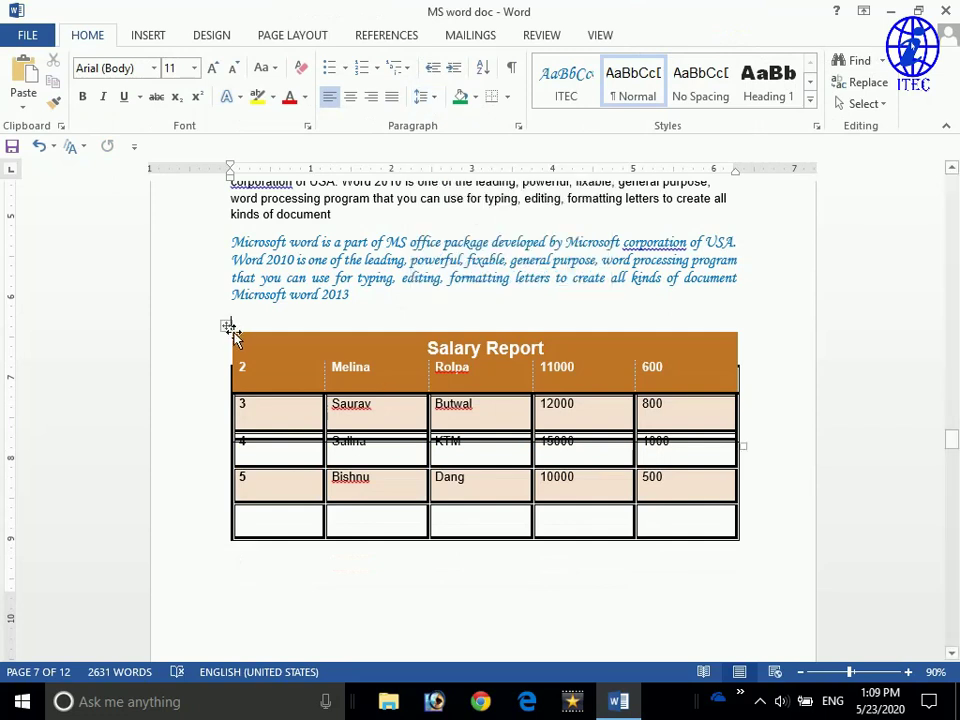
drag(228, 238, 228, 234)
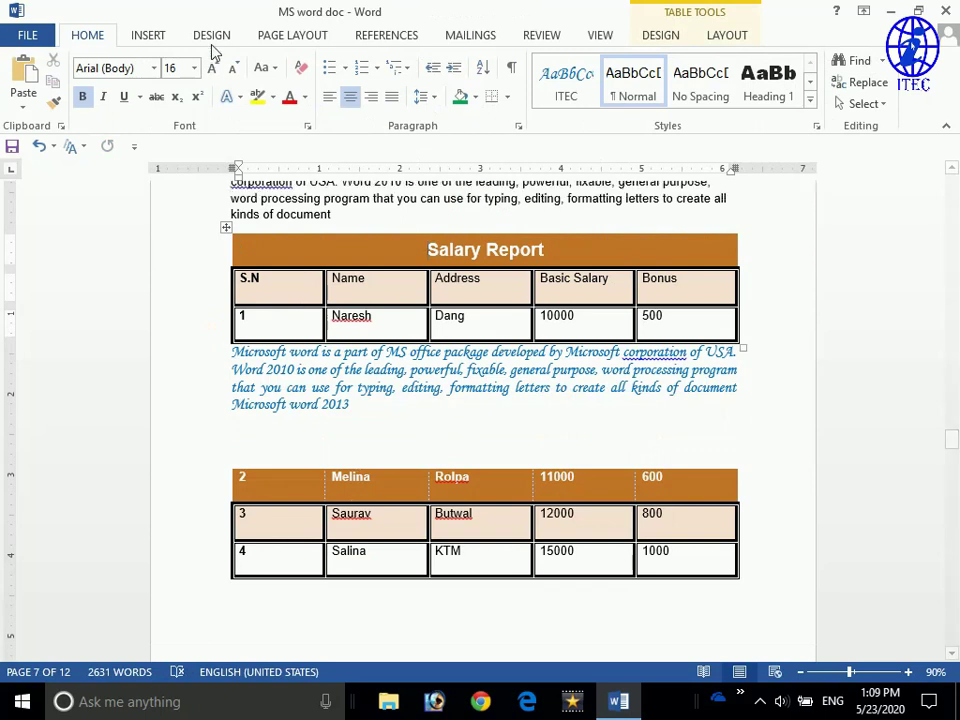
- Apply the plain Table Grid style to the Salary Report table
click(670, 38)
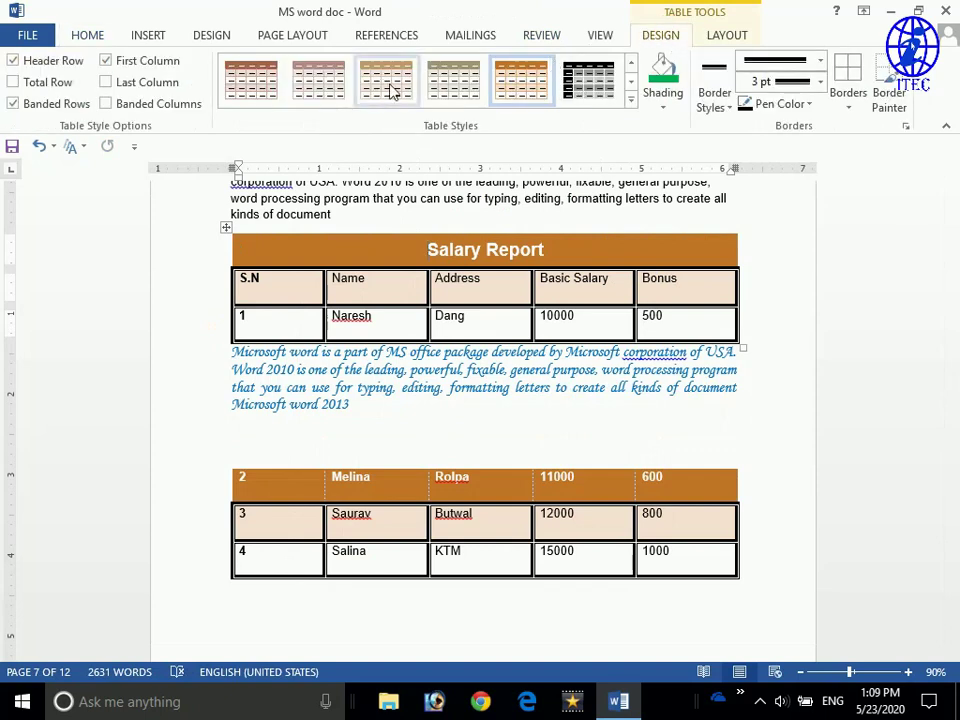
click(631, 100)
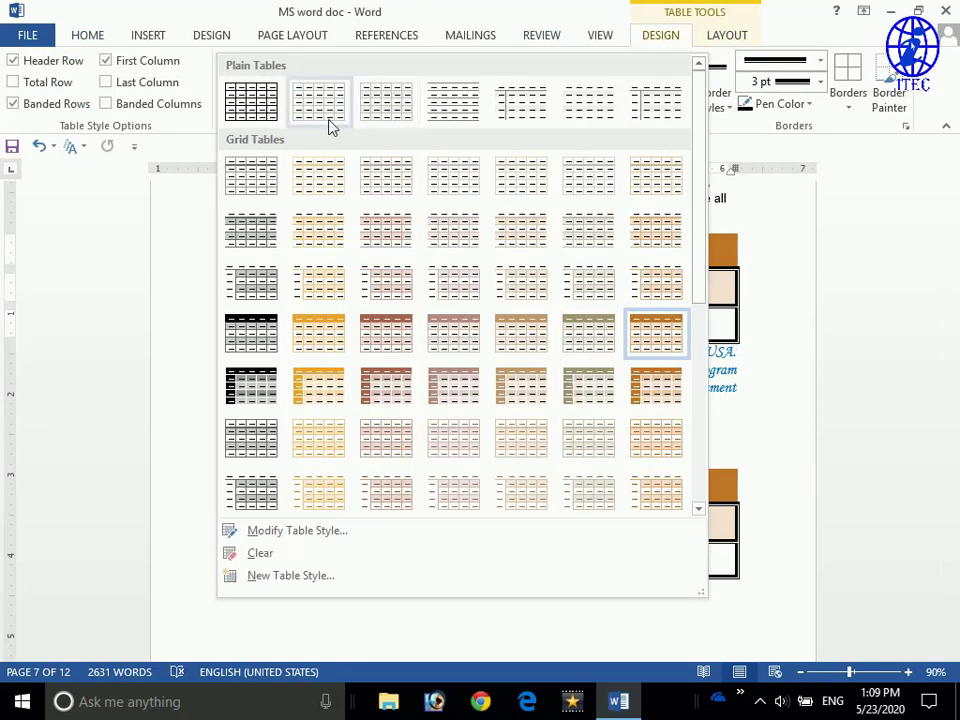
click(262, 98)
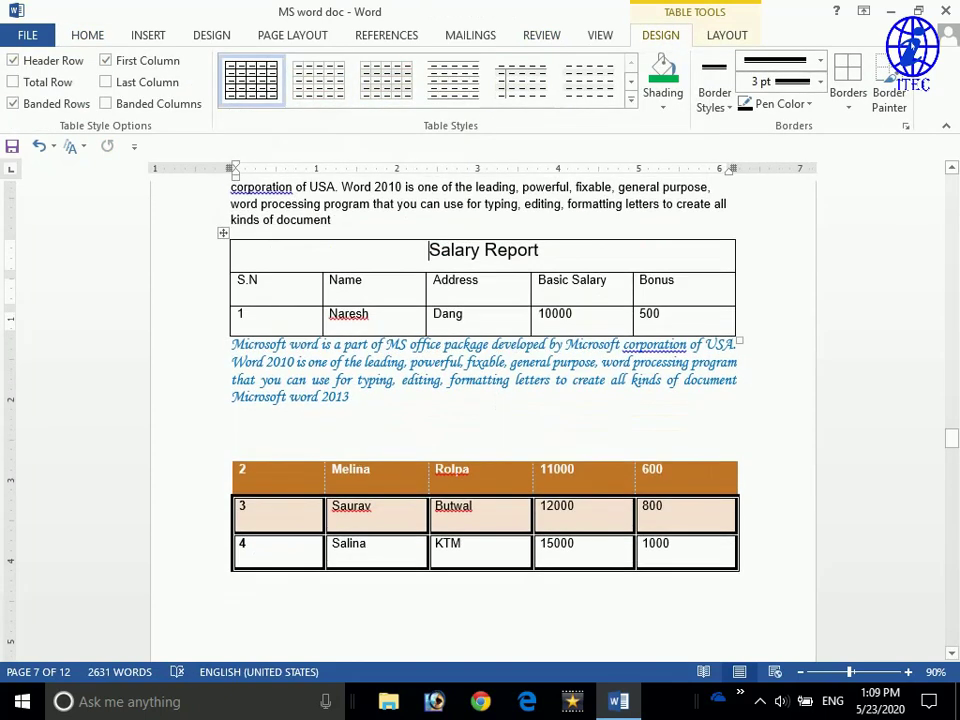
- Give the lower table an orange banded Grid Table style
click(340, 506)
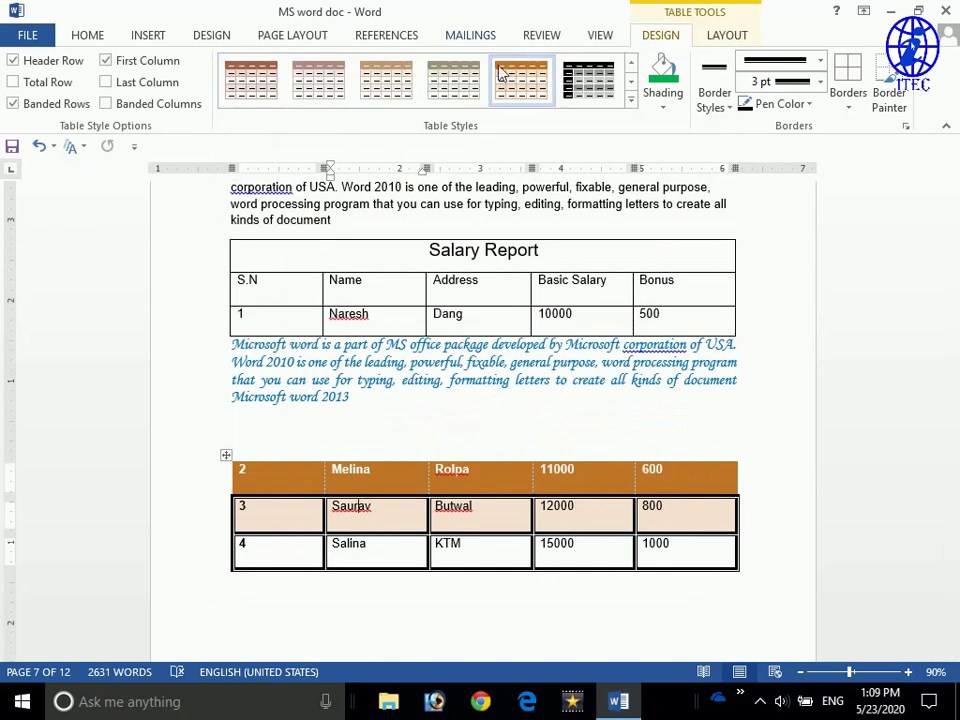
click(634, 104)
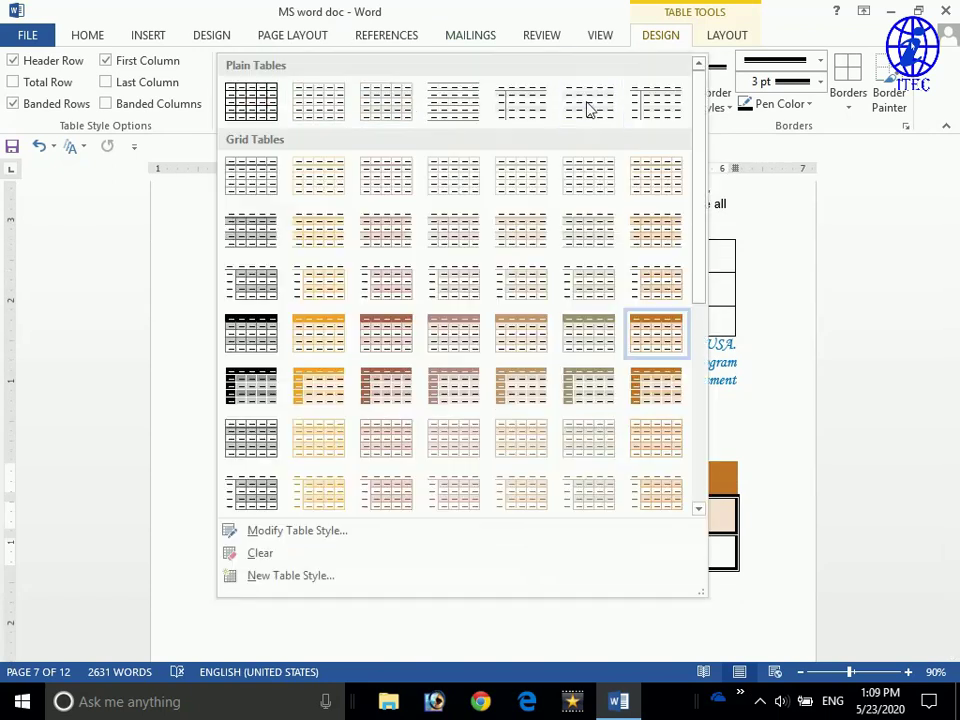
click(252, 102)
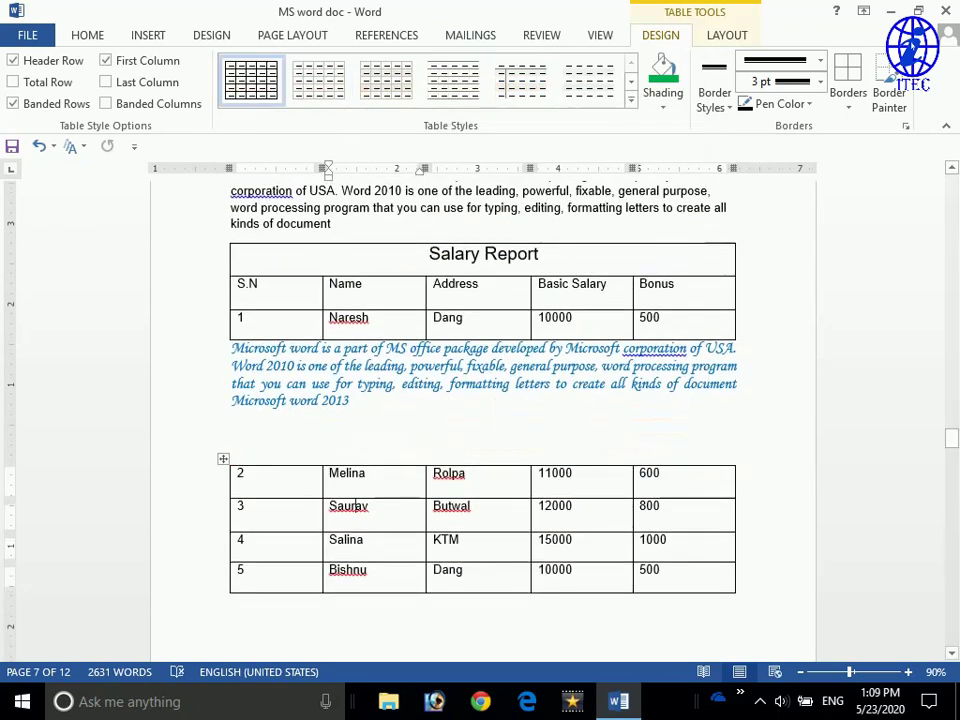
scroll(480, 400, up, 1)
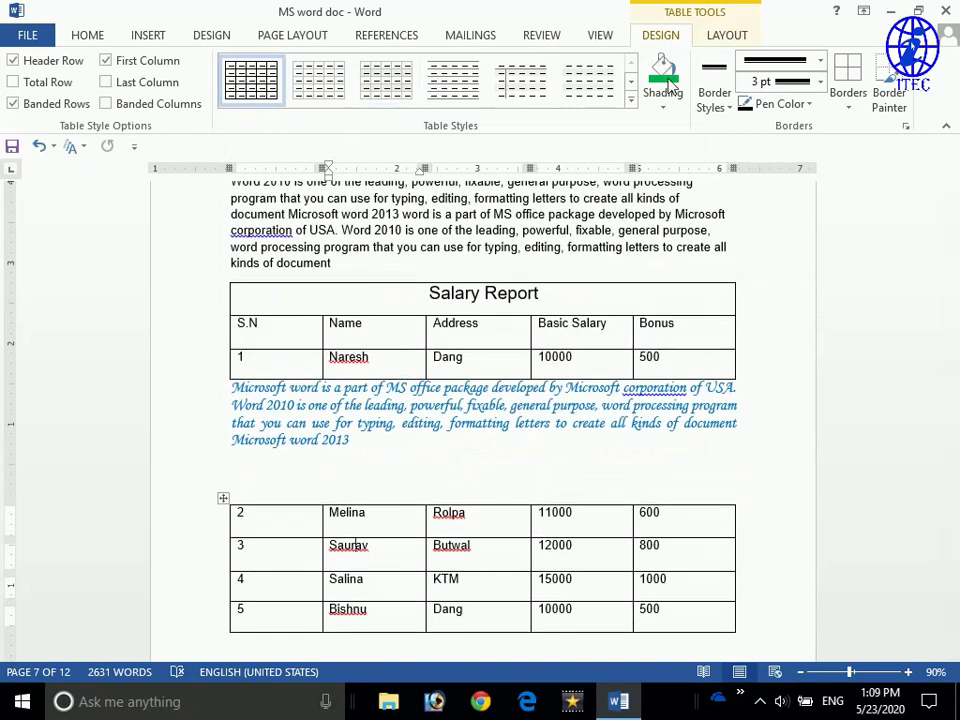
click(618, 99)
click(630, 104)
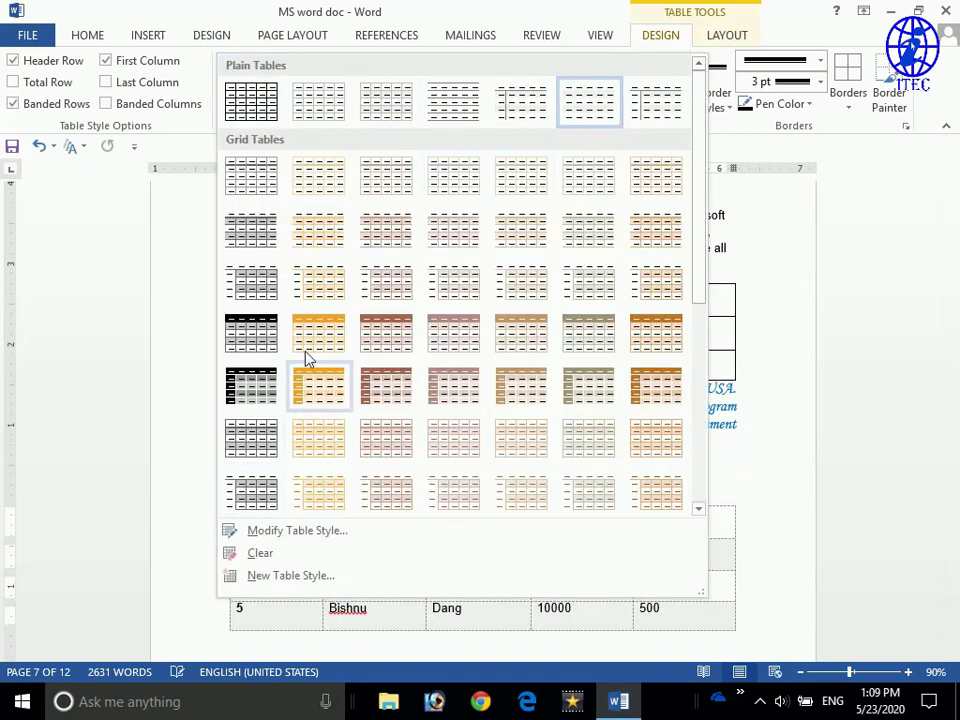
key(Escape)
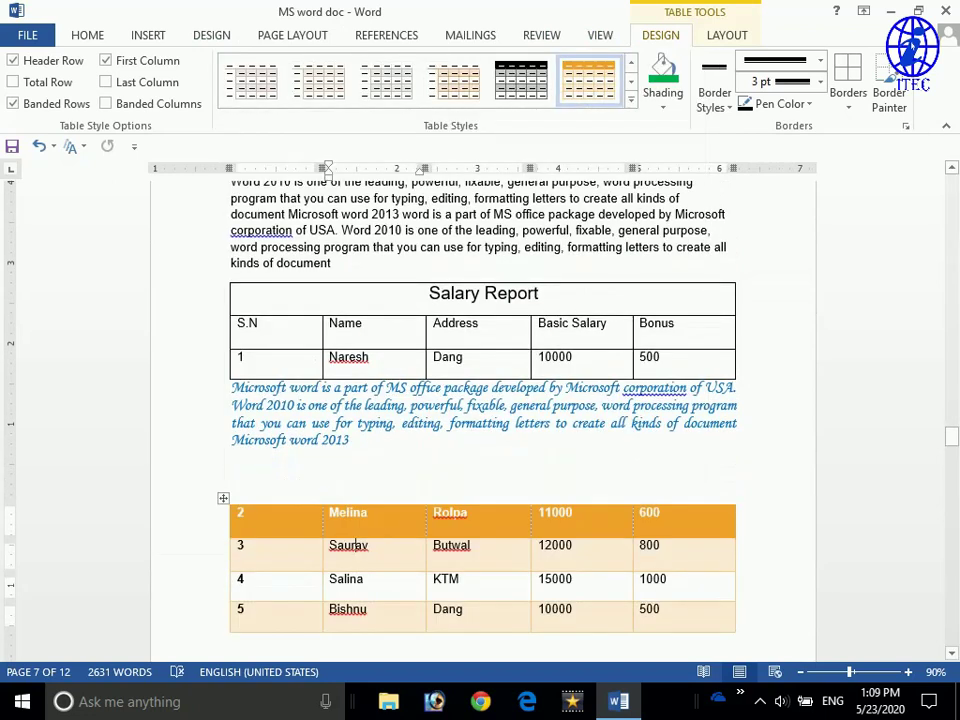
click(479, 323)
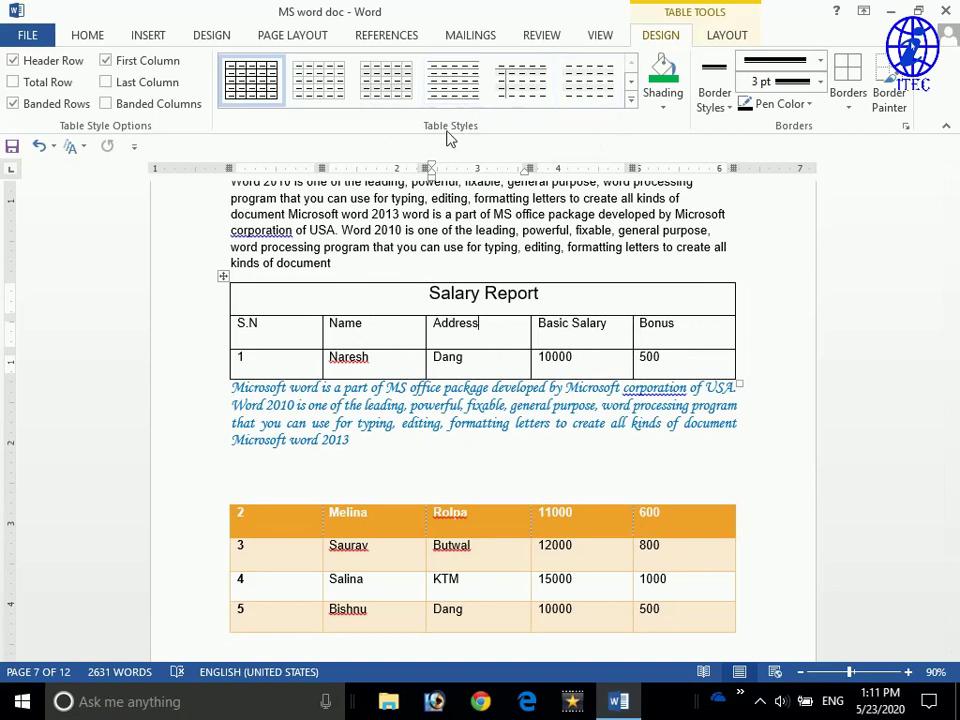
- Drag the lower table onto the Salary Report table, using undo and redo to rejoin them
click(728, 36)
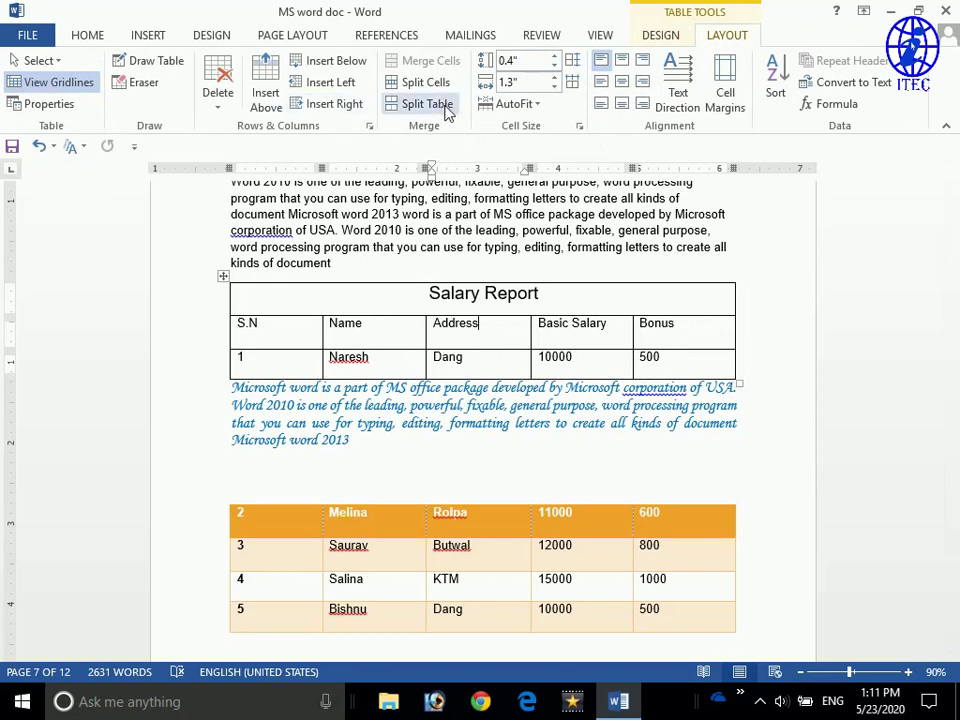
click(334, 513)
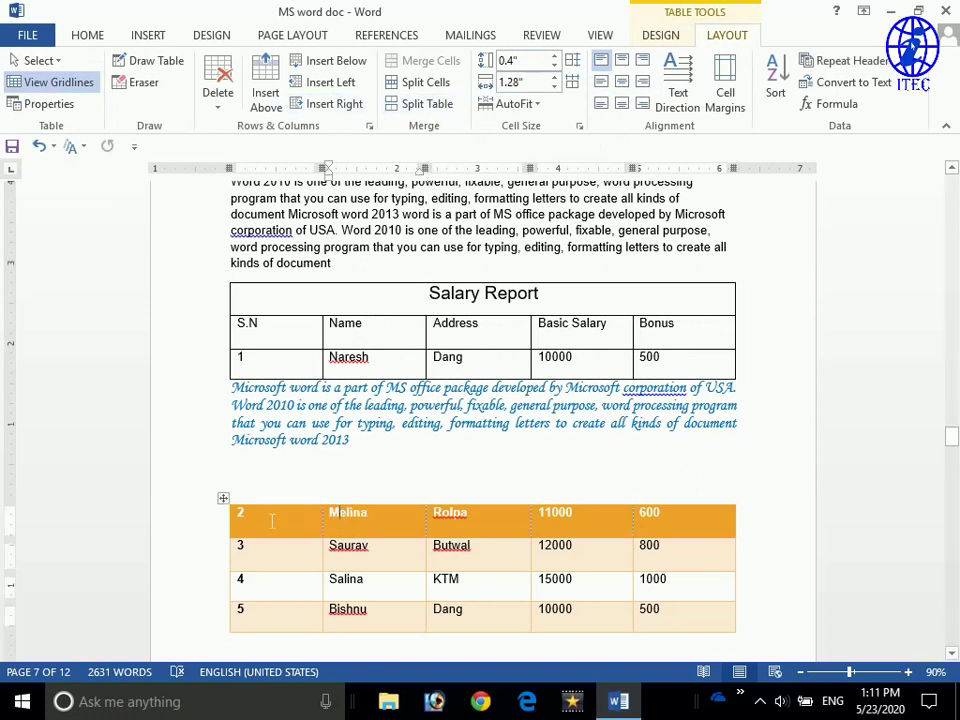
drag(236, 507, 238, 366)
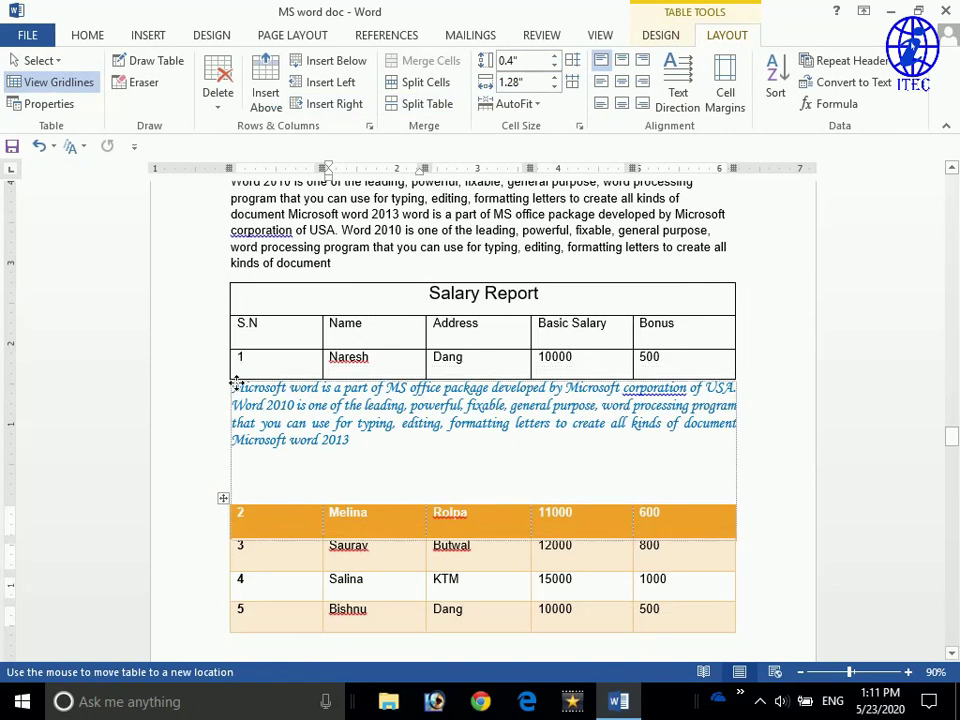
drag(238, 366, 229, 381)
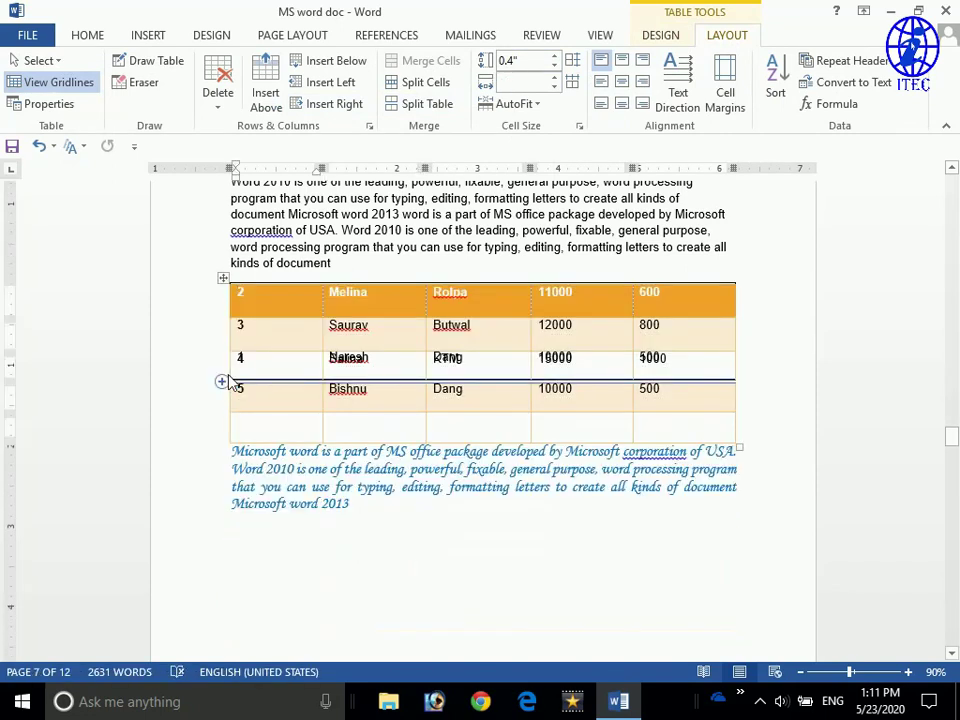
key(ctrl+z)
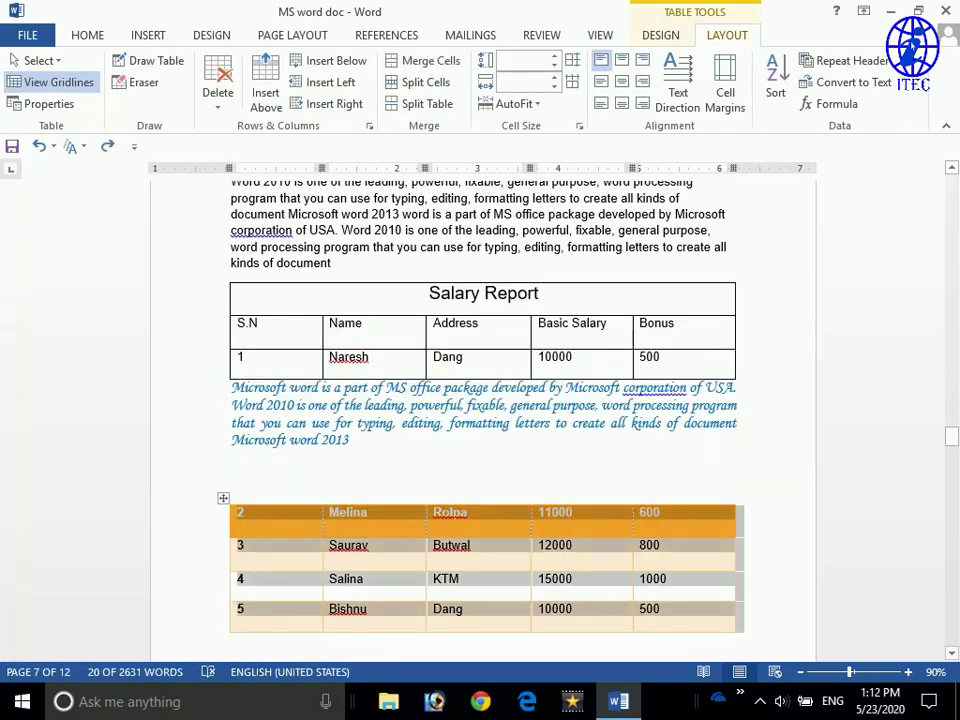
key(ctrl+z)
key(ctrl+z)
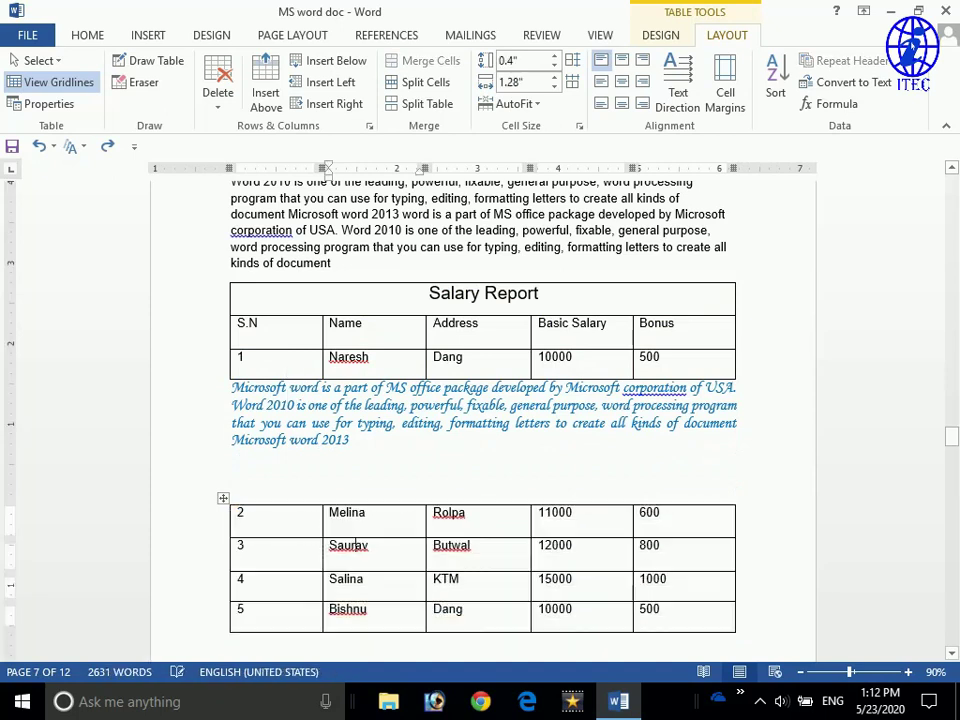
key(ctrl+y)
key(ctrl+y)
key(ctrl+y)
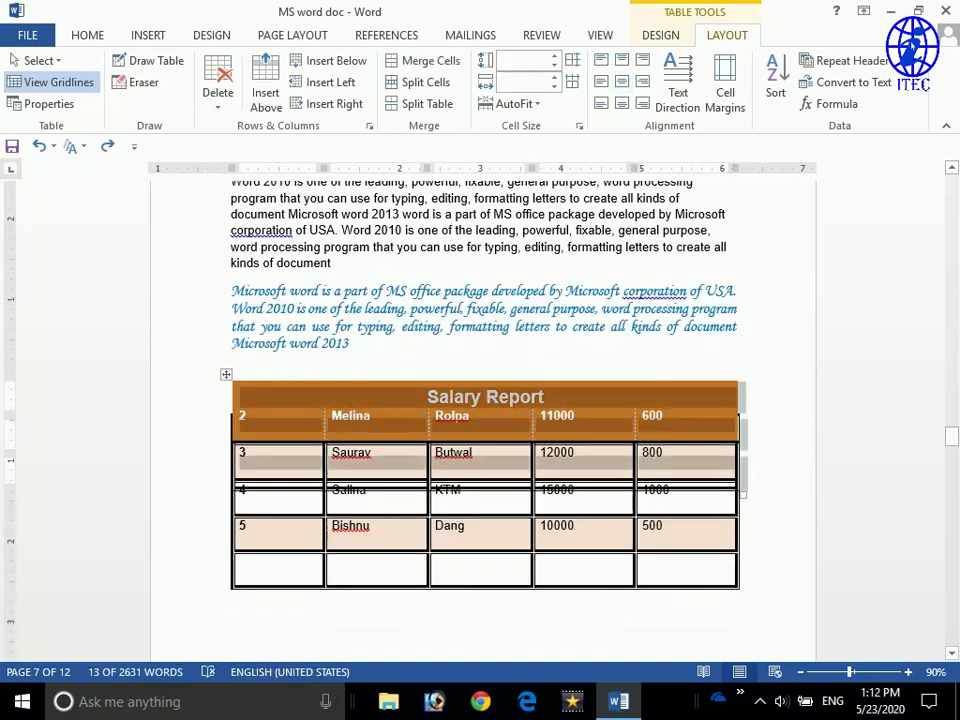
scroll(485, 400, down, 2)
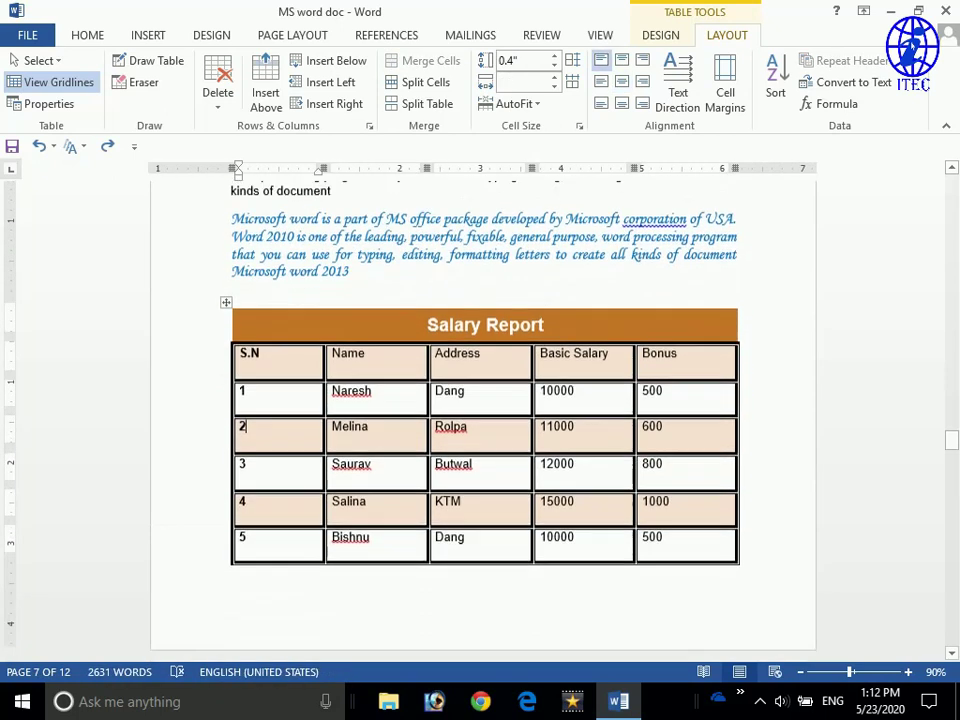
click(448, 82)
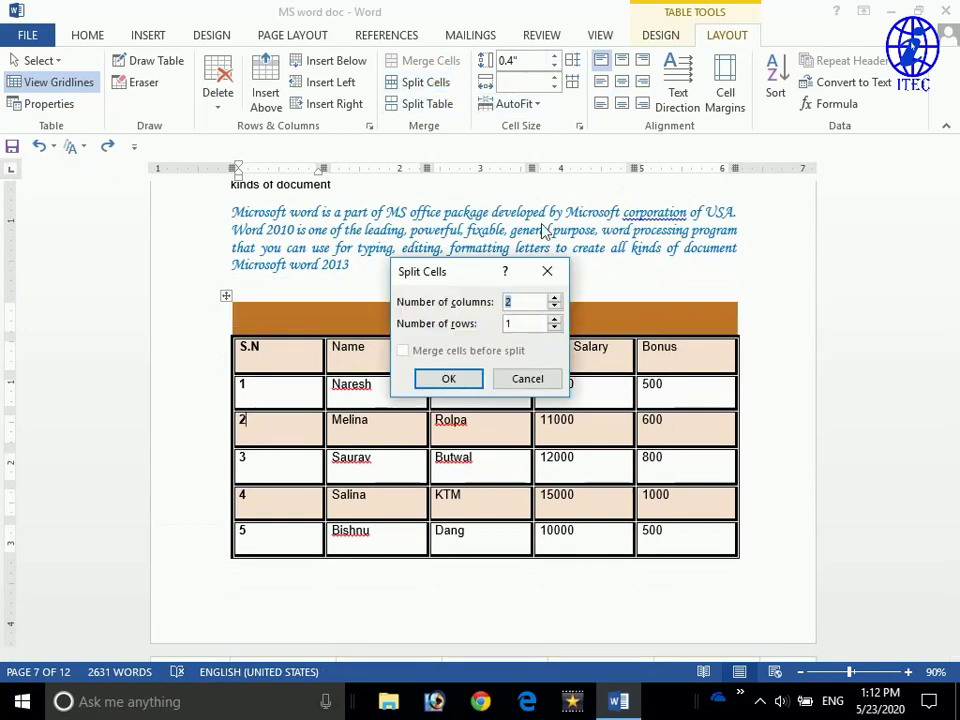
click(547, 271)
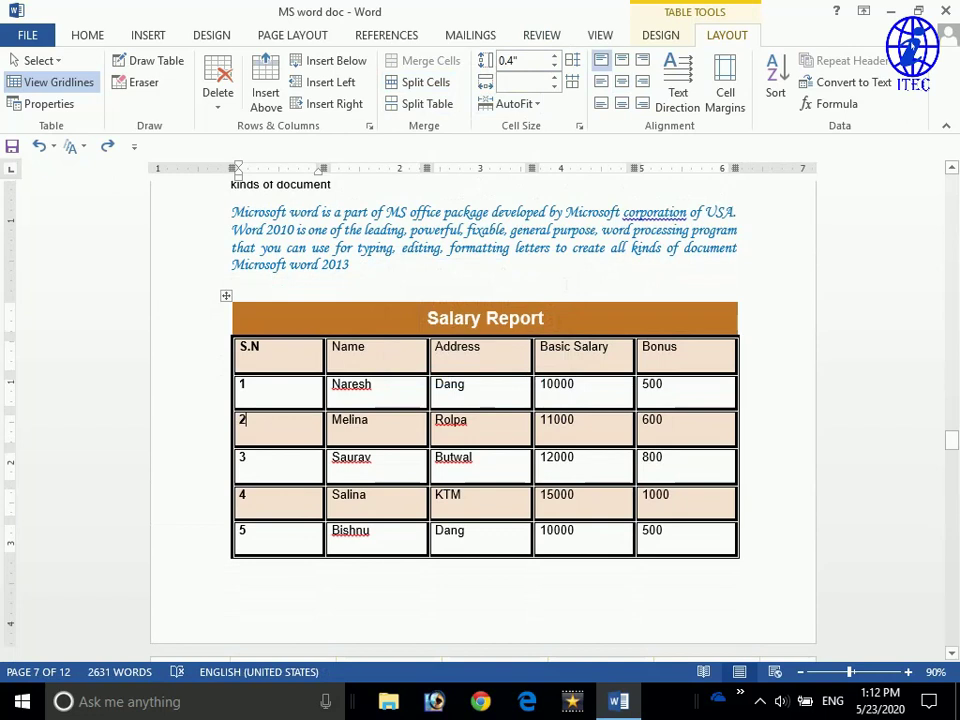
click(384, 321)
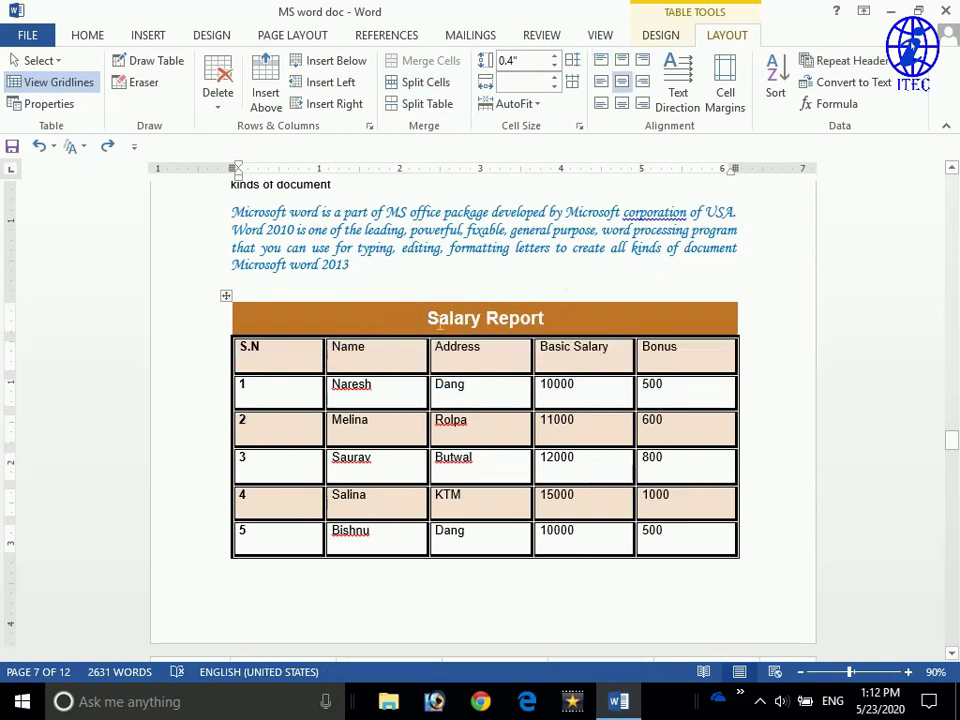
click(392, 102)
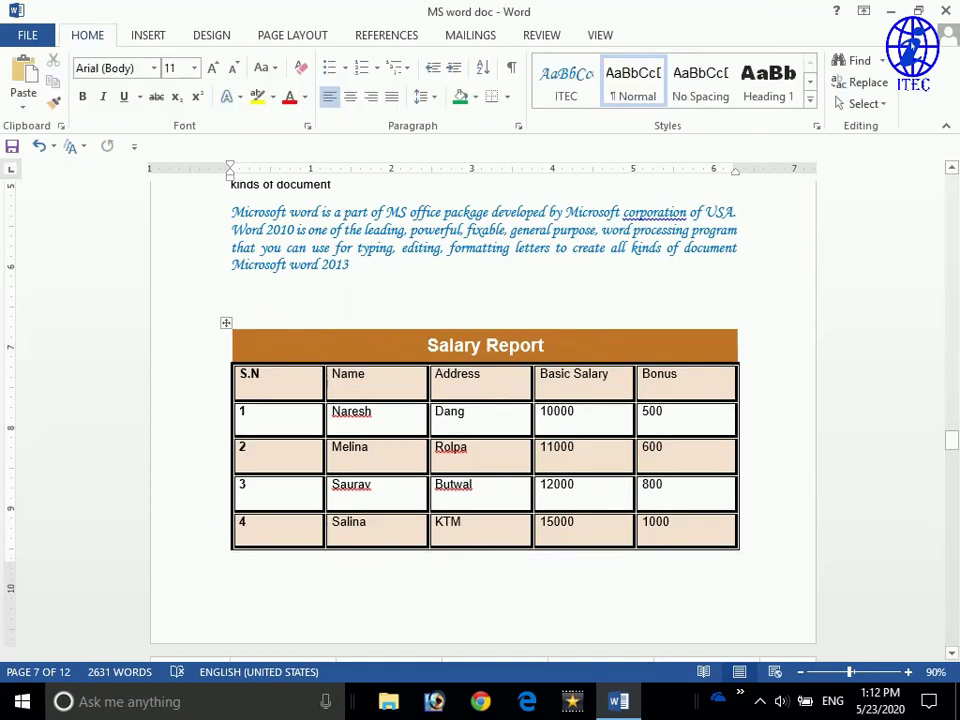
key(ctrl+z)
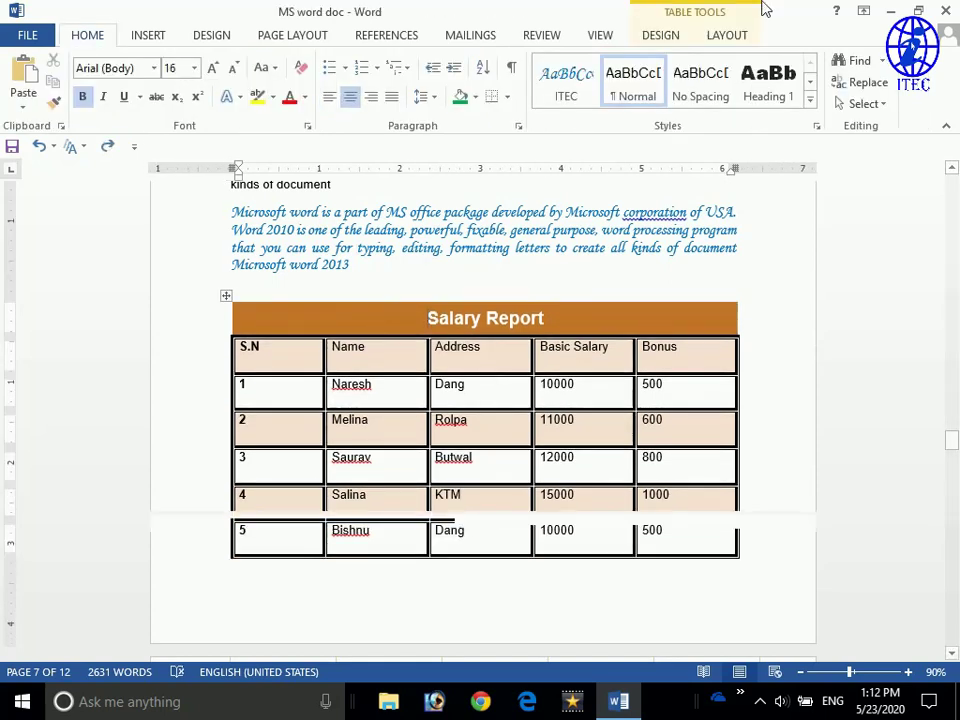
click(748, 38)
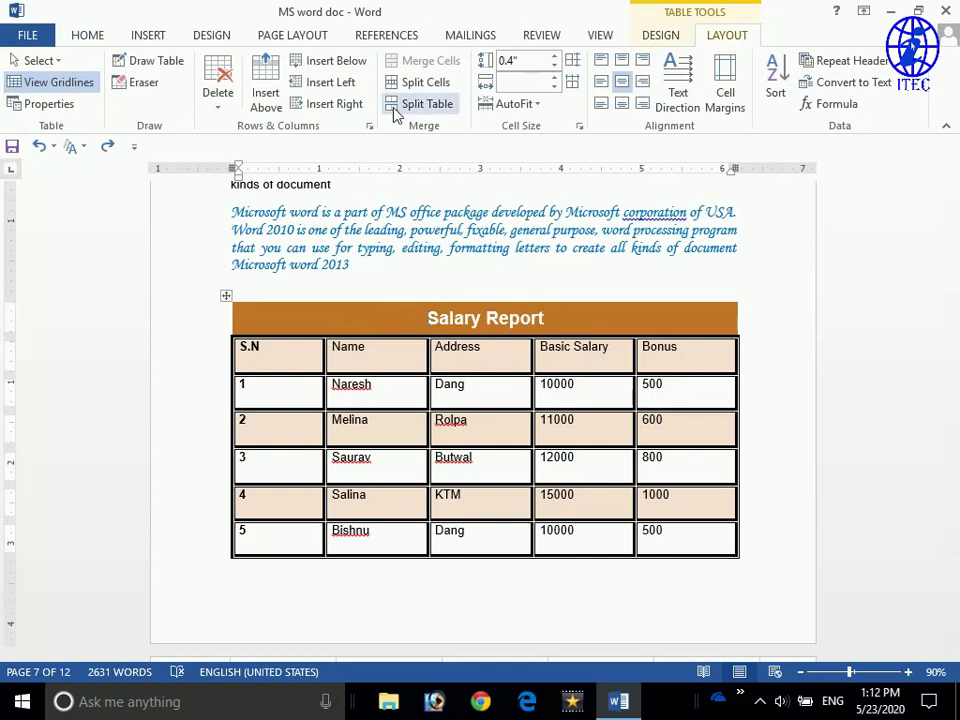
click(424, 86)
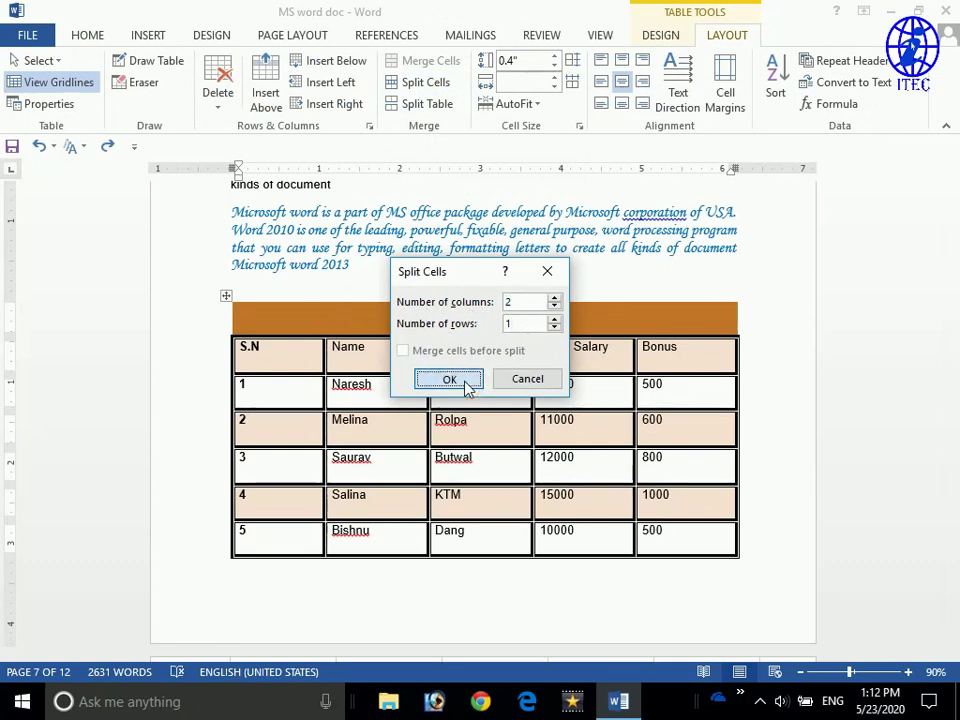
click(467, 383)
click(544, 320)
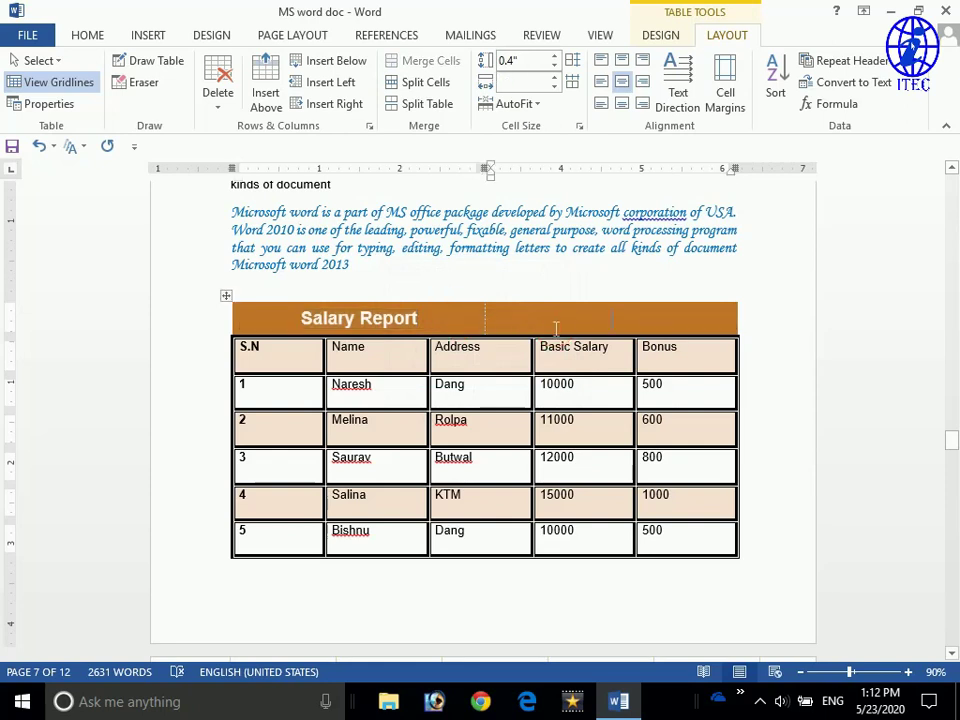
key(ctrl+z)
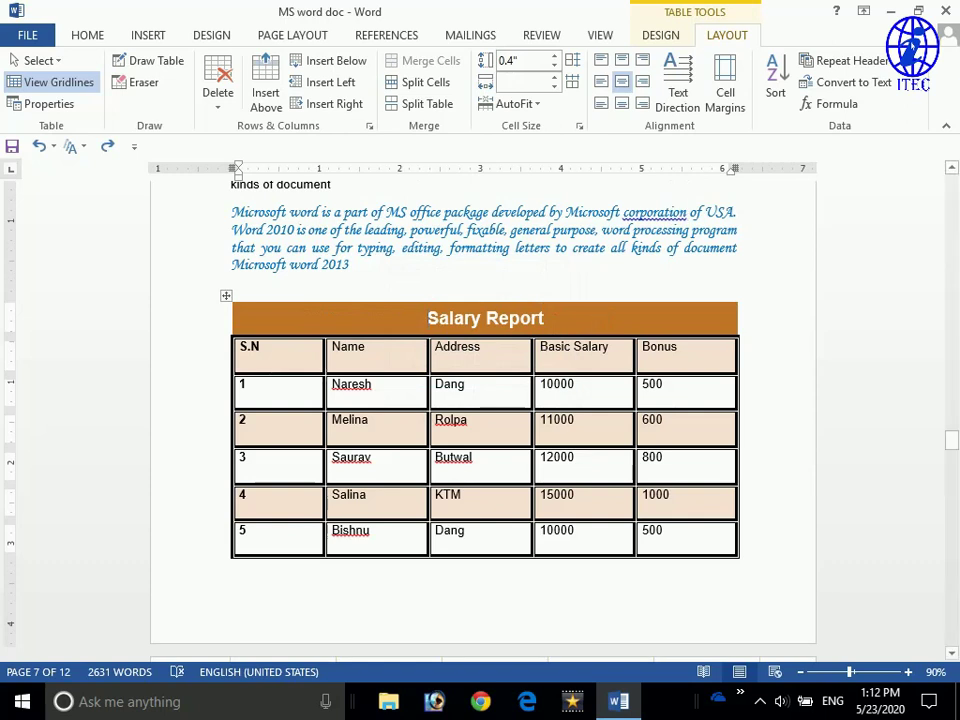
drag(245, 350, 694, 370)
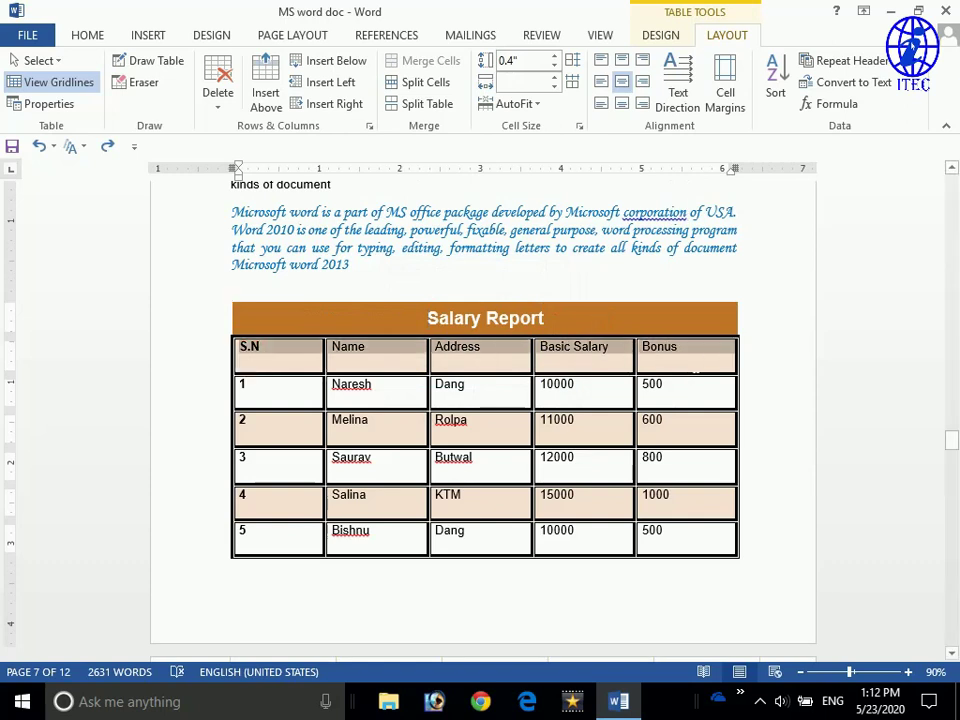
click(676, 115)
- Return the headings to horizontal text and set them to Align Top Center
click(678, 118)
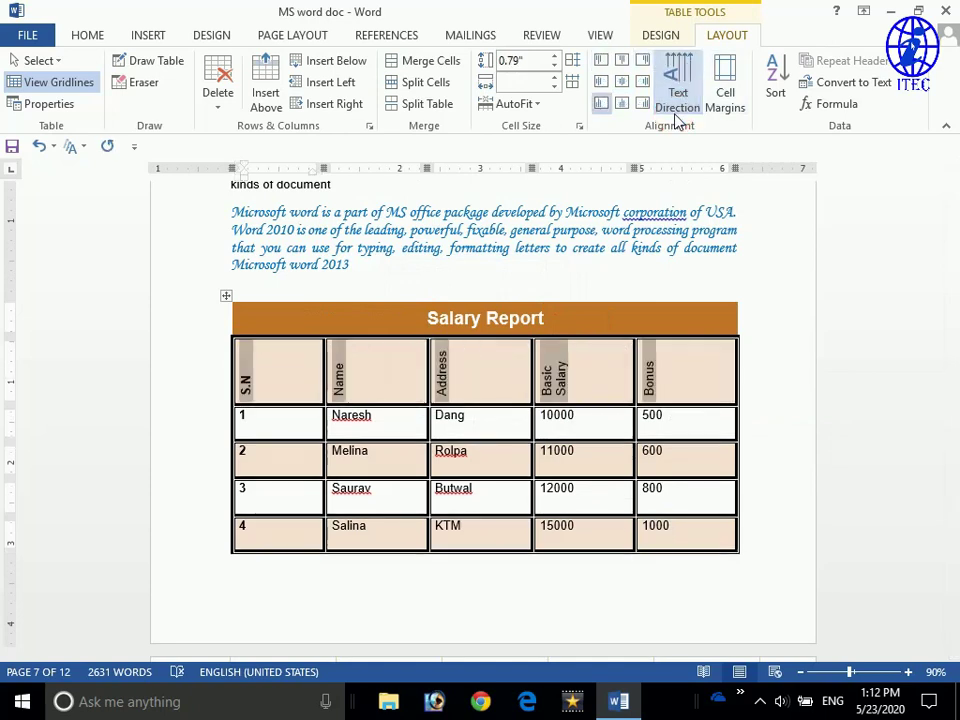
click(678, 118)
click(678, 118)
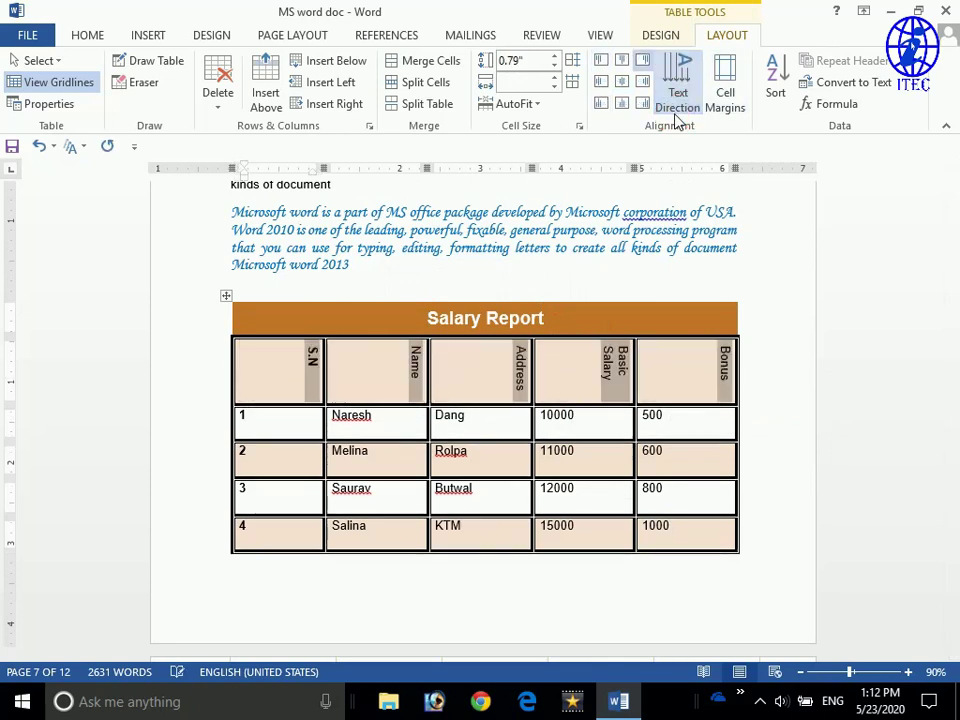
click(677, 112)
click(677, 112)
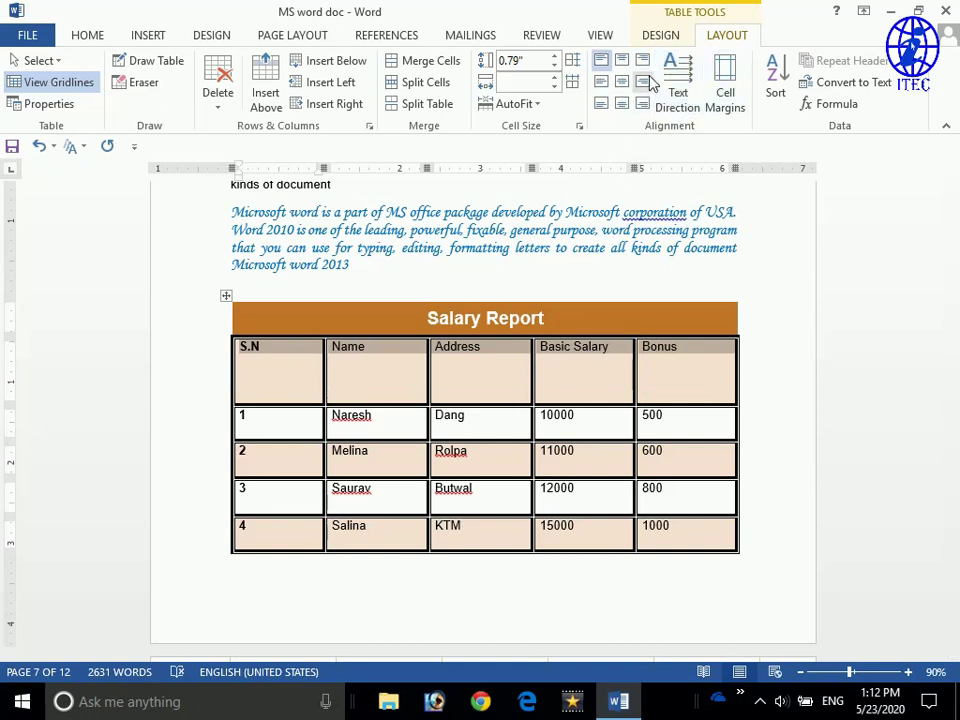
click(622, 62)
click(622, 82)
click(622, 62)
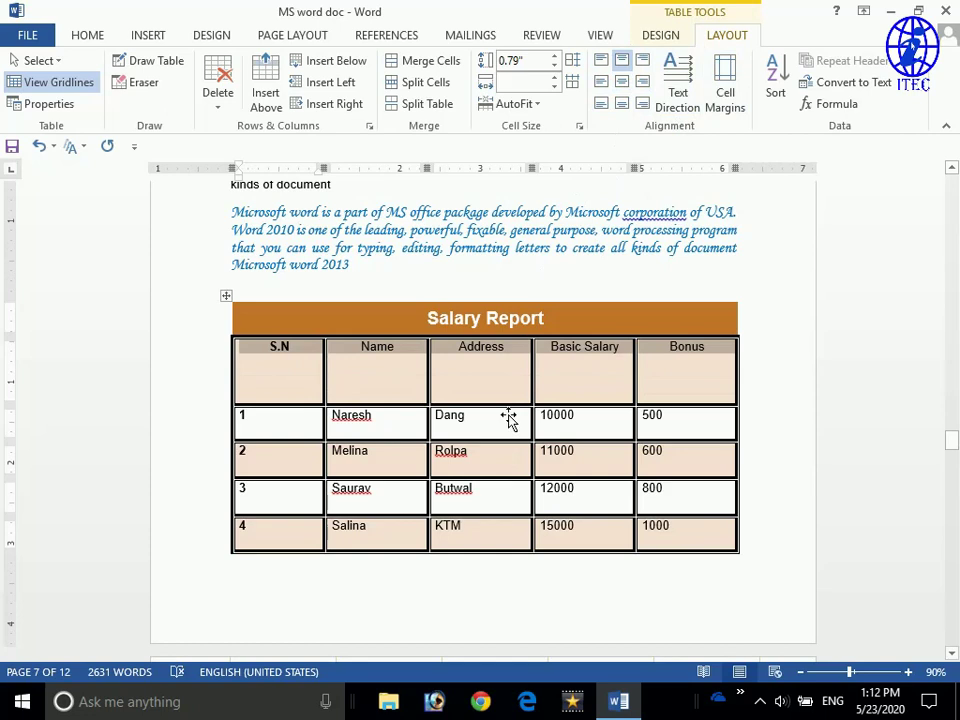
- Shorten the header row and narrow the S.N and Name columns
drag(508, 404, 519, 377)
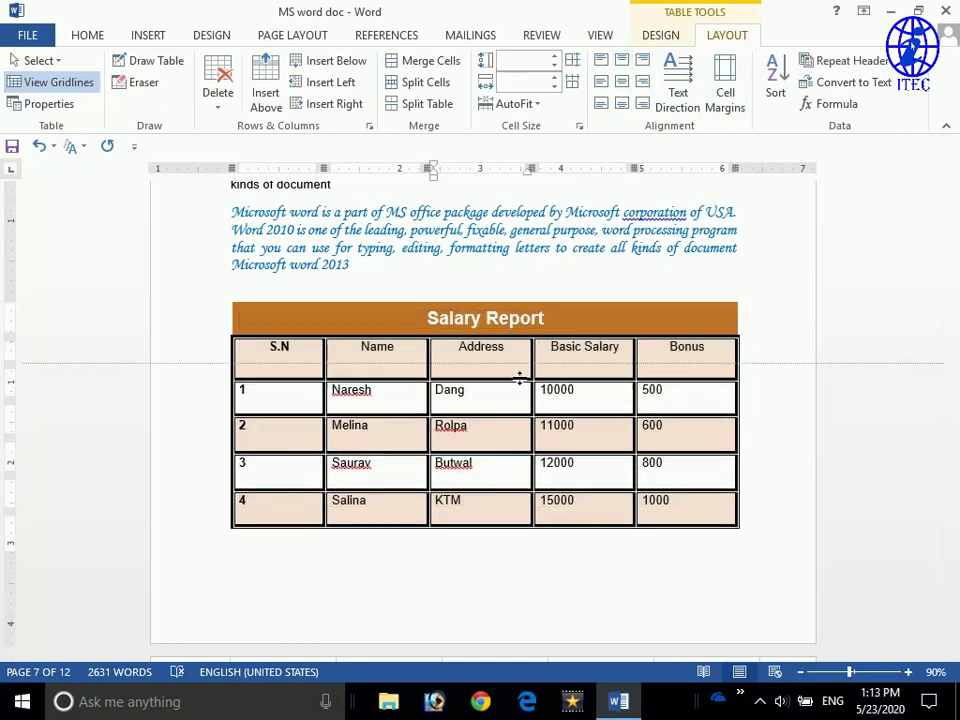
drag(279, 346, 377, 530)
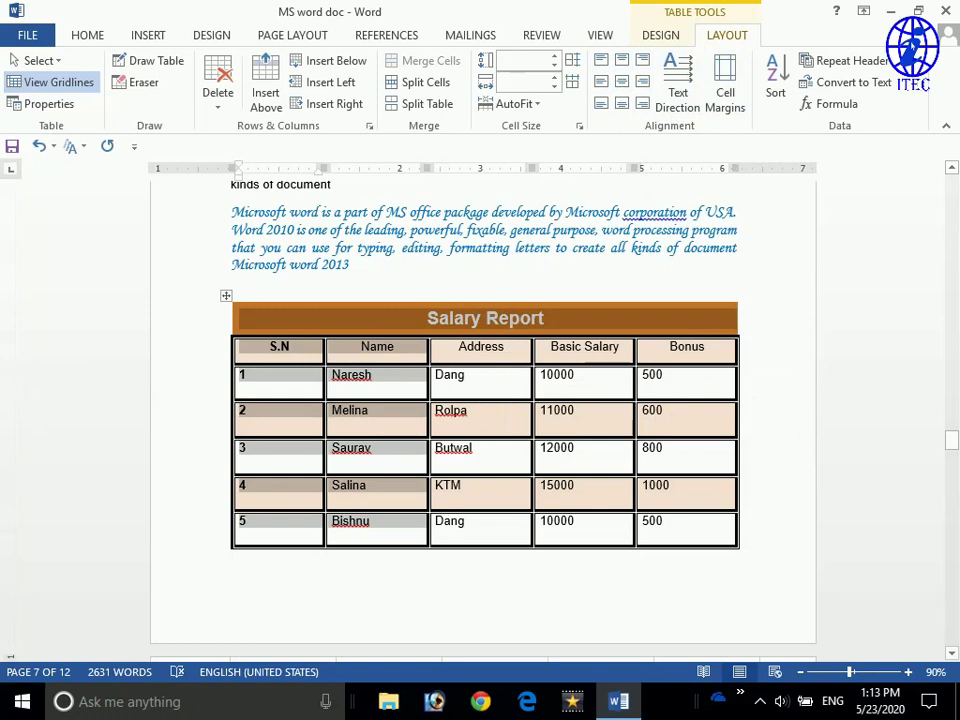
drag(325, 400, 268, 401)
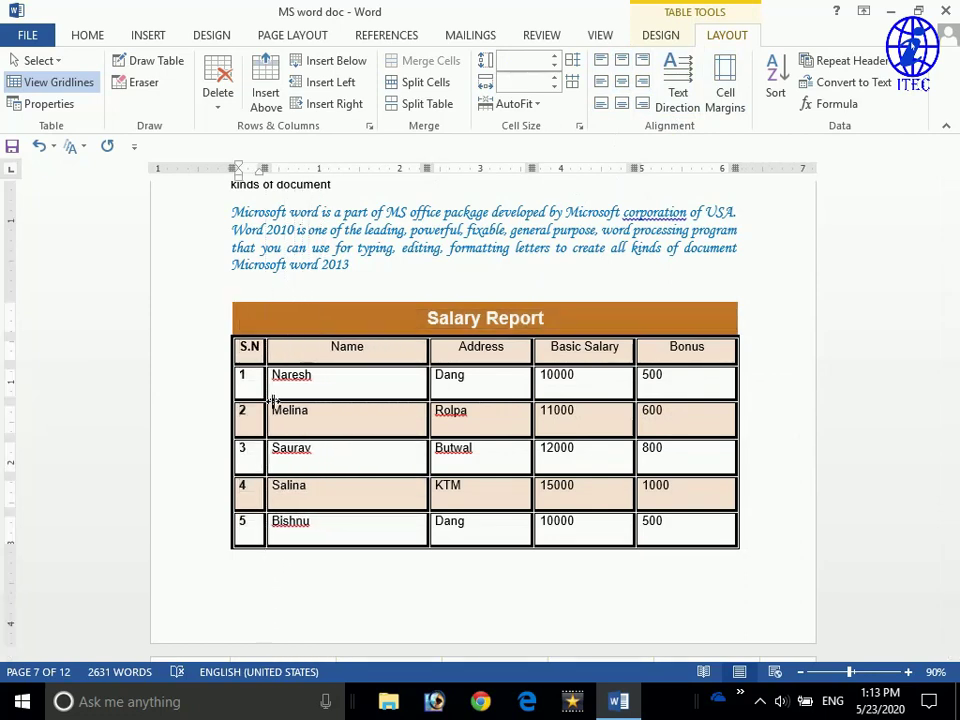
drag(429, 430, 366, 430)
click(407, 441)
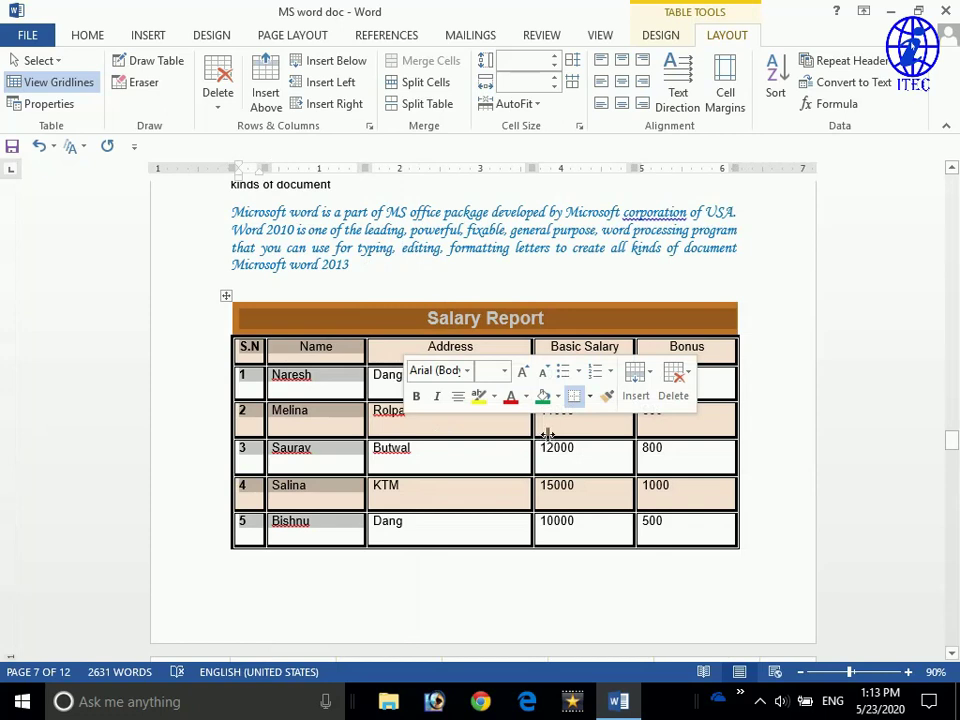
- Narrow the Address and Basic Salary columns, then pull the table's right edge inward
drag(547, 433, 483, 433)
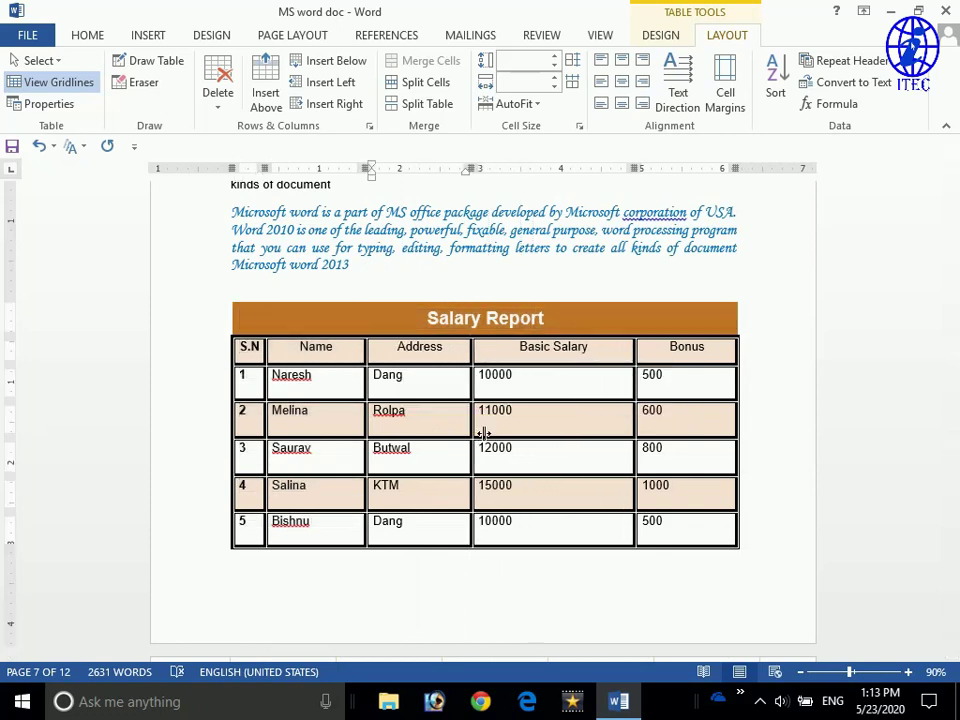
click(630, 425)
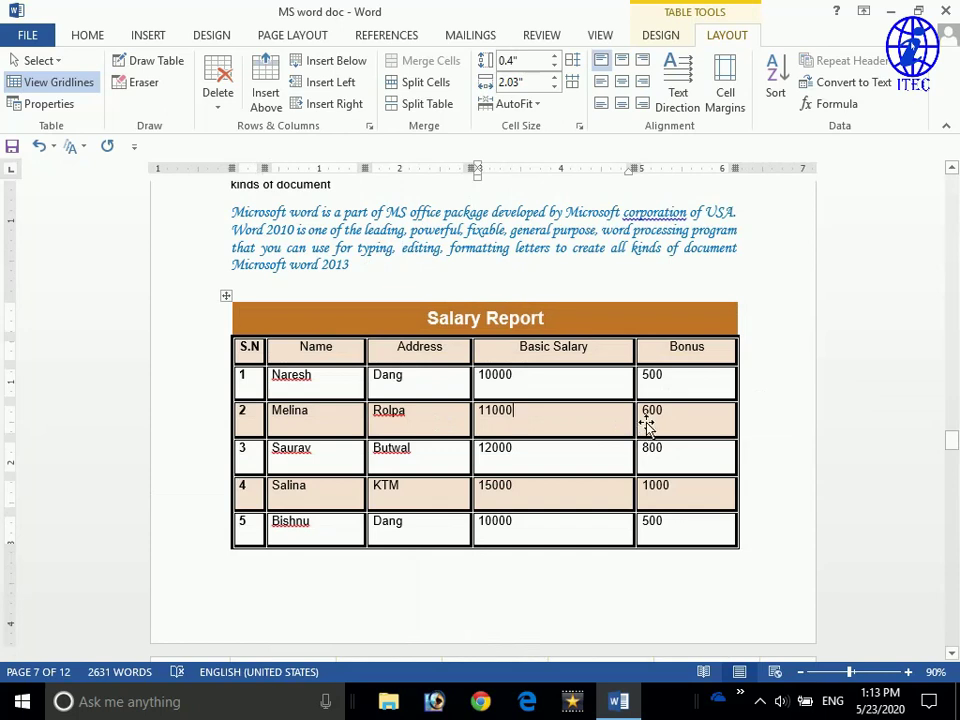
drag(634, 414, 585, 429)
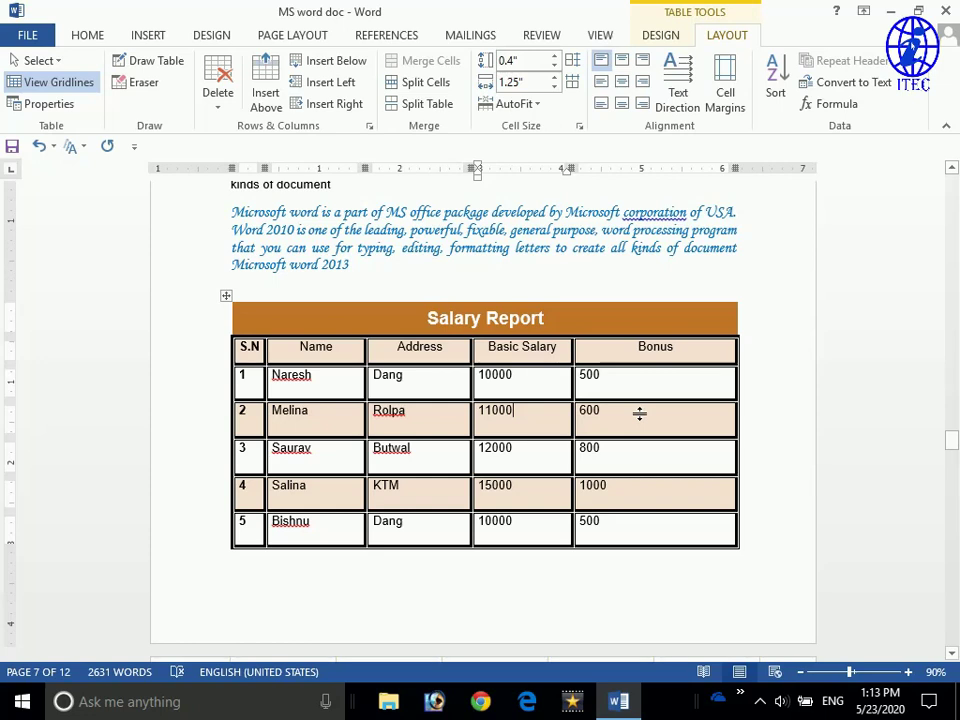
drag(639, 413, 639, 426)
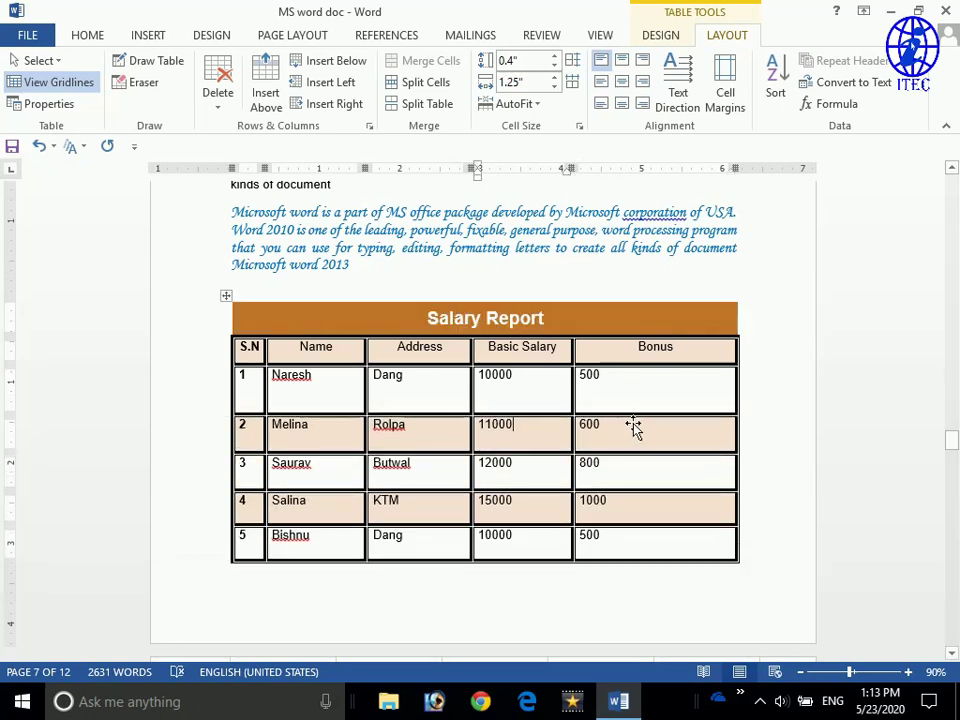
drag(633, 427, 646, 408)
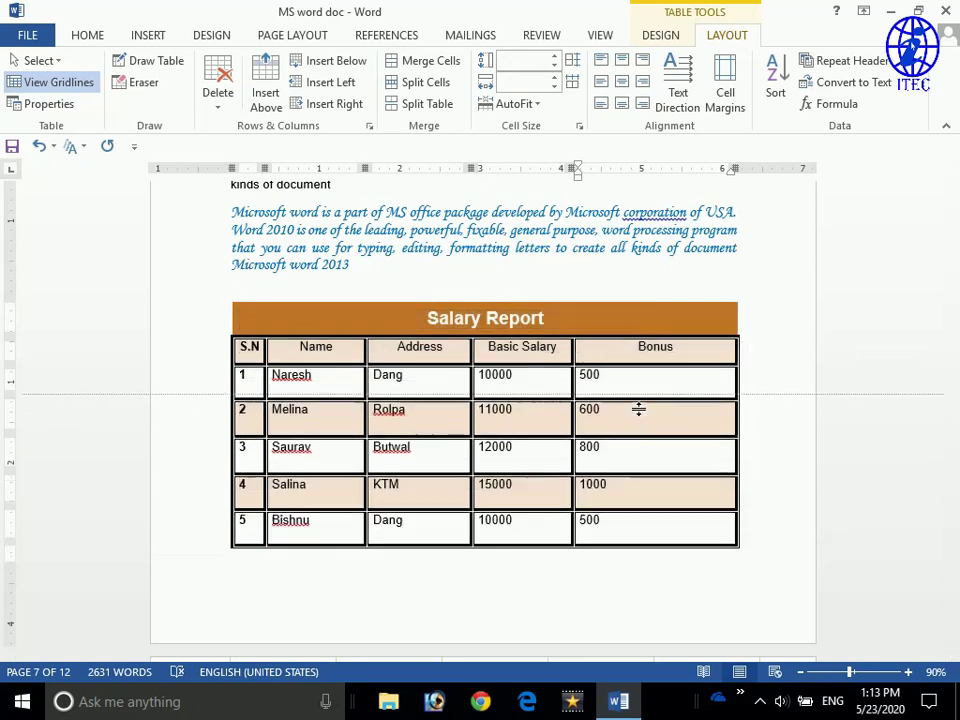
click(646, 408)
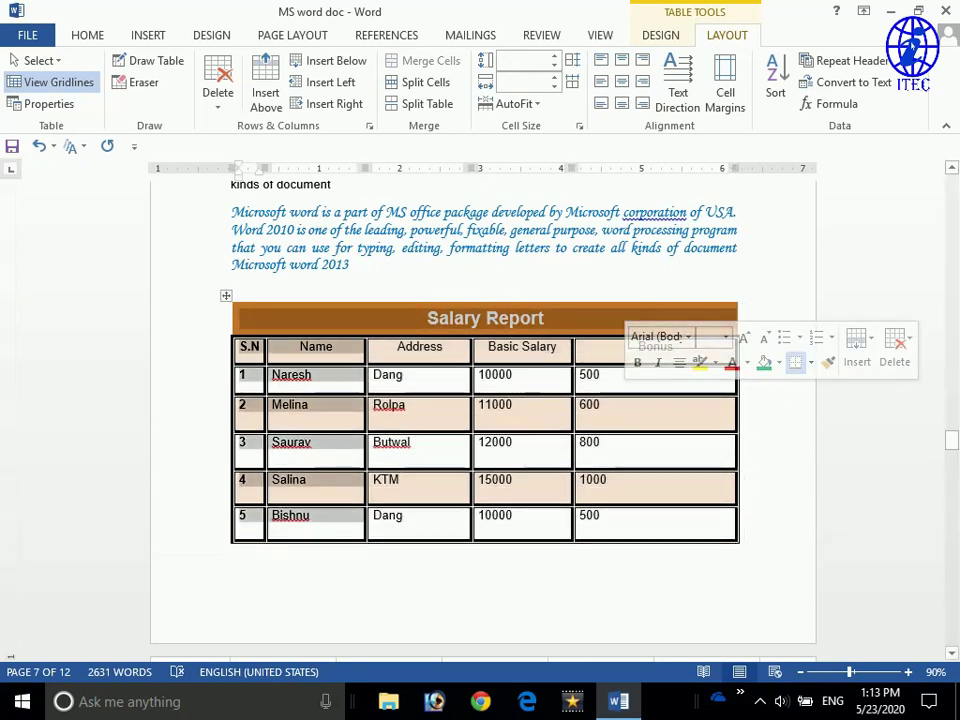
mouse_move(751, 427)
mouse_down()
mouse_move(692, 427)
mouse_move(688, 437)
mouse_up()
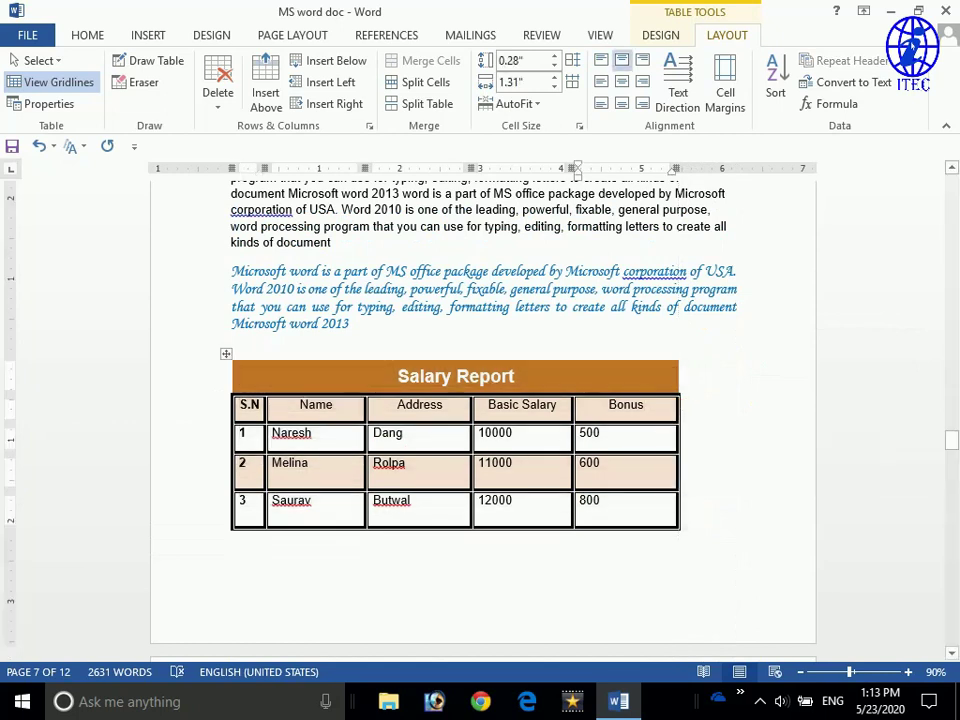
- Move the Salary Report table after the italic paragraph's first sentence and widen it so the text flows below
scroll(660, 452, down, 1)
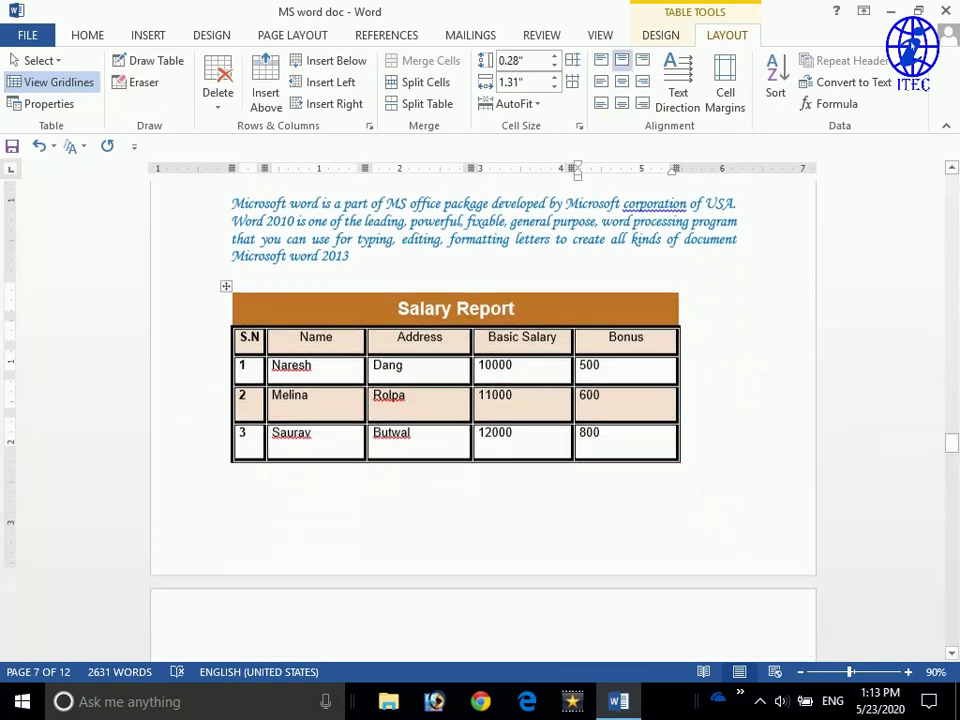
scroll(660, 452, down, 3)
scroll(660, 452, up, 3)
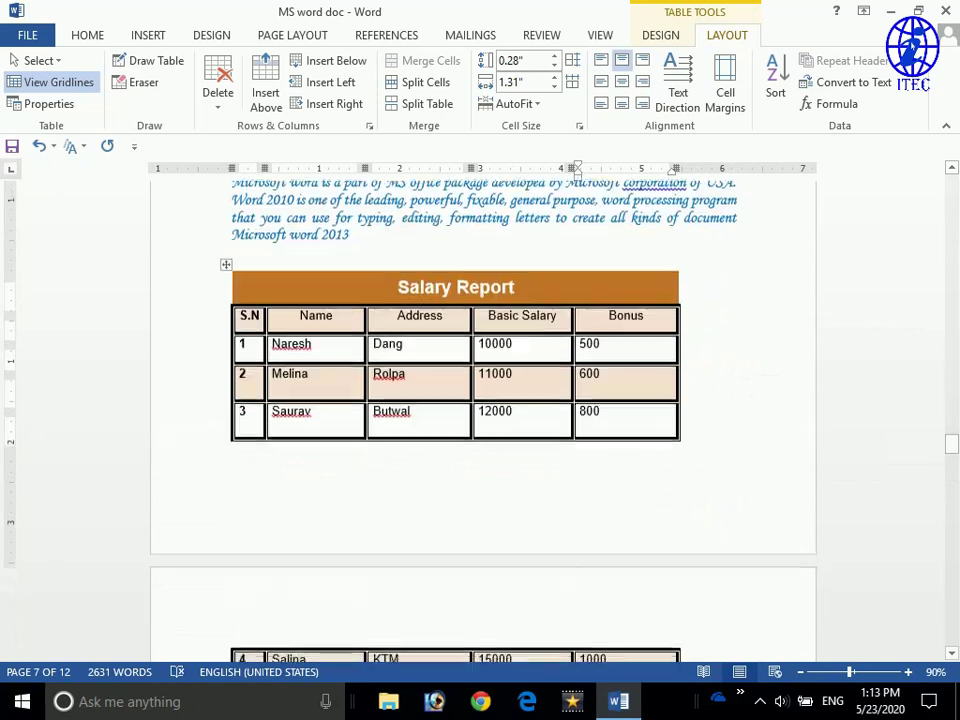
drag(228, 277, 228, 187)
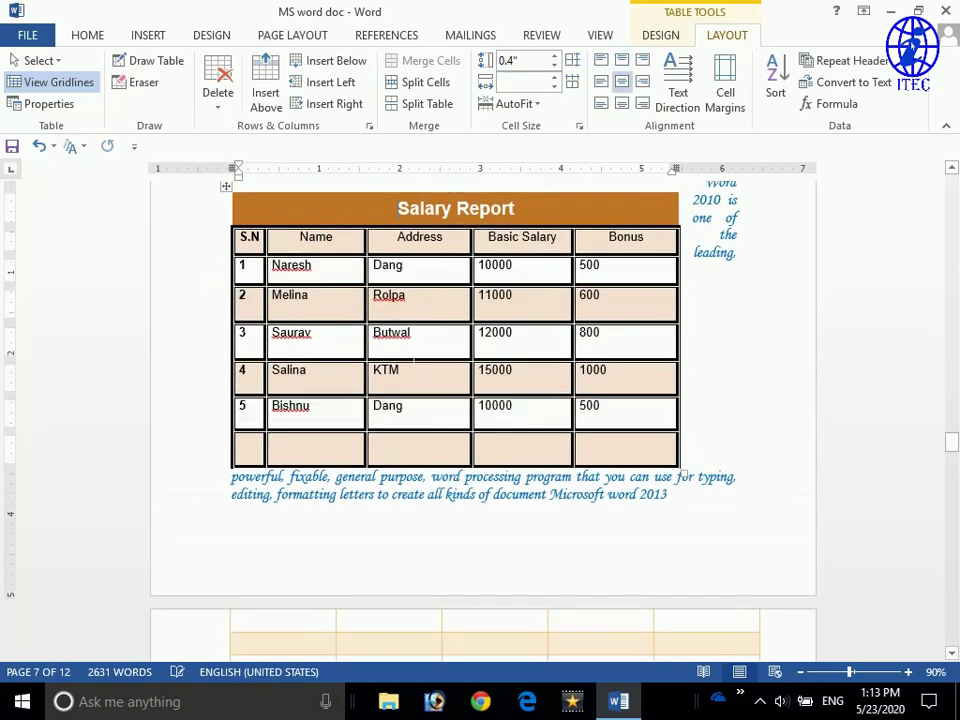
scroll(685, 474, up, 1)
mouse_move(684, 513)
mouse_down()
mouse_move(797, 488)
mouse_move(749, 488)
mouse_up()
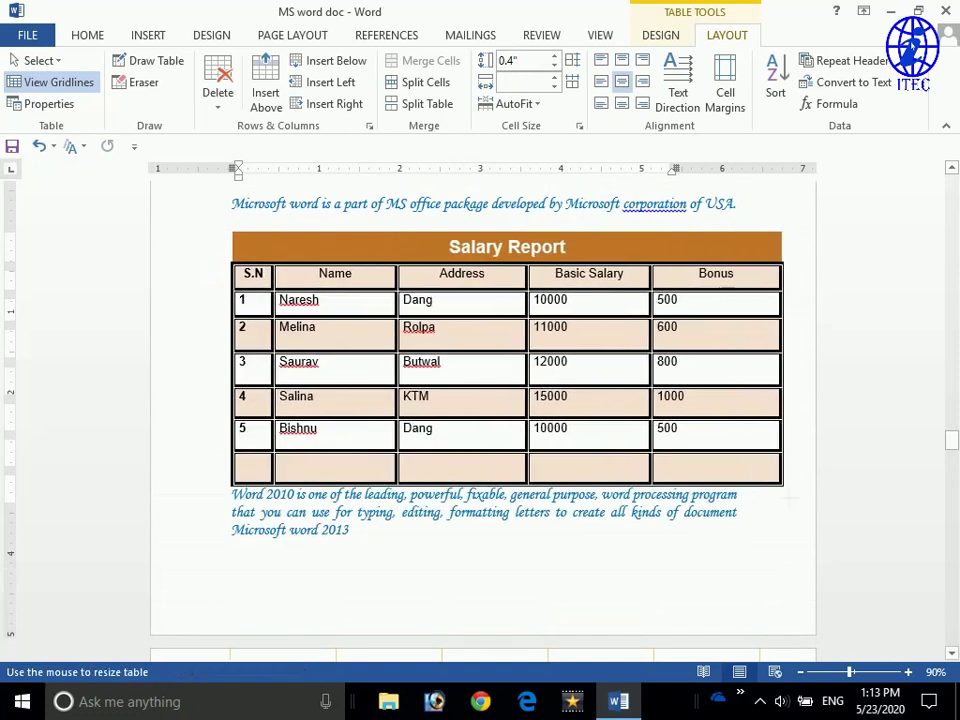
click(703, 305)
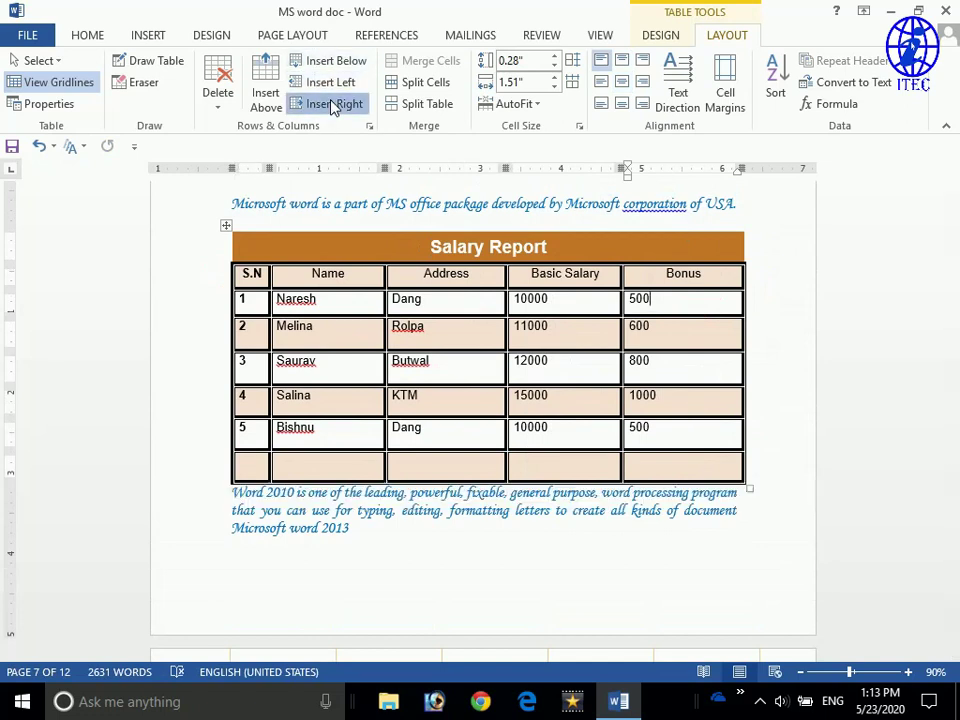
- Insert an empty sixth column right of Bonus and shrink the table back within the page width
click(334, 103)
click(797, 292)
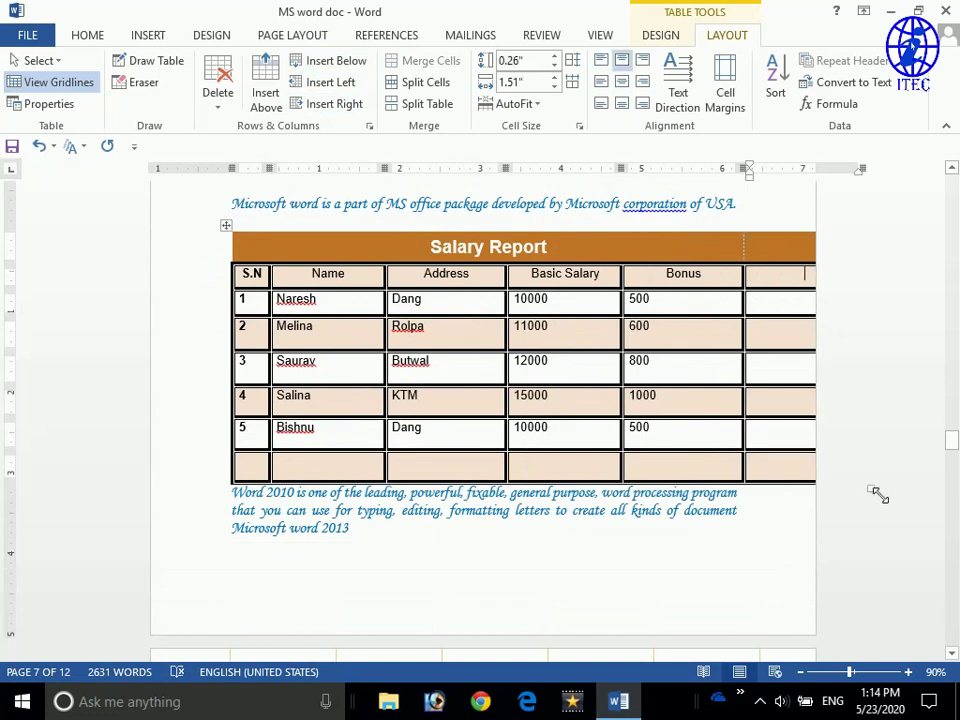
drag(870, 488, 805, 505)
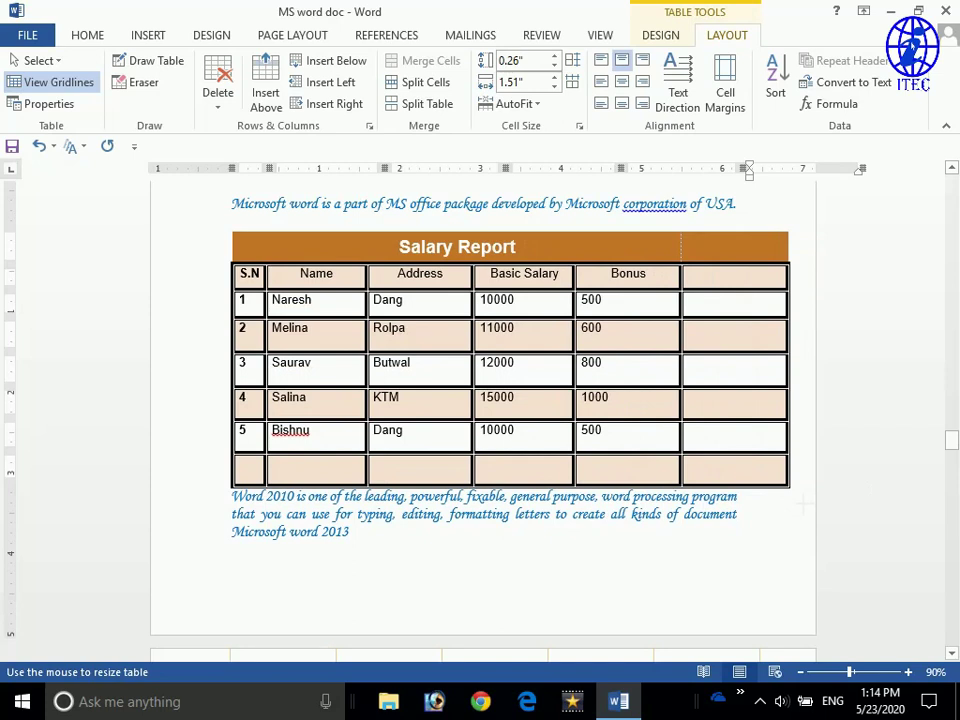
click(399, 246)
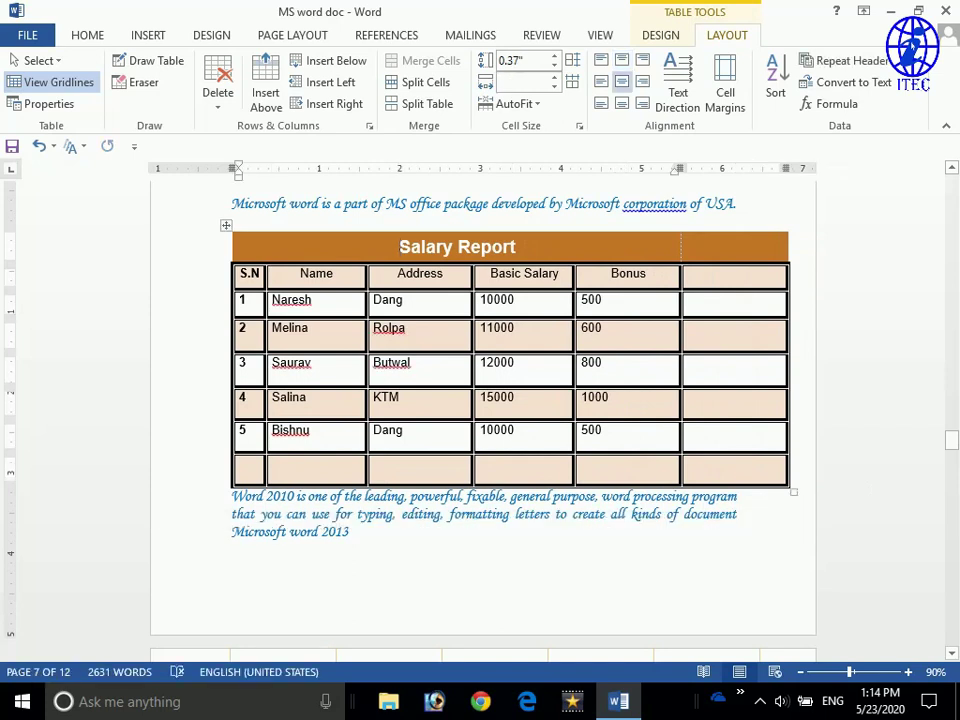
click(806, 103)
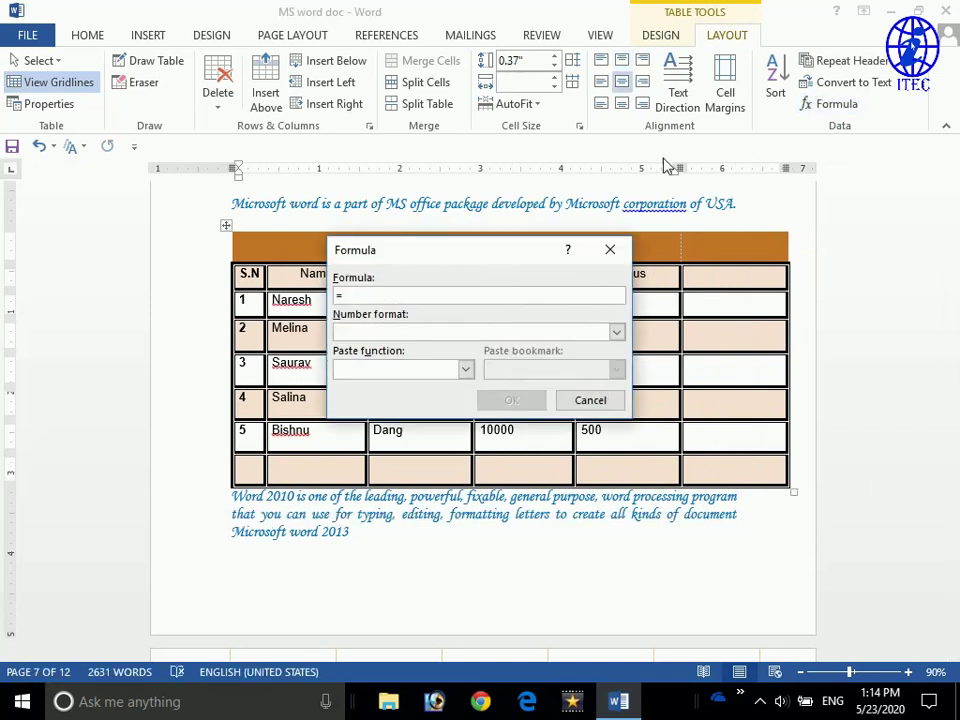
- Cancel the Formula dialog, align the Salary Report title top-centre, and scroll to the next page's empty table
click(612, 252)
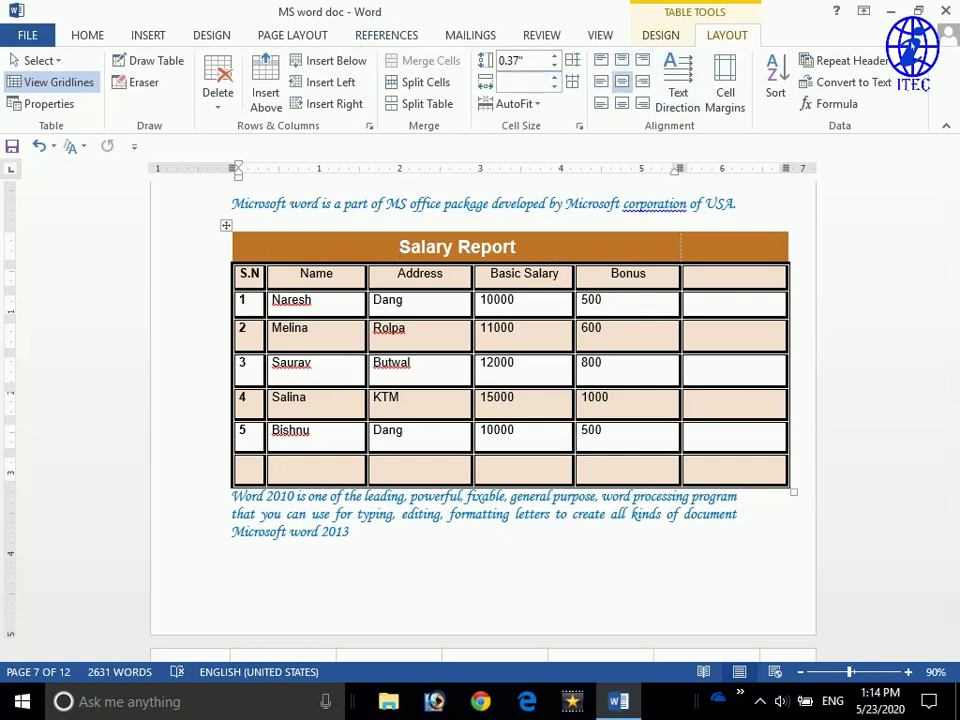
triple_click(549, 246)
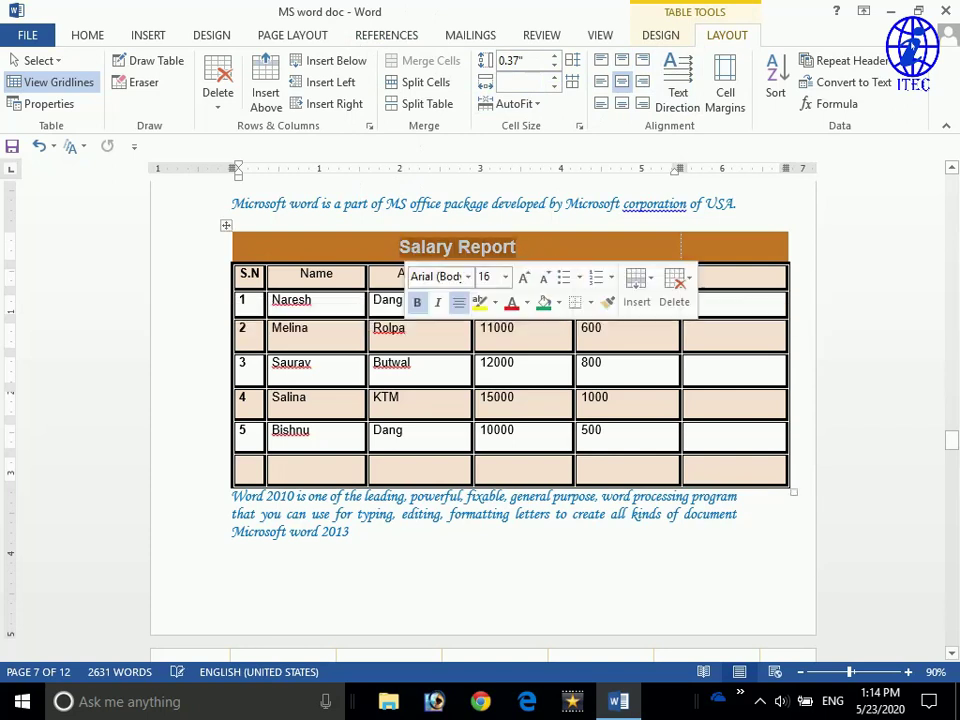
click(603, 60)
click(623, 60)
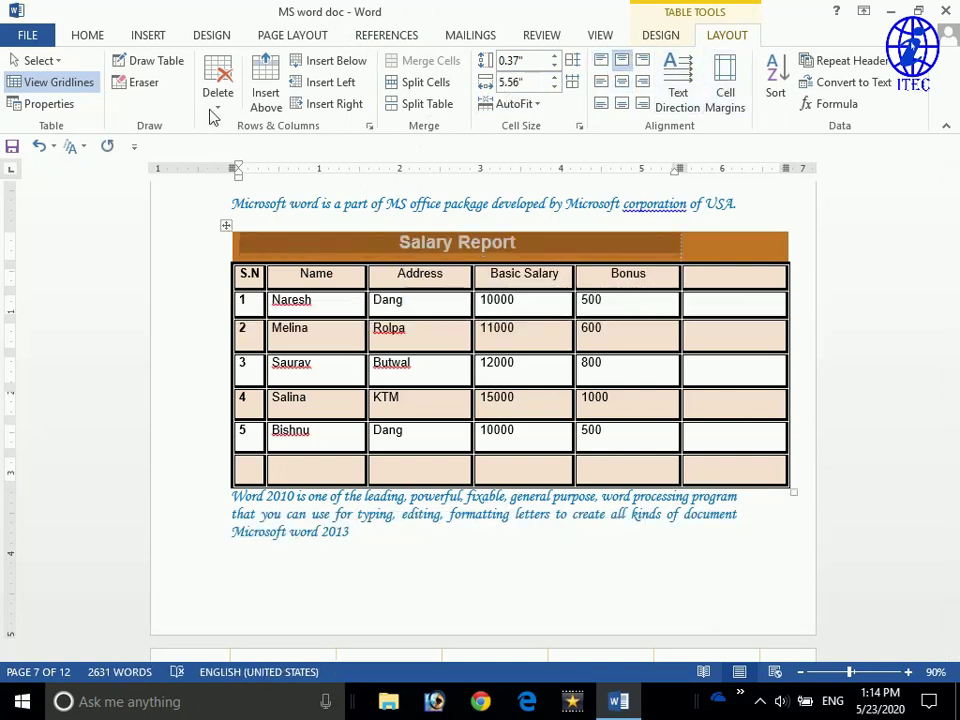
scroll(238, 160, down, 10)
click(343, 268)
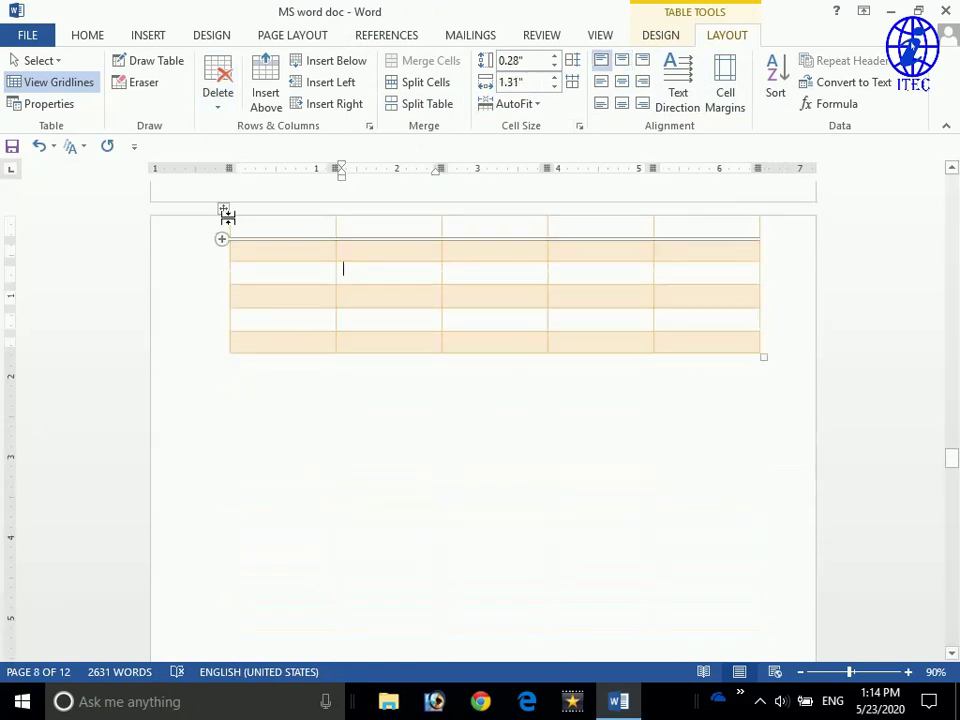
- Try out the empty table by centring its last cell and typing 'ewpfweofwef', then undo it
click(88, 36)
click(662, 341)
key(ctrl+e)
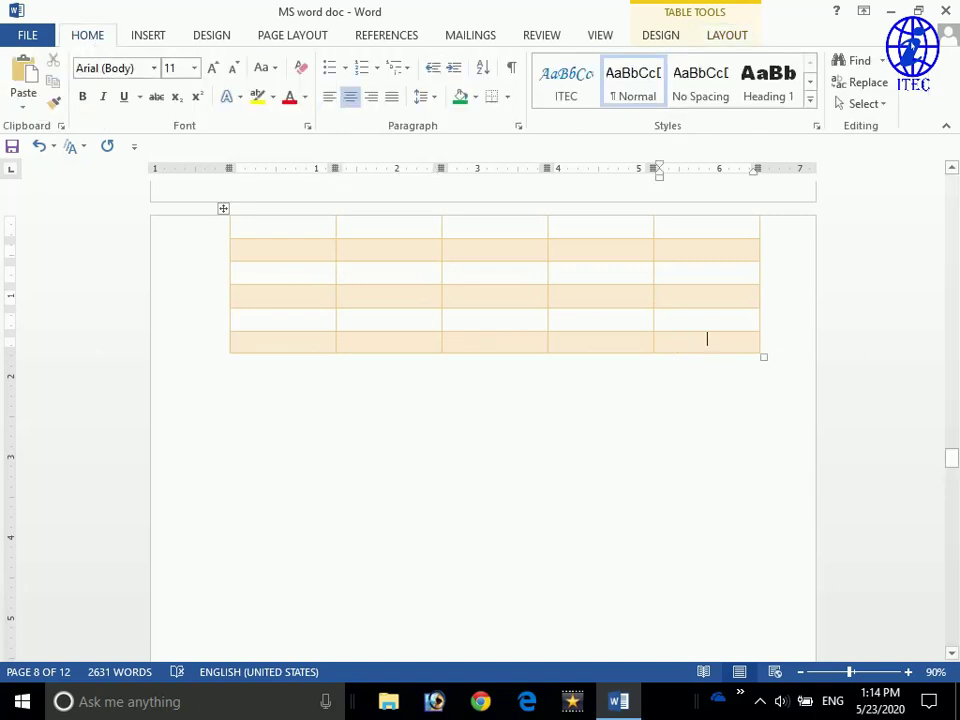
drag(283, 226, 707, 344)
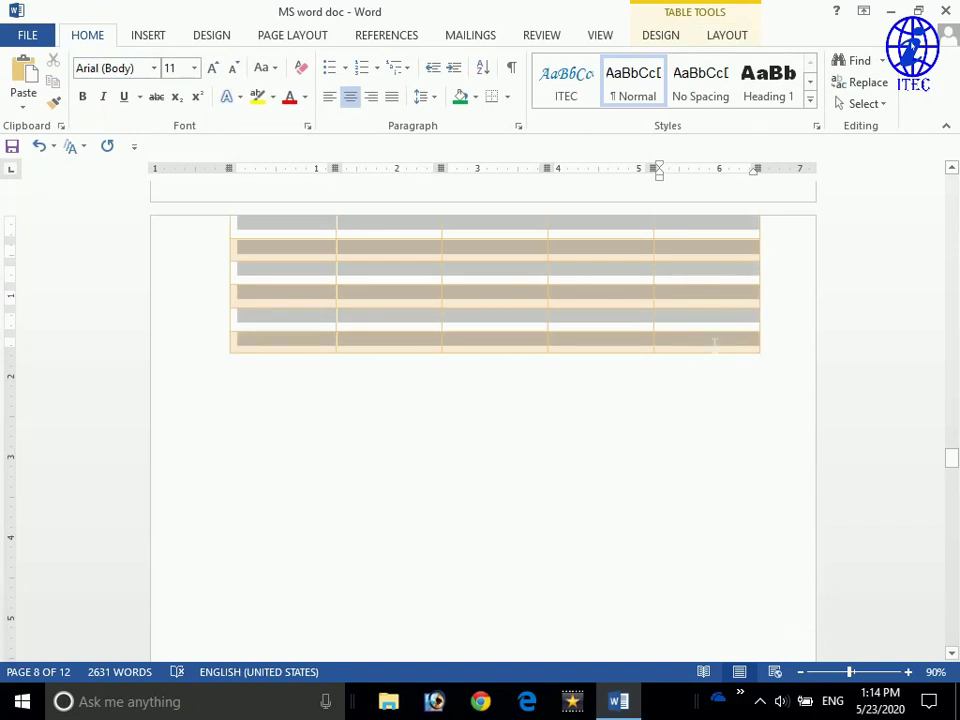
key(Left)
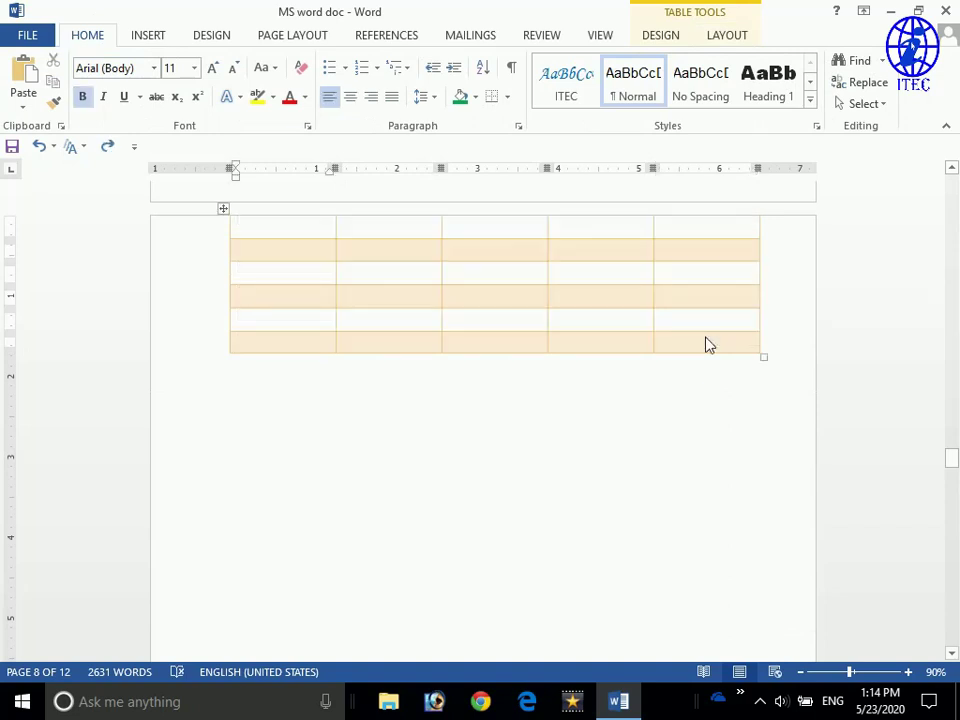
text(ewpfweofwef)
drag(237, 222, 563, 242)
click(563, 242)
key(ctrl+z)
right_click(287, 228)
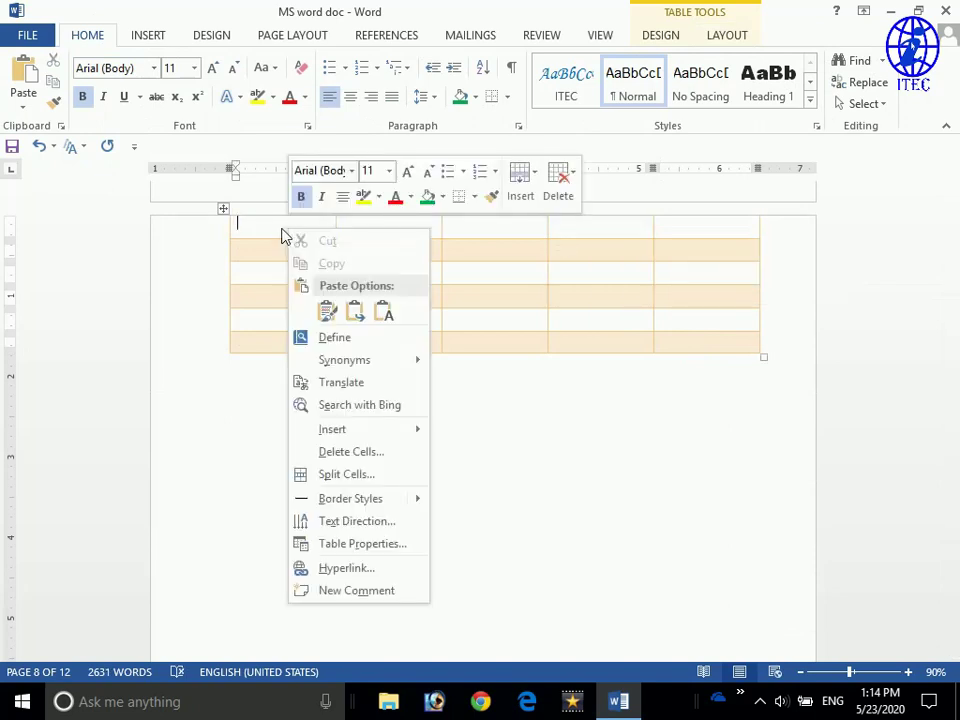
key(Escape)
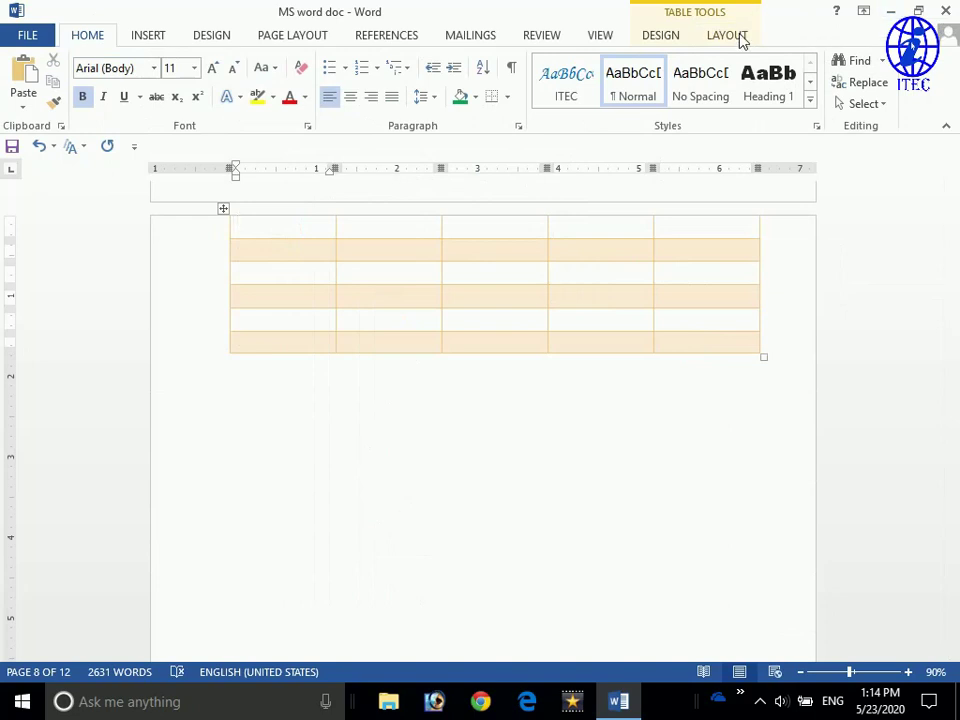
- Delete the entire empty placeholder table from the next page and scroll back toward the Salary Report
click(727, 35)
click(220, 112)
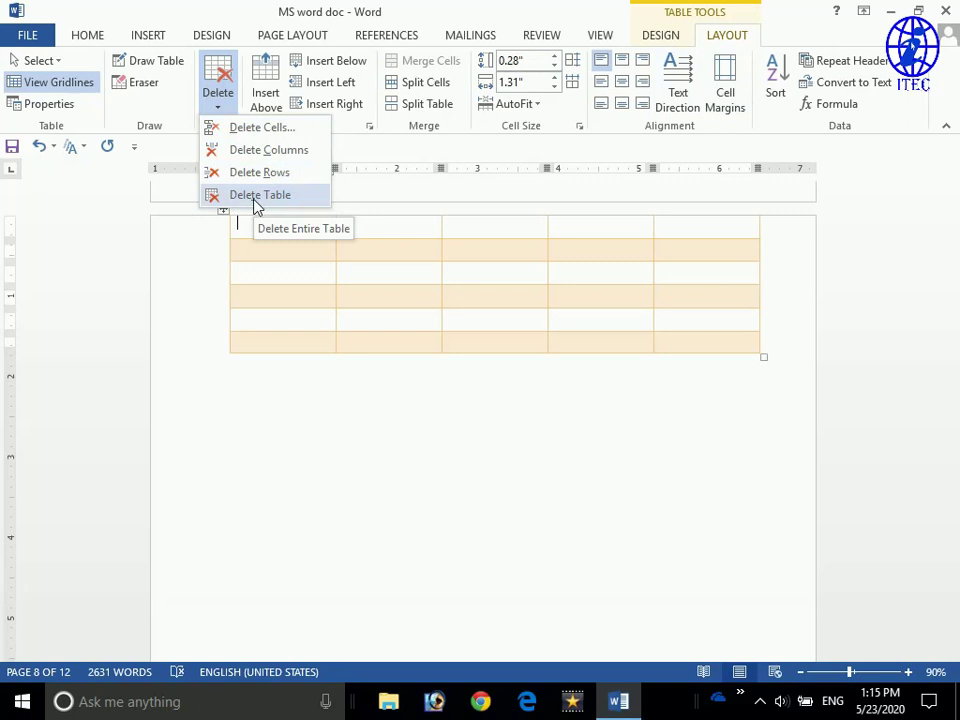
key(Escape)
text(sfsdf)
click(285, 272)
text(sfdds)
click(224, 106)
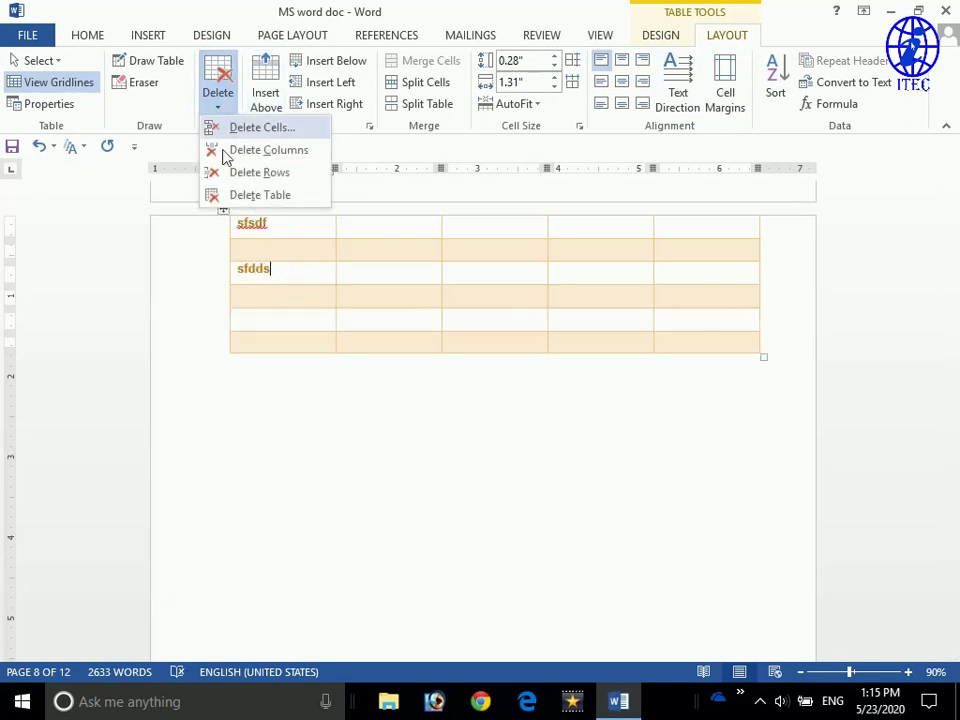
click(236, 204)
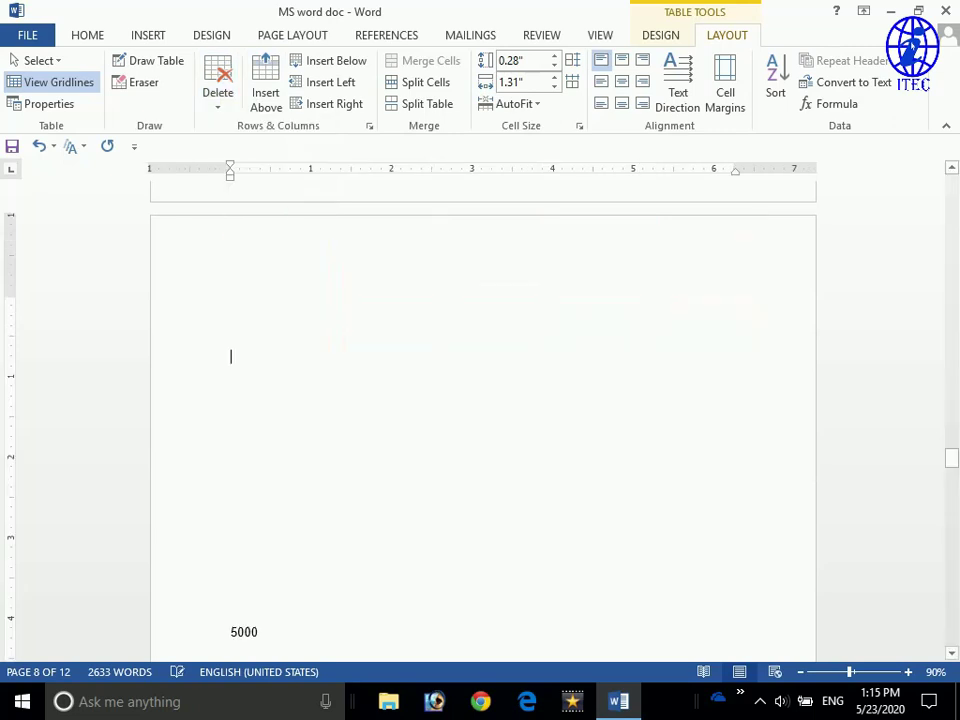
scroll(432, 333, up, 3)
- Drag the Bonus column's right border rightward, widening Bonus and narrowing the empty sixth column
scroll(432, 333, up, 4)
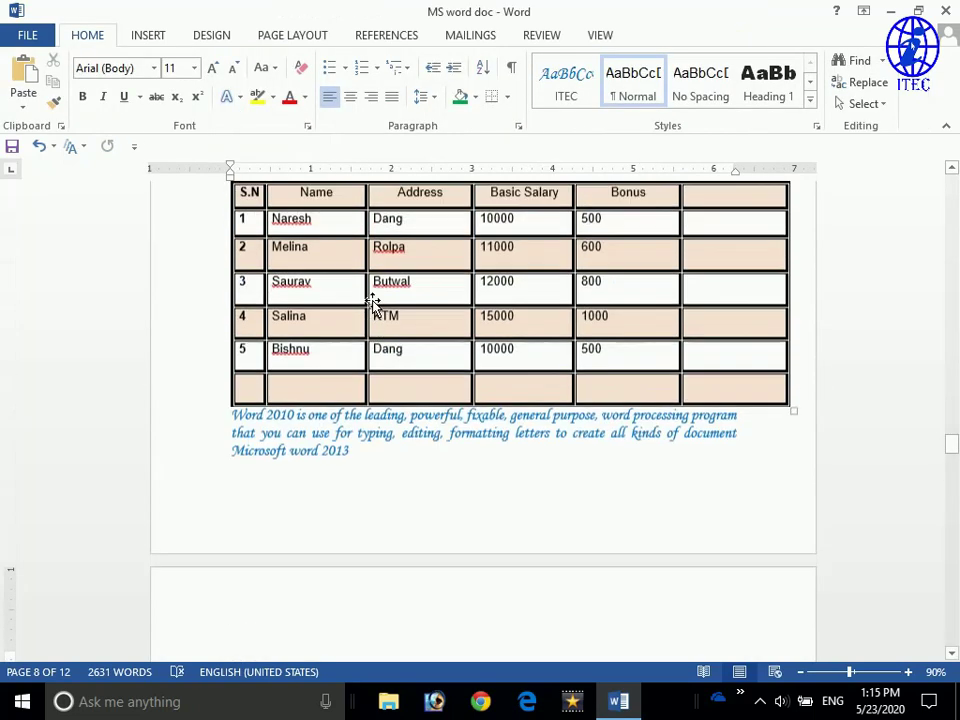
scroll(432, 333, up, 3)
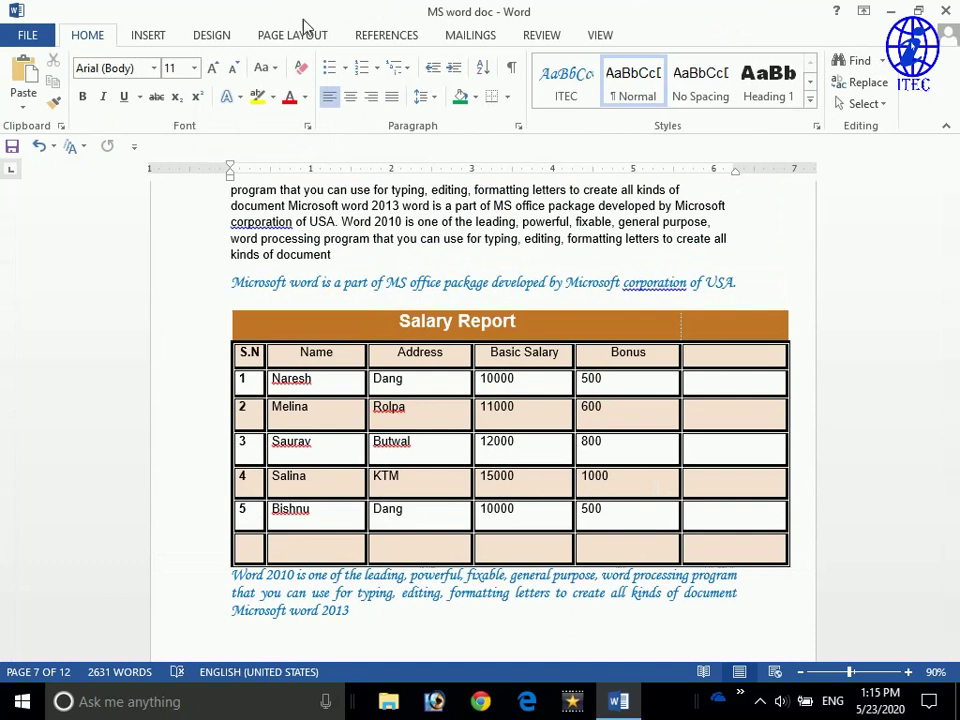
click(163, 35)
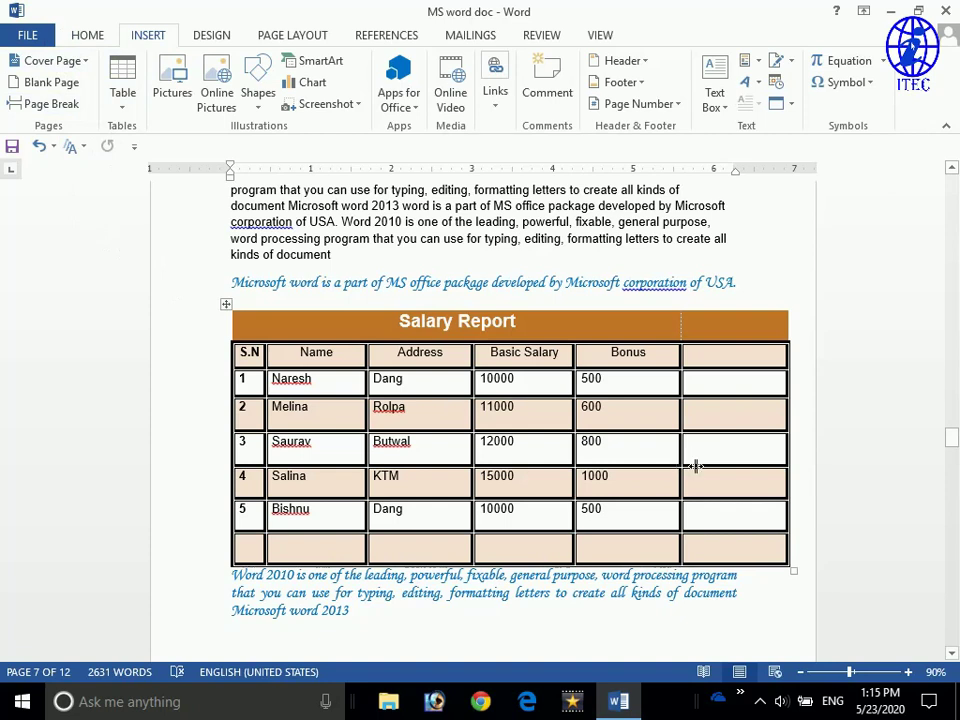
drag(695, 465, 722, 465)
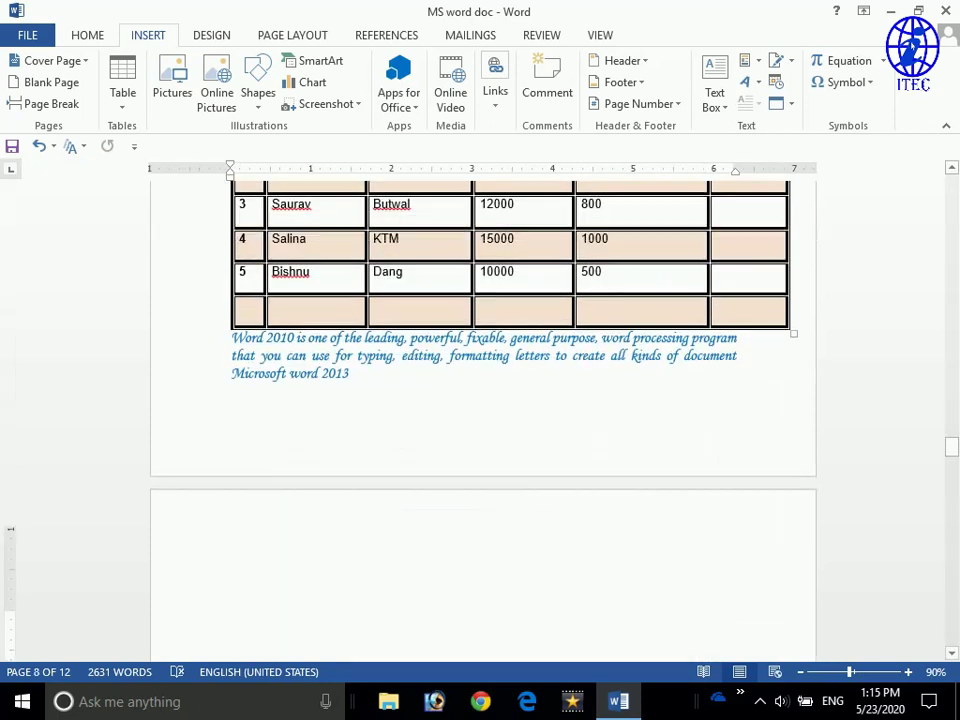
scroll(480, 400, up, 5)
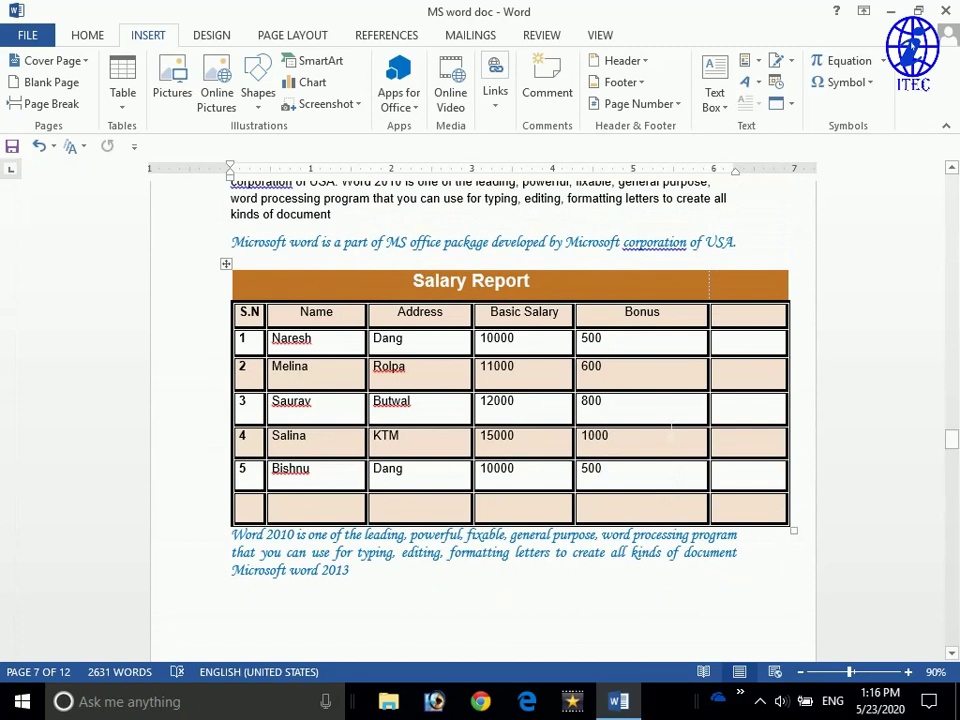
click(604, 366)
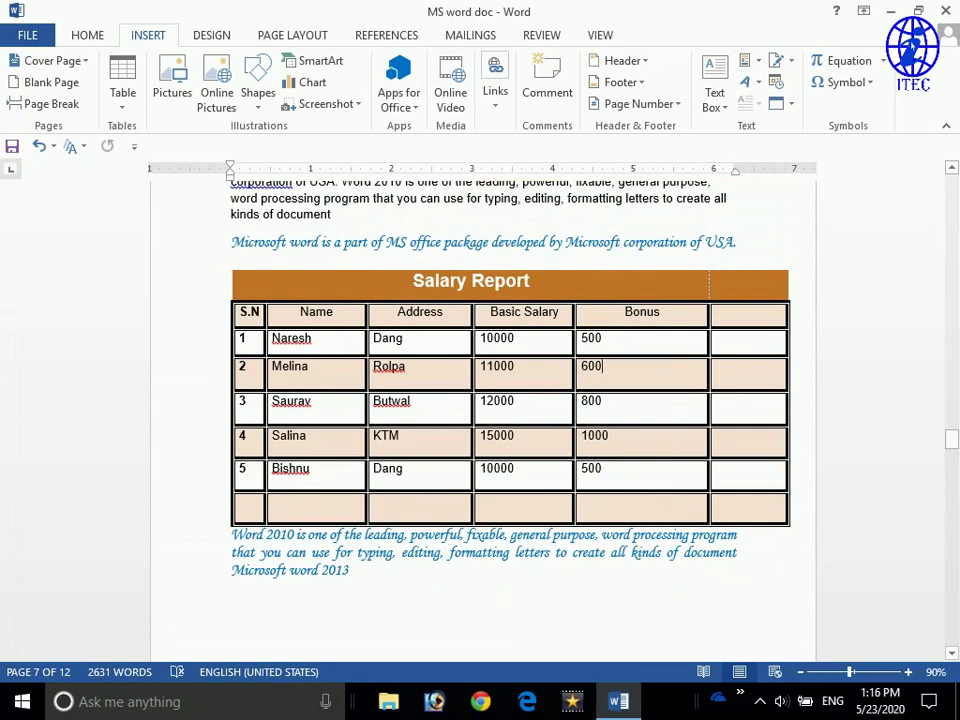